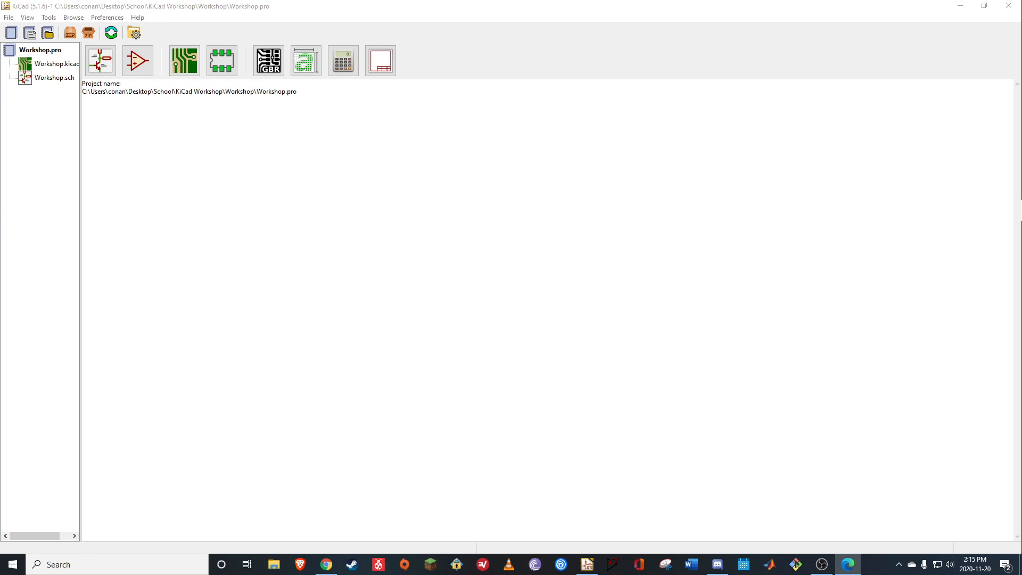
Switch to the KiCad Workshop Goal PDF in Edge, enlarge its window, and examine the 7555 timer circuit and 555 pinout
click(847, 563)
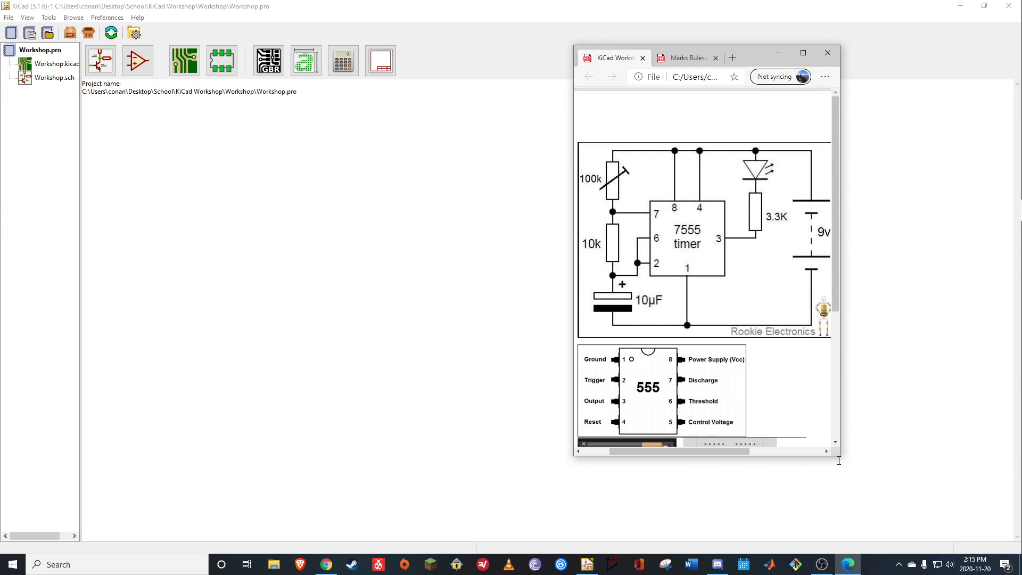
drag(840, 456, 885, 535)
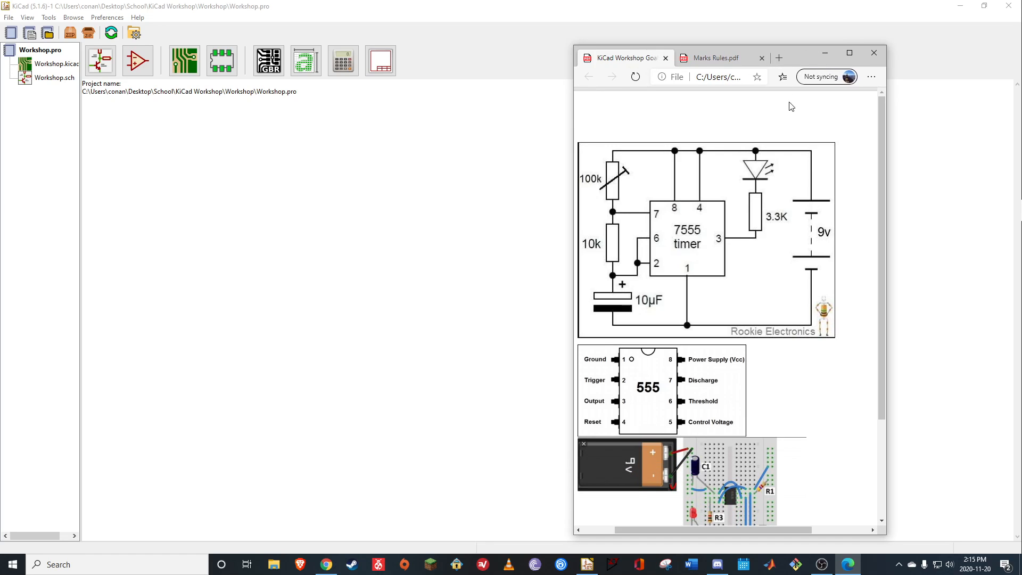
drag(791, 57, 765, 8)
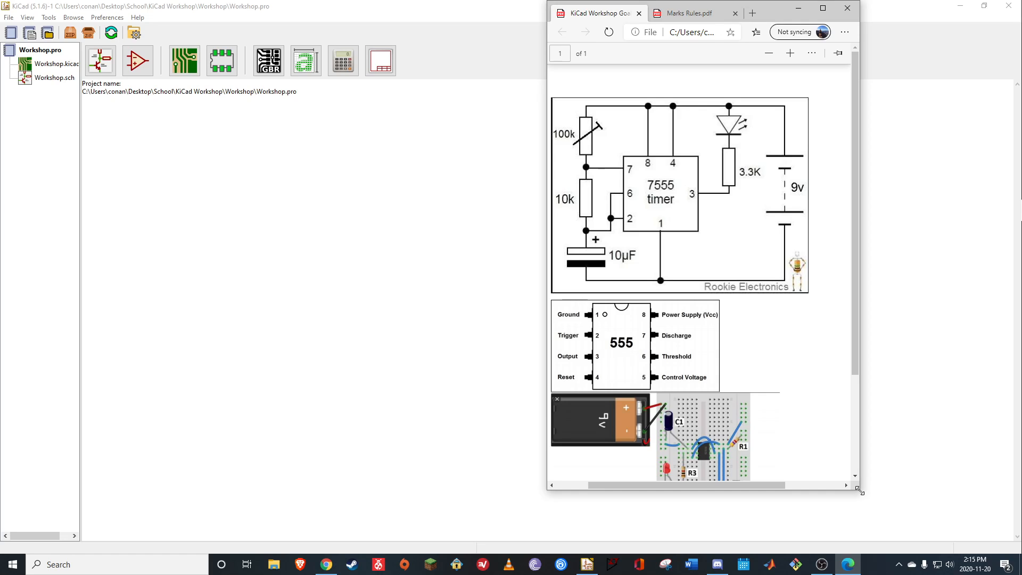
drag(859, 491, 906, 555)
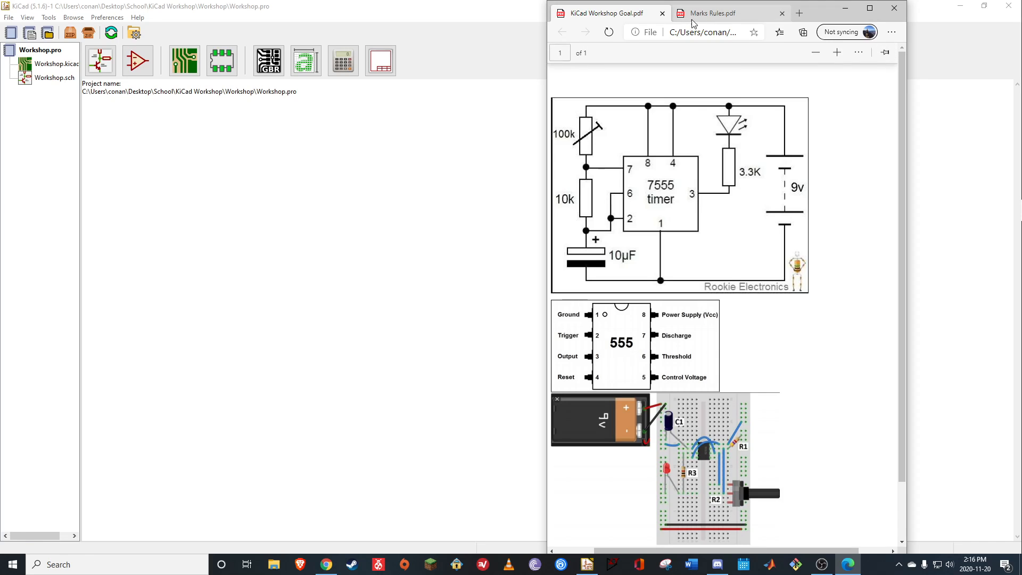
click(851, 16)
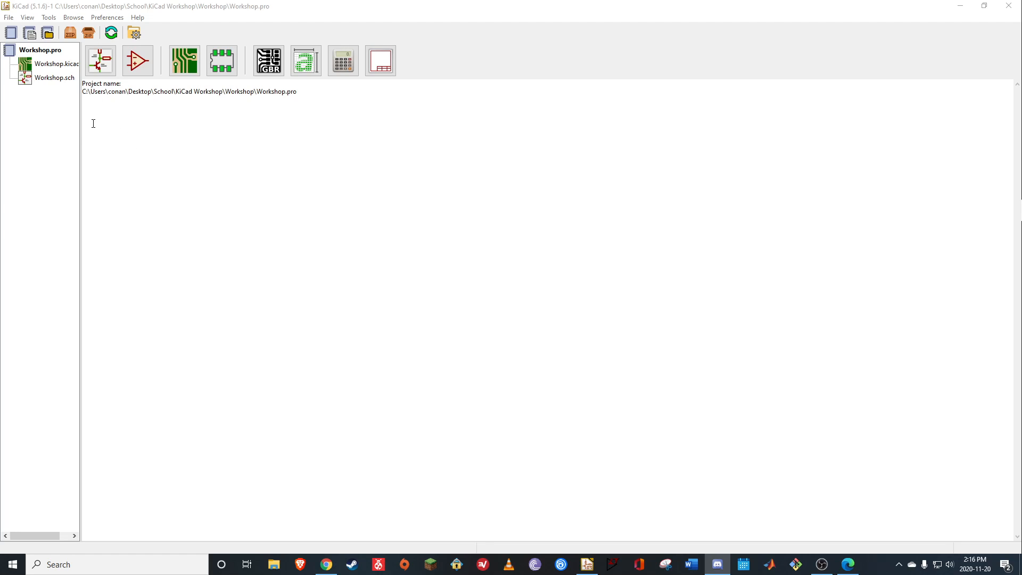
Create a new project named Workshop in its own new directory and open its schematic in the Schematic Layout Editor
click(11, 35)
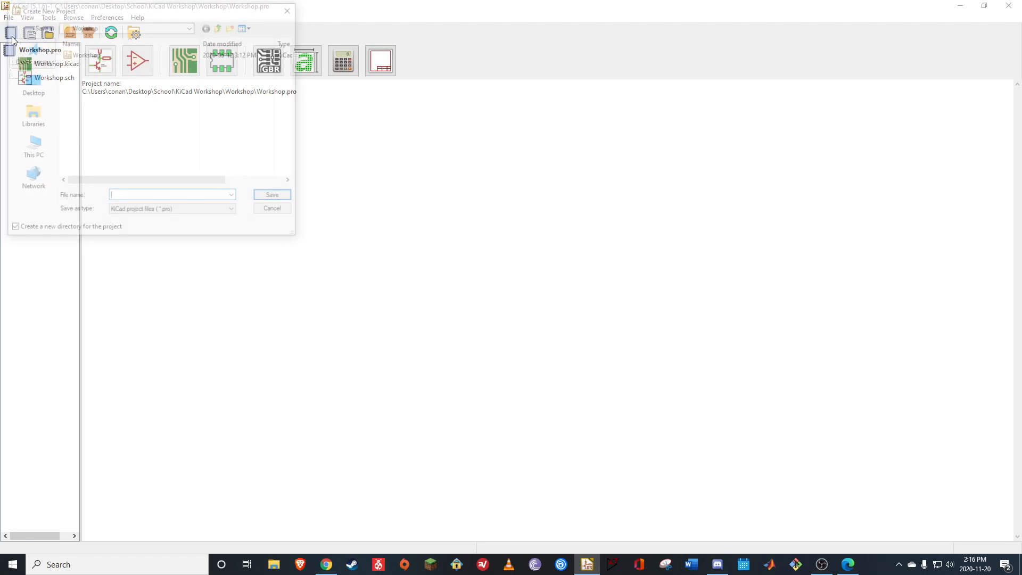
click(87, 55)
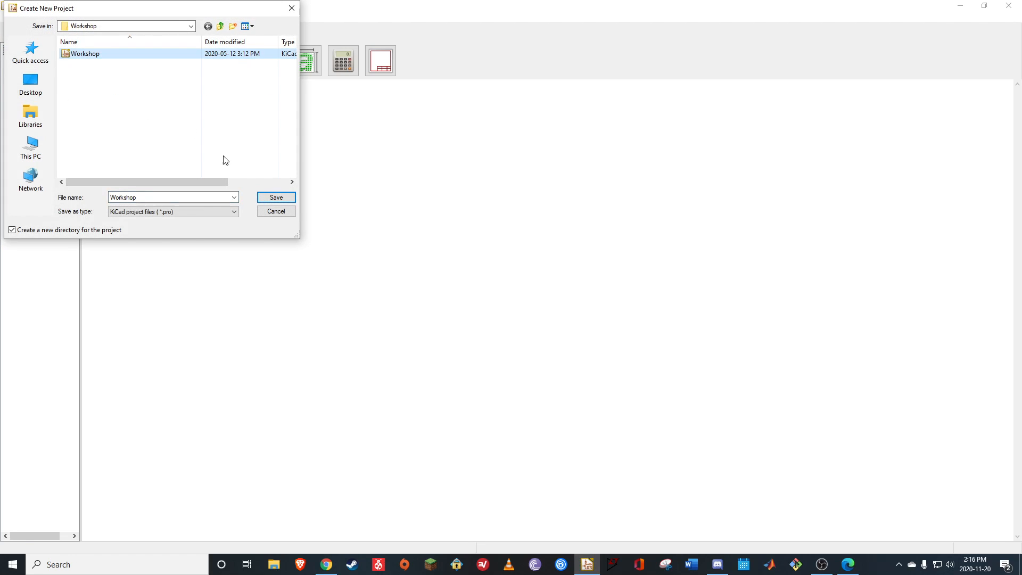
click(276, 198)
click(540, 285)
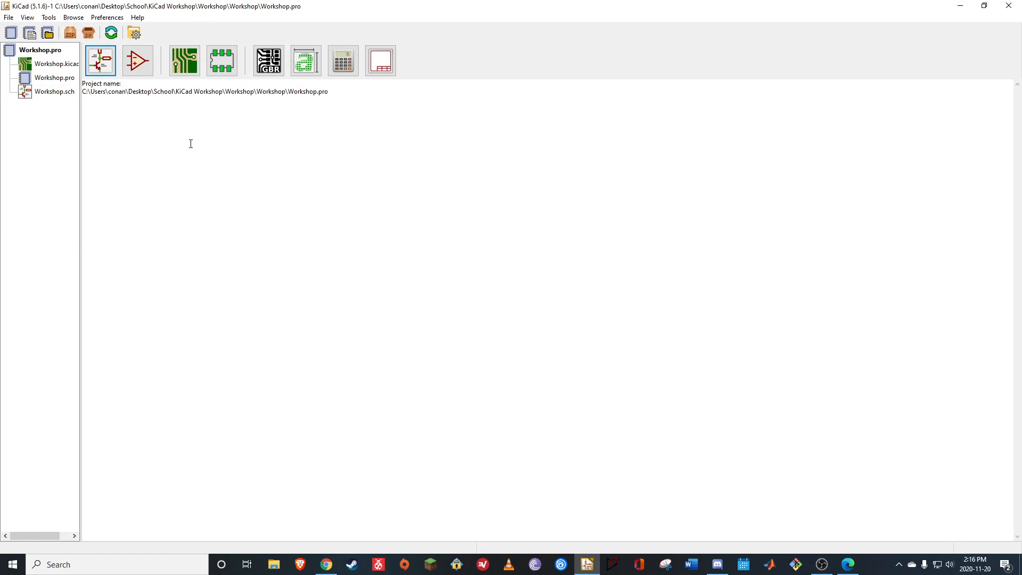
click(105, 62)
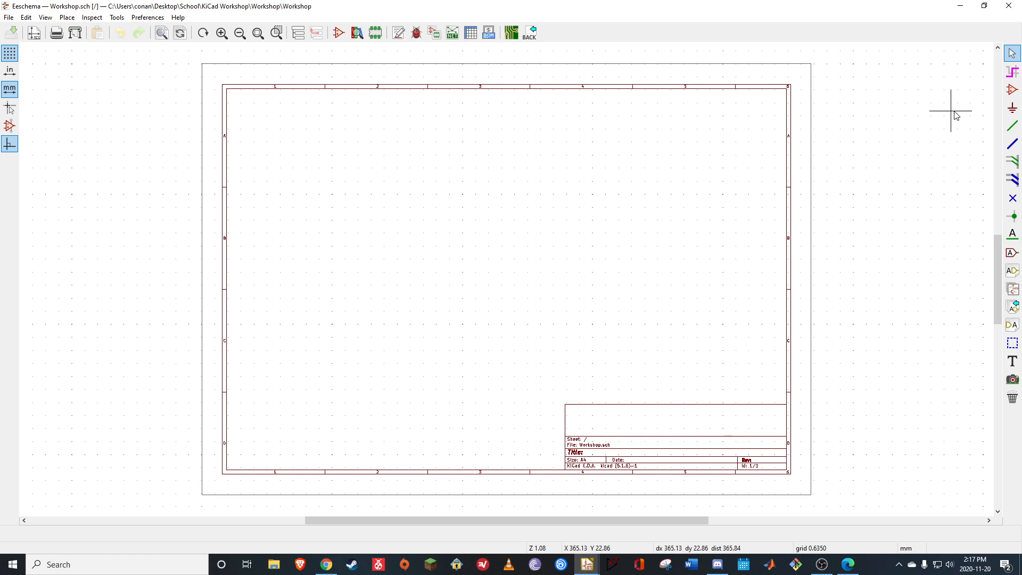
Start adding a symbol to the blank sheet and consult the 7555 timer circuit in the reference PDF for the needed parts
click(1012, 91)
click(433, 190)
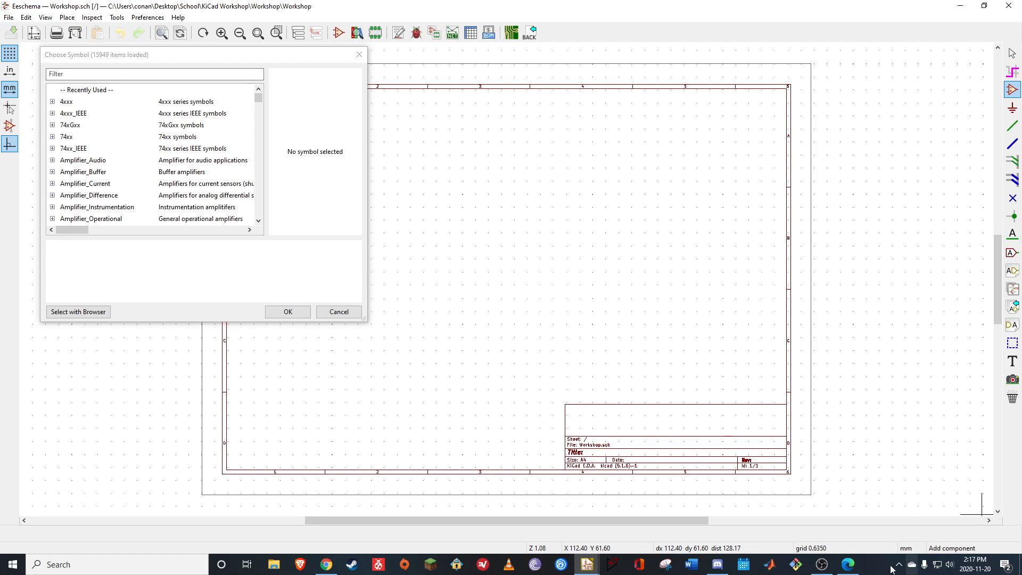
click(848, 564)
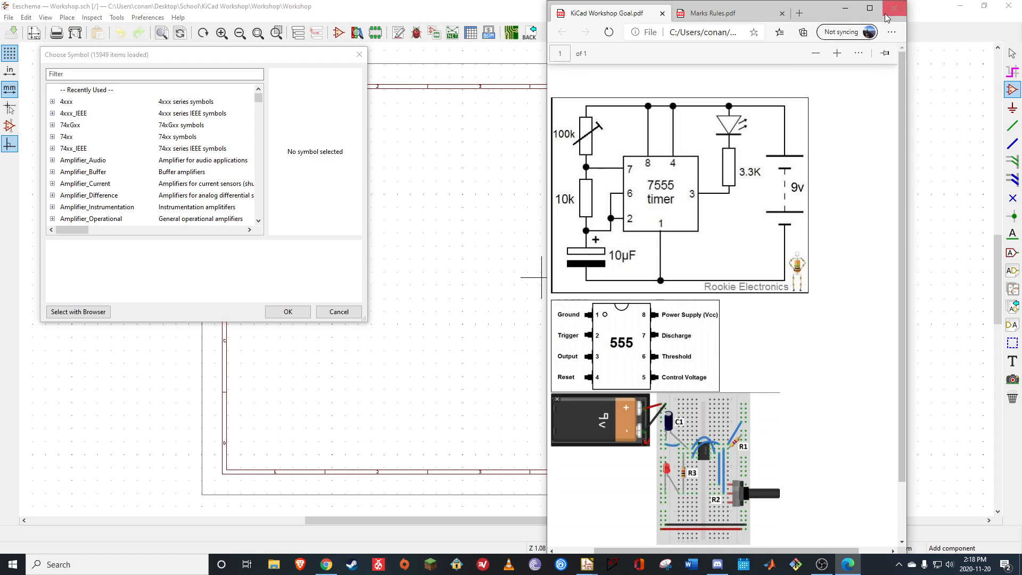
click(844, 11)
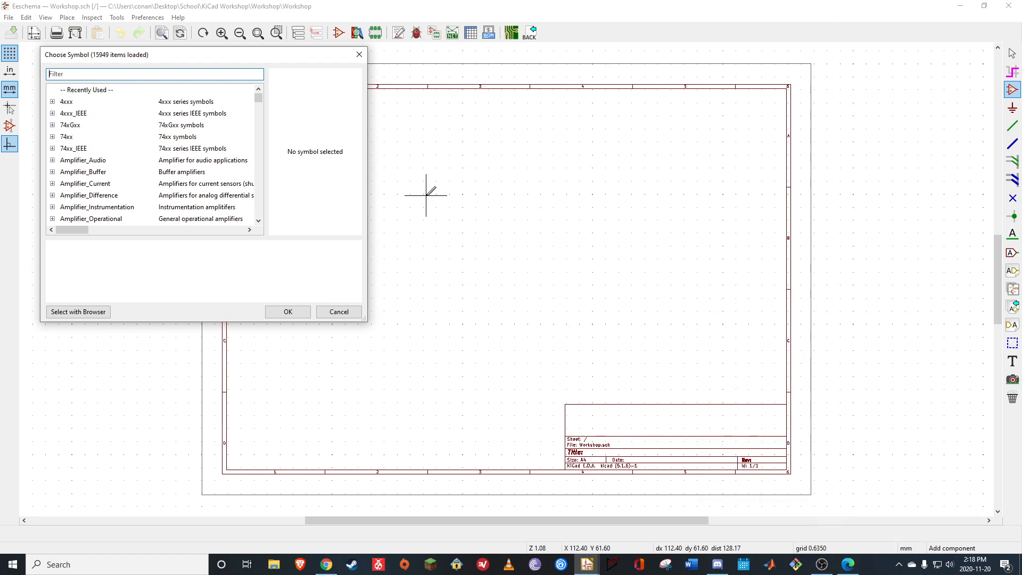
Move the Choose Symbol dialog toward the sheet's centre and browse the generic symbols in the Device library
drag(290, 61, 519, 122)
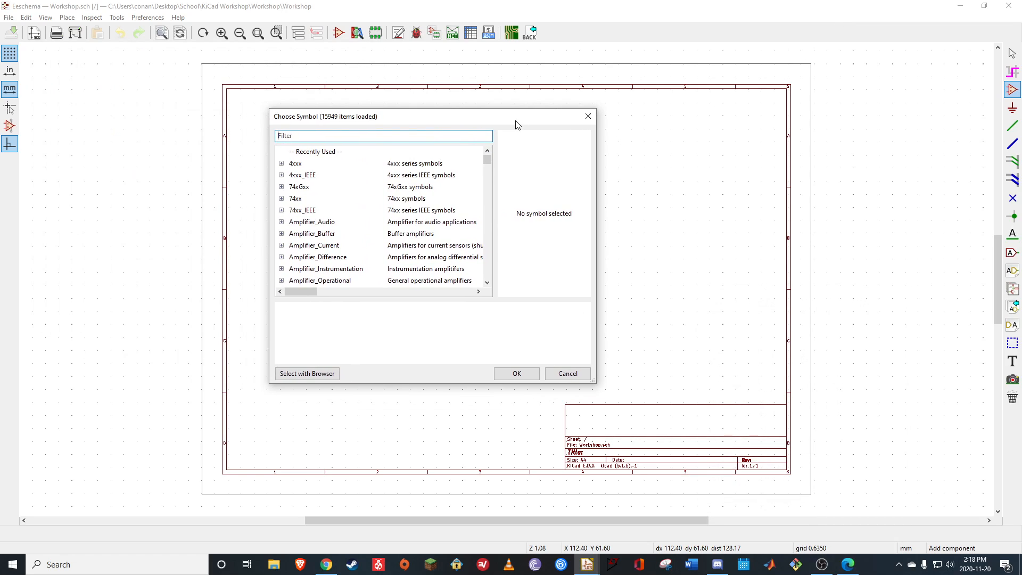
click(358, 140)
scroll(420, 212, down, 10)
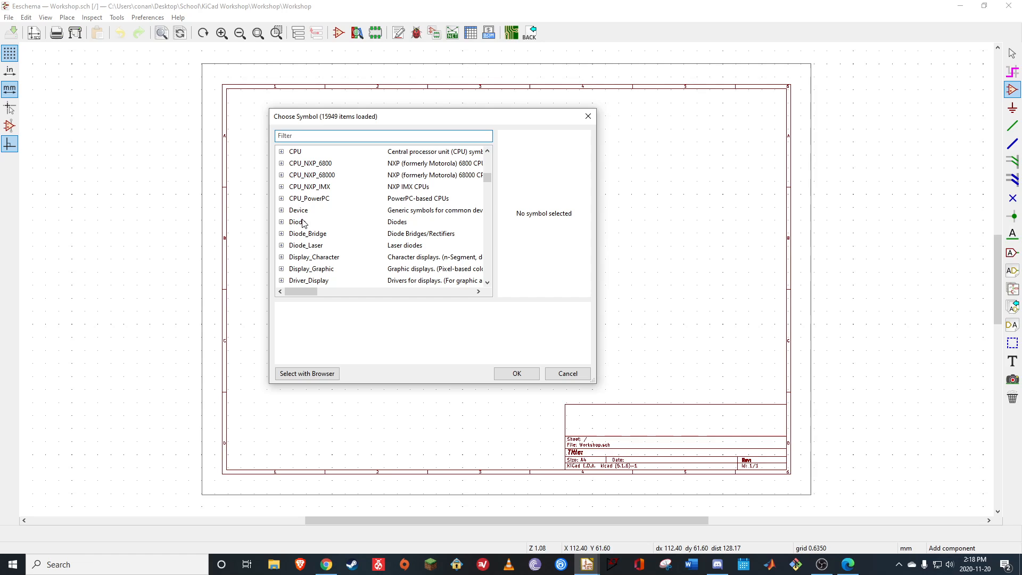
click(281, 211)
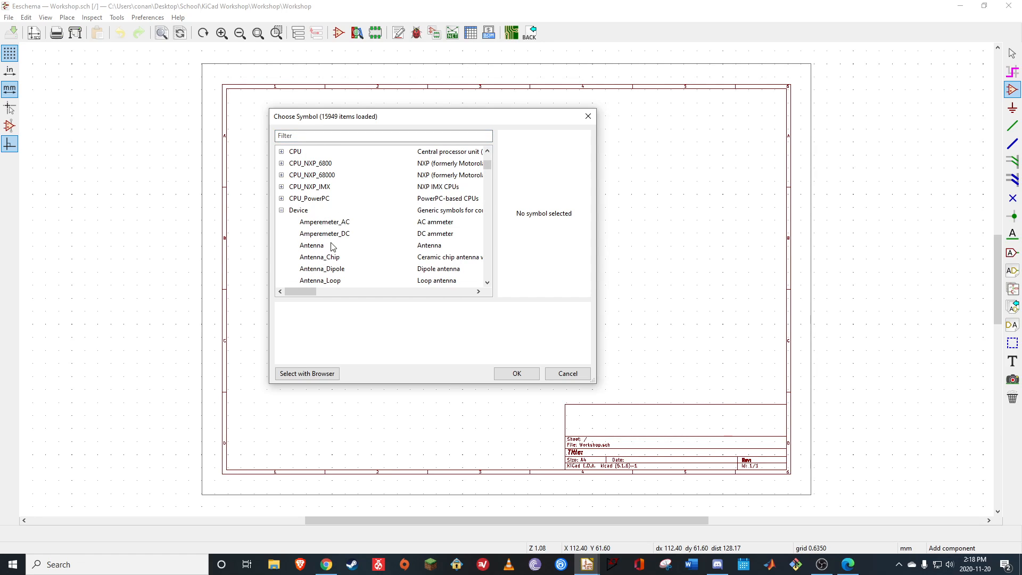
scroll(314, 270, down, 1)
Filter the symbols by "Resis" and place the generic resistor R from the Device library in the upper part of the sheet
click(317, 137)
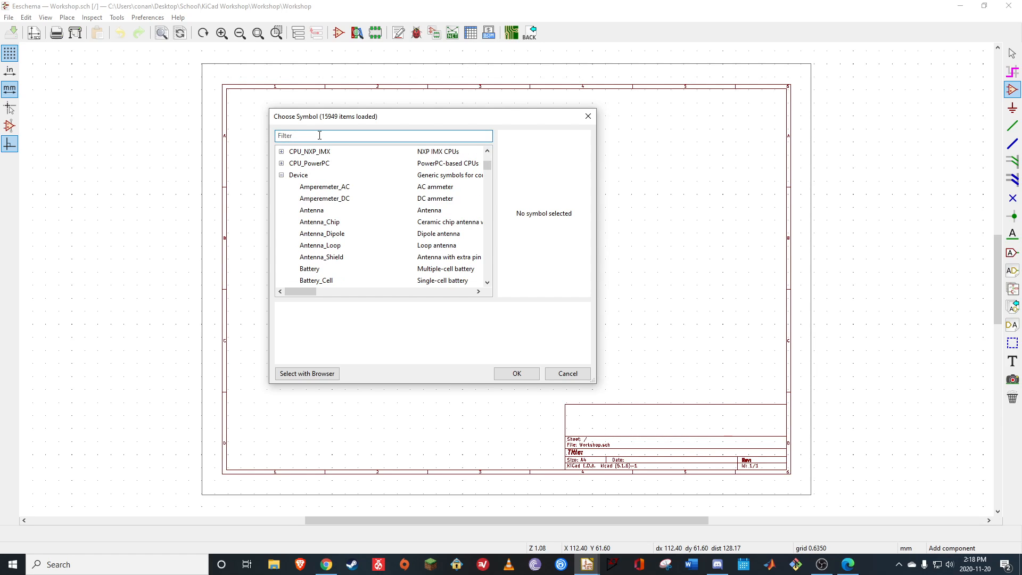
text(REs)
key(BackSpace)
key(BackSpace)
text(es)
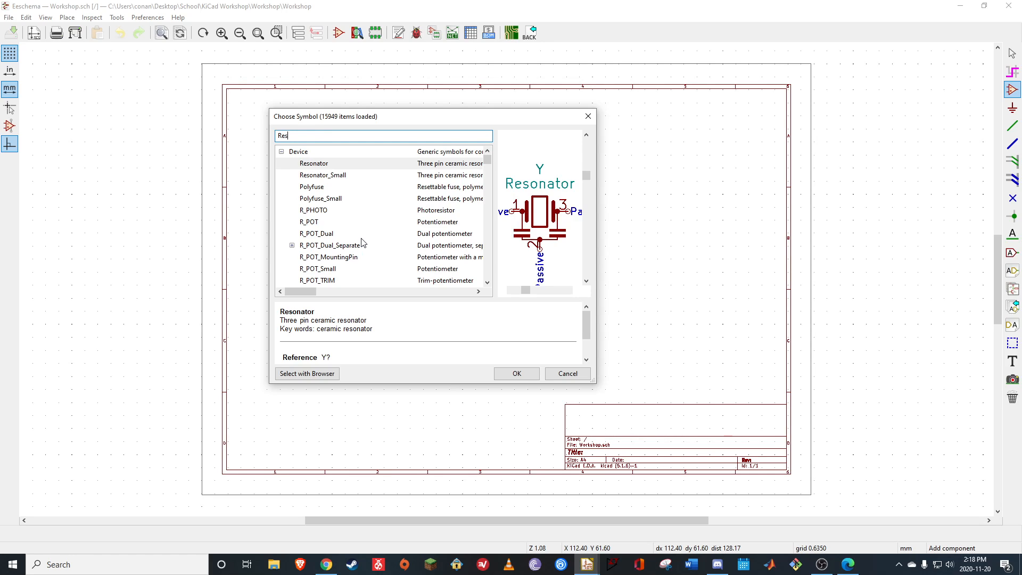
text(is)
scroll(355, 233, down, 1)
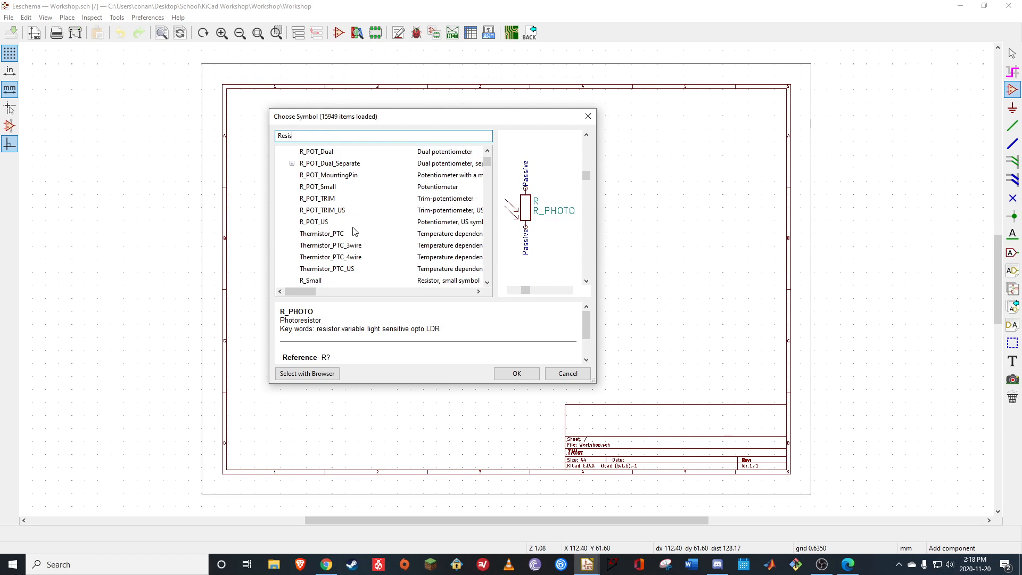
scroll(355, 233, down, 2)
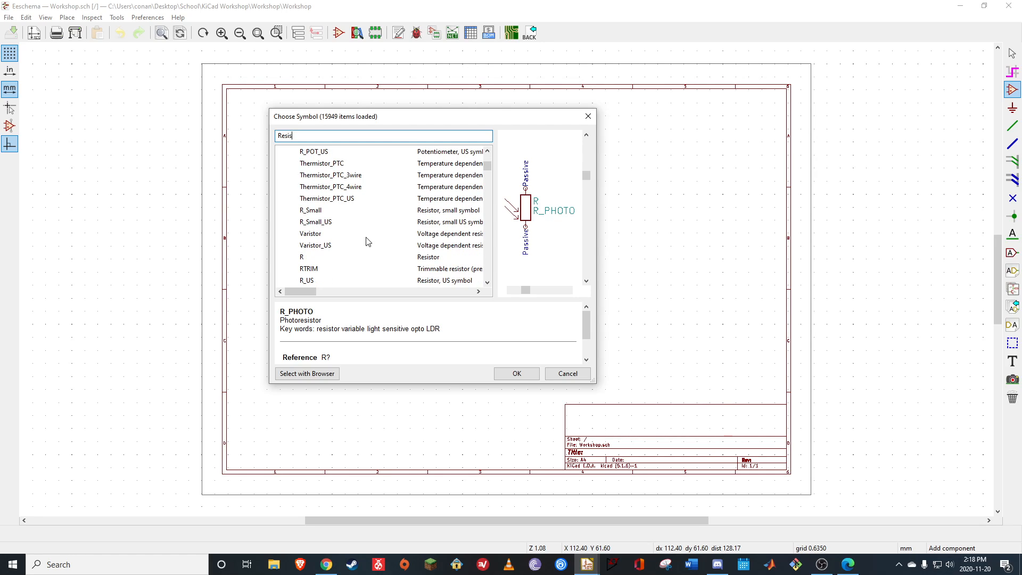
click(443, 260)
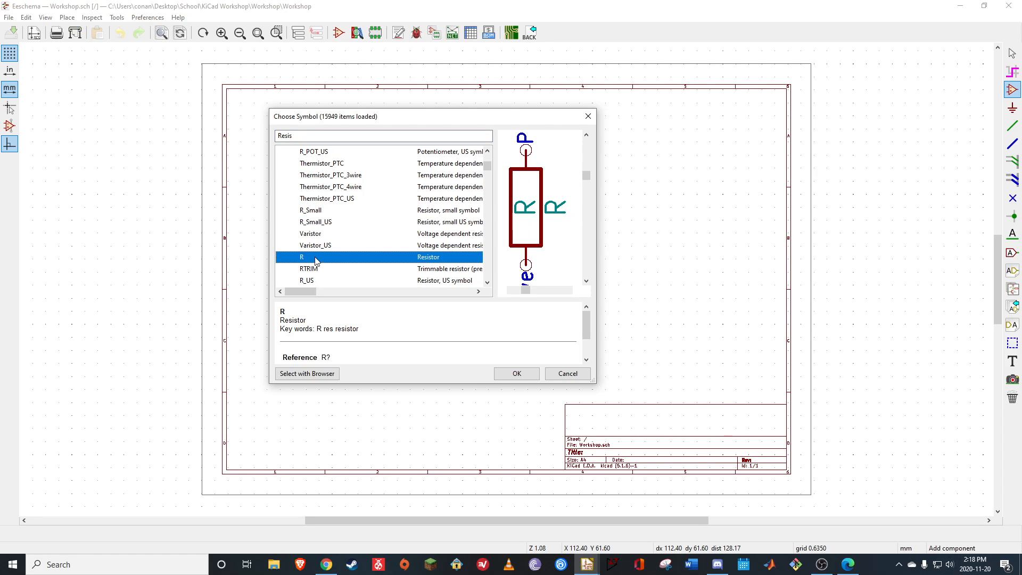
click(516, 373)
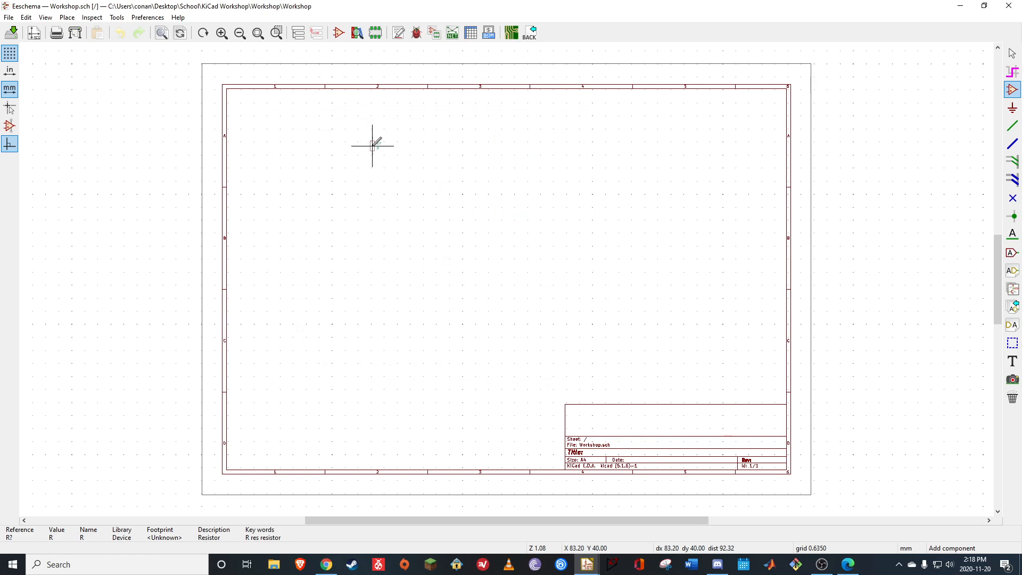
click(538, 160)
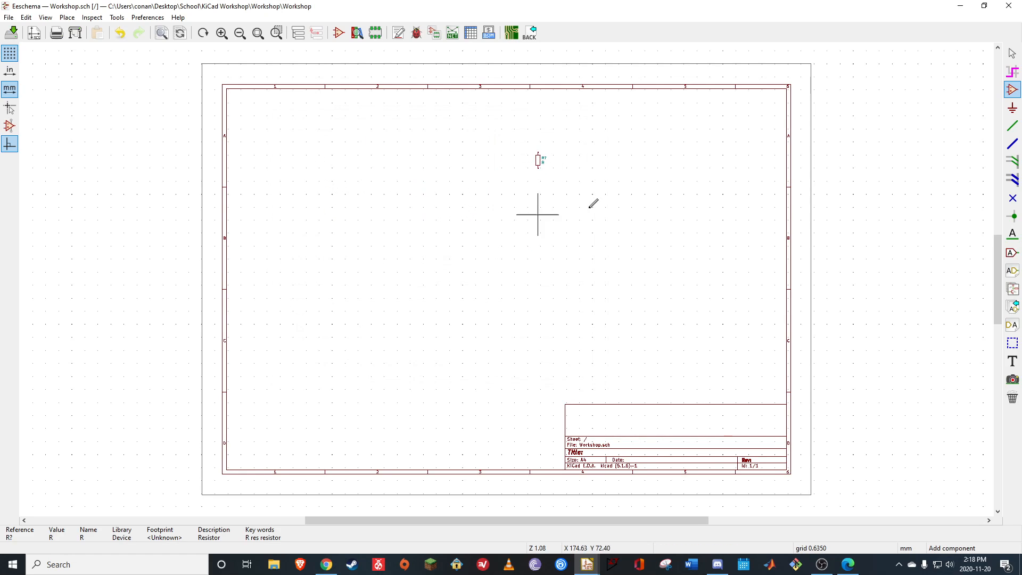
Place a second generic resistor R beside the first one, reusing the recently used symbol
click(429, 183)
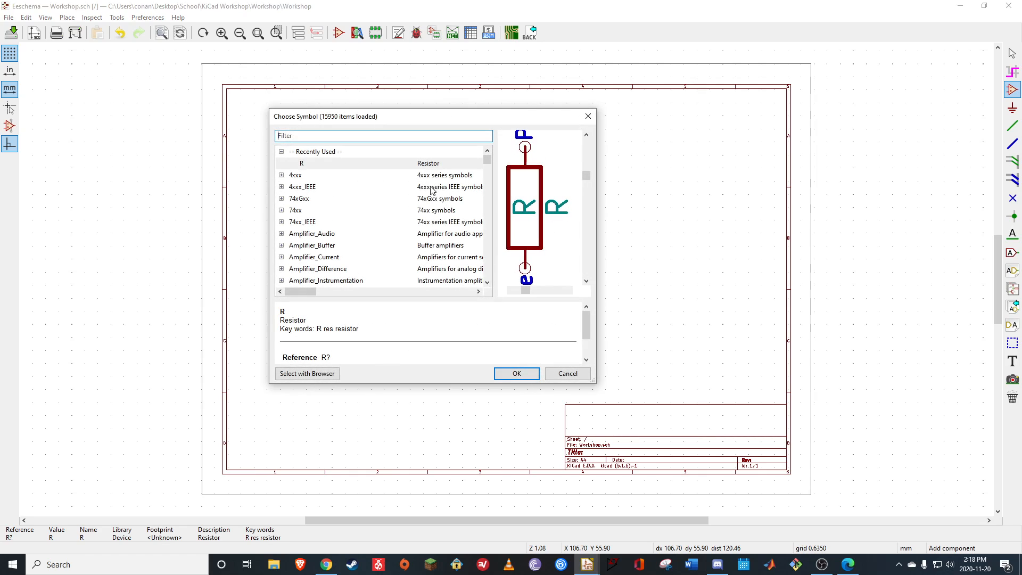
click(509, 374)
click(508, 180)
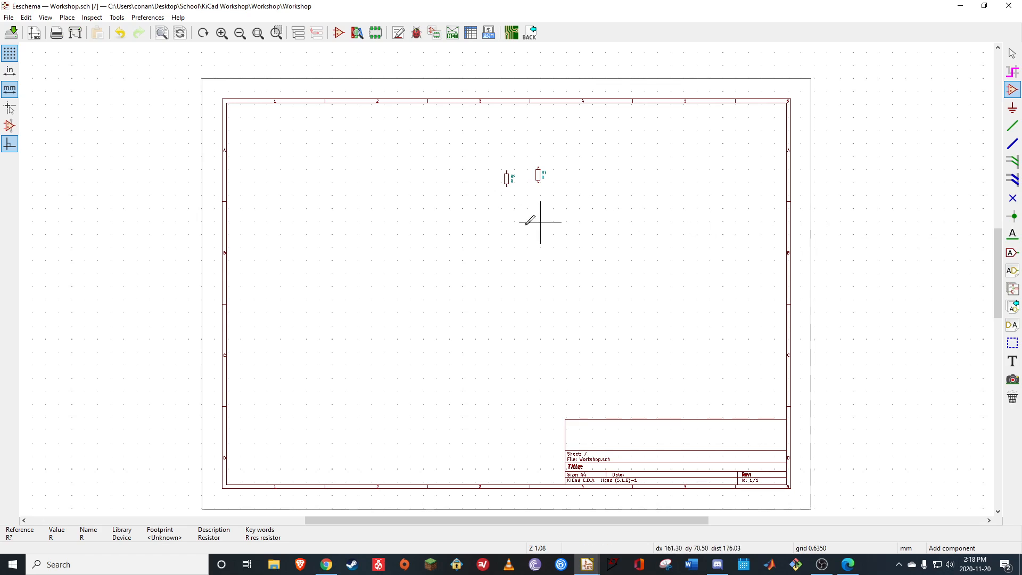
Start adding another symbol, filter the library by "CAp" and check the pspice and Power_Management capacitor entries
click(421, 221)
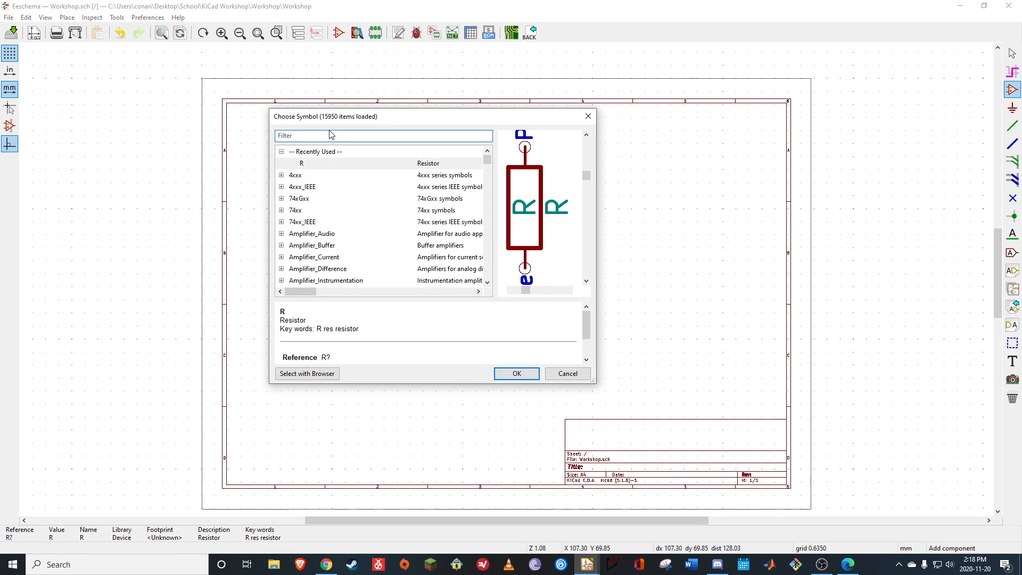
click(323, 135)
text(CAp)
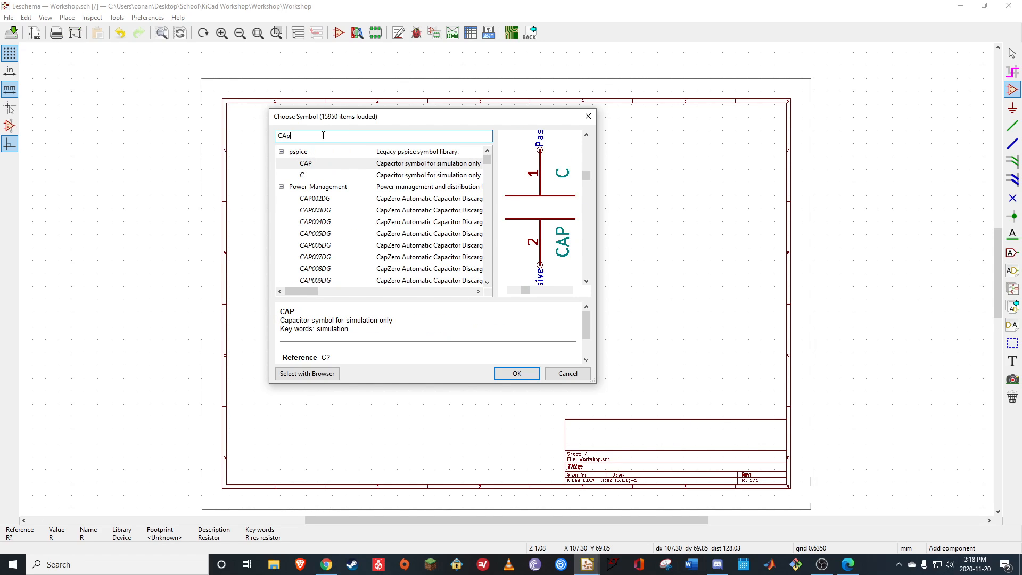
click(431, 180)
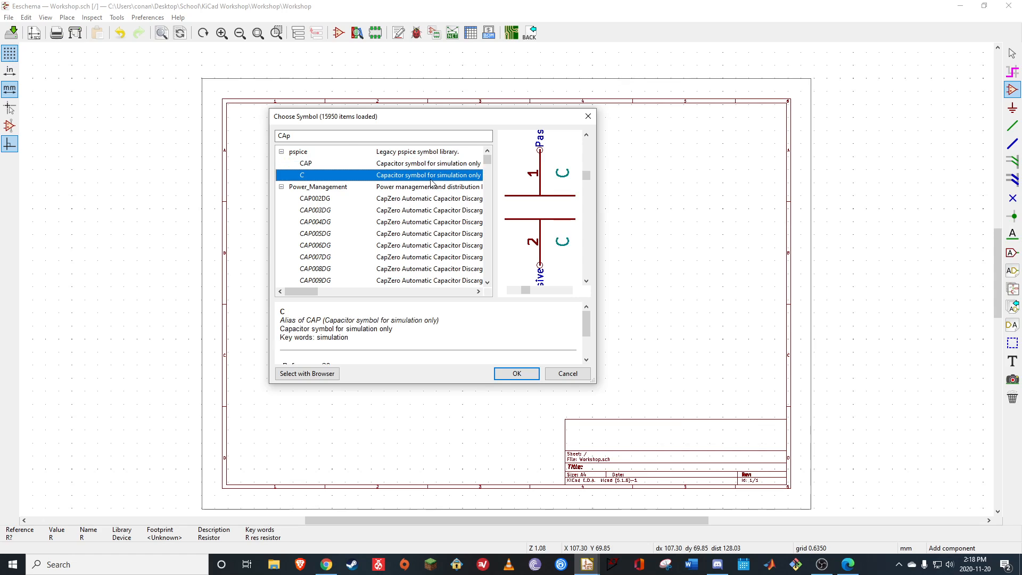
scroll(391, 193, down, 5)
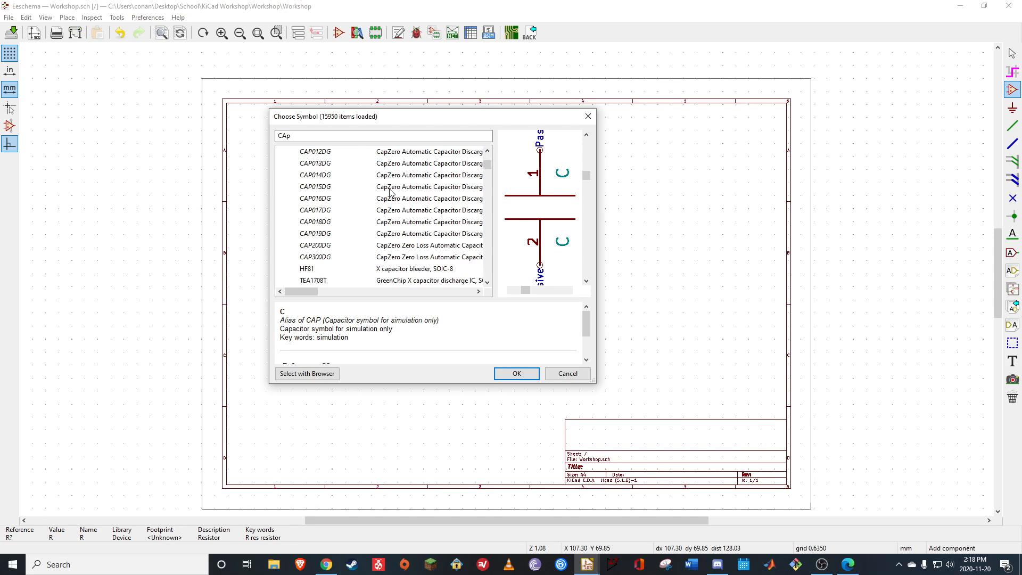
scroll(390, 192, up, 5)
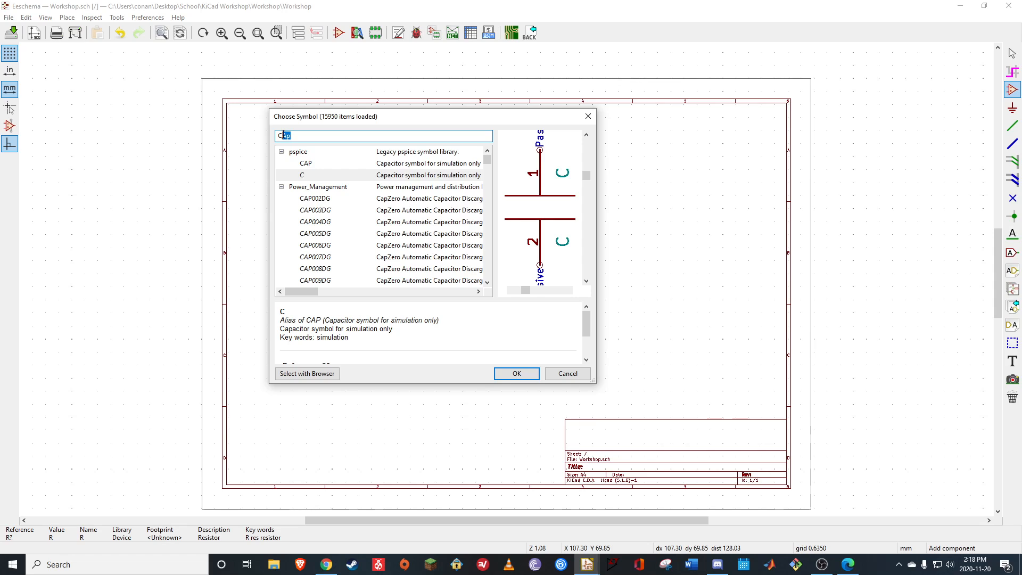
Filter the symbols by "Capac", compare the capacitor variants and place the polarized capacitor CP from the Device library below the resistors, toward the left
text(apac)
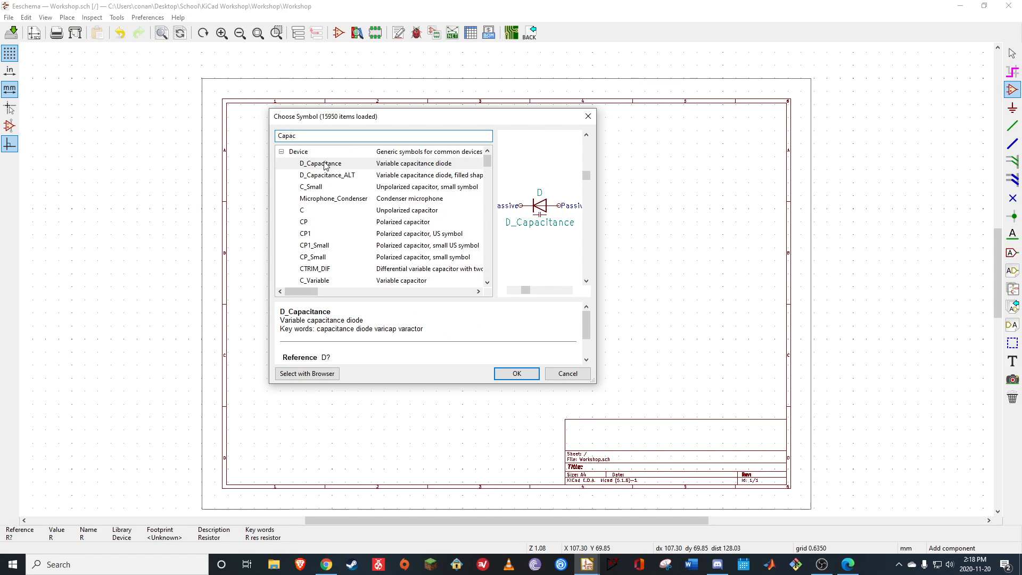
scroll(424, 239, down, 2)
click(431, 247)
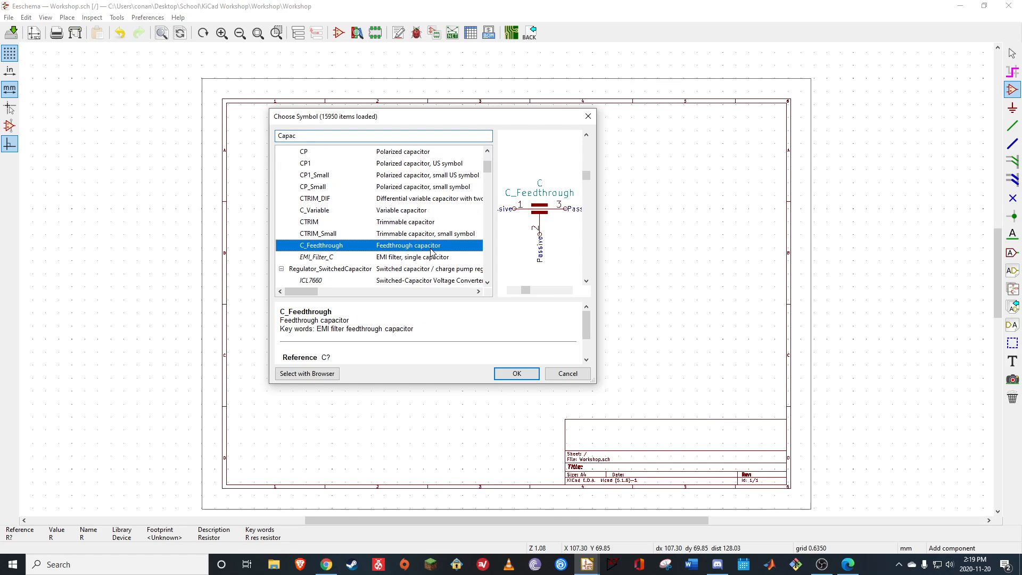
key(Up)
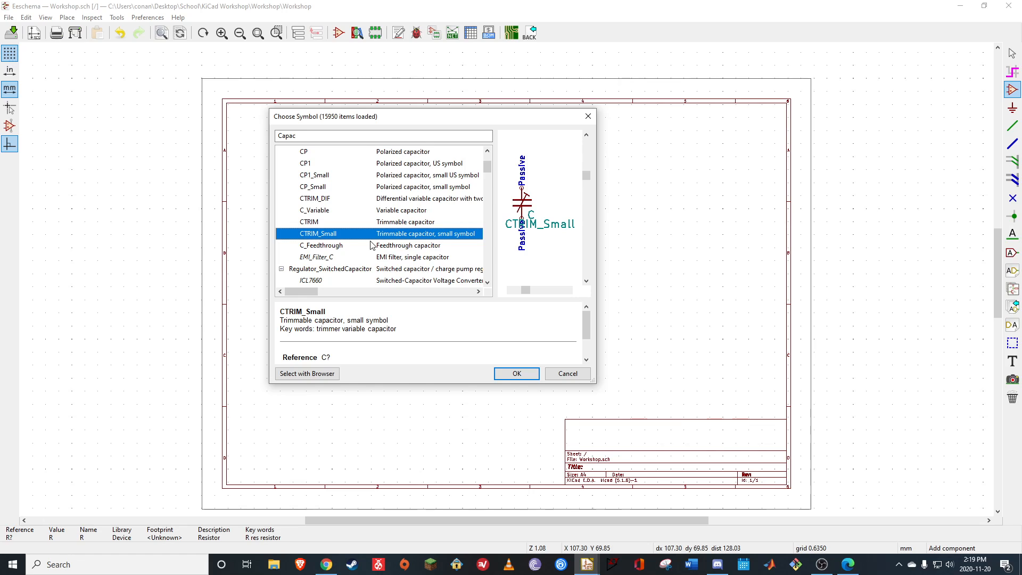
scroll(371, 245, up, 1)
click(438, 200)
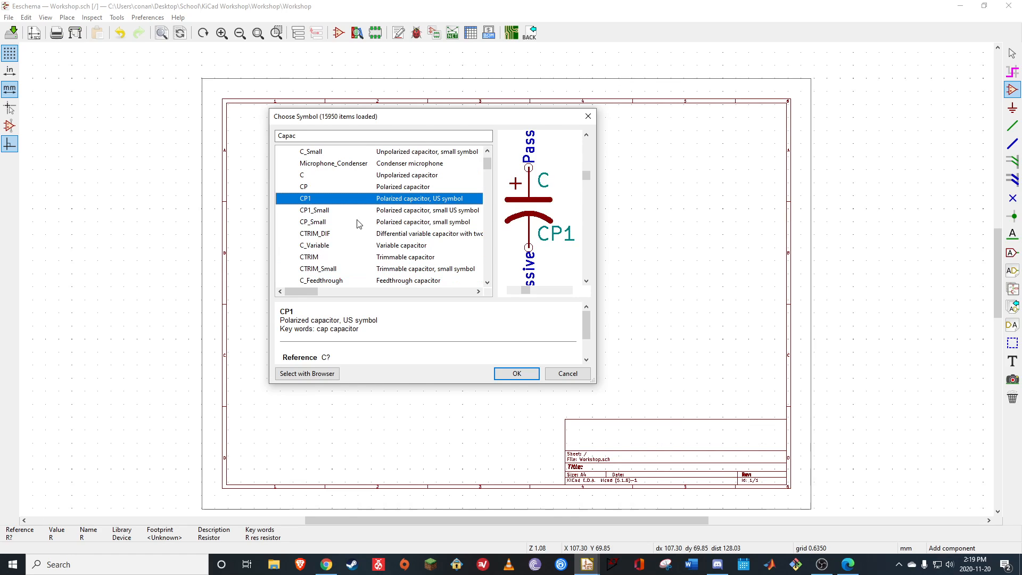
click(403, 189)
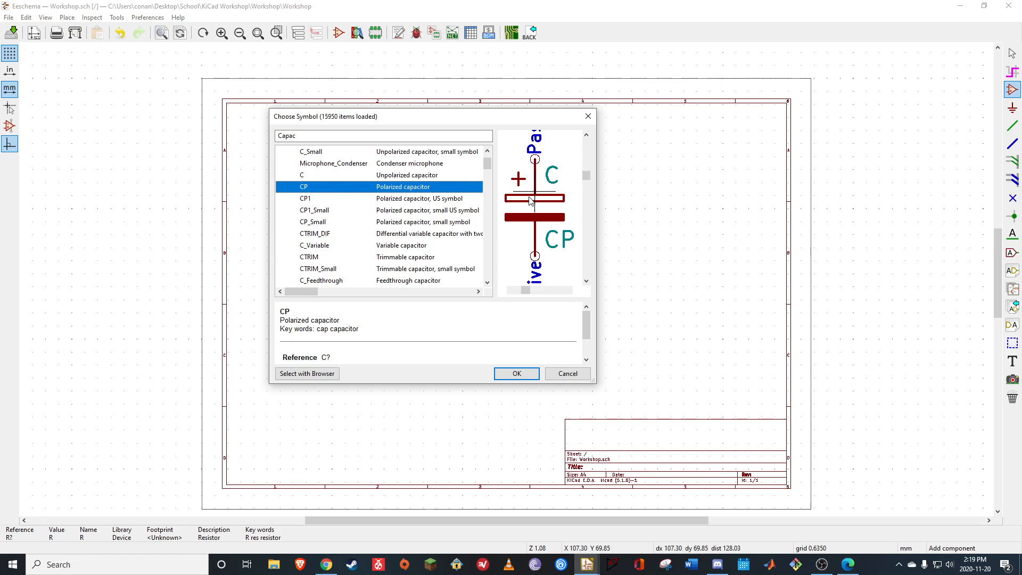
click(393, 200)
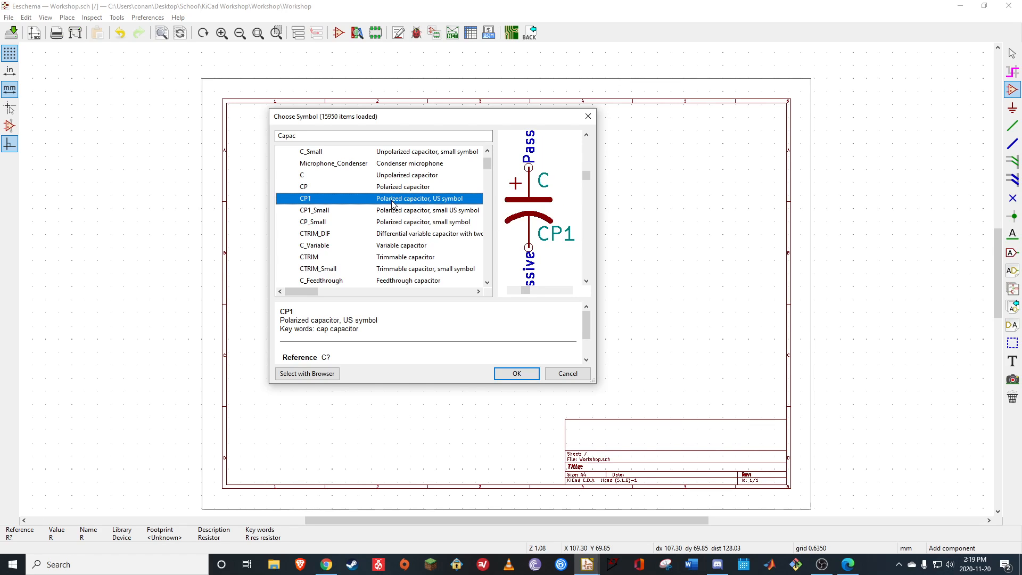
click(411, 190)
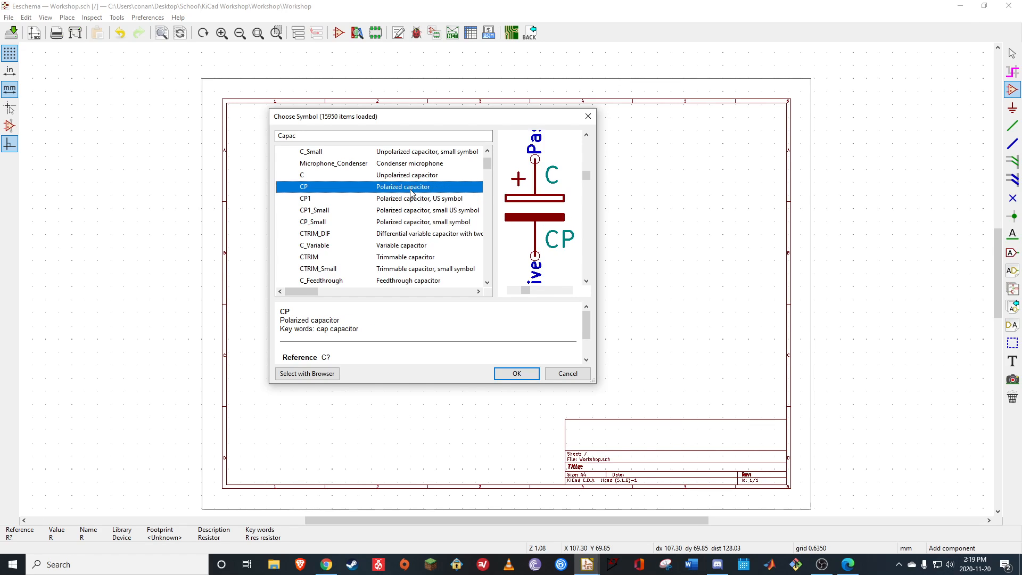
click(521, 374)
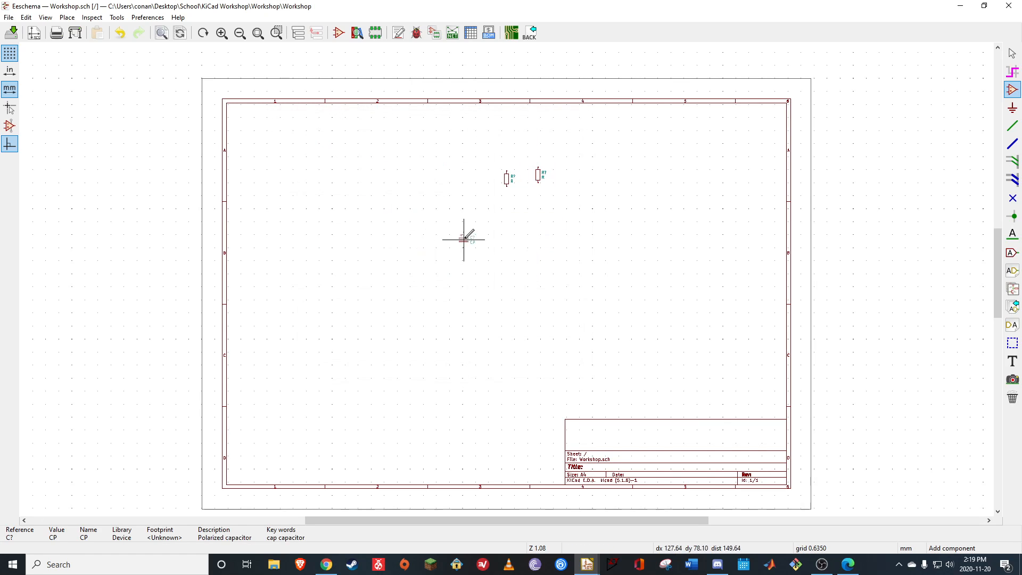
click(464, 239)
Check the reference circuit PDF, filter the symbols by "Pot" and place the potentiometer R_POT above and left of the capacitor
click(848, 564)
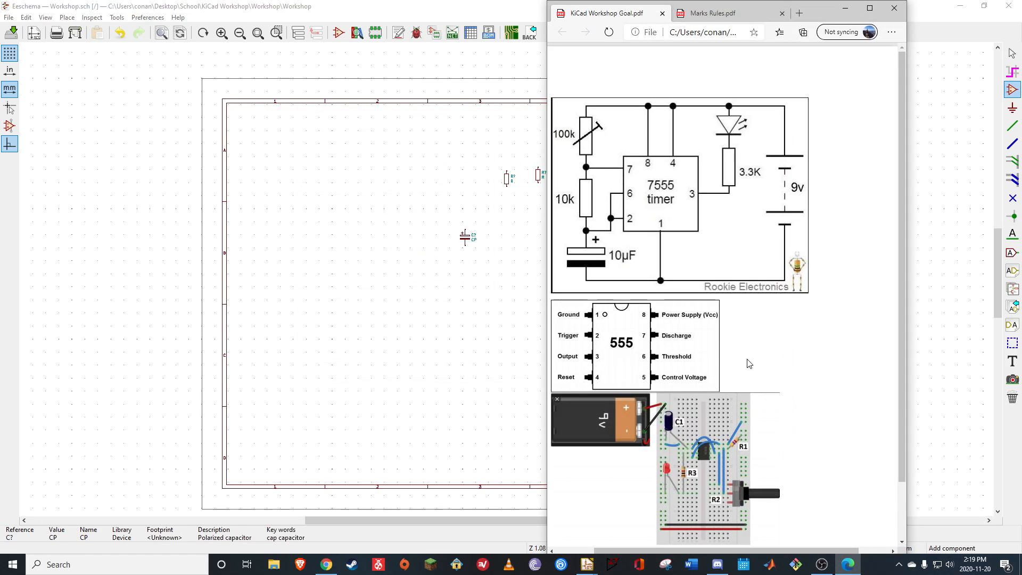
click(844, 11)
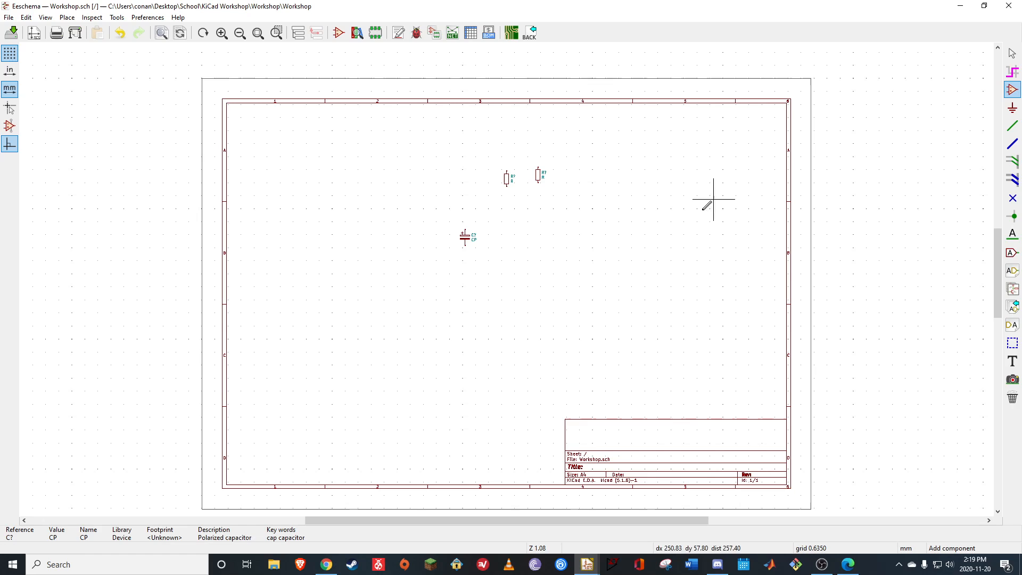
click(531, 315)
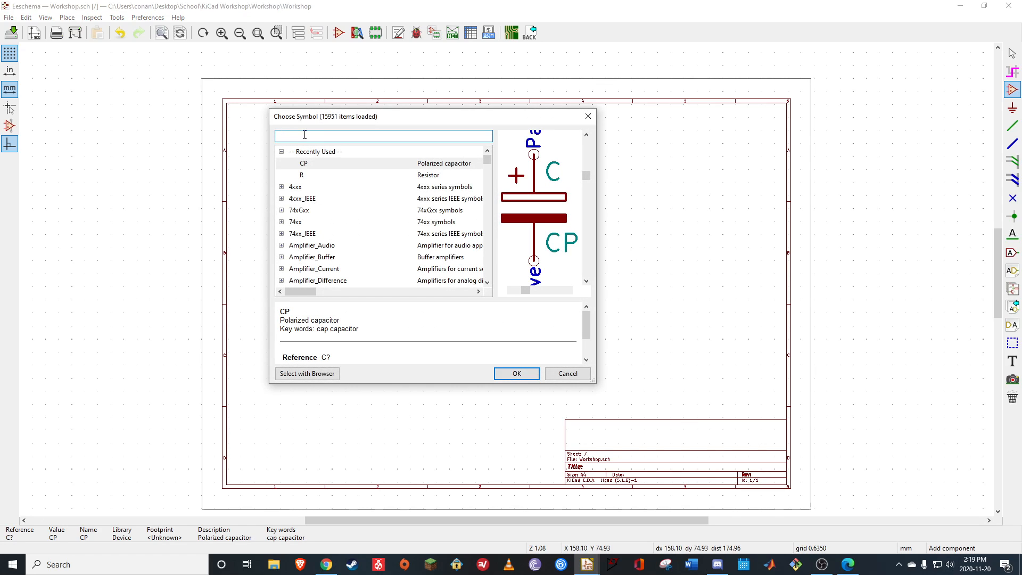
text(Pot)
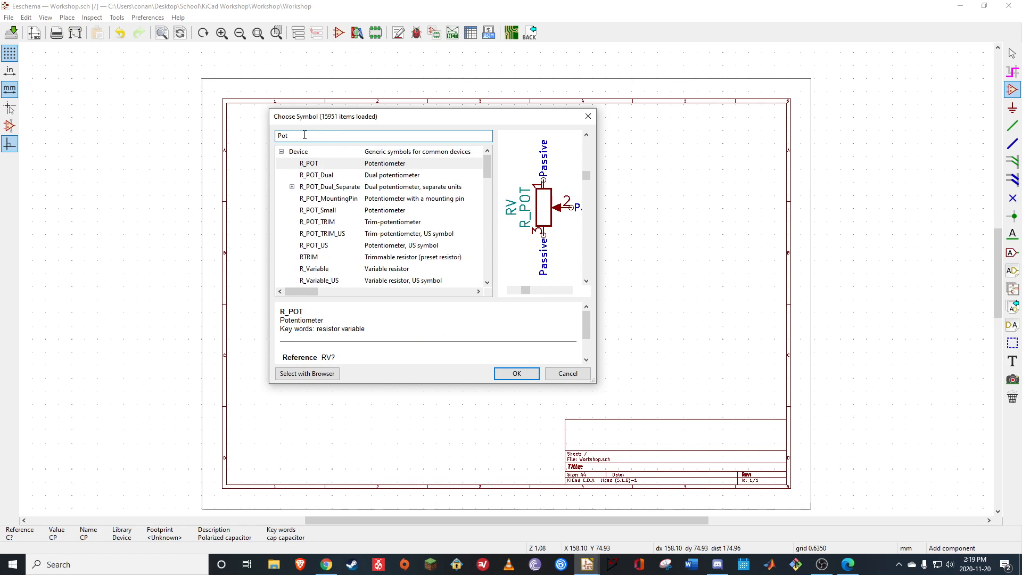
click(398, 165)
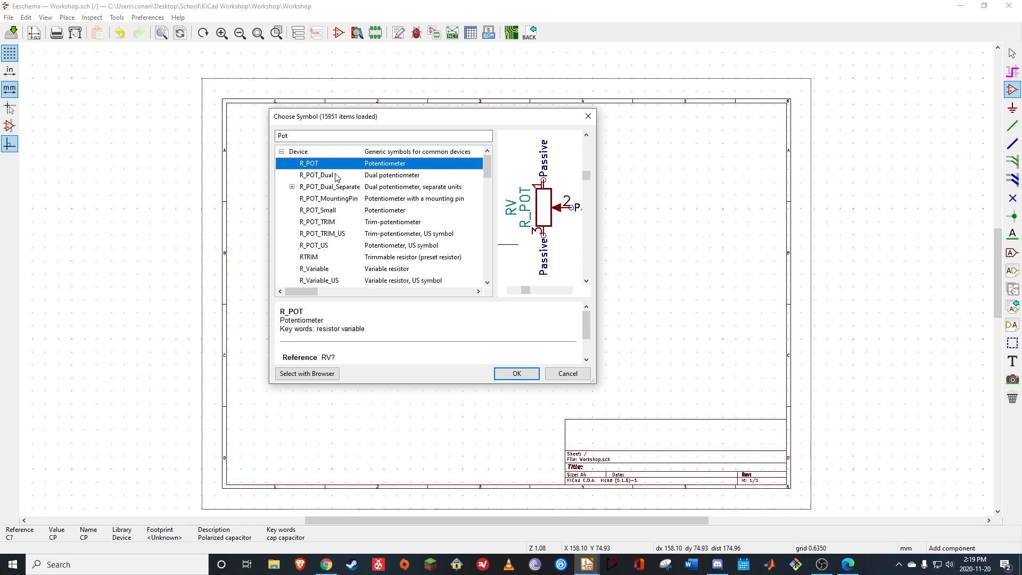
click(520, 375)
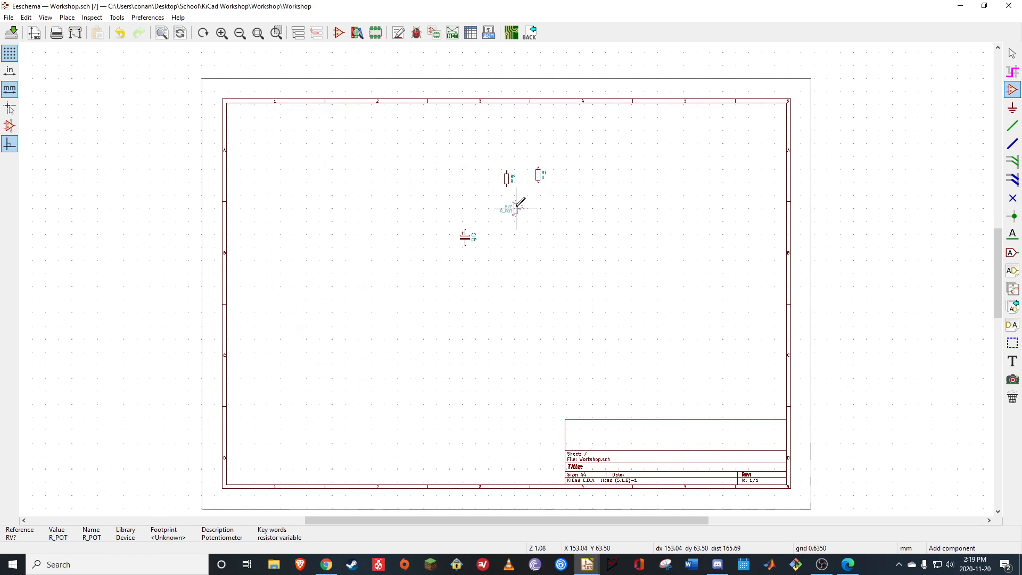
click(439, 192)
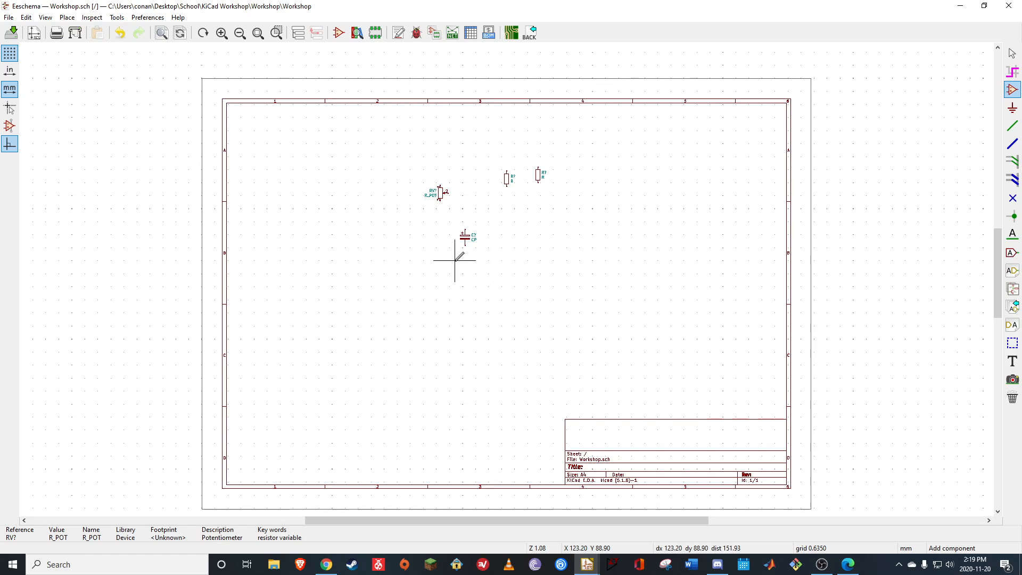
Filter the symbols by "555", compare the Timer library variants and place the PDIP-8 timer NE555P below the two resistors
click(562, 336)
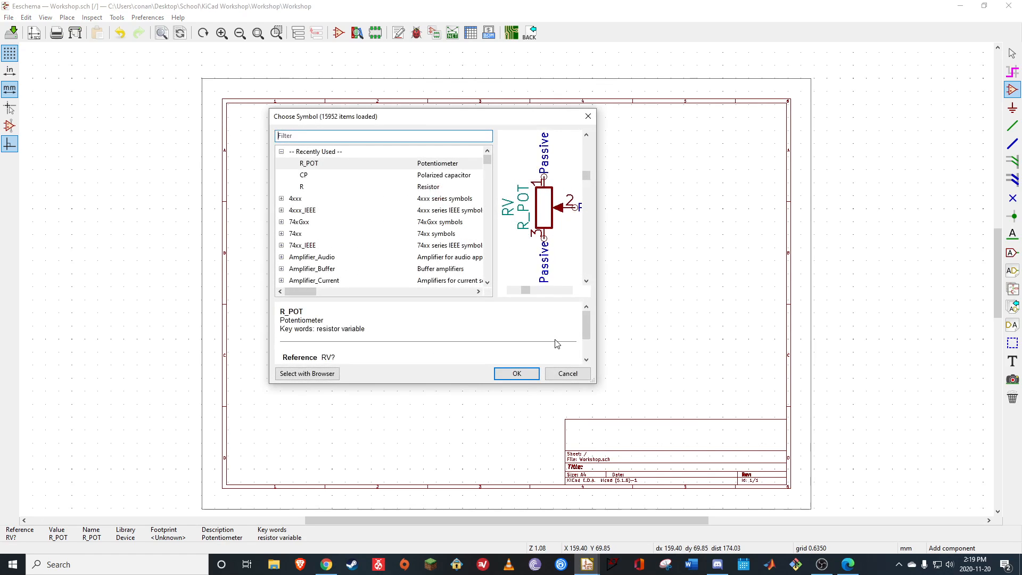
click(323, 140)
text(555)
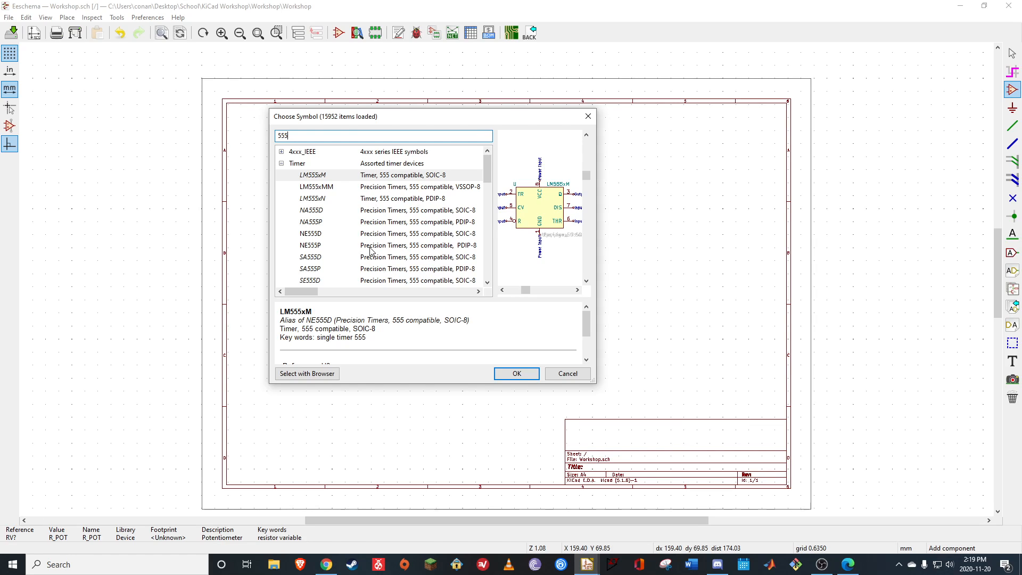
click(326, 178)
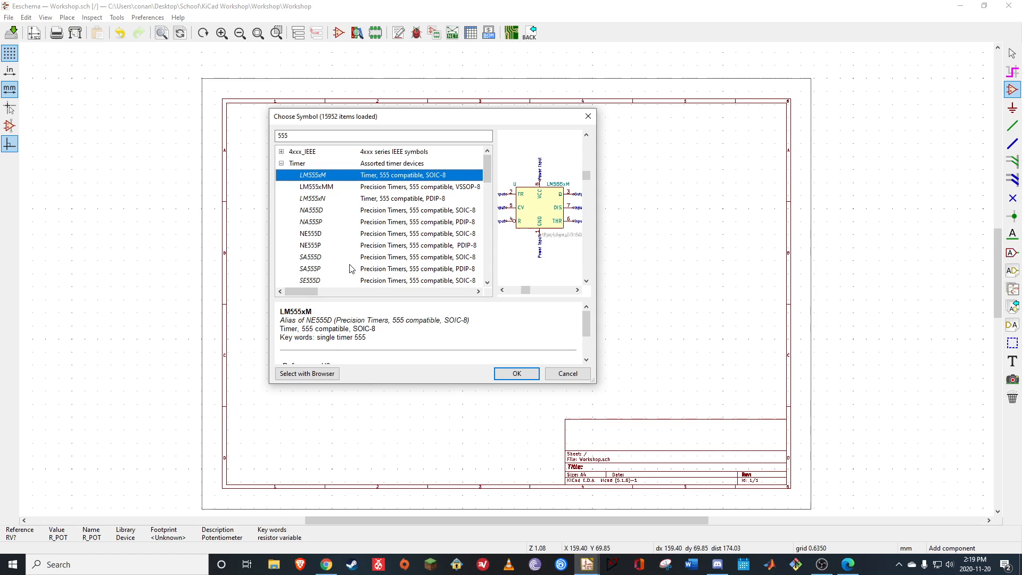
click(317, 222)
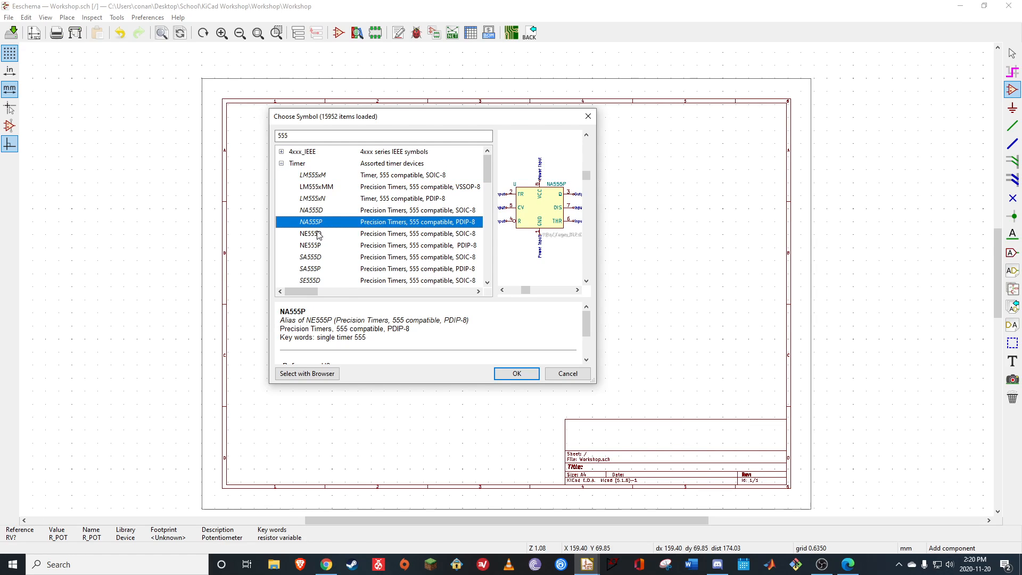
click(319, 235)
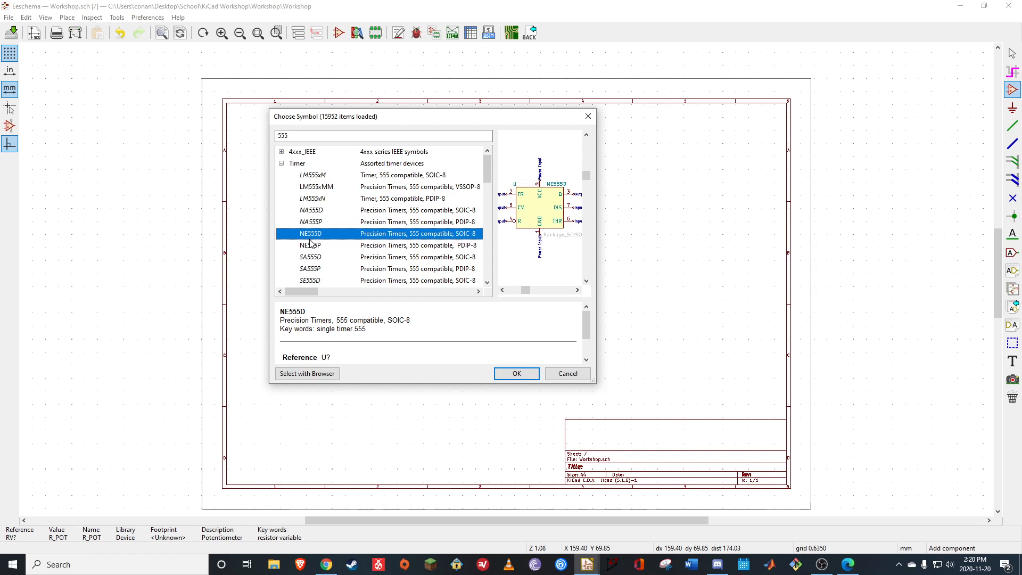
click(372, 247)
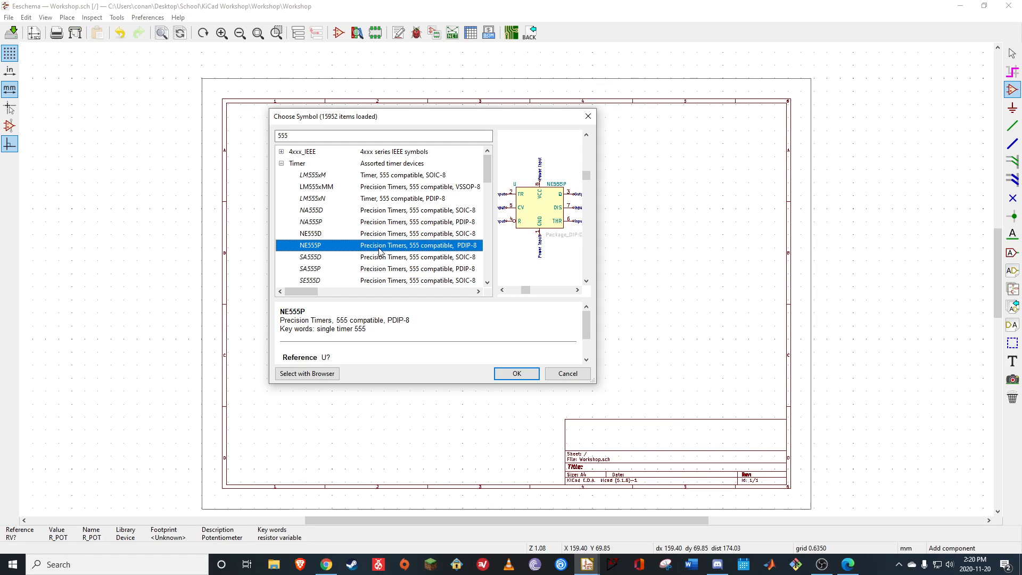
click(461, 214)
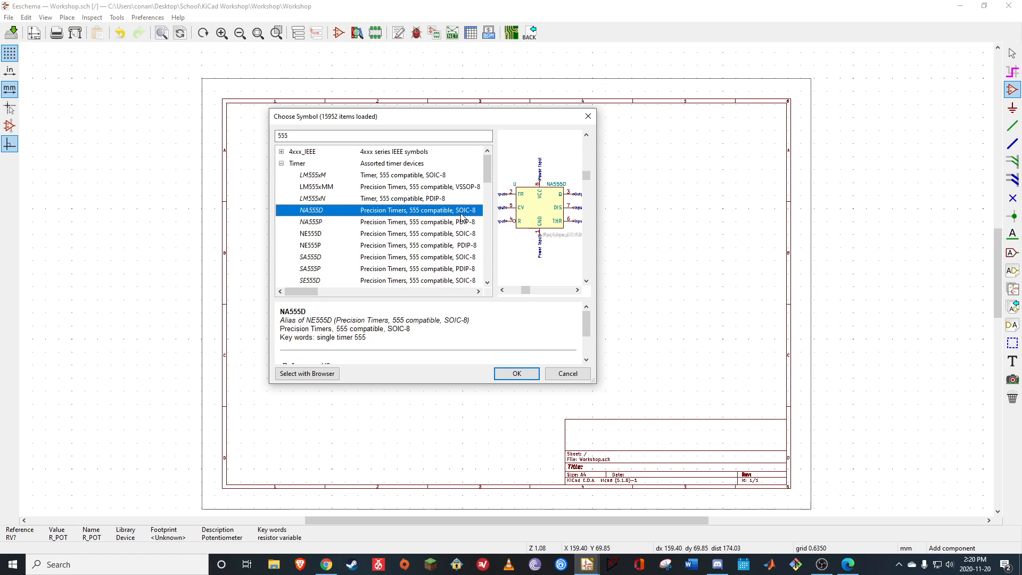
click(433, 246)
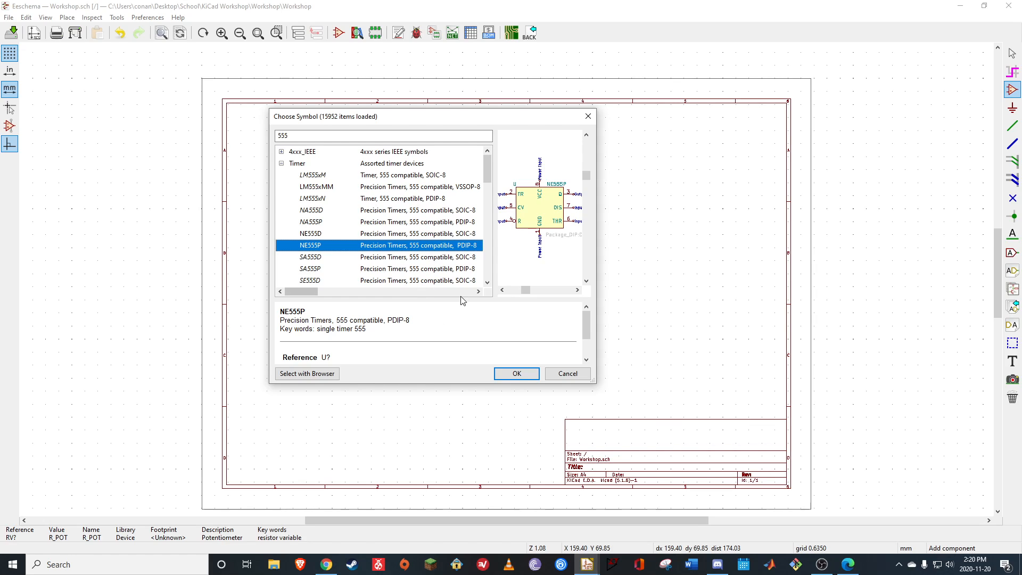
click(508, 374)
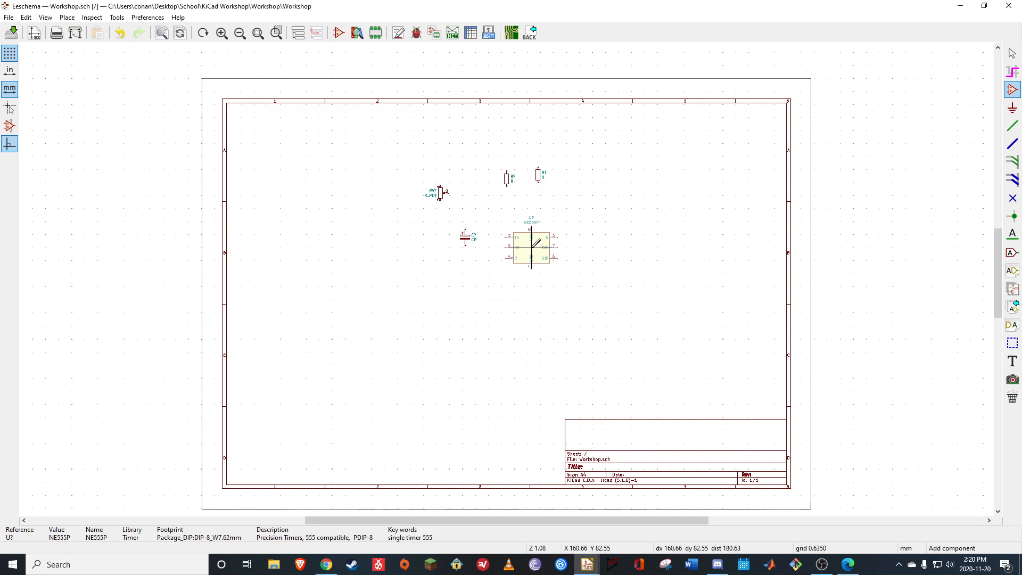
click(534, 232)
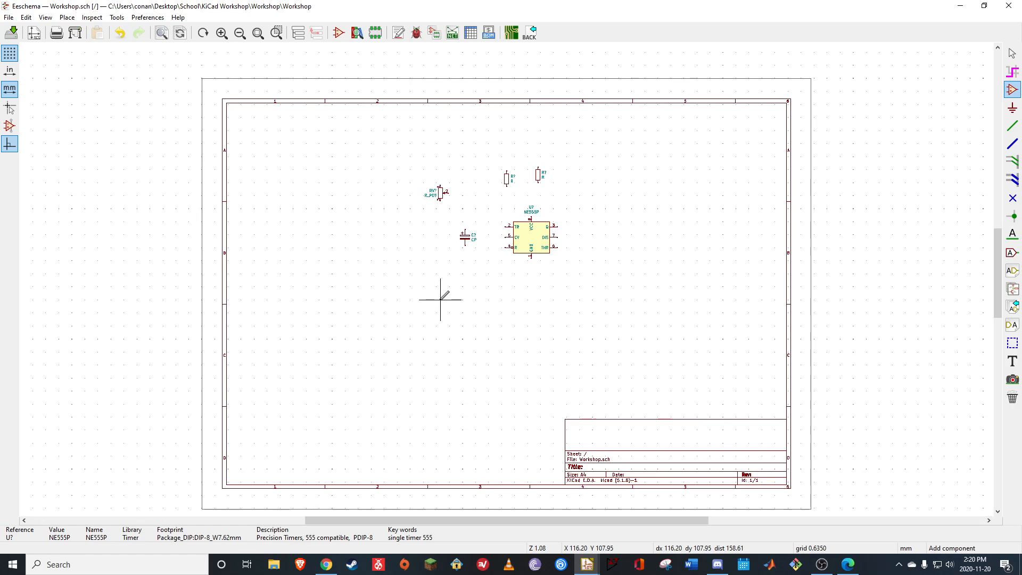
Check the reference circuit PDF, filter the symbols by "led" and place the generic LED from the Device library right of the resistors
click(847, 563)
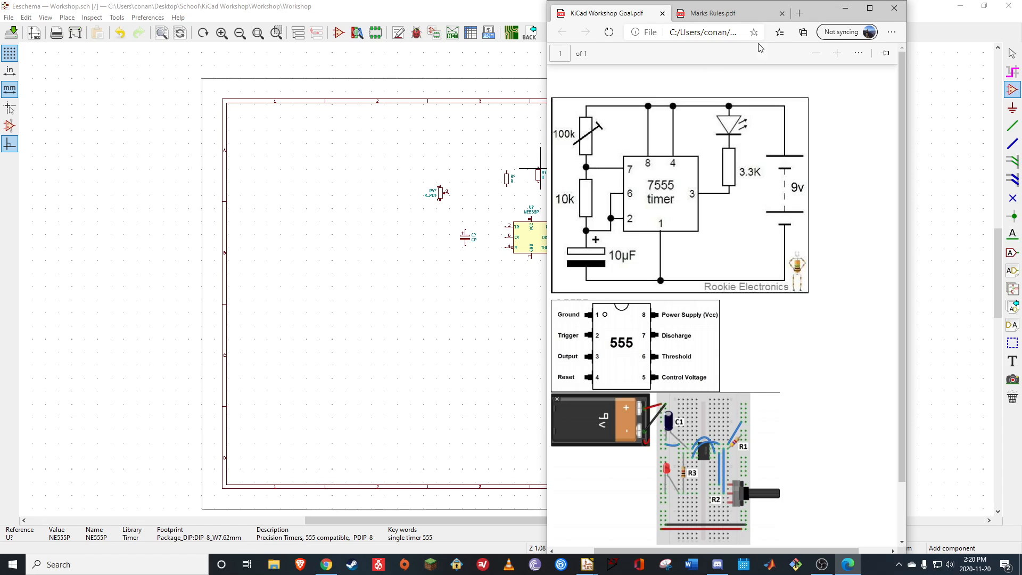
click(845, 8)
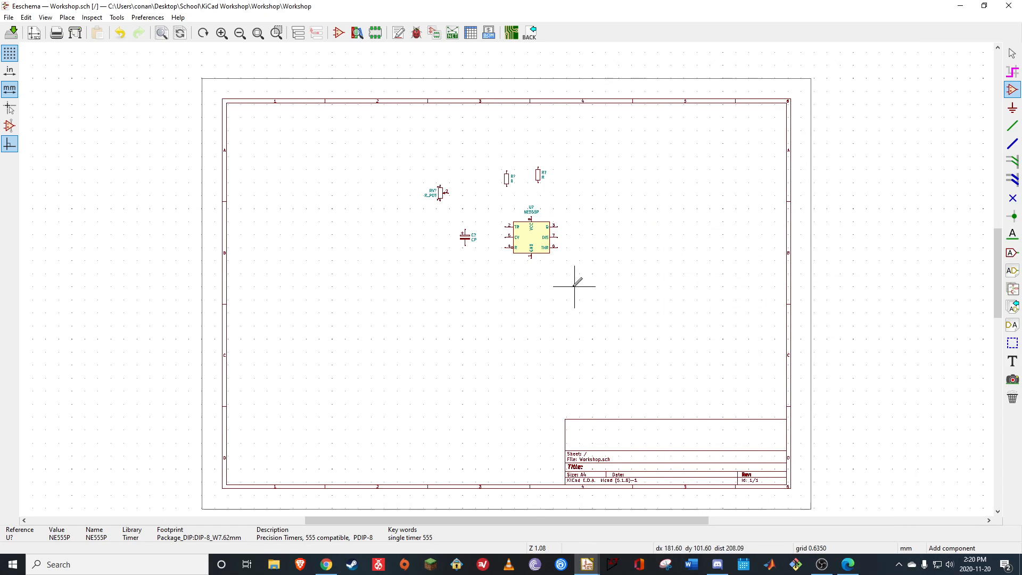
click(588, 329)
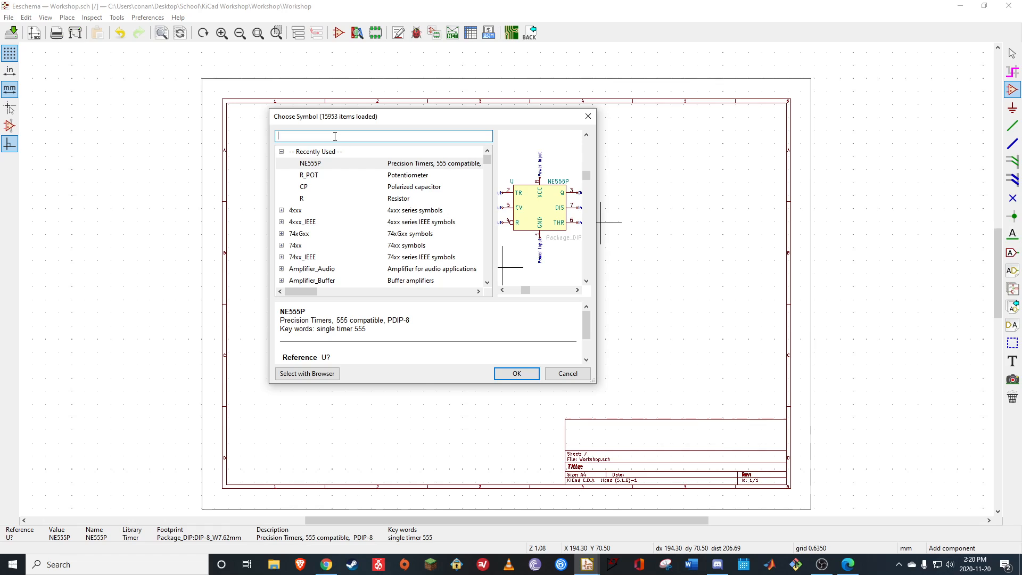
text(led)
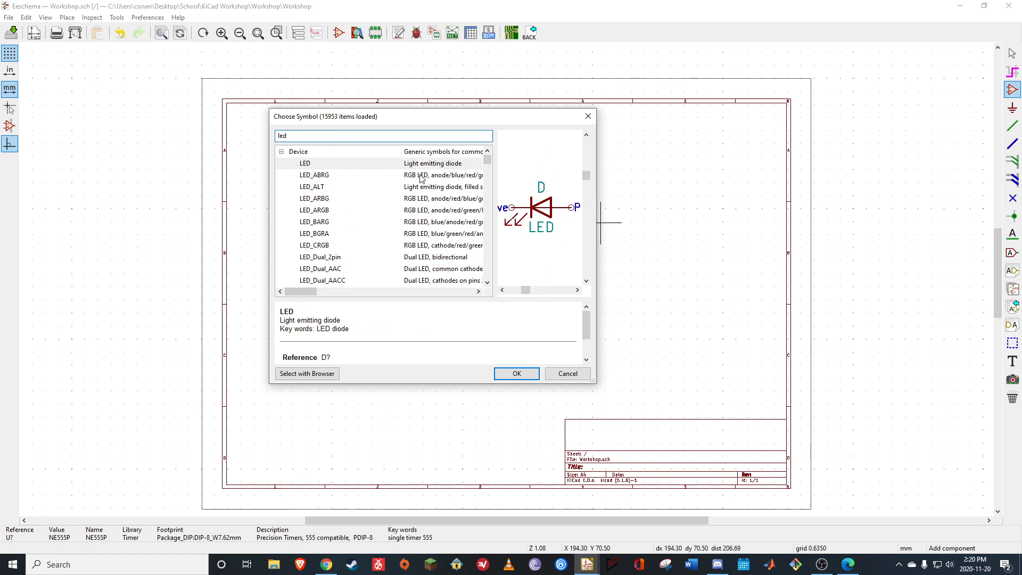
click(431, 164)
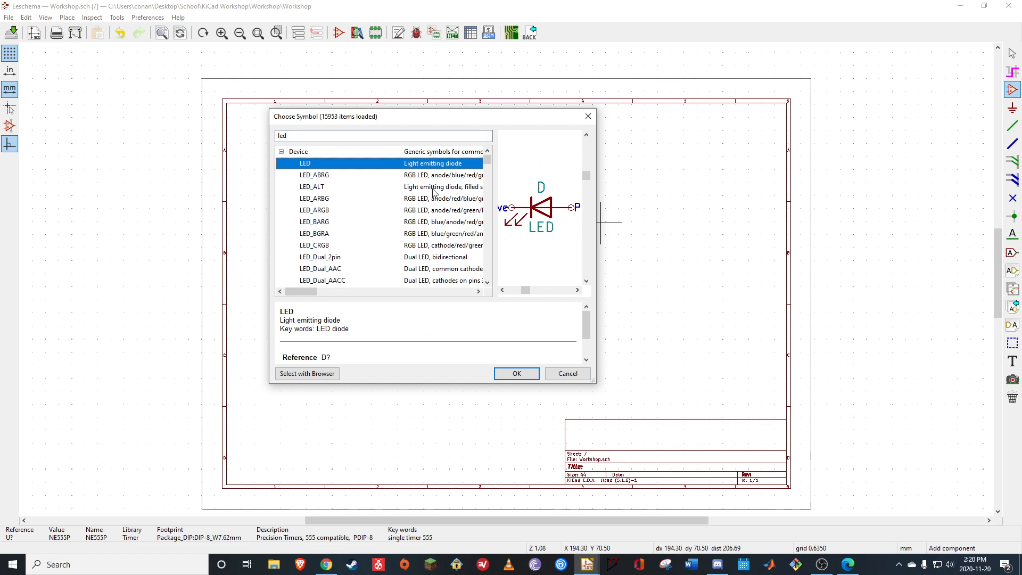
click(527, 374)
click(599, 199)
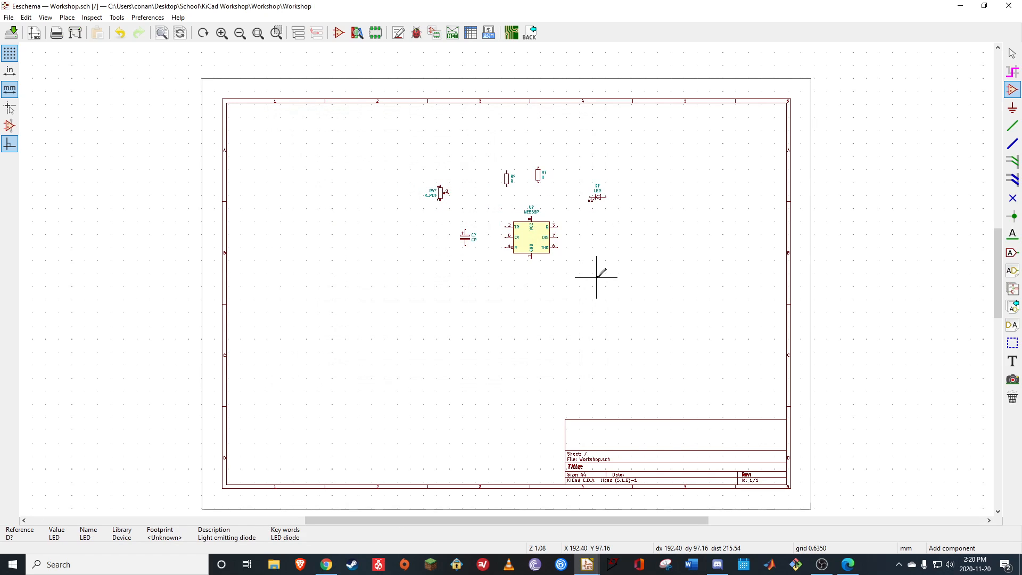
Filter the symbols by "Conn_01x01" and place the generic connector Conn_01x01 left of the potentiometer, rotated so its pin faces right
click(410, 313)
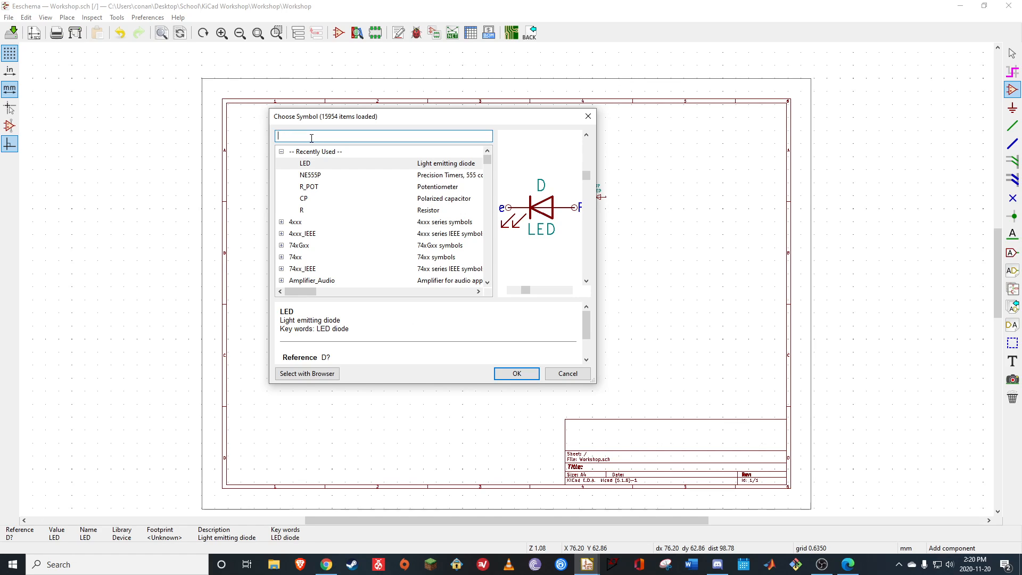
text(Conn)
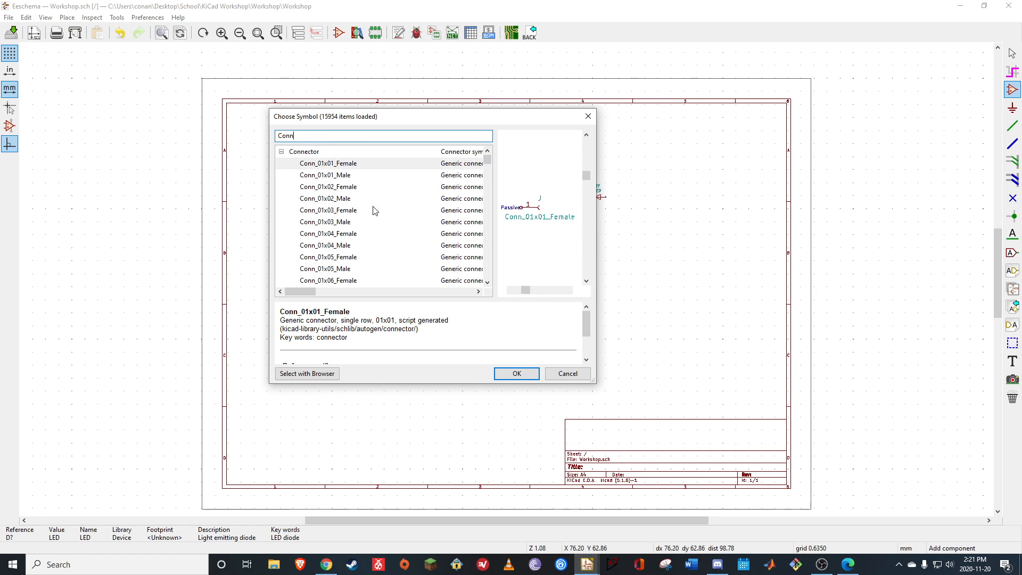
click(350, 166)
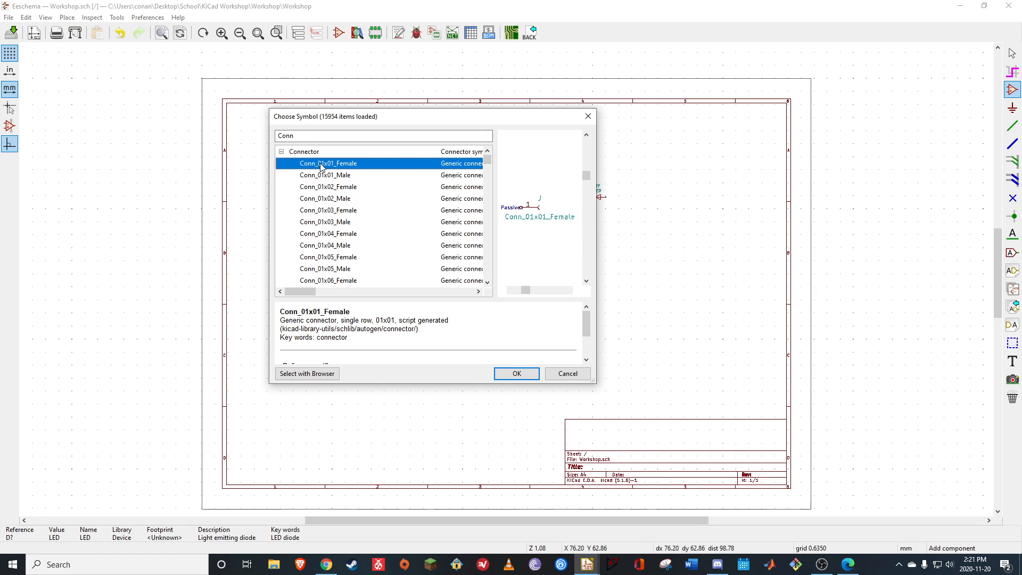
click(300, 136)
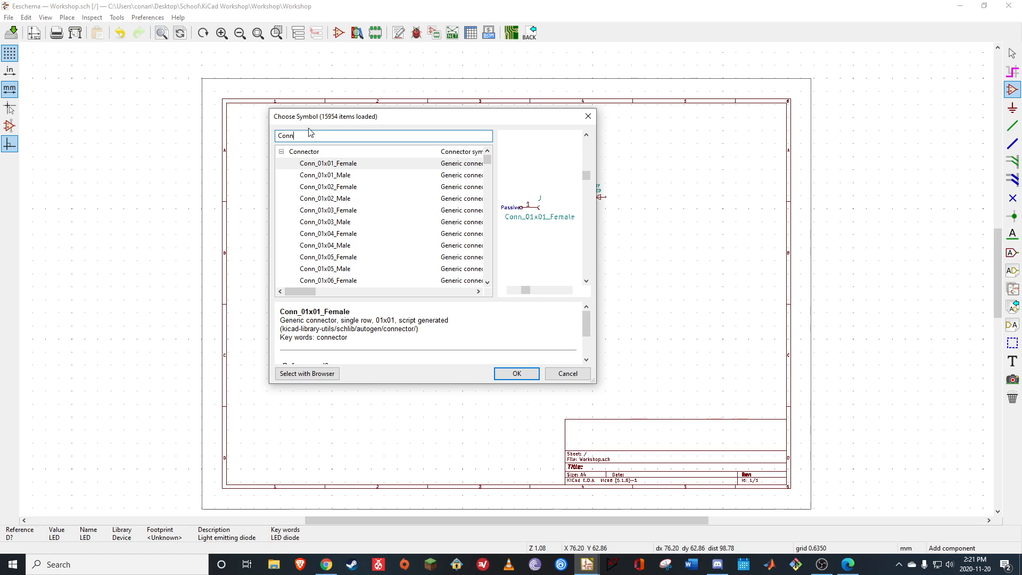
text(_)
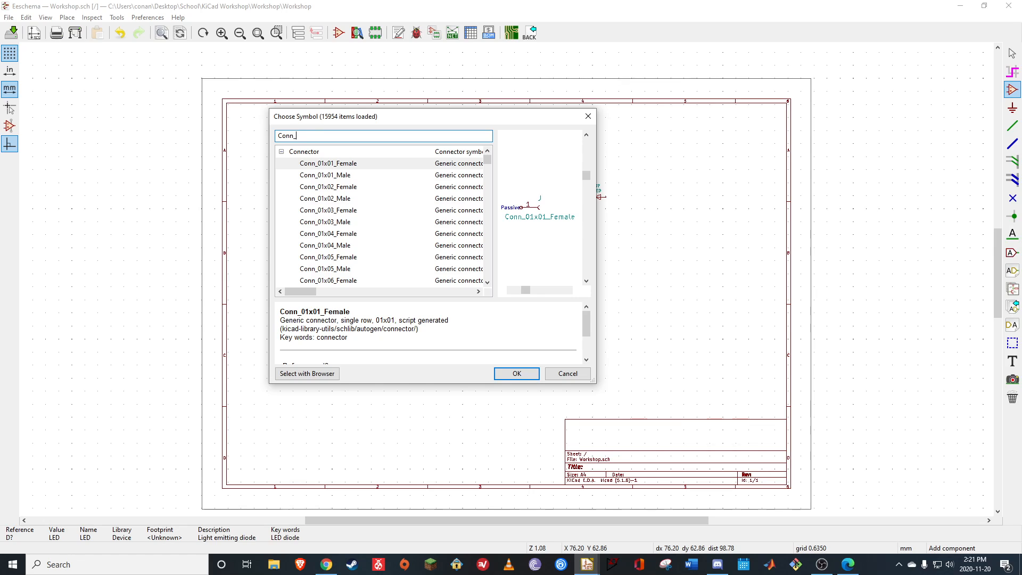
text(01)
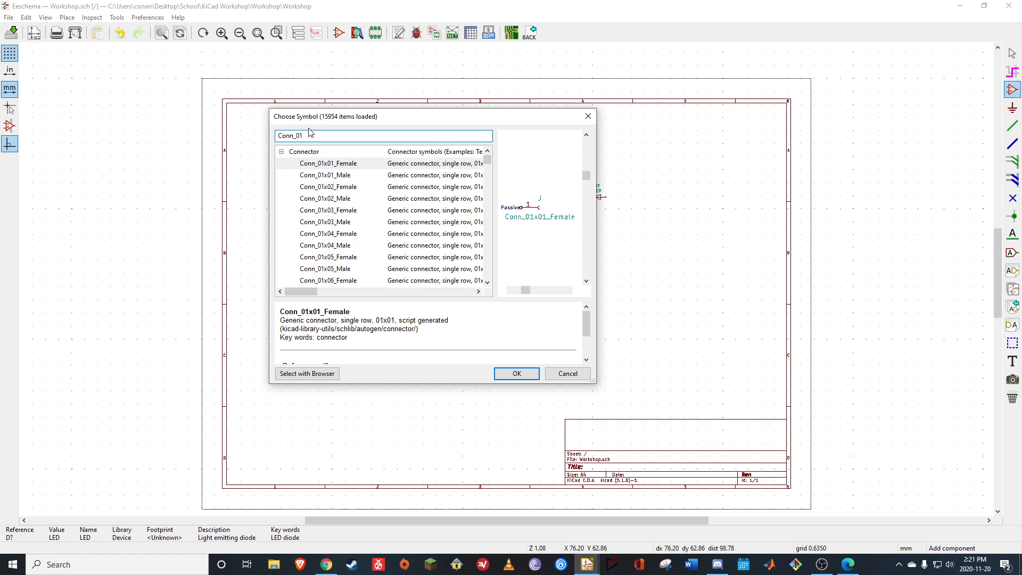
text(x01)
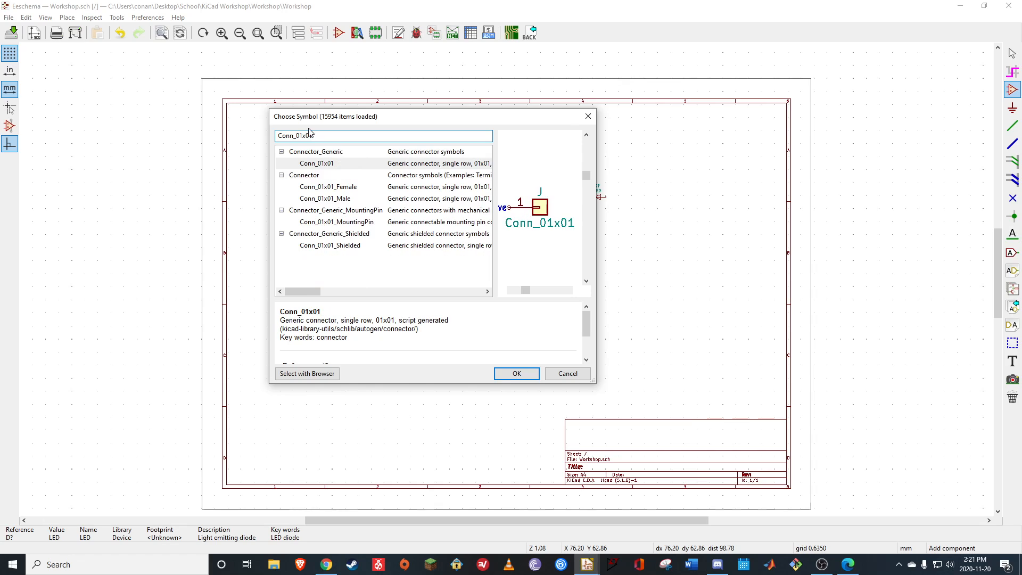
click(380, 165)
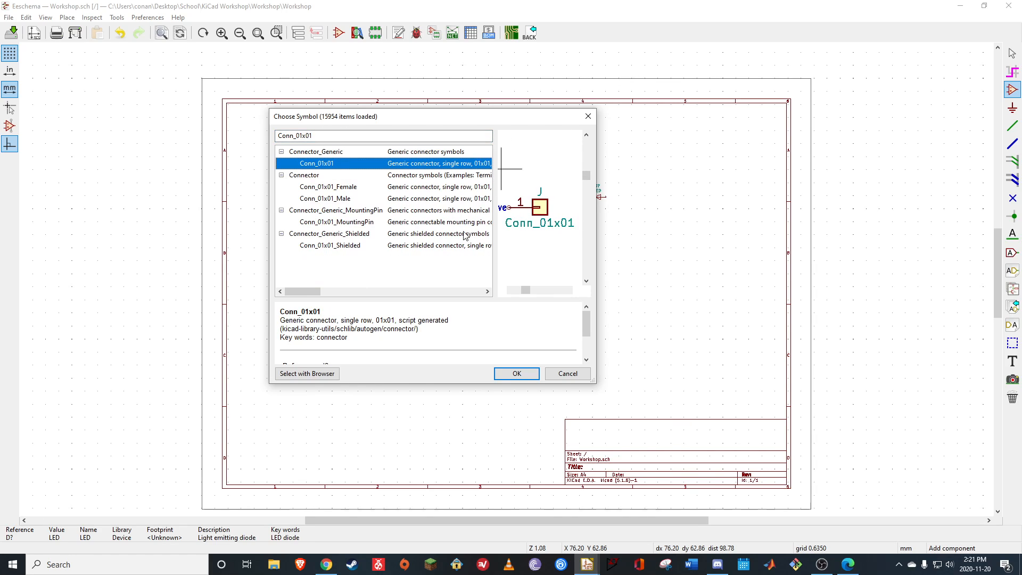
click(517, 374)
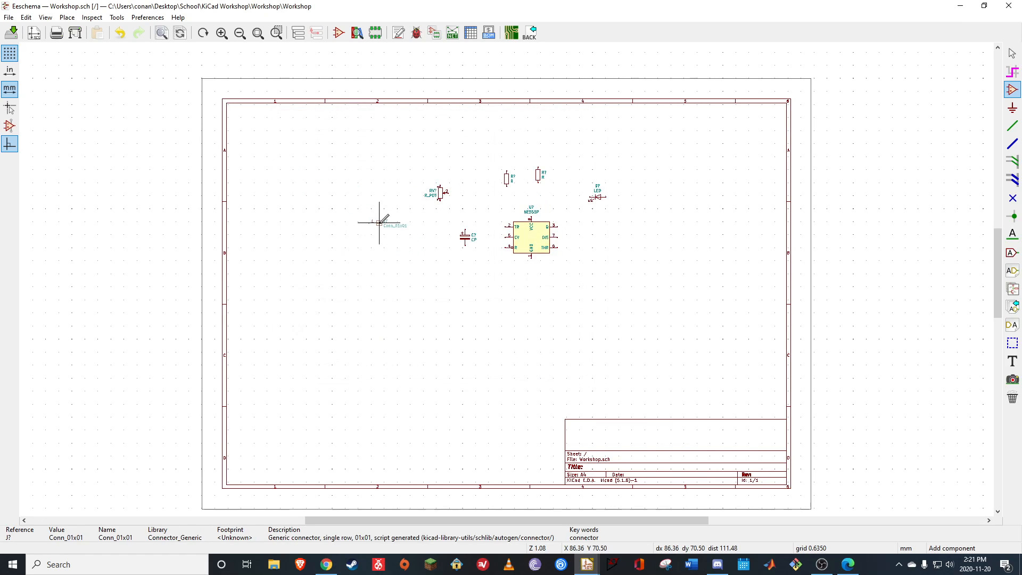
key(r)
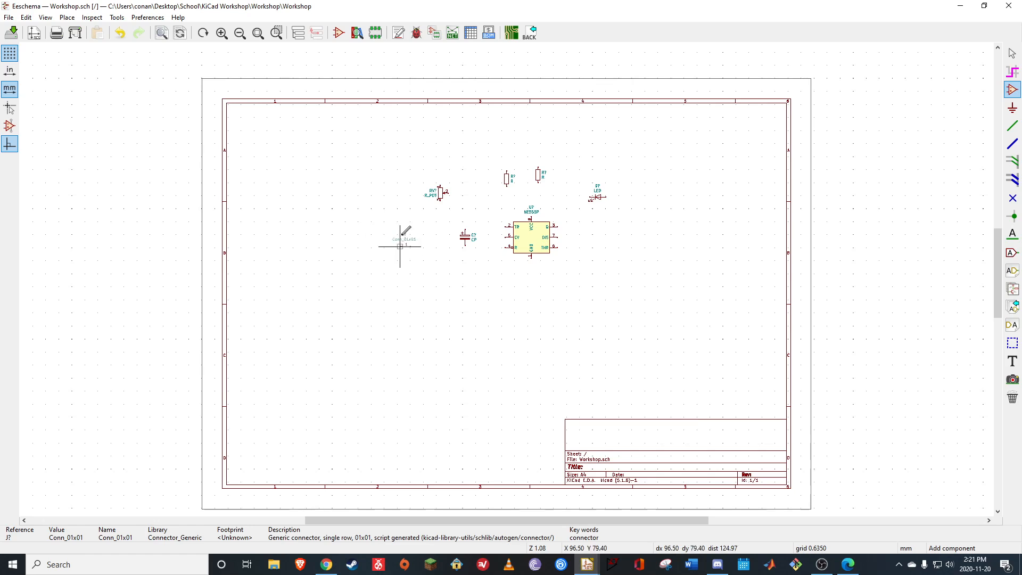
click(388, 213)
Place a second Conn_01x01 connector in the same orientation directly below the first one
click(388, 225)
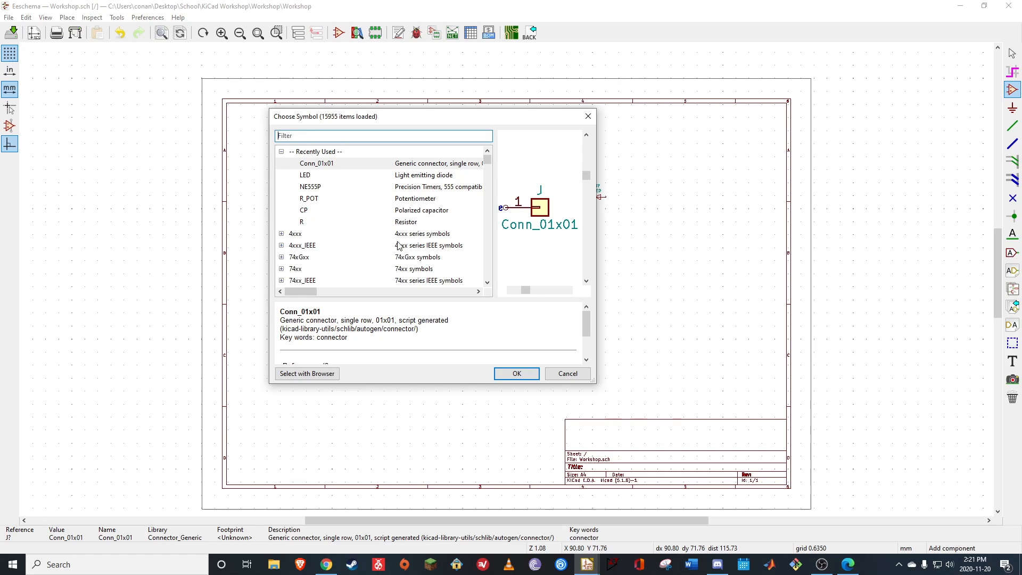
click(512, 367)
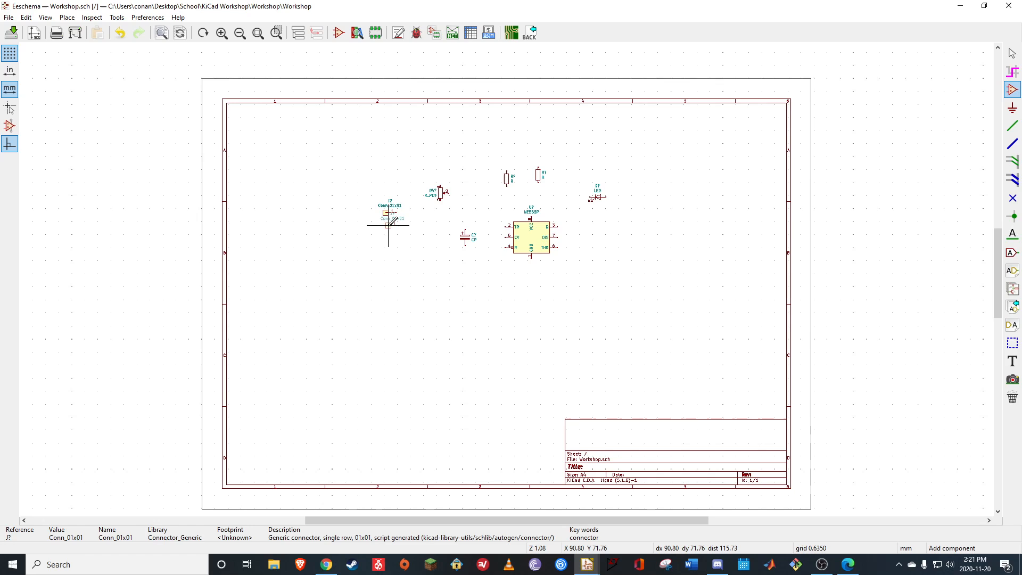
click(387, 234)
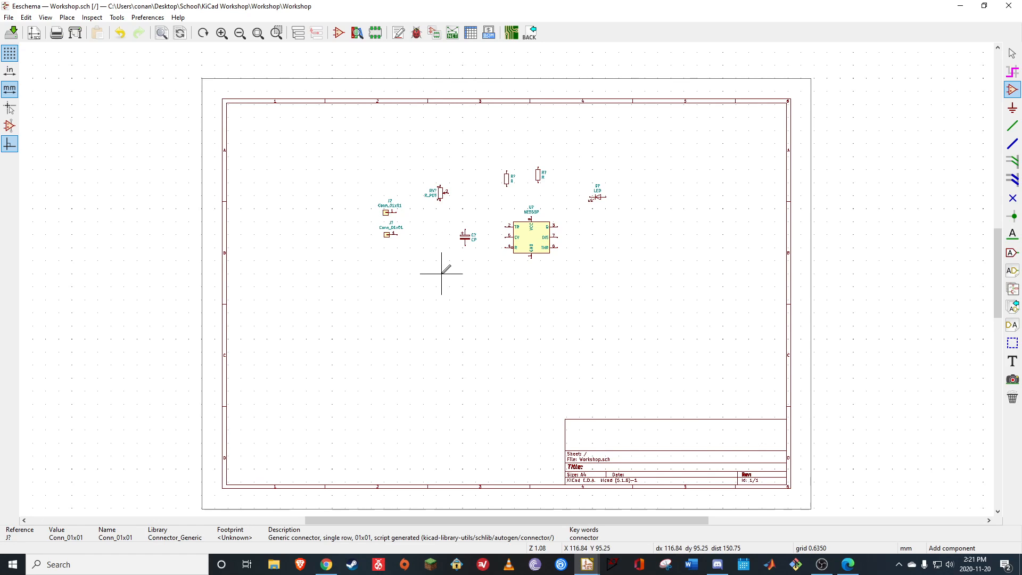
Look over the whole sheet, its title block and the placed symbols up close
scroll(472, 228, down, 3)
scroll(506, 272, up, 5)
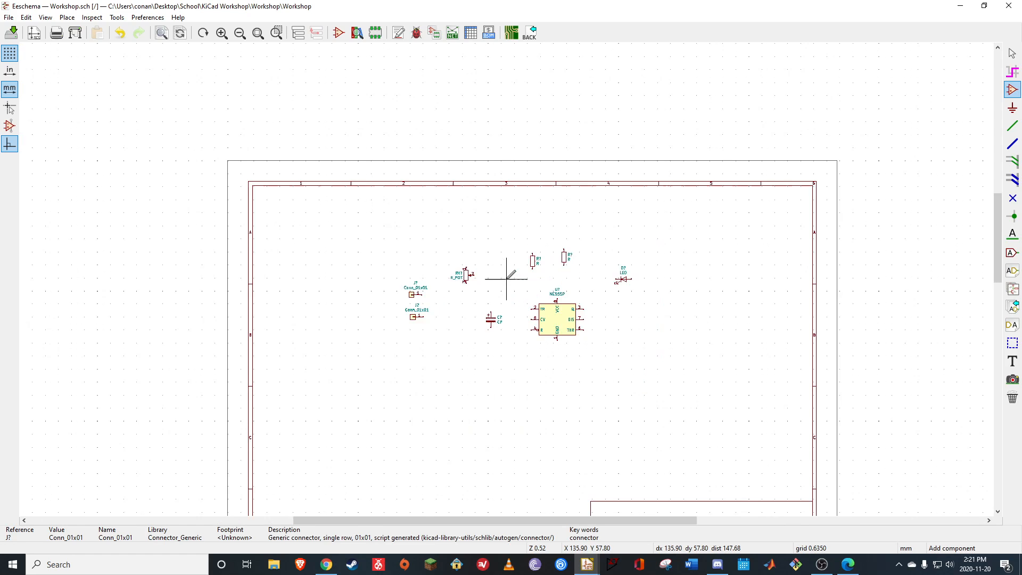
scroll(508, 288, down, 4)
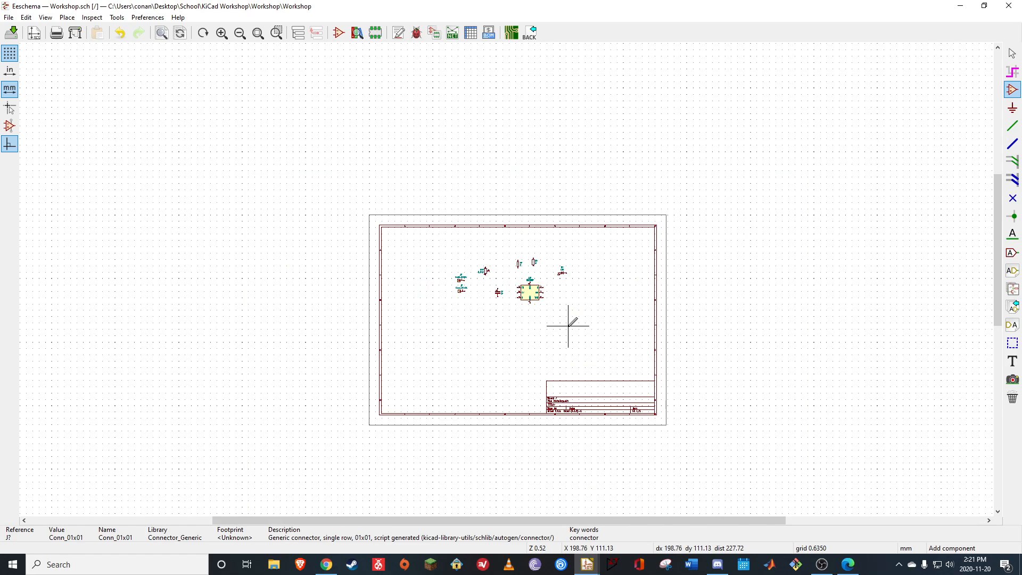
scroll(594, 397, up, 3)
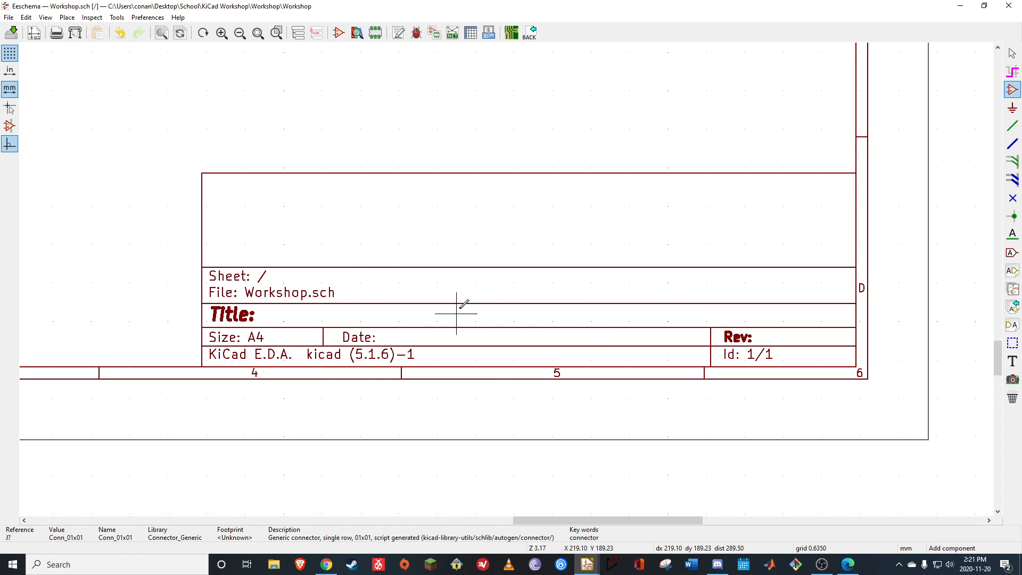
scroll(379, 268, down, 3)
scroll(443, 149, up, 1)
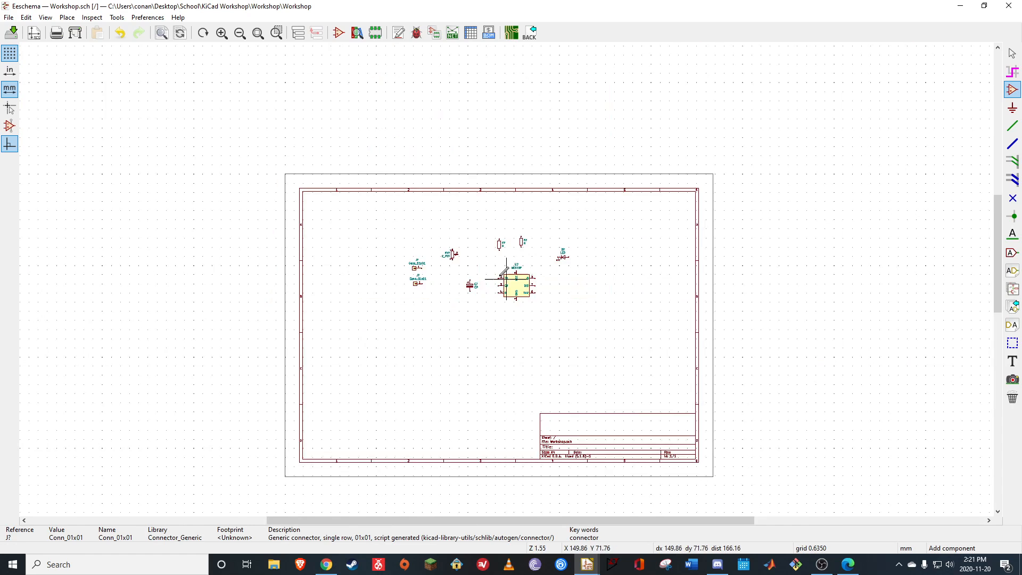
scroll(506, 278, up, 4)
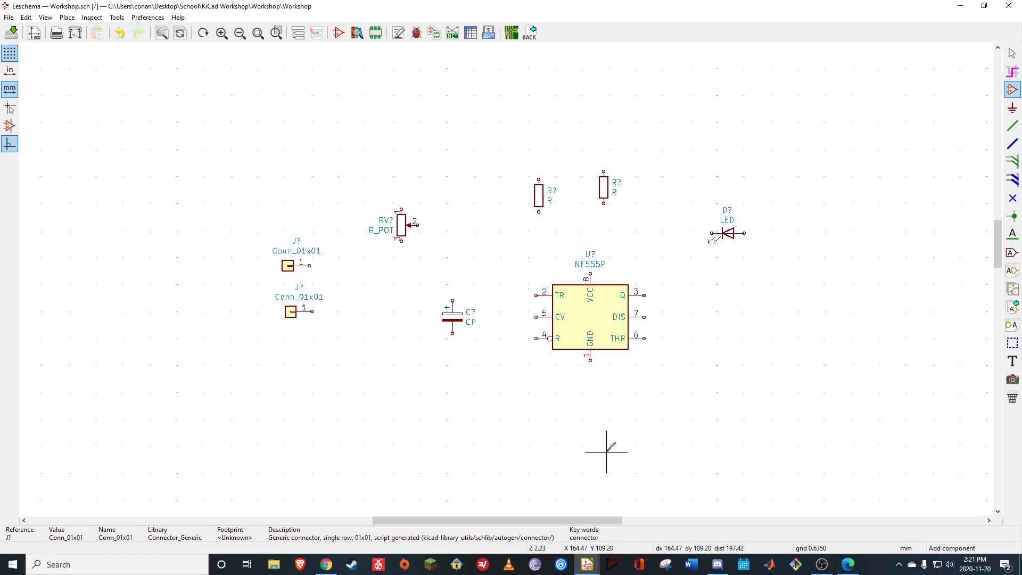
right_click(550, 376)
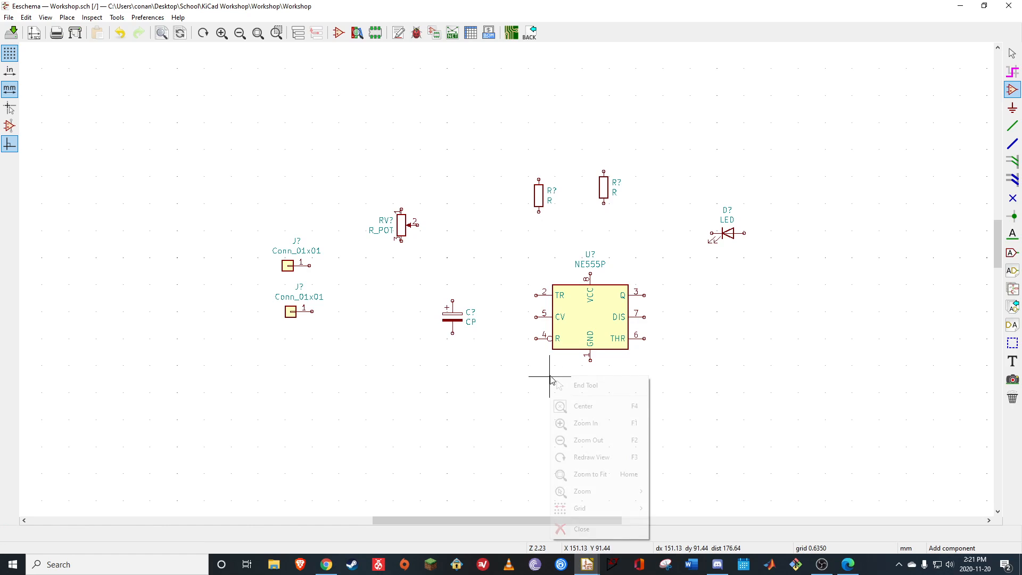
click(523, 363)
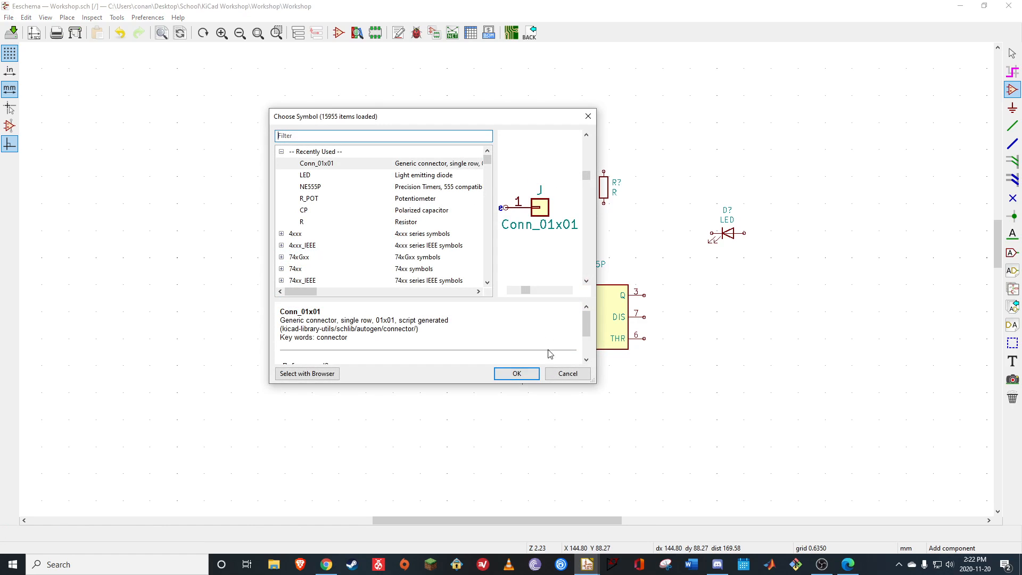
click(584, 120)
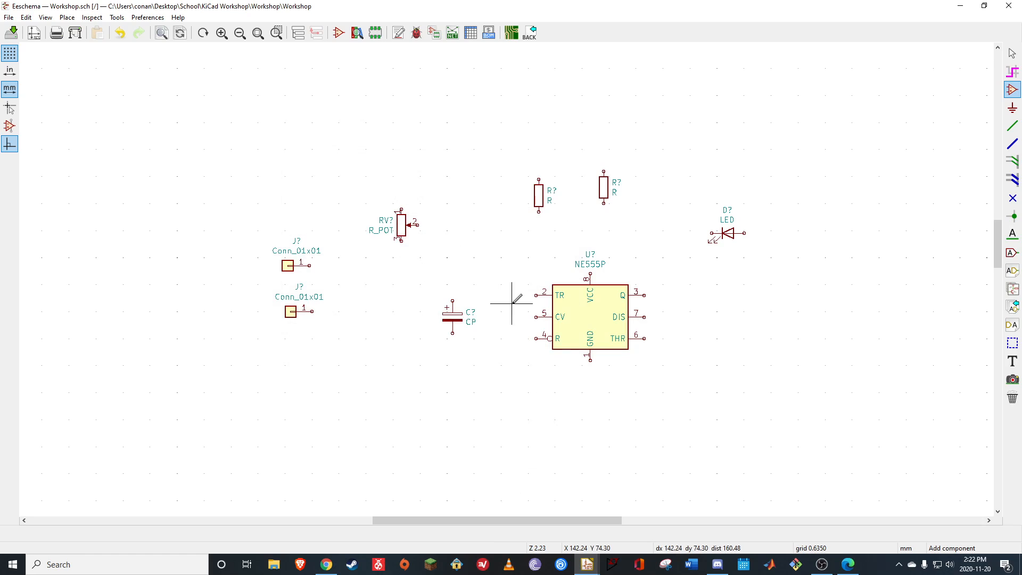
Filter the symbols by "Mount", compare the mounting hole variants and place MountingHole from the Mechanical library below the two connectors
scroll(514, 285, down, 2)
scroll(507, 276, up, 3)
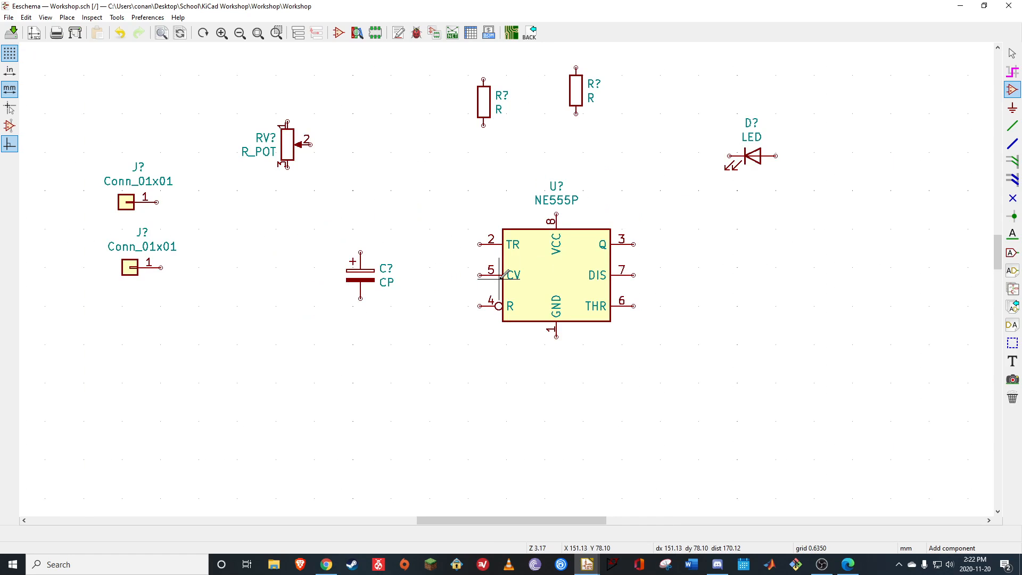
scroll(513, 274, down, 2)
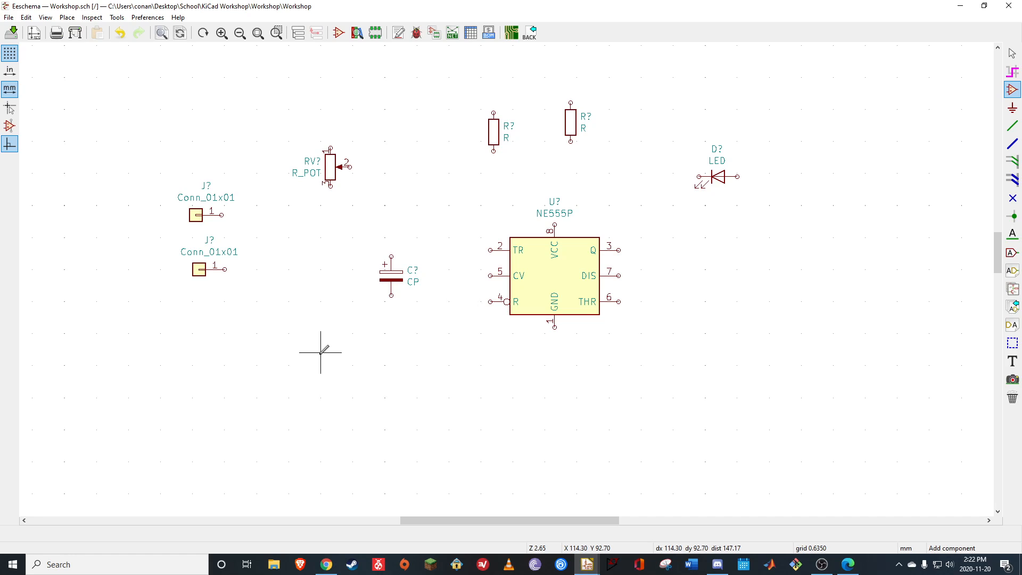
click(340, 384)
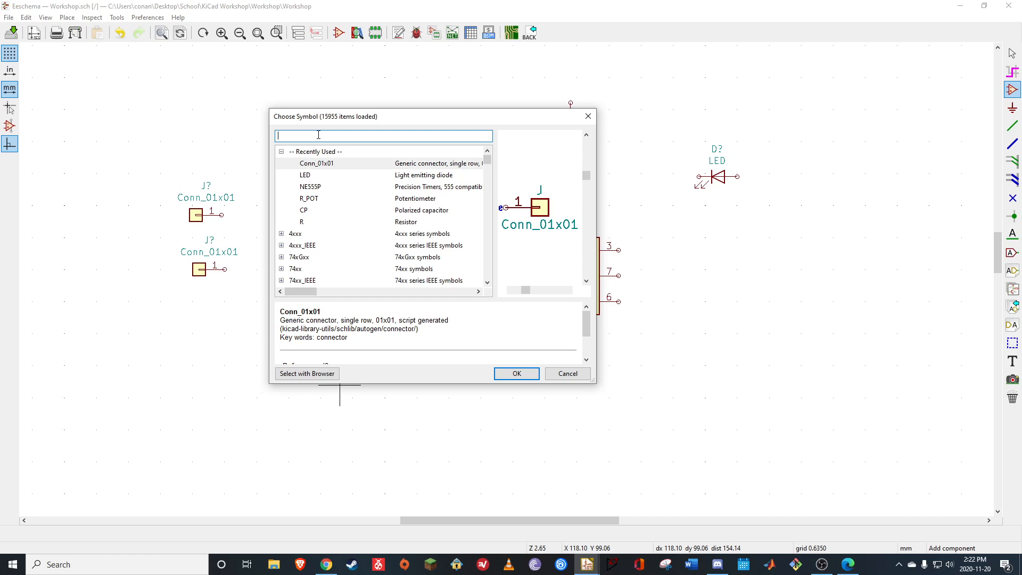
text(Mount)
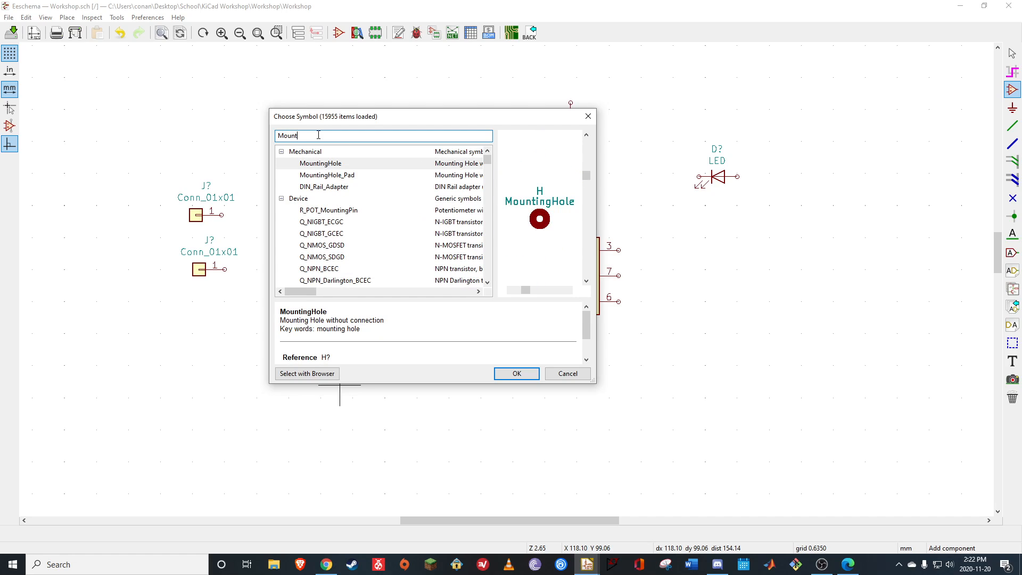
click(345, 179)
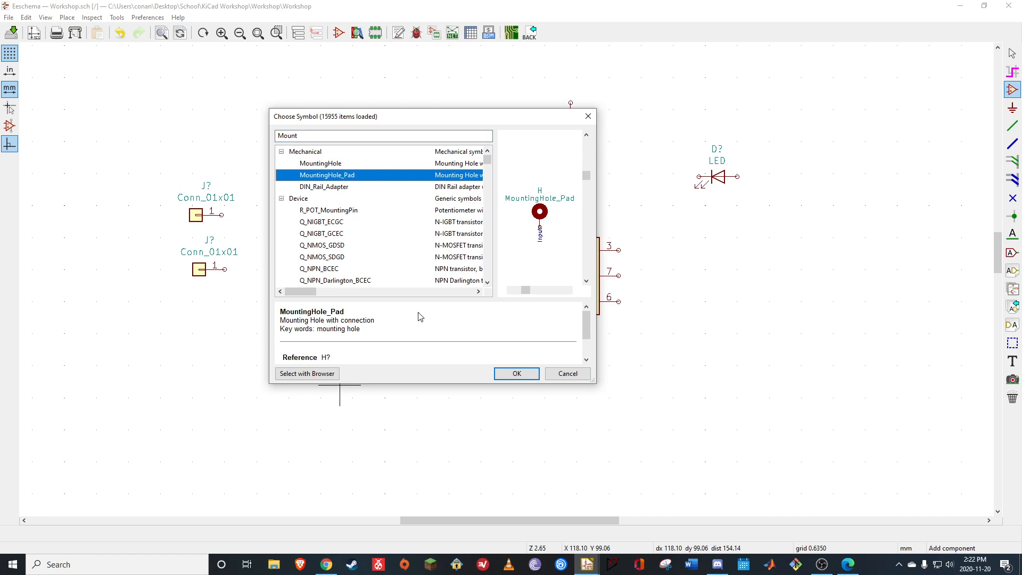
click(319, 165)
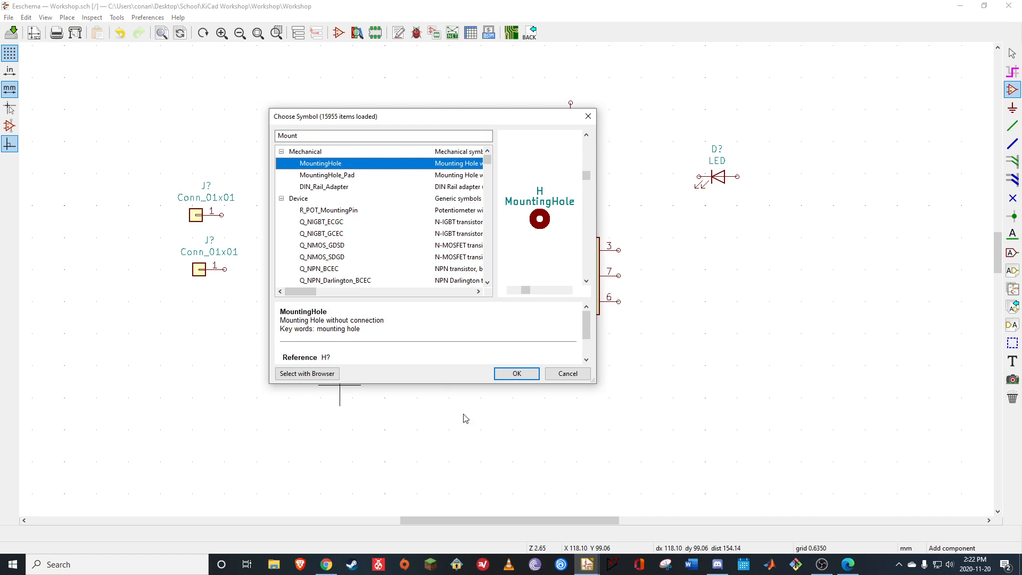
click(516, 373)
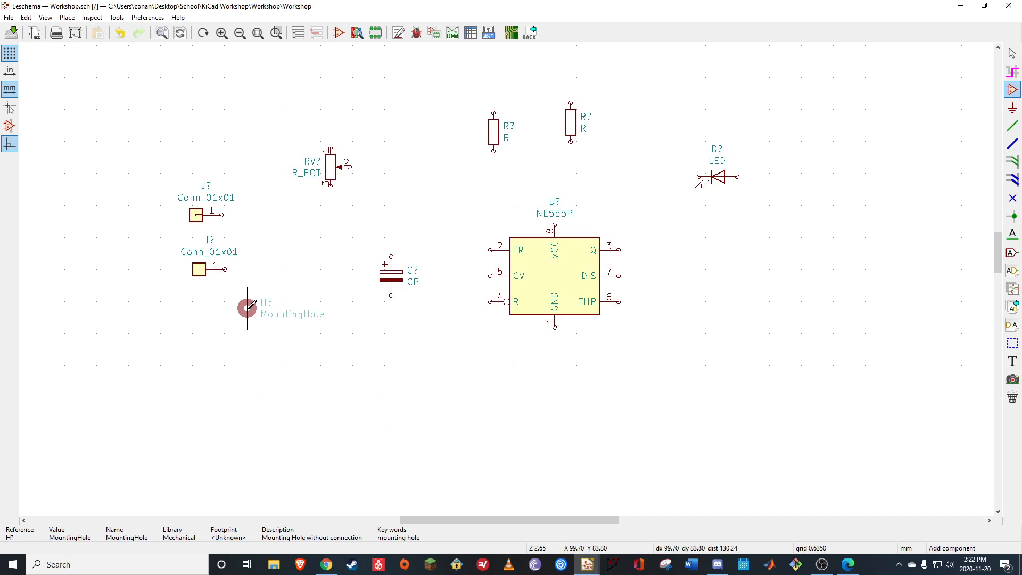
click(254, 337)
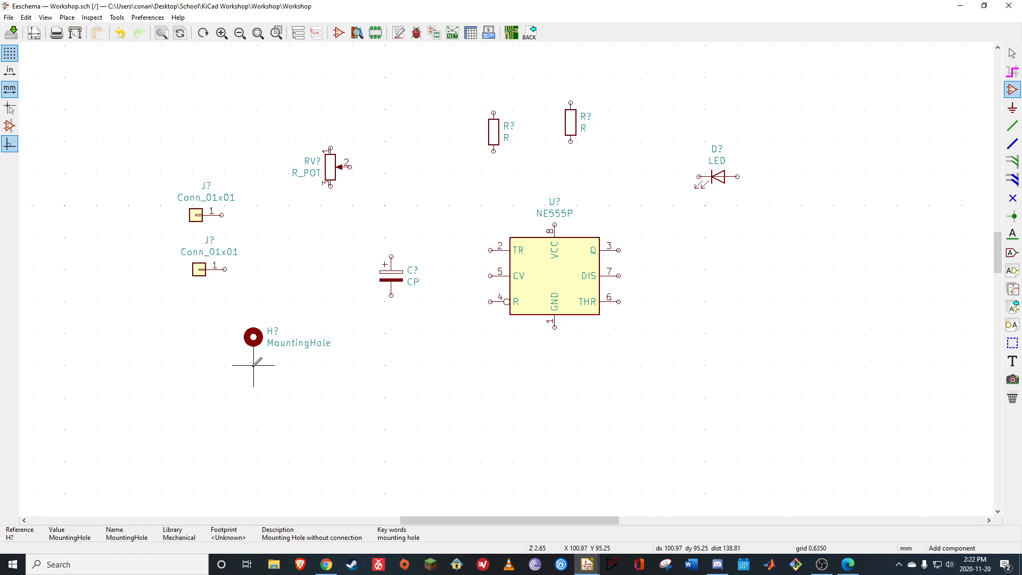
Place a second MountingHole symbol directly below the first one
click(254, 365)
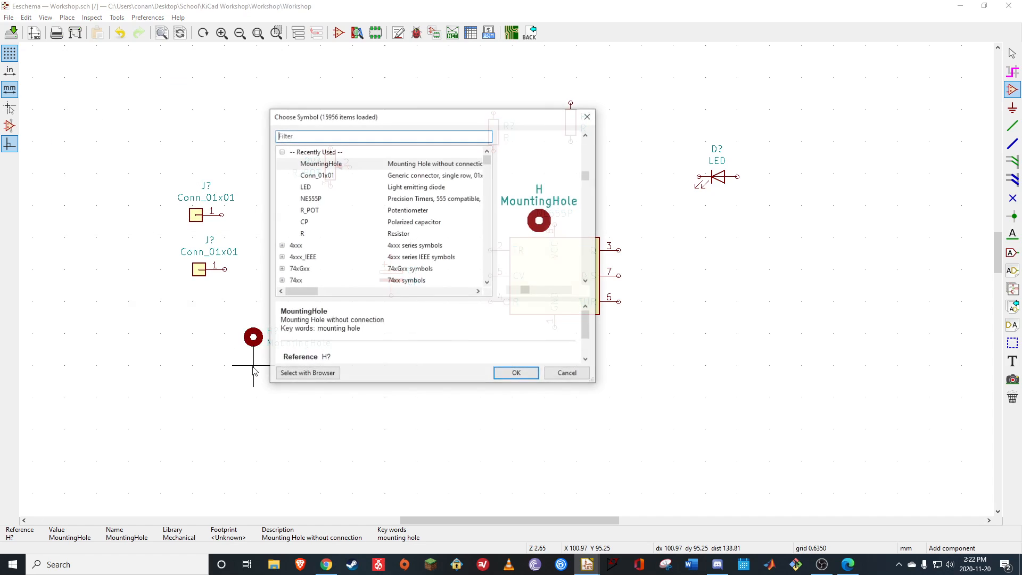
click(509, 375)
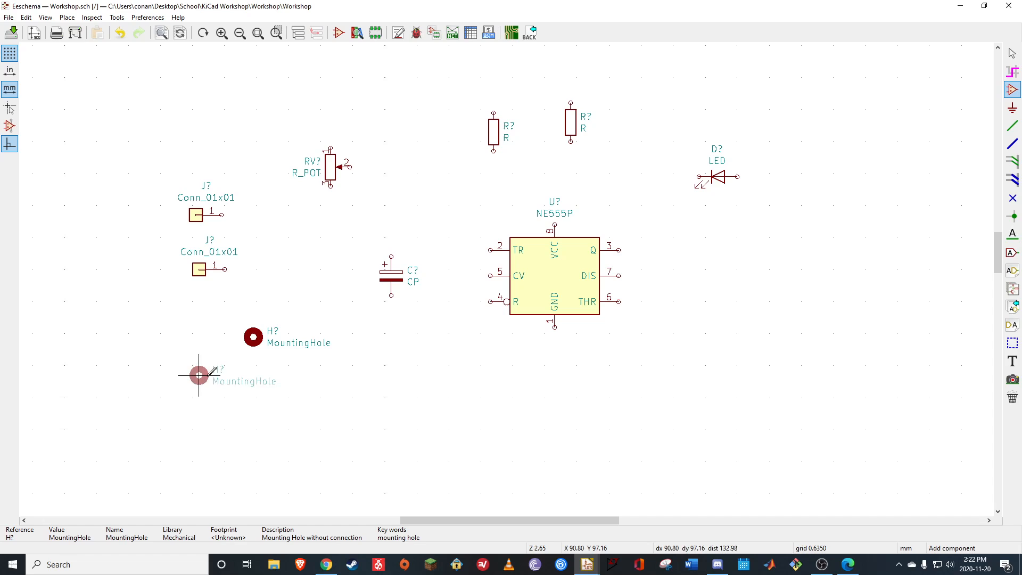
click(254, 365)
Copy the two MountingHole symbols together and paste the pair directly below them in the same column
drag(224, 315, 368, 413)
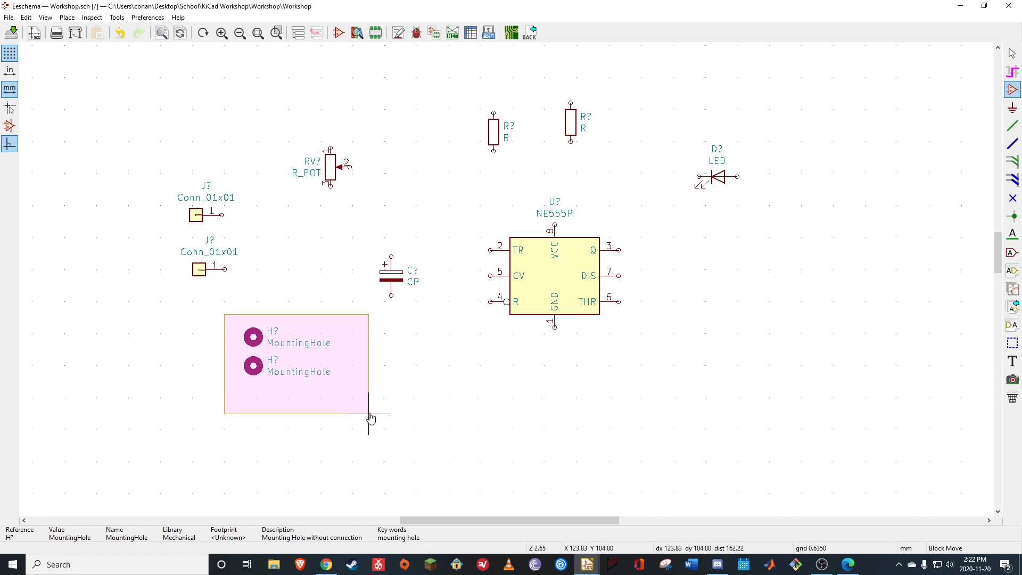
key(ctrl+c)
key(ctrl+v)
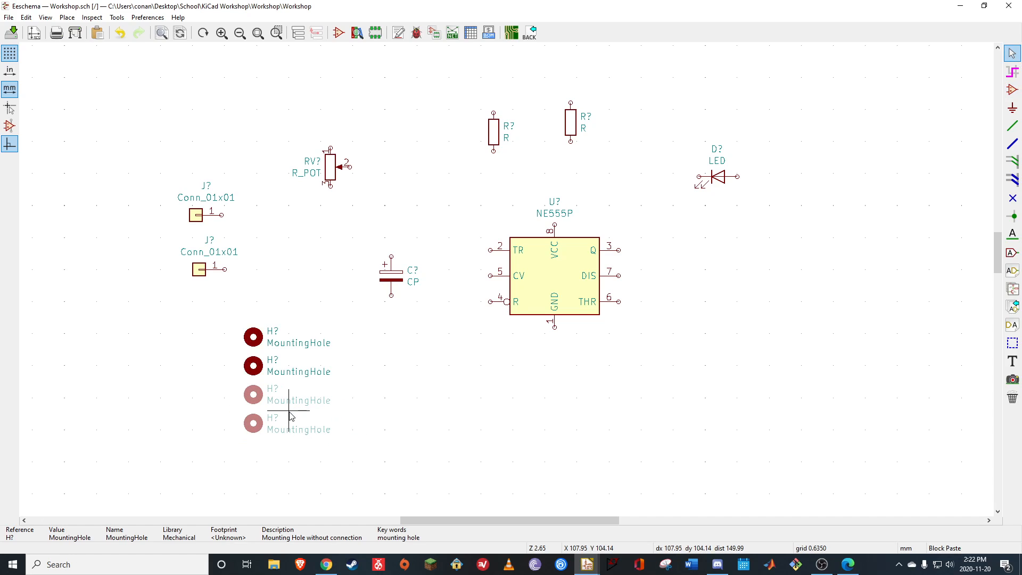
click(292, 415)
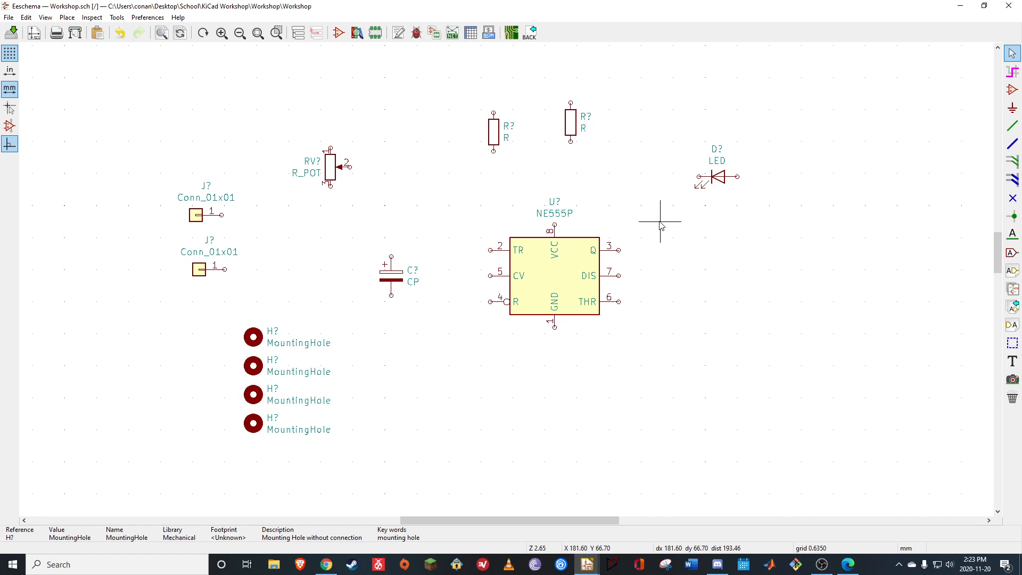
Set the LED's reference to D1 and the NE555P timer's reference to U1
double_click(725, 182)
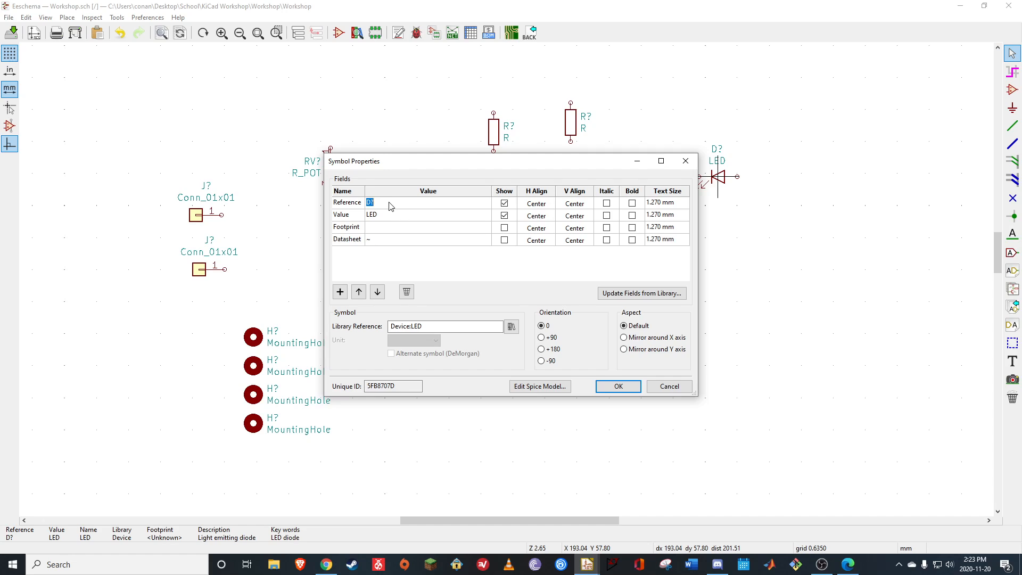
text(D)
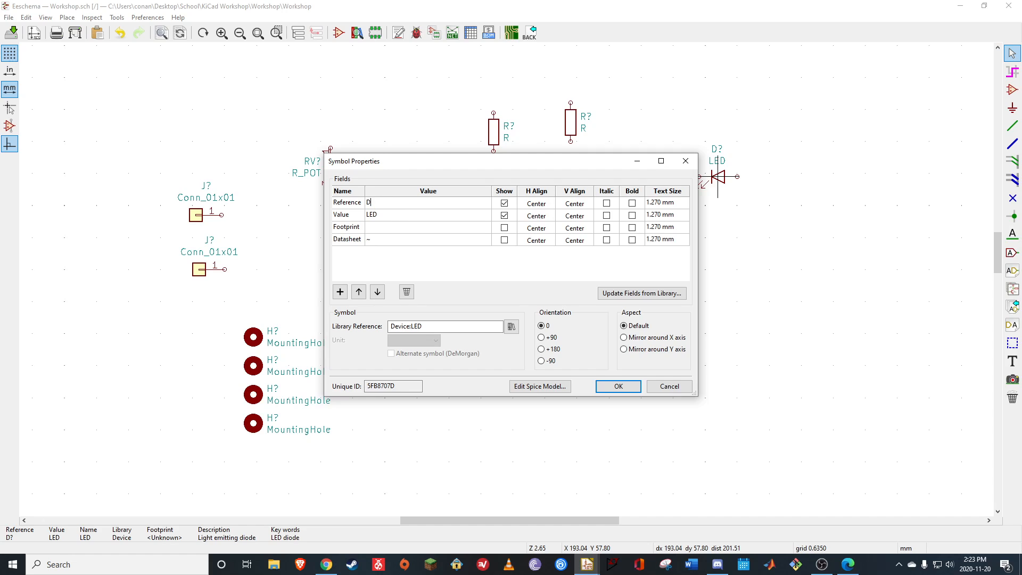
click(619, 386)
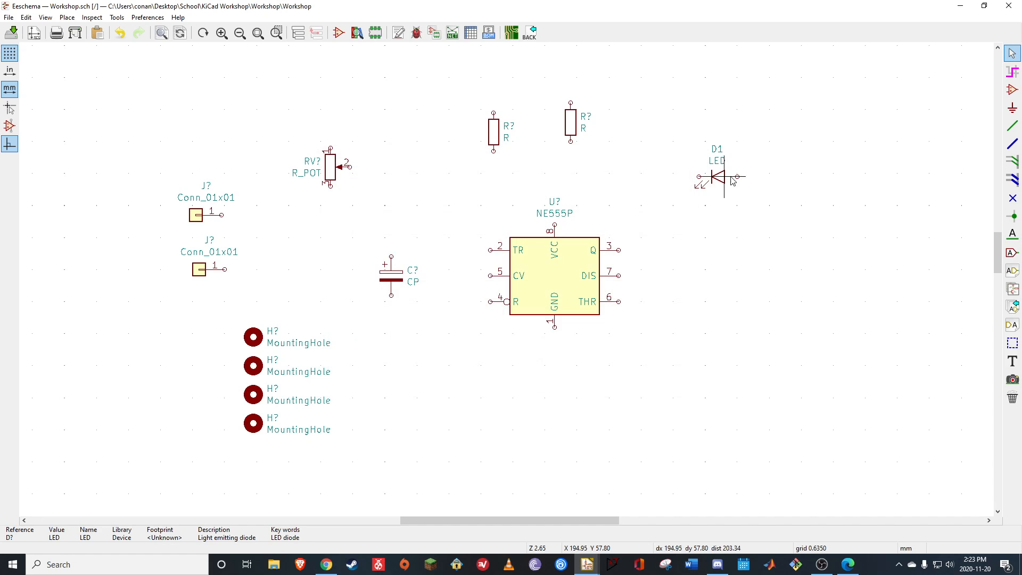
double_click(567, 272)
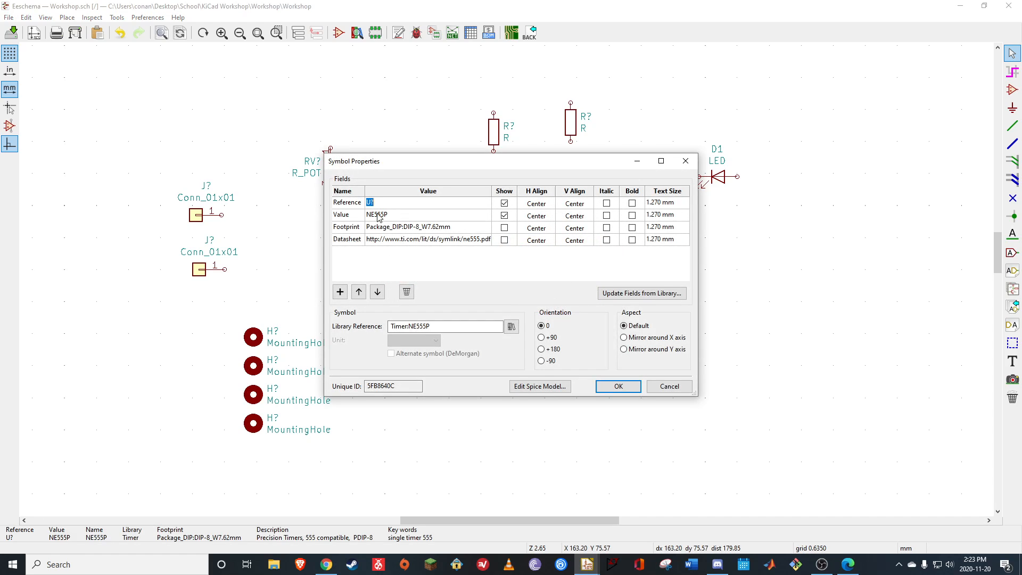
text(U1)
click(617, 387)
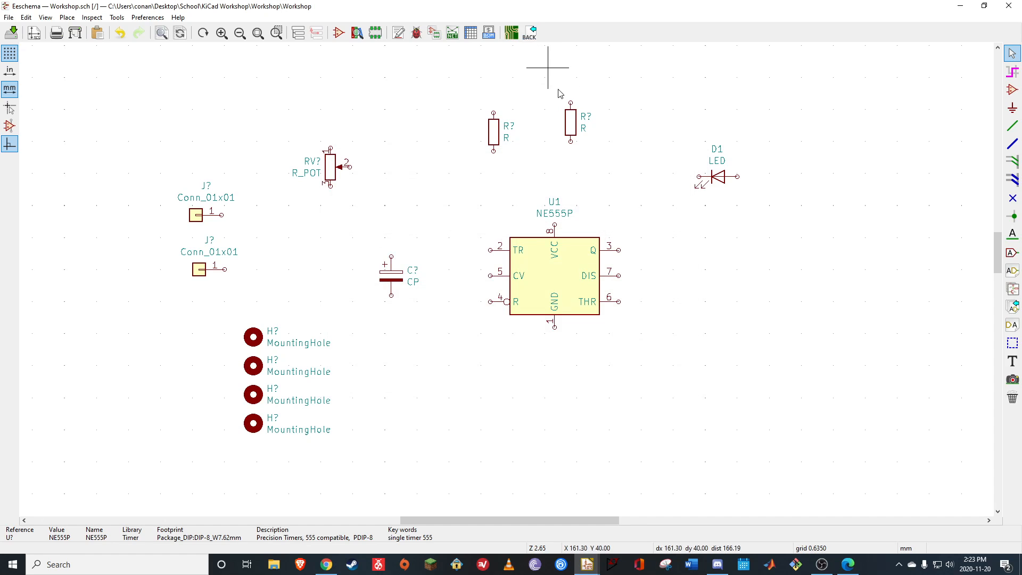
Check the resistor values in the reference PDF and set the resistor nearest the LED to reference R2 and value 3.3k
double_click(575, 121)
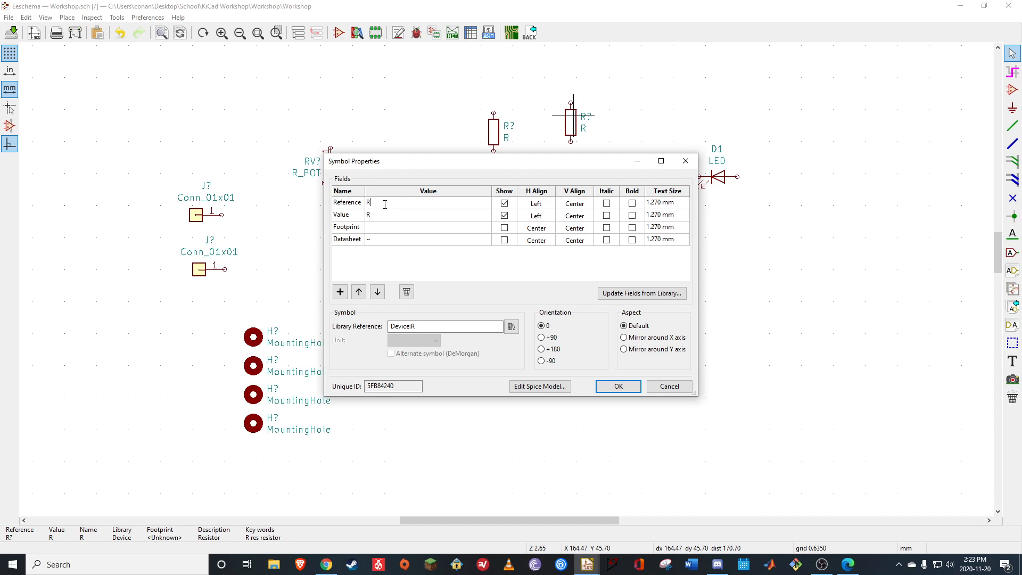
click(848, 564)
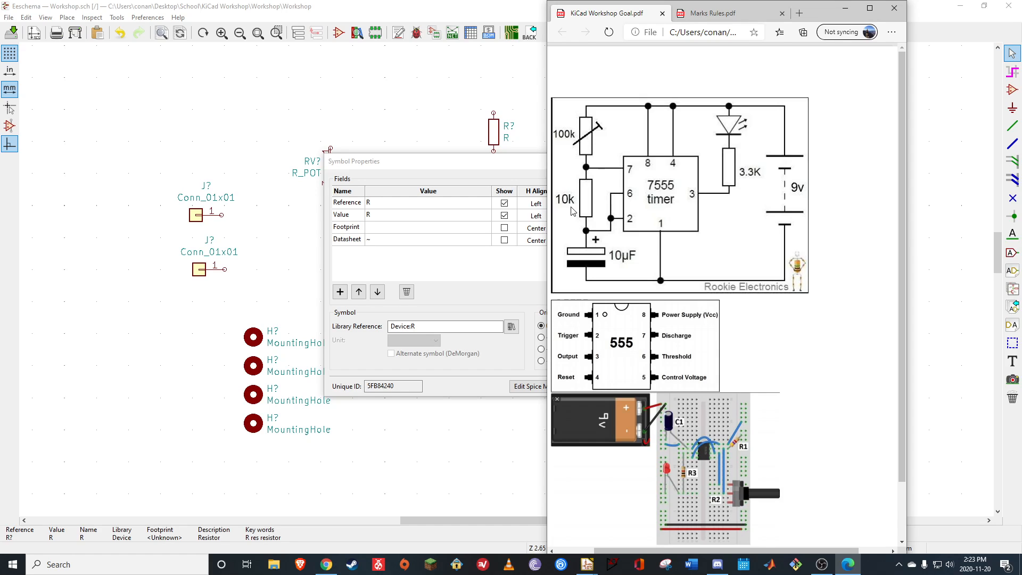
click(846, 8)
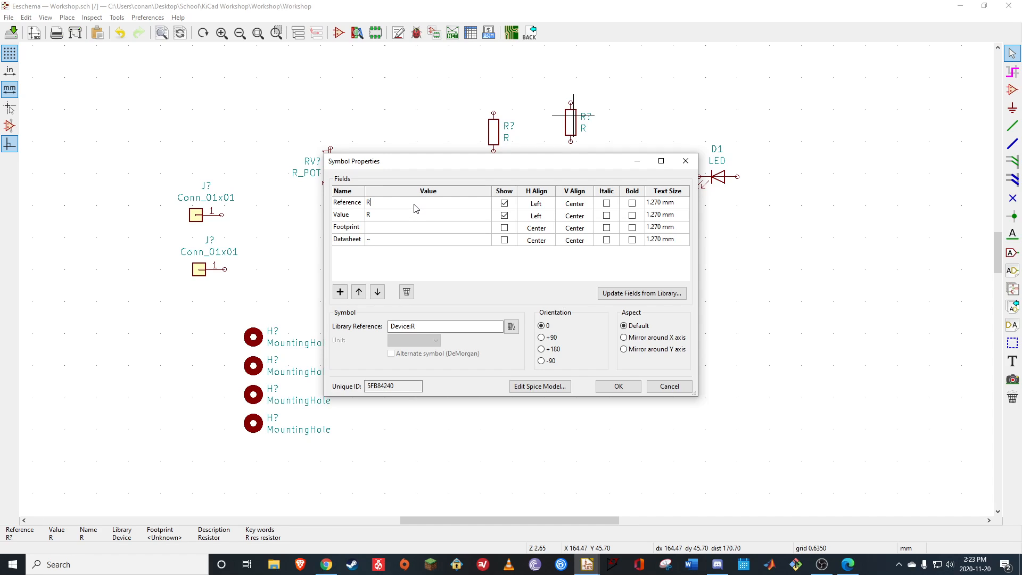
click(384, 218)
click(618, 386)
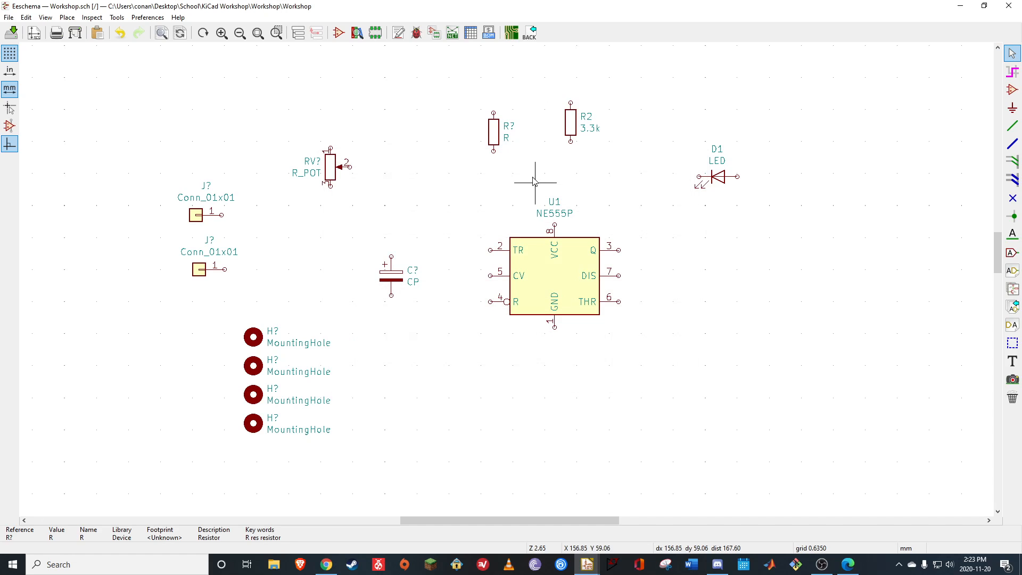
Set the remaining unnumbered resistor's reference to R1 and its value to 10k
double_click(495, 135)
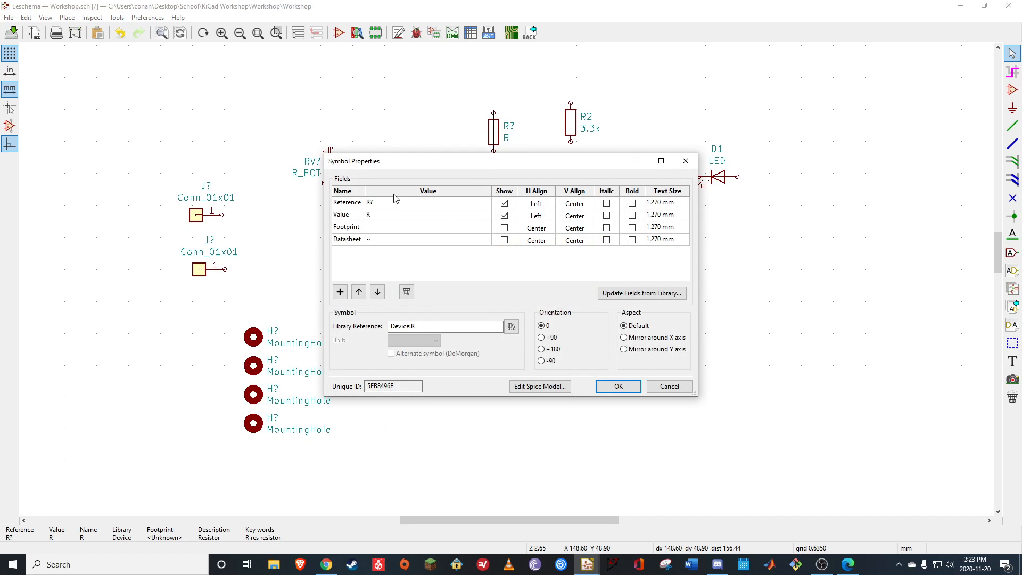
click(375, 218)
text(10k)
click(616, 390)
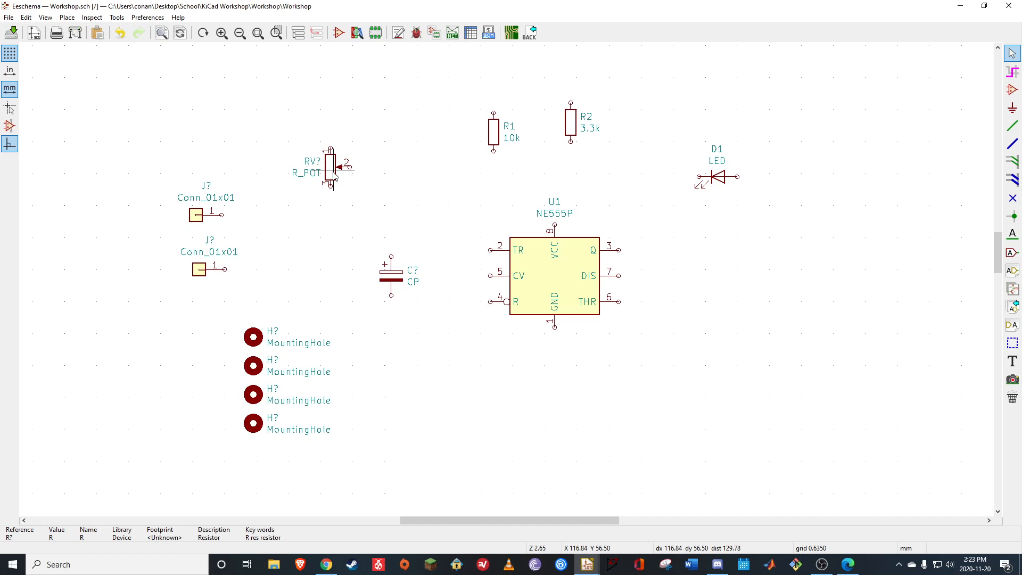
Set the potentiometer's reference to RV1 and its value to 100k
double_click(334, 173)
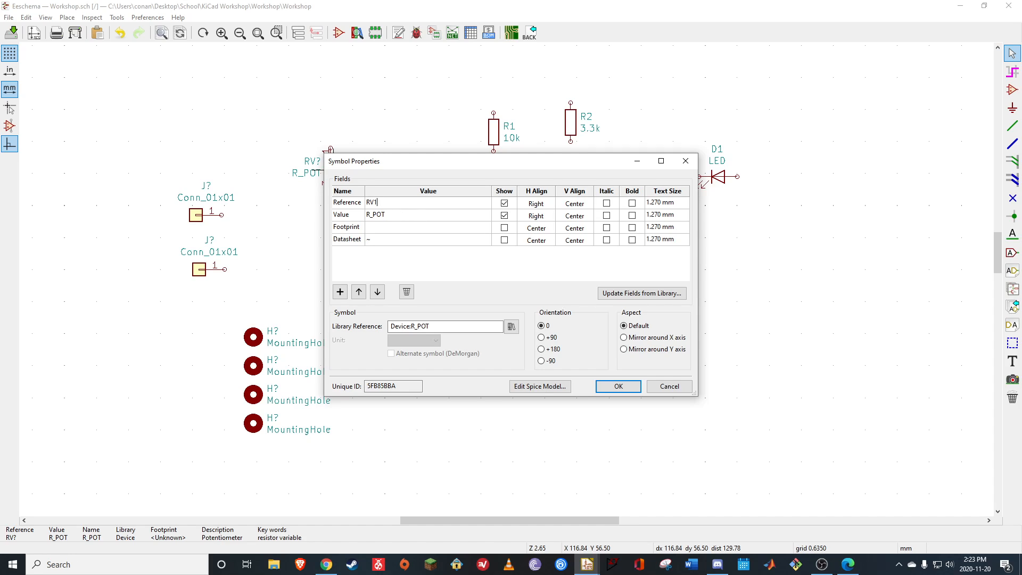
click(382, 215)
click(382, 215)
text(100k)
click(618, 387)
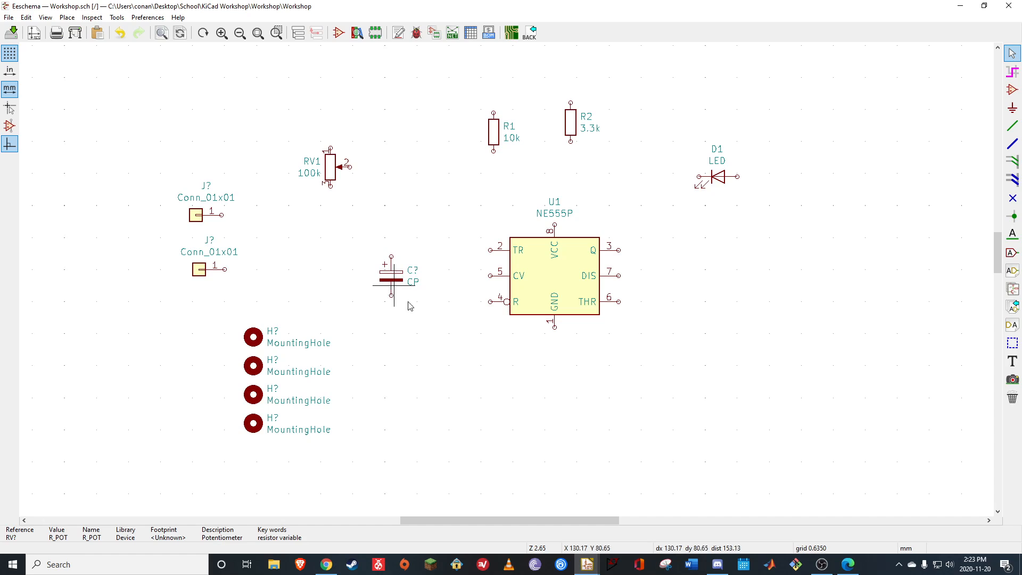
Consult the reference PDF and set the polarized capacitor's reference to C1 and its value to 10uF
click(848, 564)
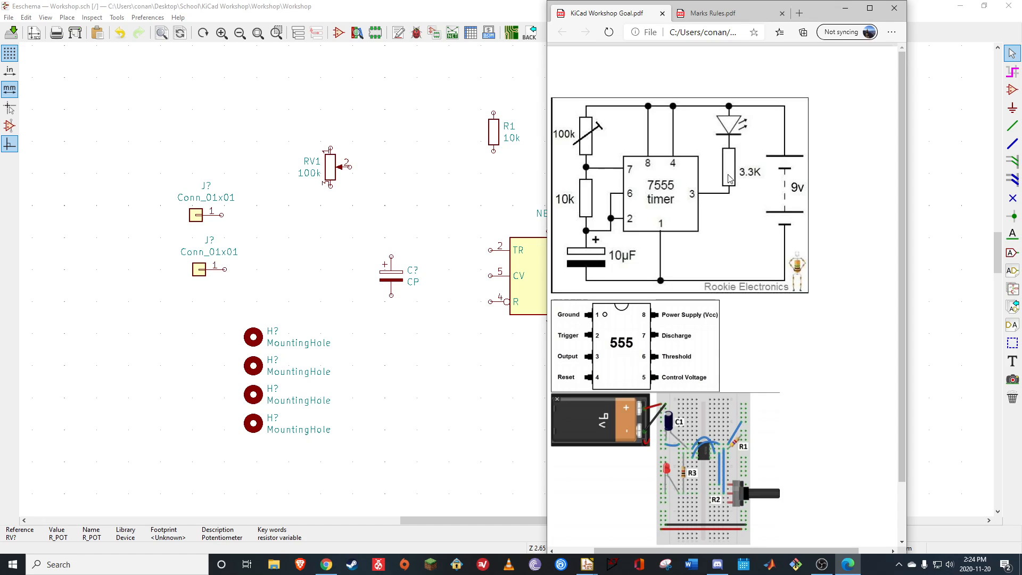
click(845, 8)
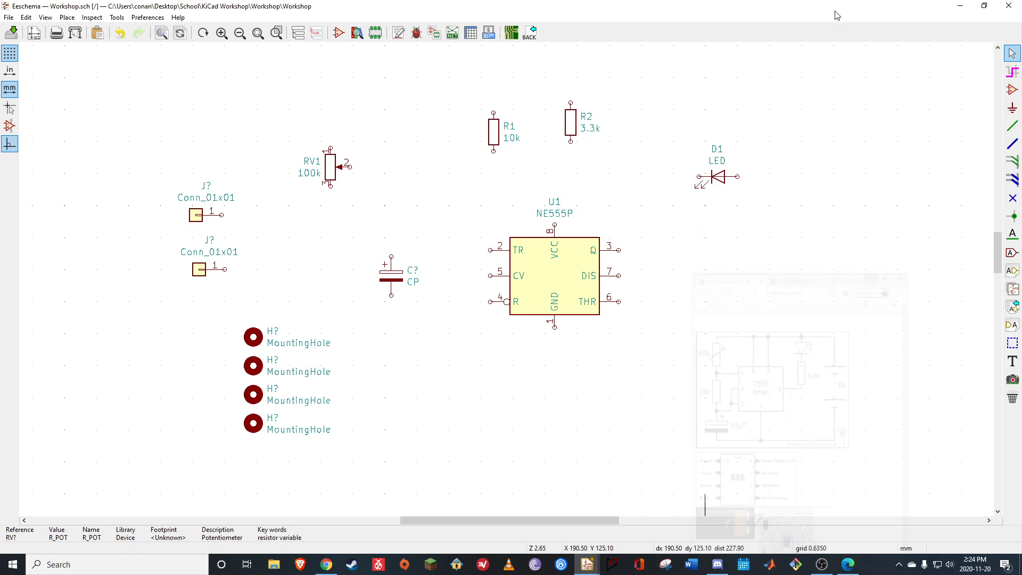
double_click(392, 281)
click(388, 207)
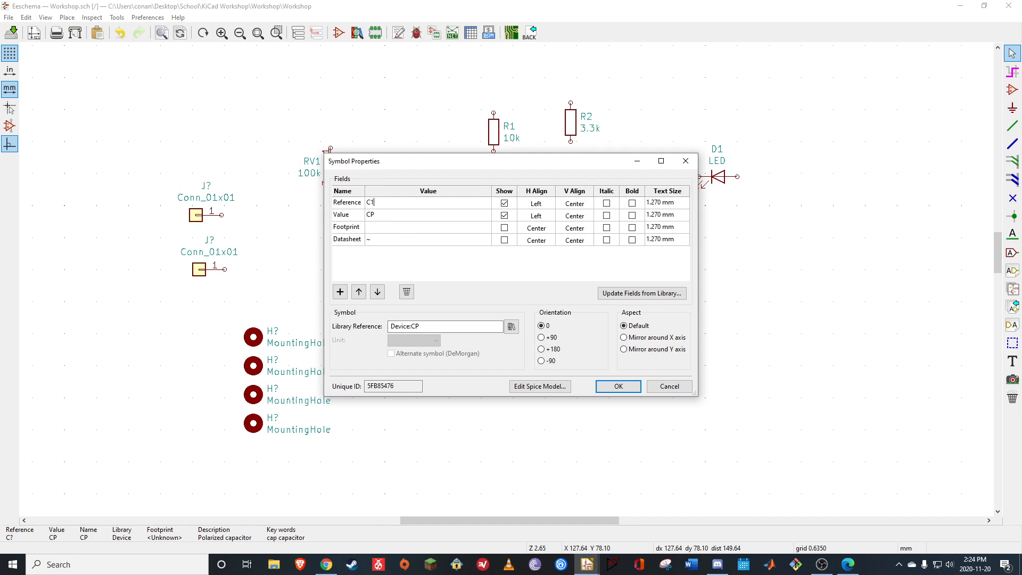
click(377, 215)
click(385, 219)
text(10uF)
click(618, 386)
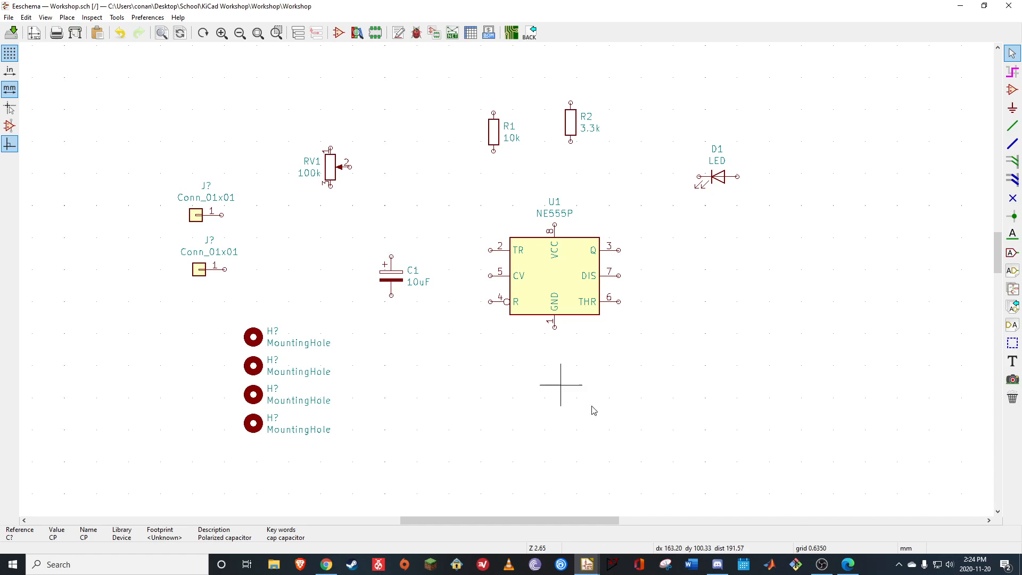
Number the four MountingHole symbols H1, H2, H3 and H4 from the uppermost to the lowest
click(263, 343)
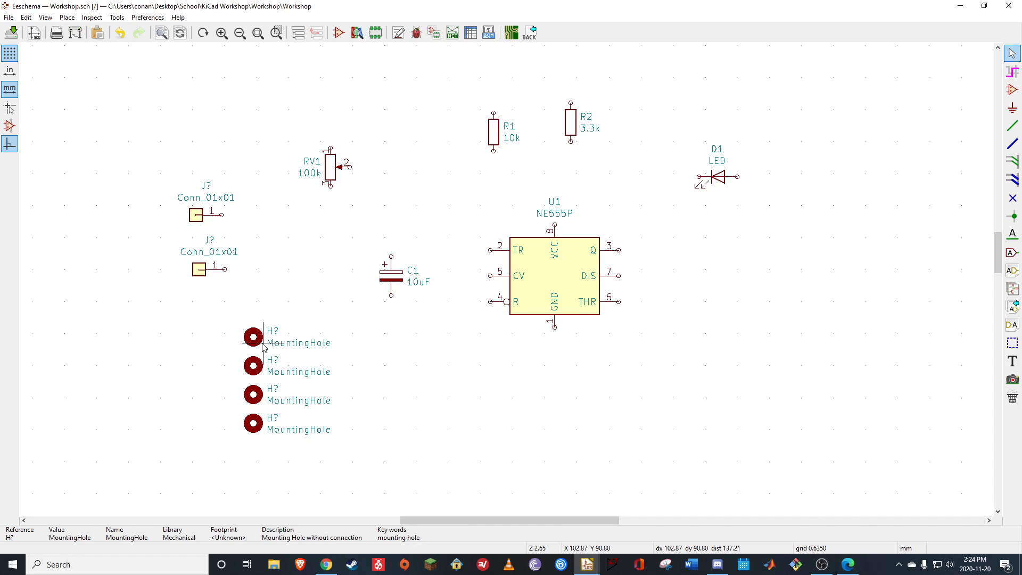
double_click(263, 345)
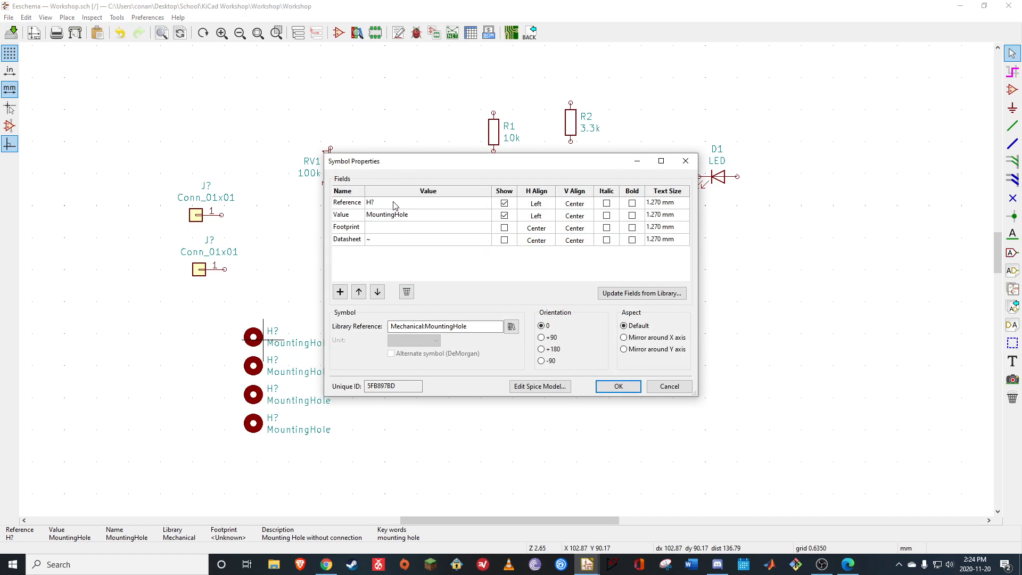
text(H1)
click(618, 386)
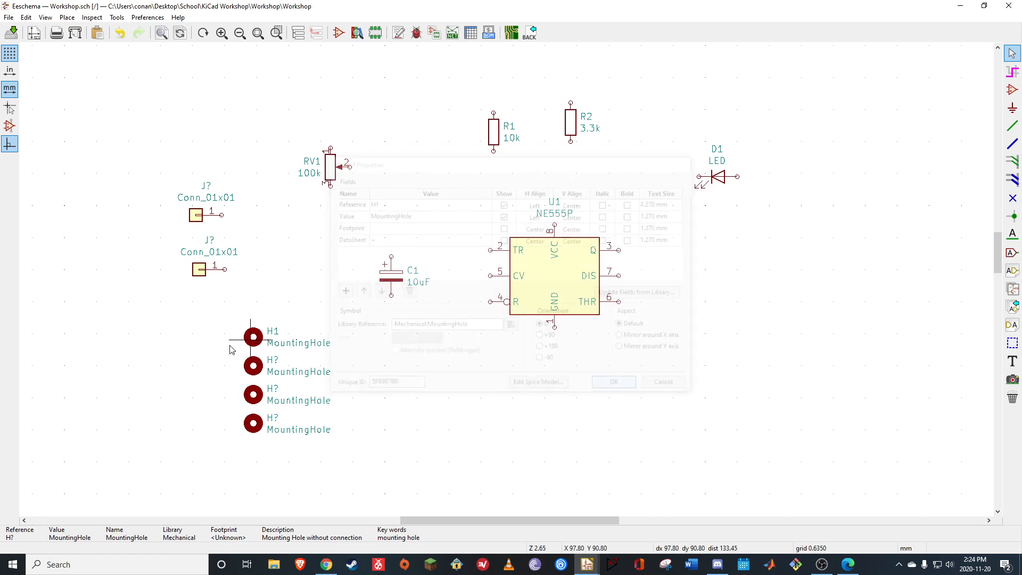
double_click(258, 377)
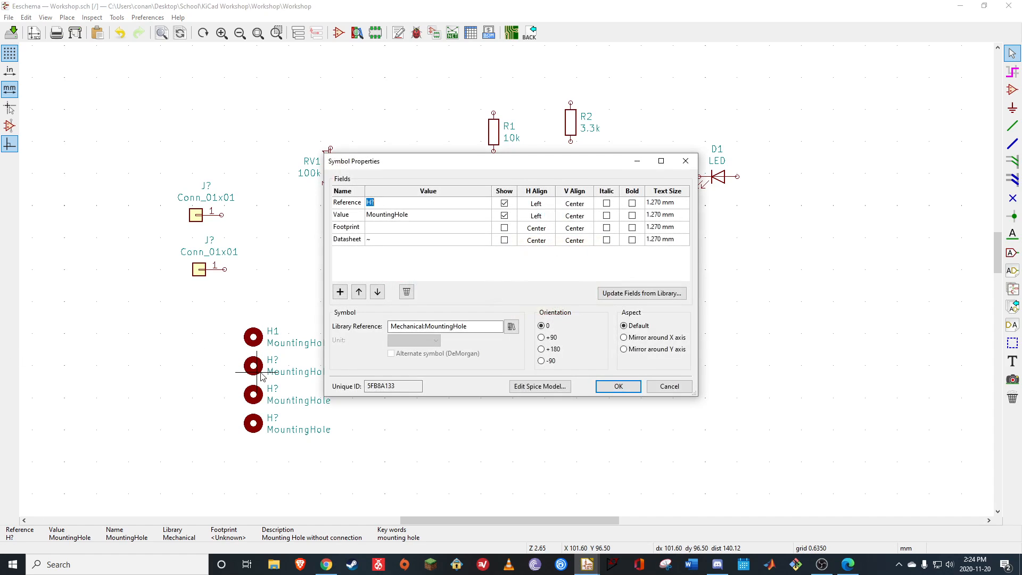
click(381, 205)
click(377, 206)
click(618, 386)
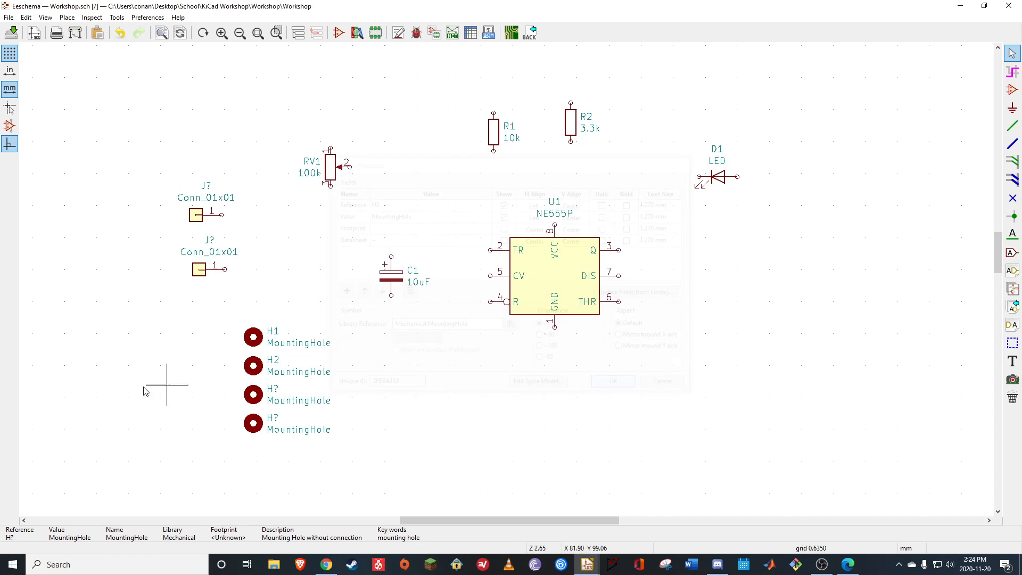
double_click(264, 399)
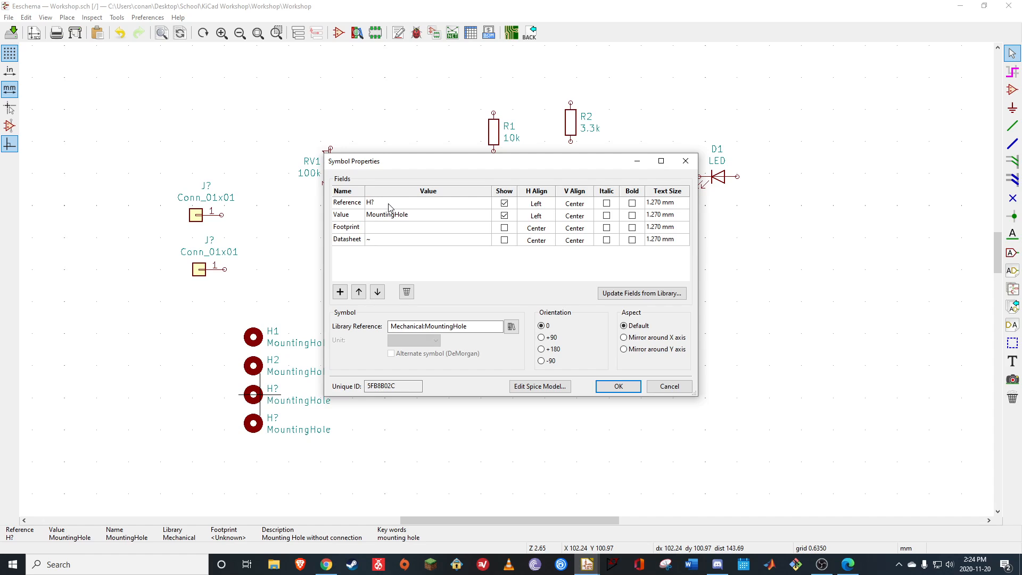
click(615, 387)
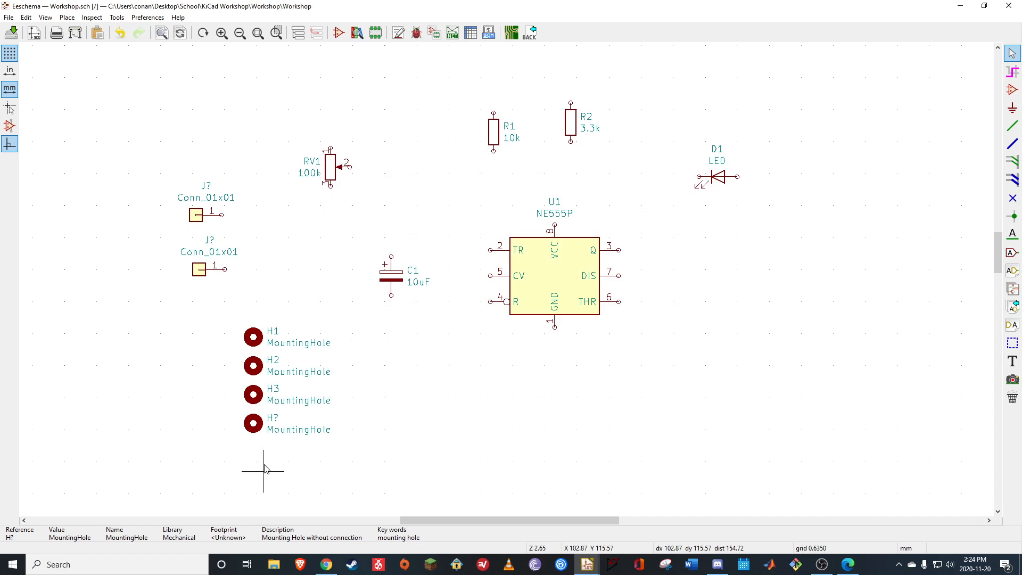
double_click(256, 430)
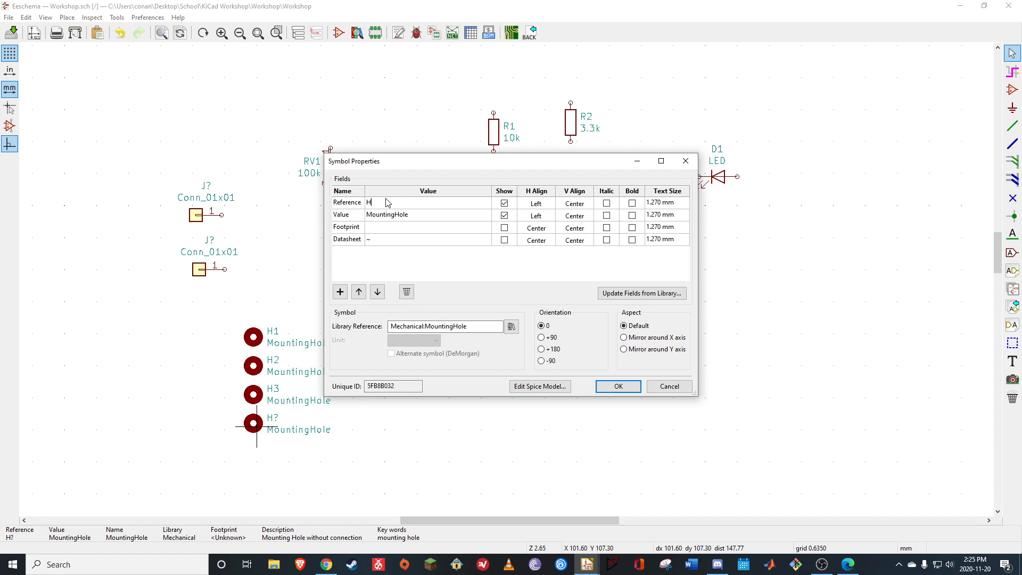
click(618, 386)
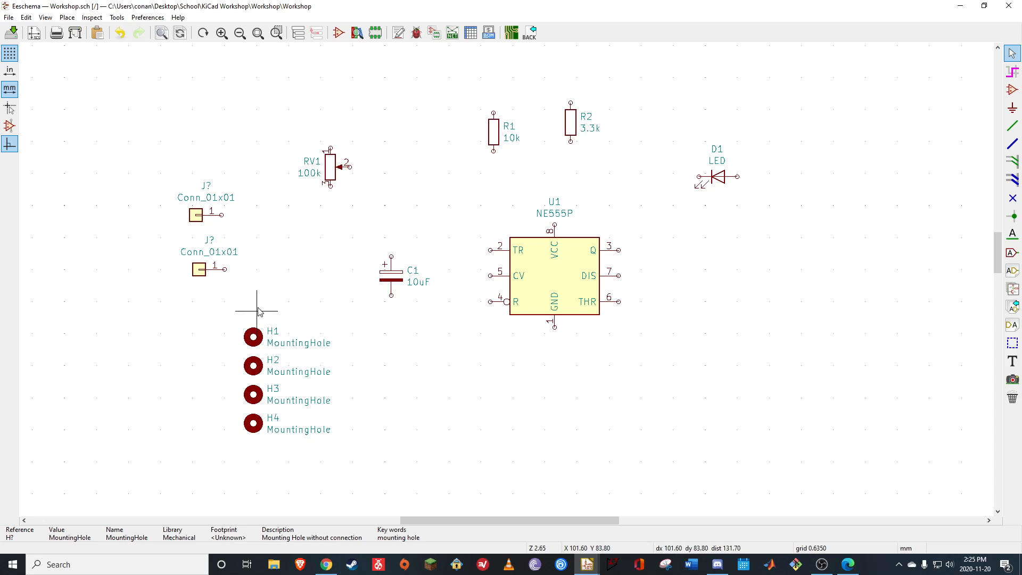
Set the reference of both Conn_01x01 connectors to J1
double_click(200, 223)
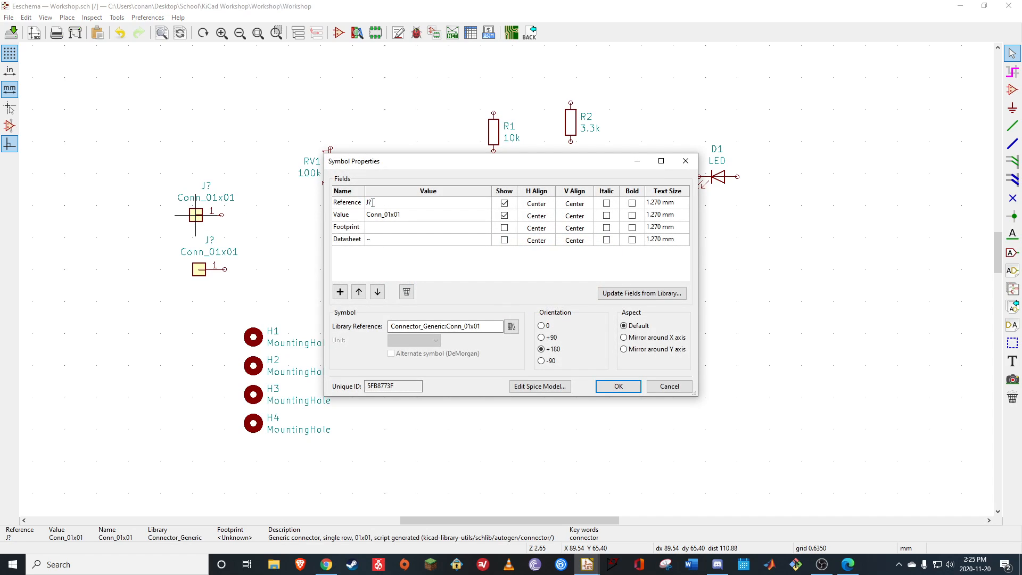
text(J1)
click(618, 386)
double_click(200, 269)
text(J1)
click(618, 386)
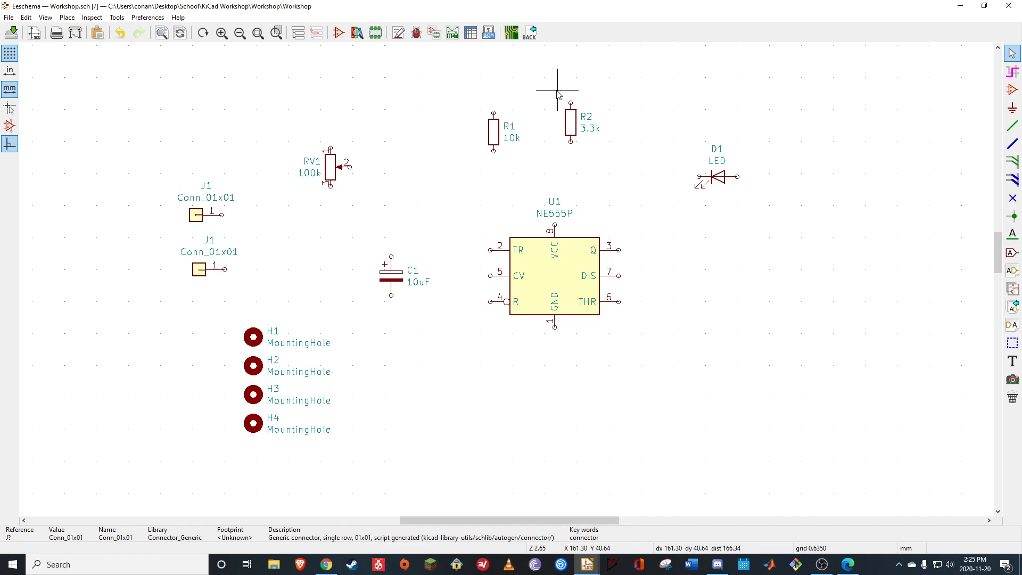
Move resistor R2 with its labels down into the space between the timer and the LED
drag(557, 94, 621, 161)
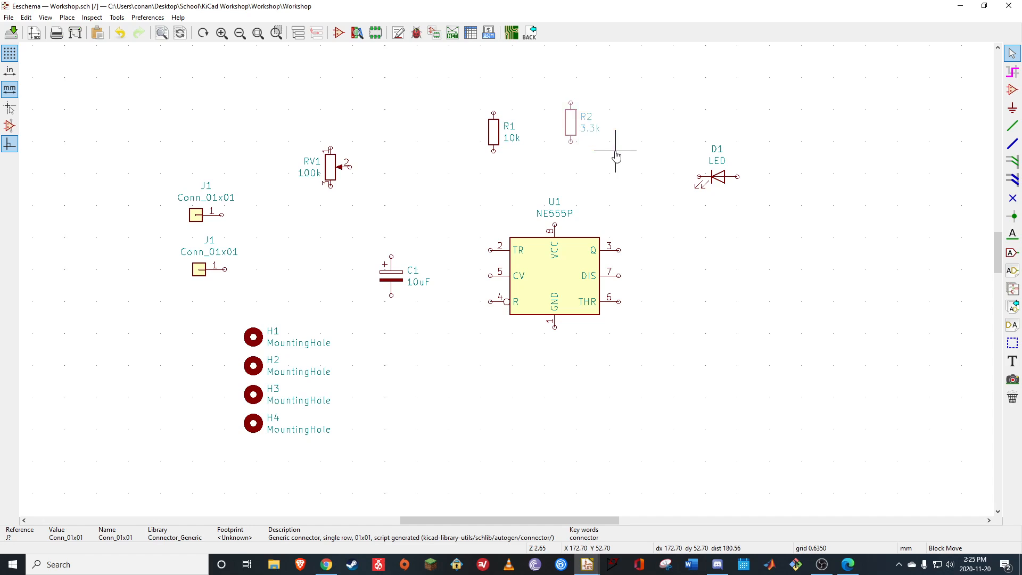
click(721, 221)
Check the layout in the reference PDF, then rotate LED D1 to point downward and place it directly above resistor R2
click(850, 565)
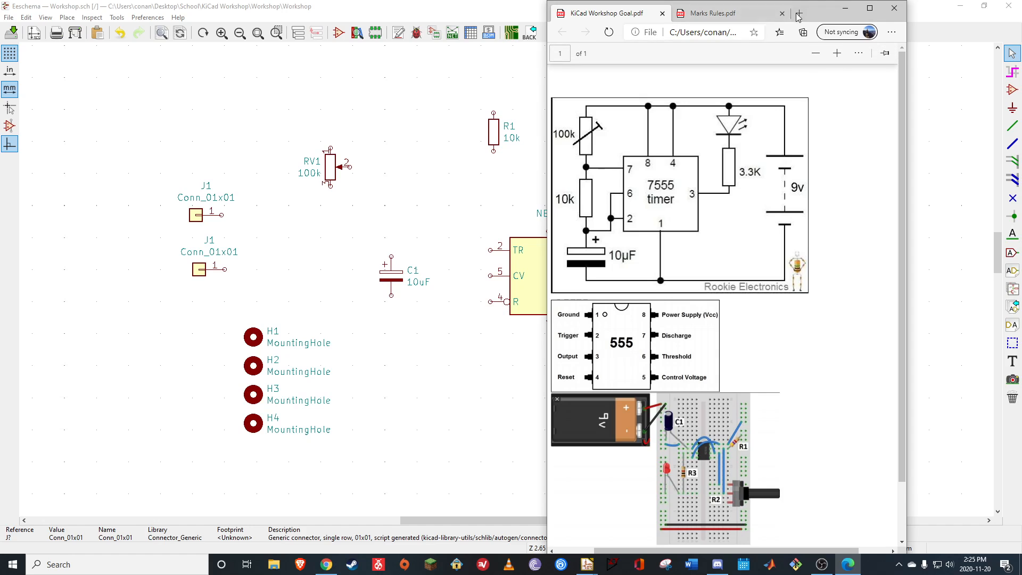
drag(789, 6, 920, 69)
drag(896, 73, 879, 92)
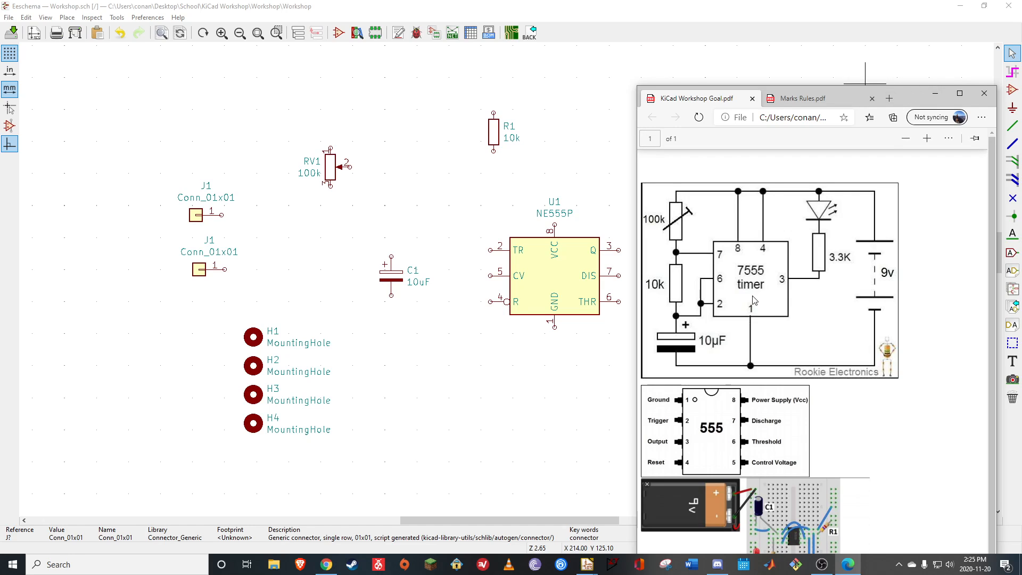
click(935, 93)
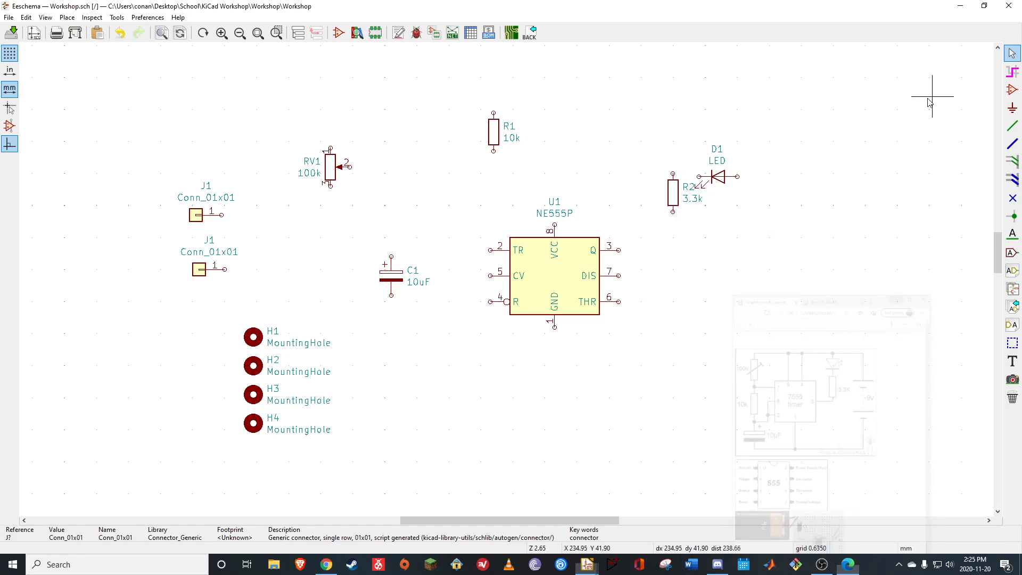
click(717, 174)
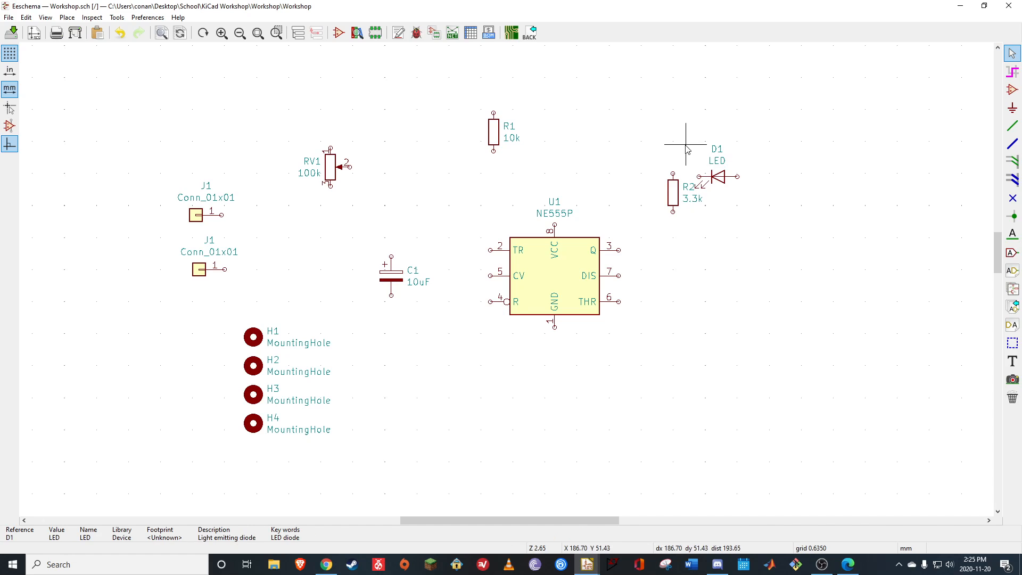
drag(712, 135, 765, 196)
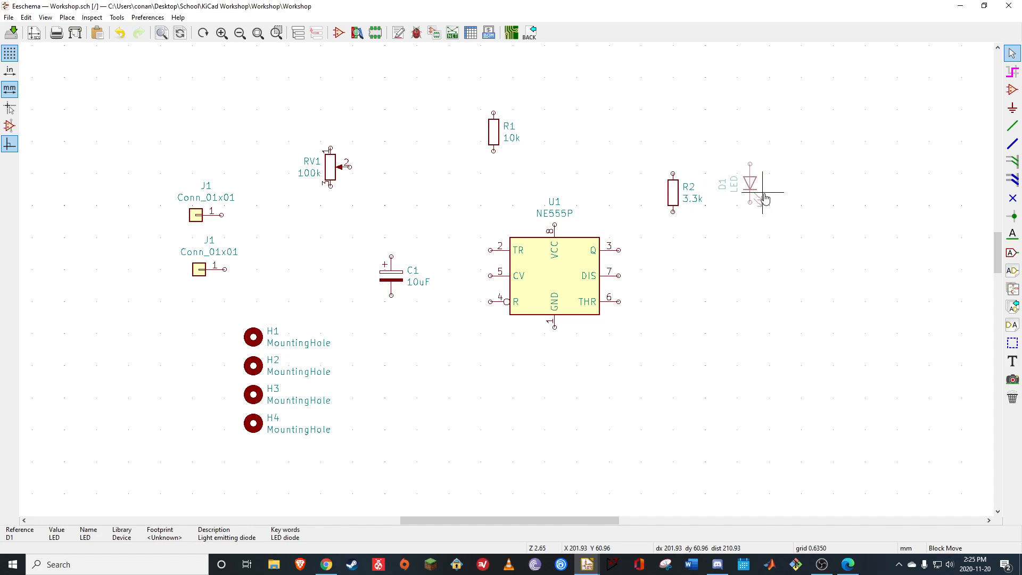
key(r)
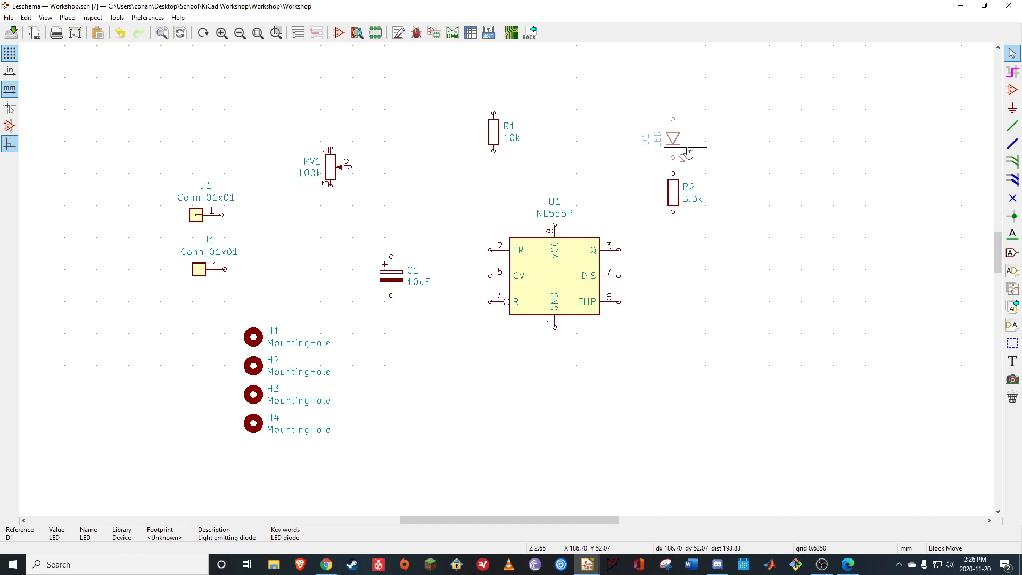
click(686, 153)
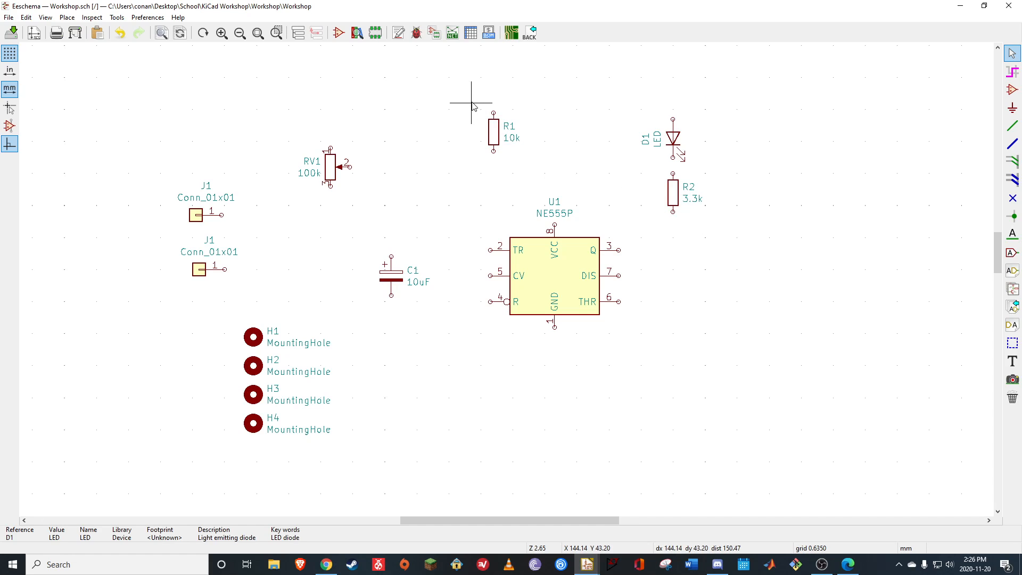
Arrange RV1, R1 and C1 with their labels in a vertical column beside the timer's TR, CV and R pins
drag(472, 90, 564, 193)
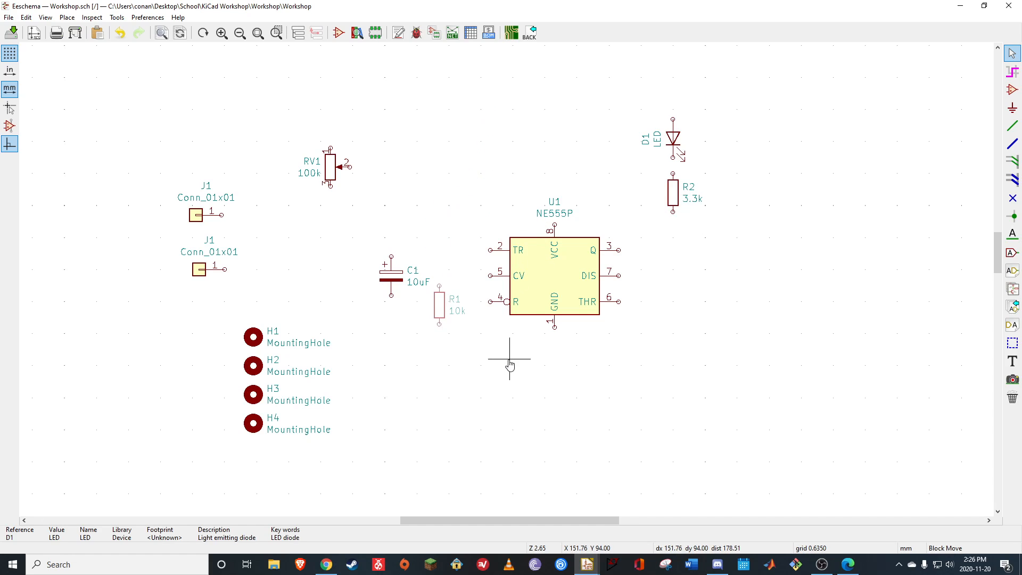
click(506, 382)
drag(364, 240, 429, 316)
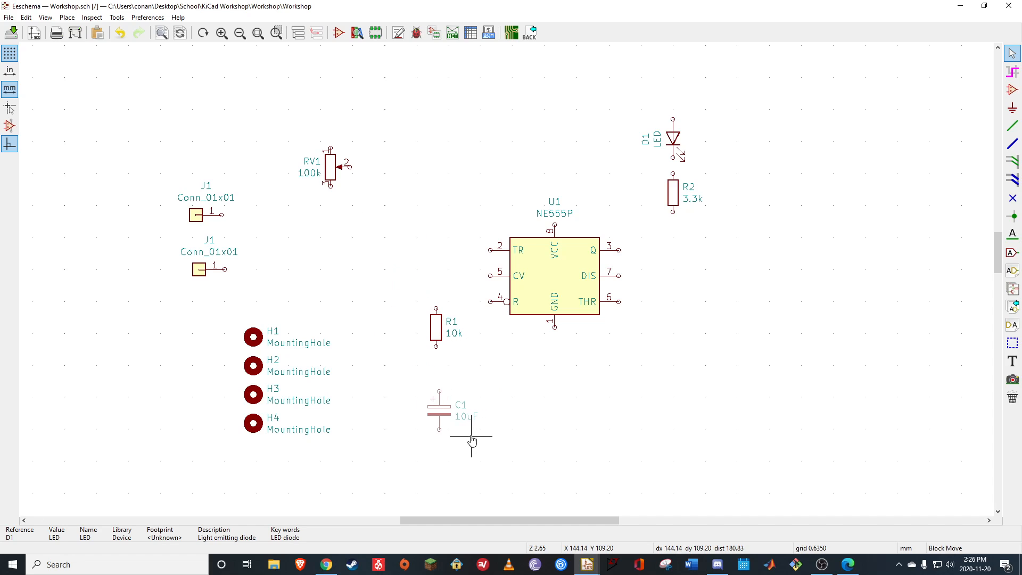
click(458, 407)
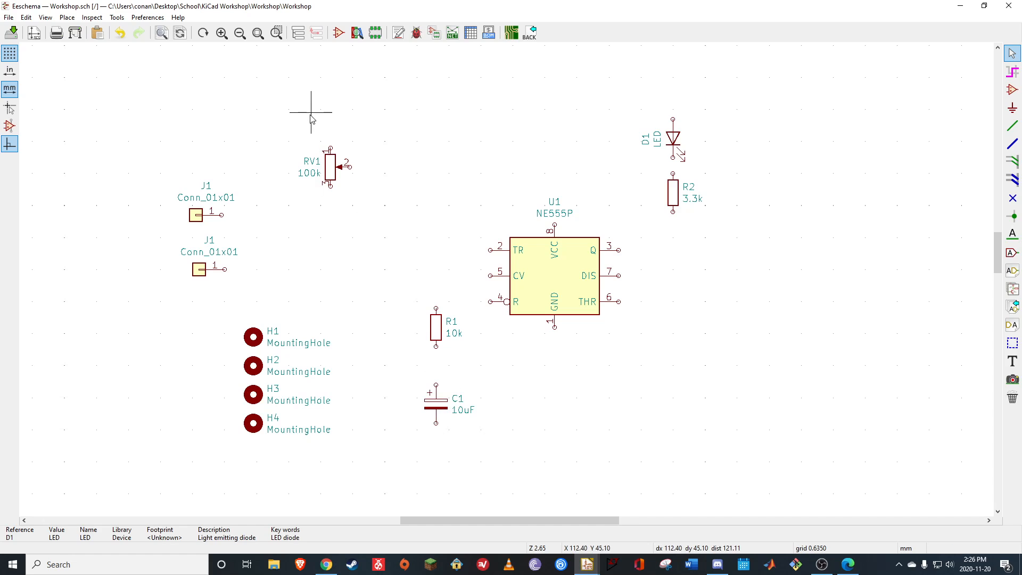
drag(313, 113, 406, 234)
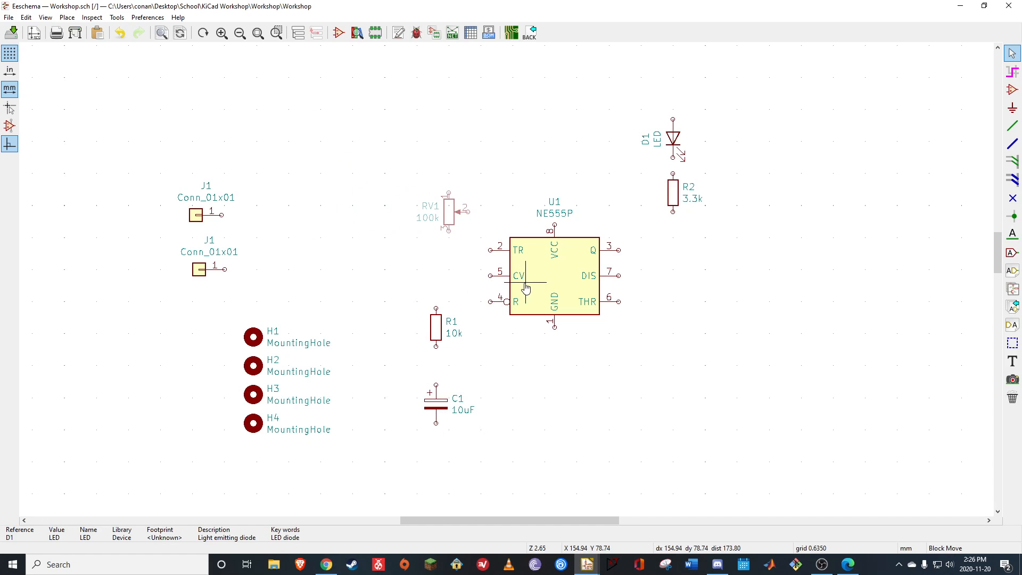
click(517, 311)
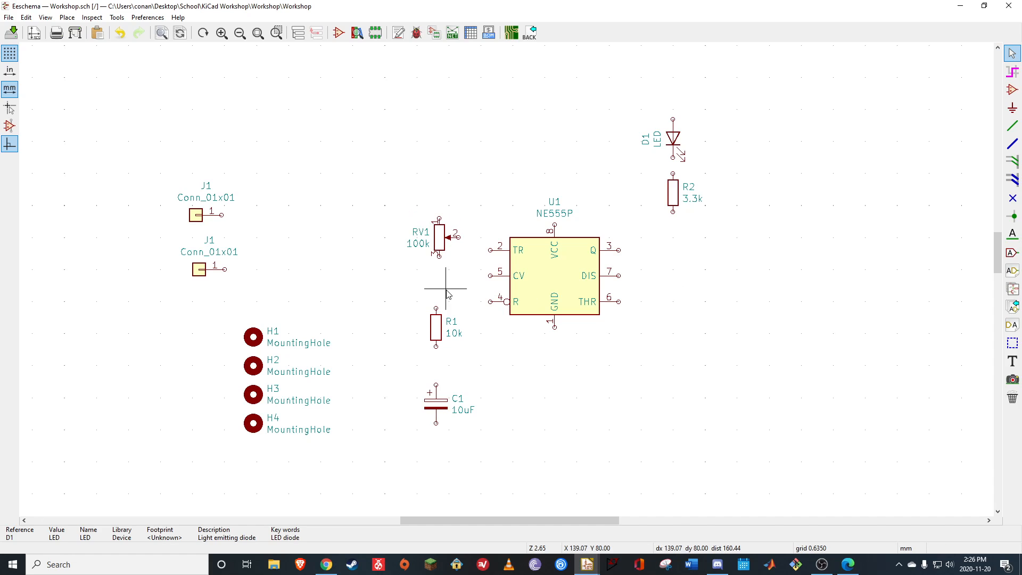
Move both Conn_01x01 connectors above potentiometer RV1 and align them one directly below the other
drag(167, 235, 262, 305)
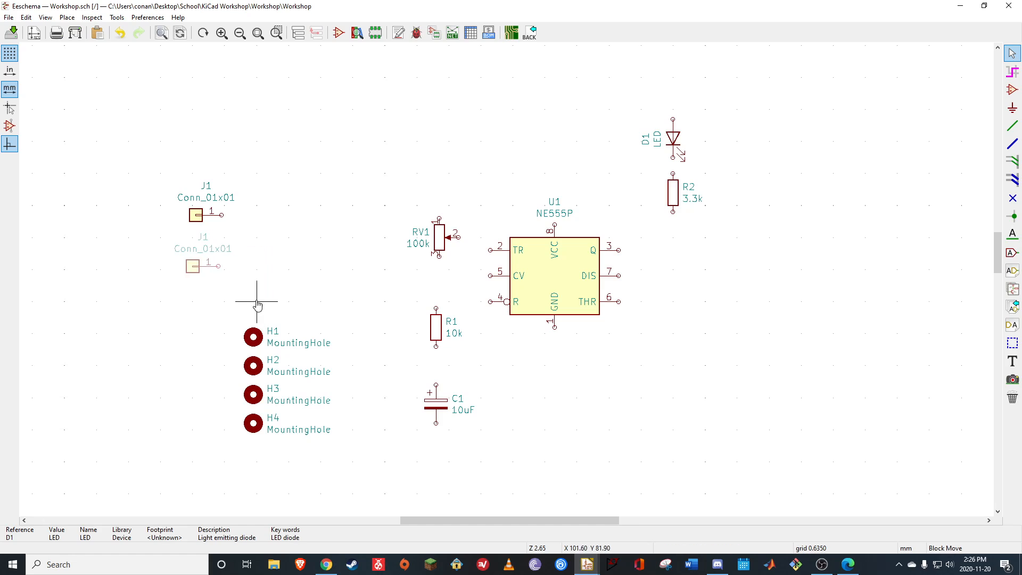
click(192, 304)
drag(173, 159, 264, 230)
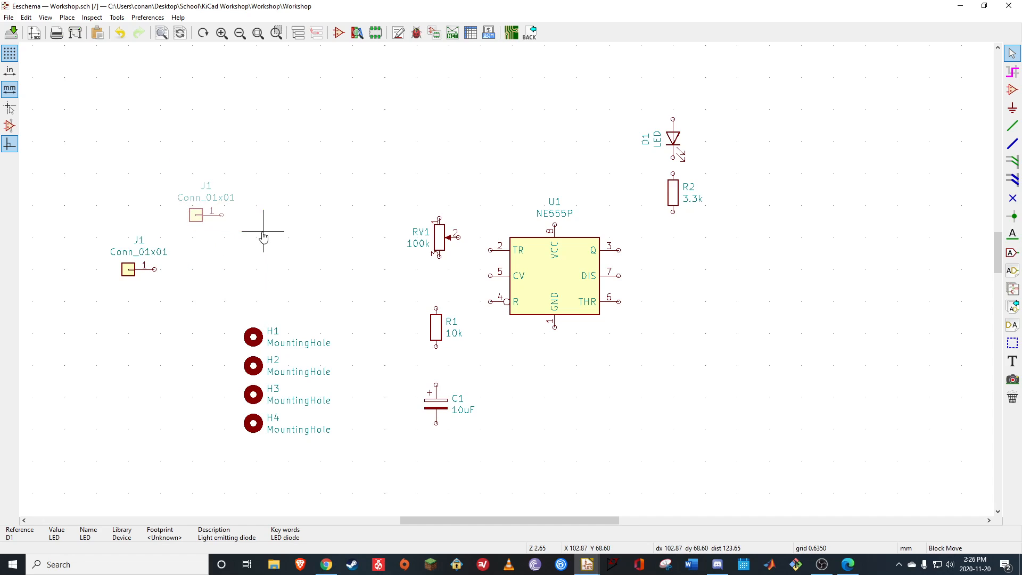
click(198, 227)
drag(69, 149, 191, 301)
click(417, 206)
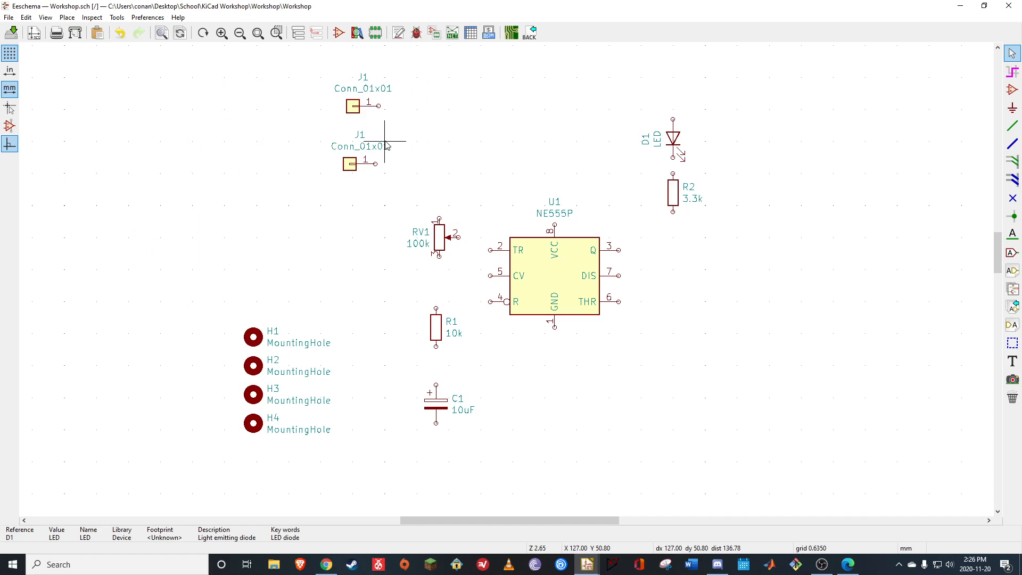
drag(307, 132, 398, 206)
click(401, 196)
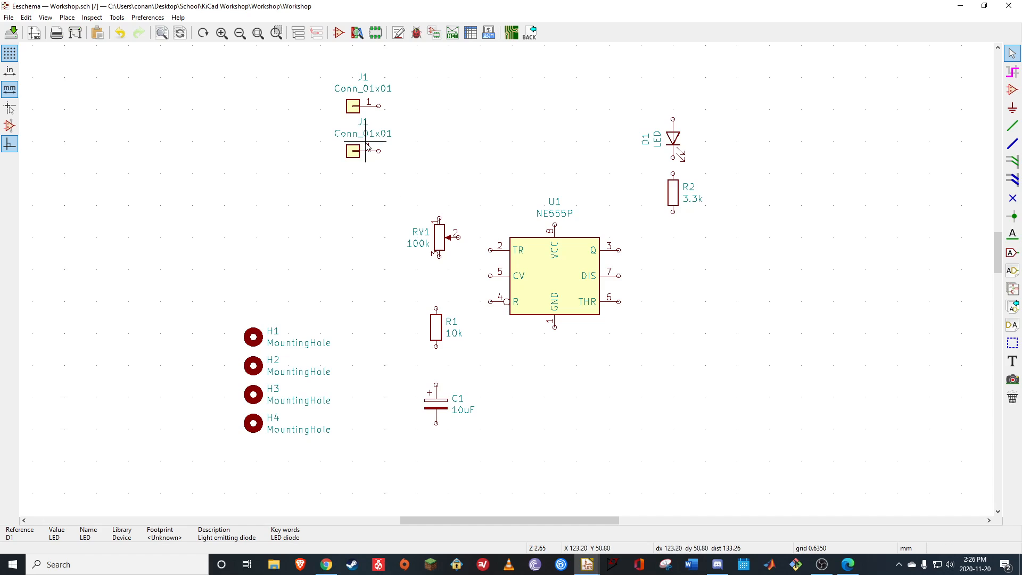
Set the reference of the lower Conn_01x01 connector to J2
key(v)
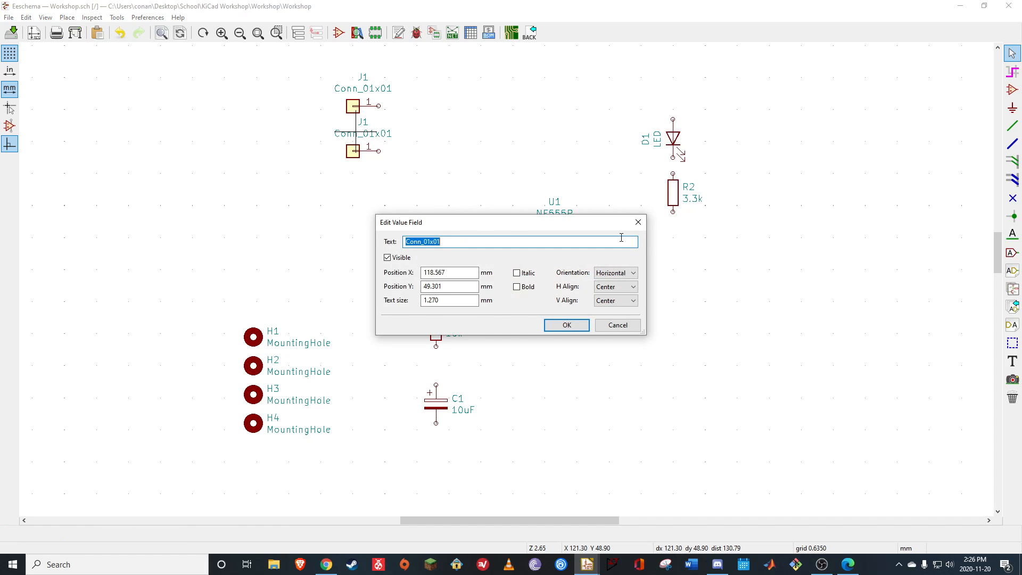
click(639, 222)
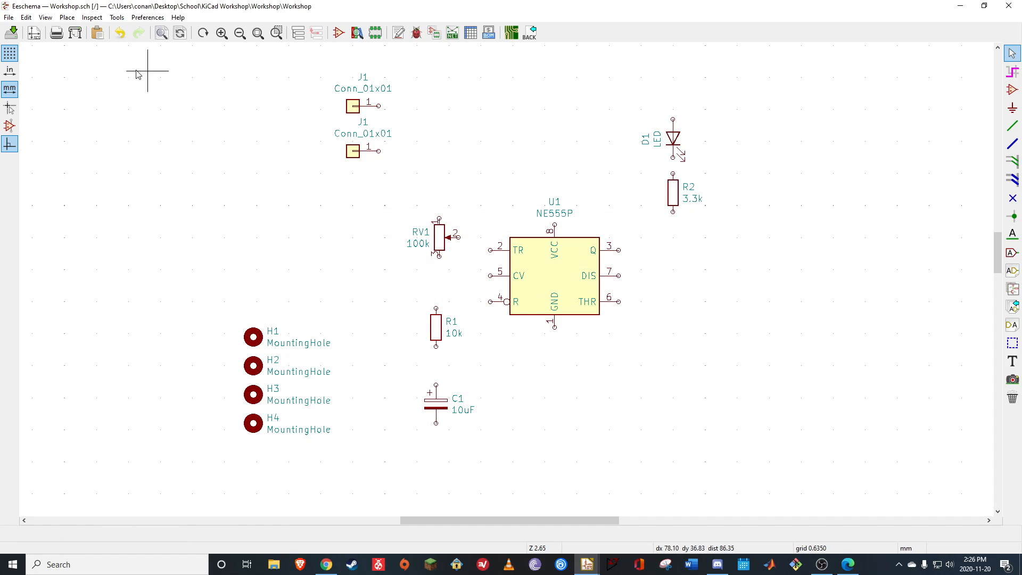
double_click(356, 153)
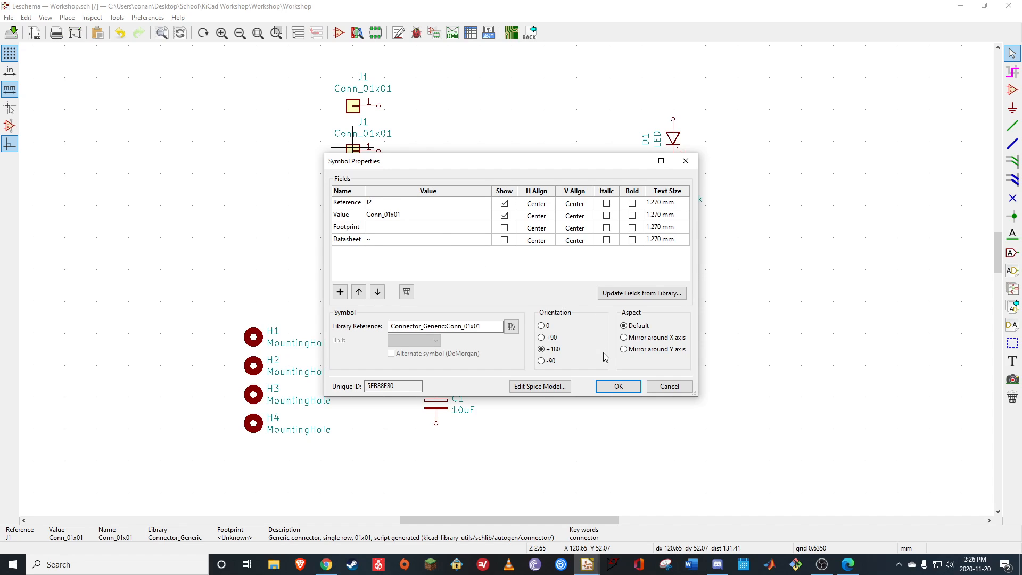
click(618, 386)
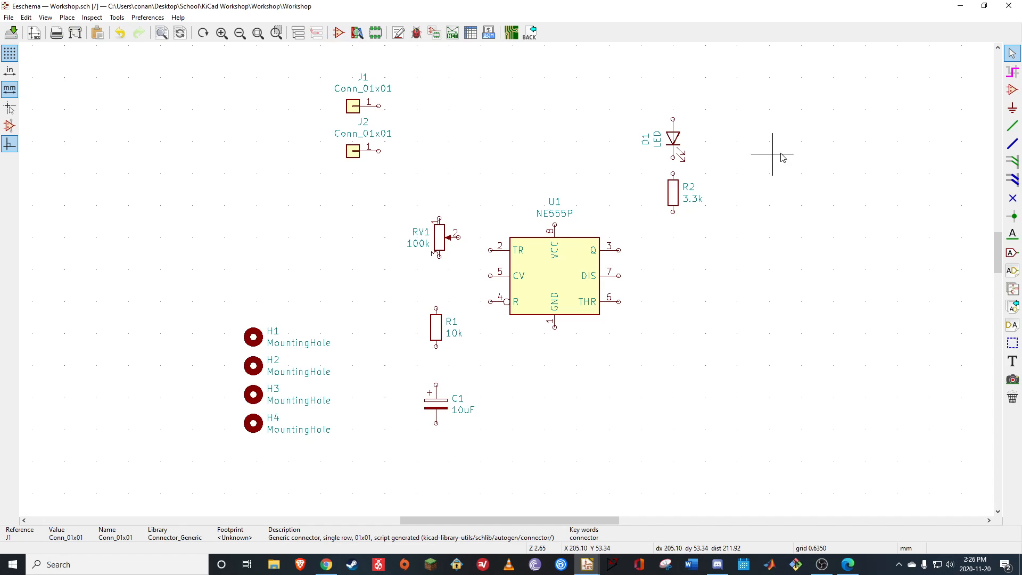
click(1012, 128)
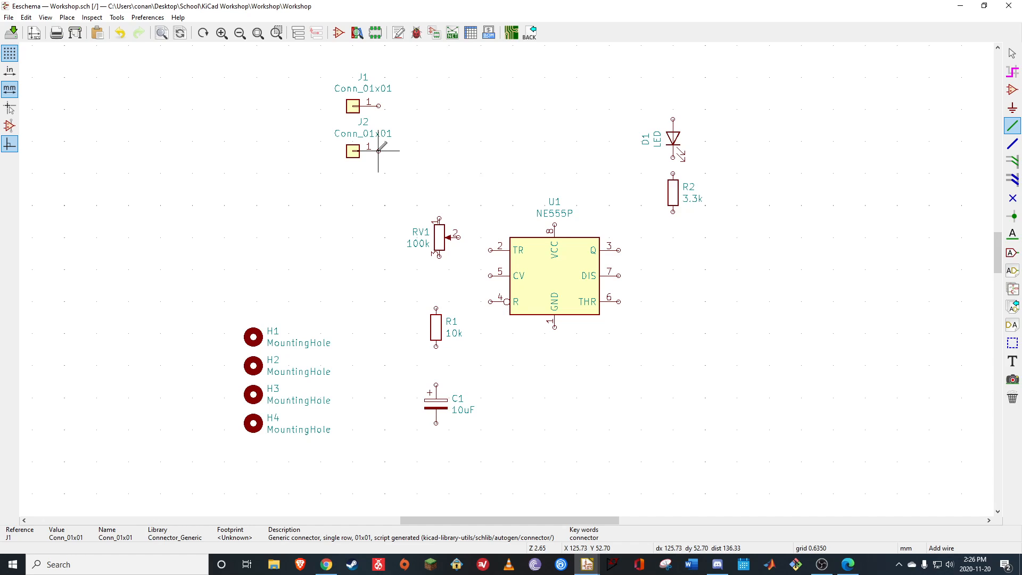
click(413, 150)
key(Escape)
click(356, 38)
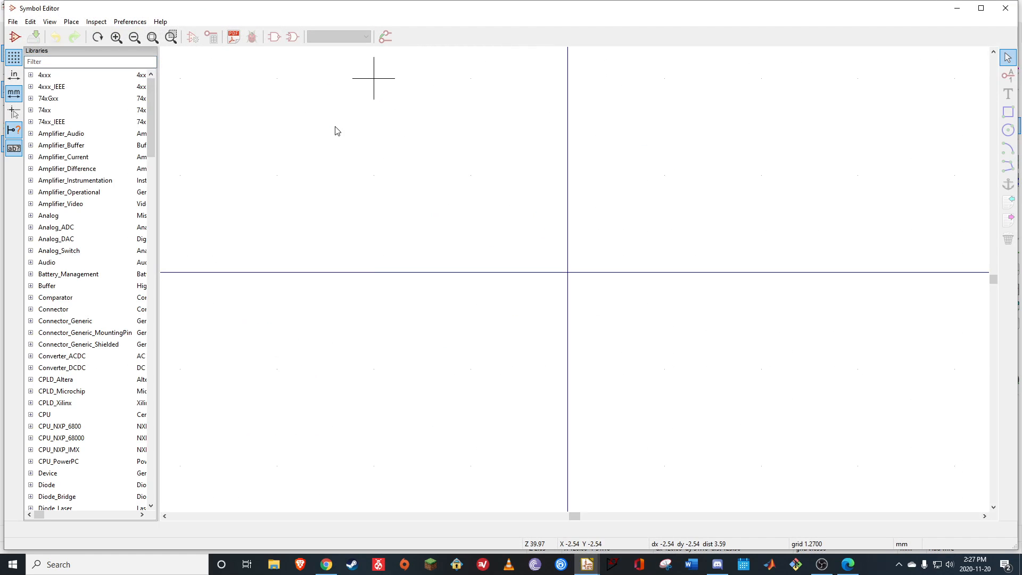
click(1005, 8)
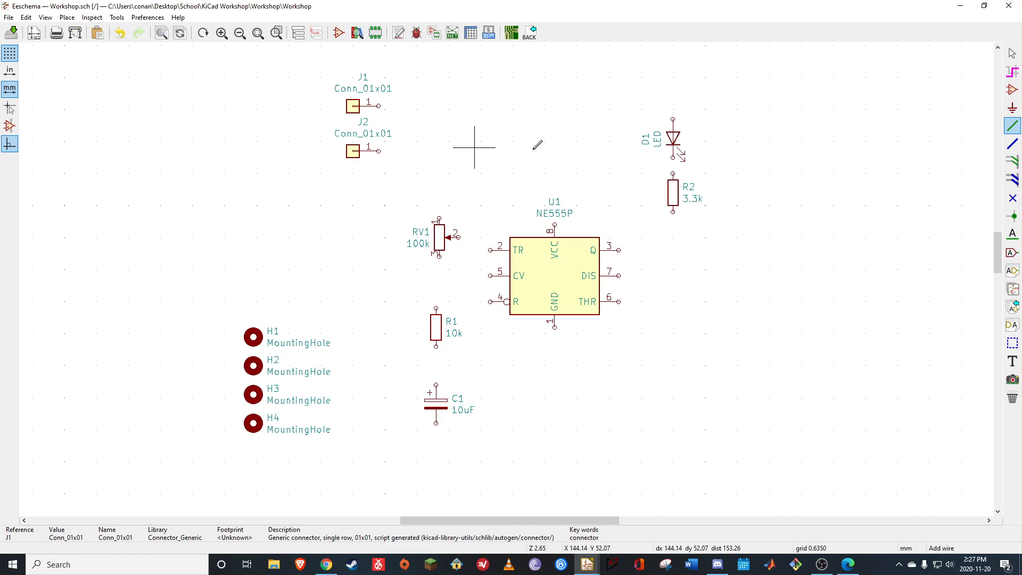
Search the symbol library for Ground and place the GND power symbol just below the end of connector J2's pin
click(1012, 90)
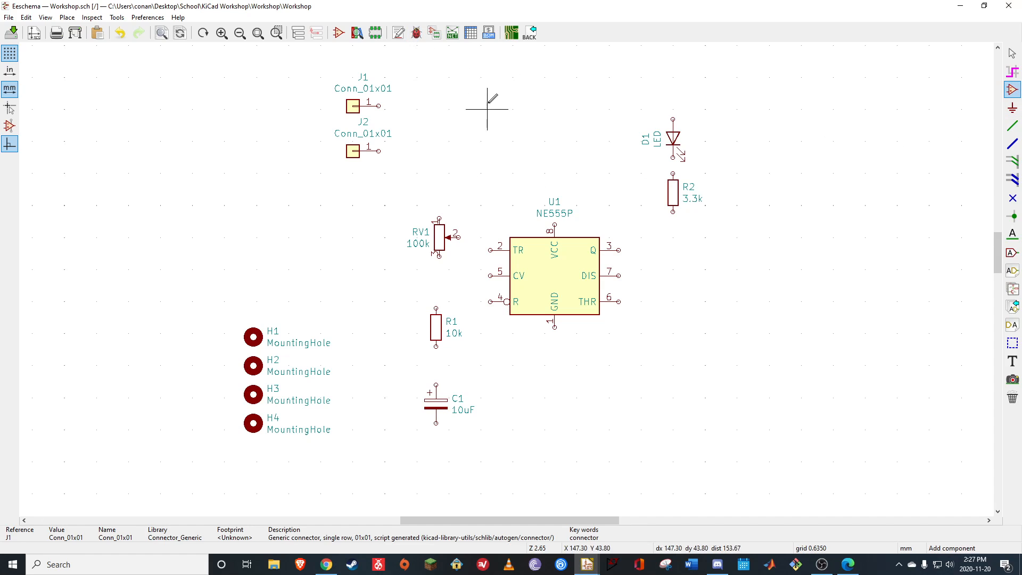
click(485, 180)
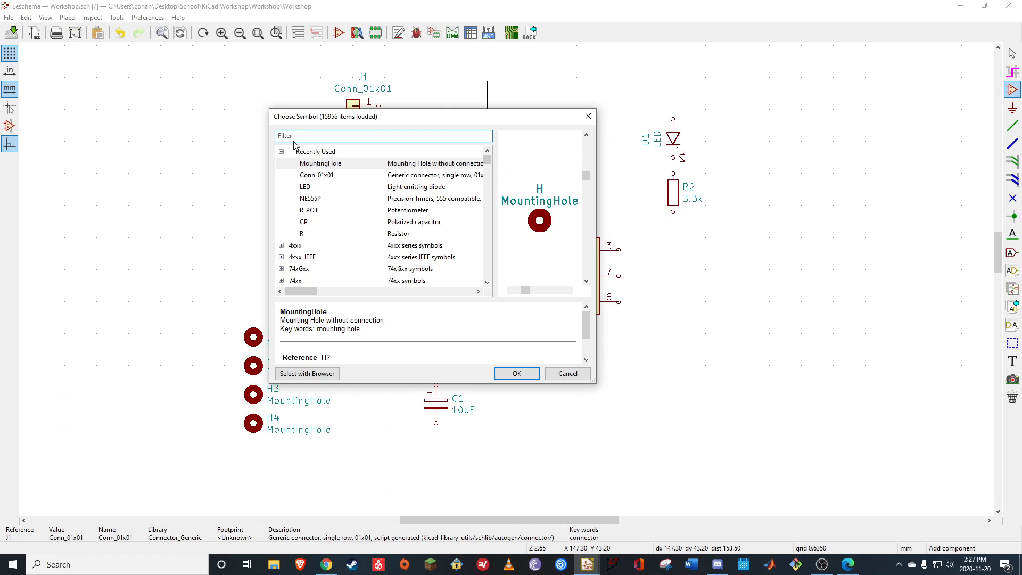
text(Ground)
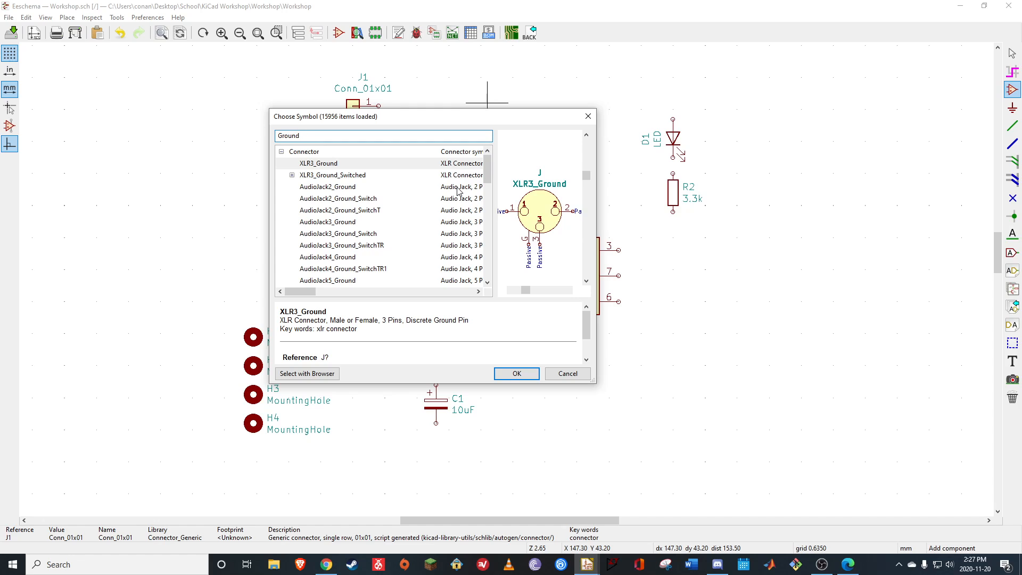
drag(488, 179, 485, 216)
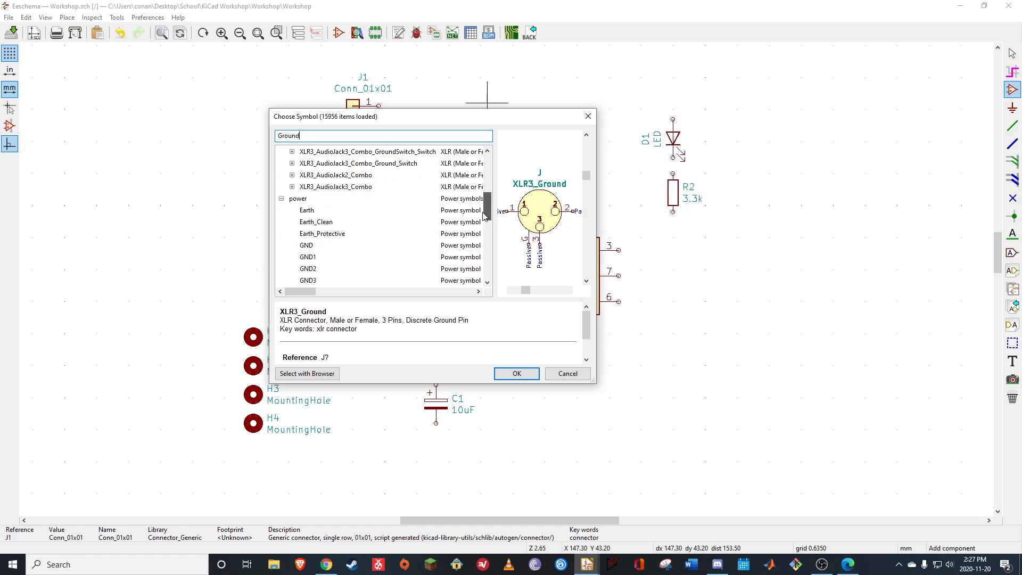
click(310, 248)
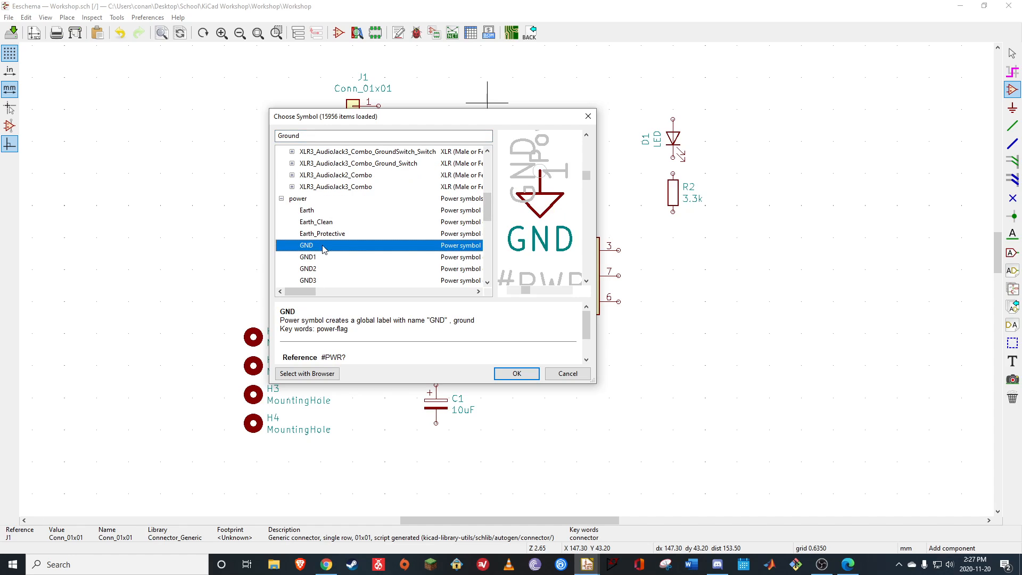
click(517, 374)
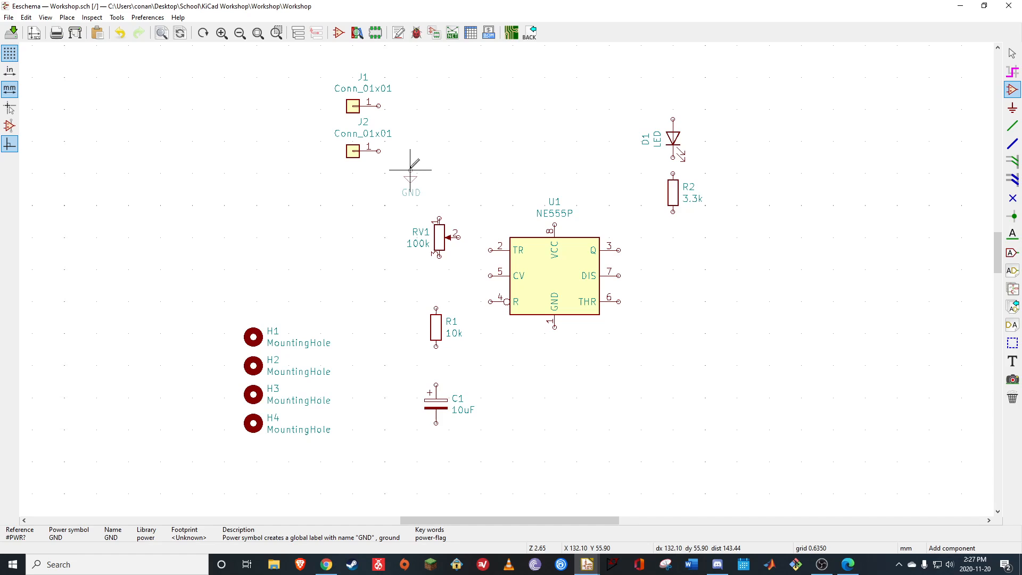
click(411, 165)
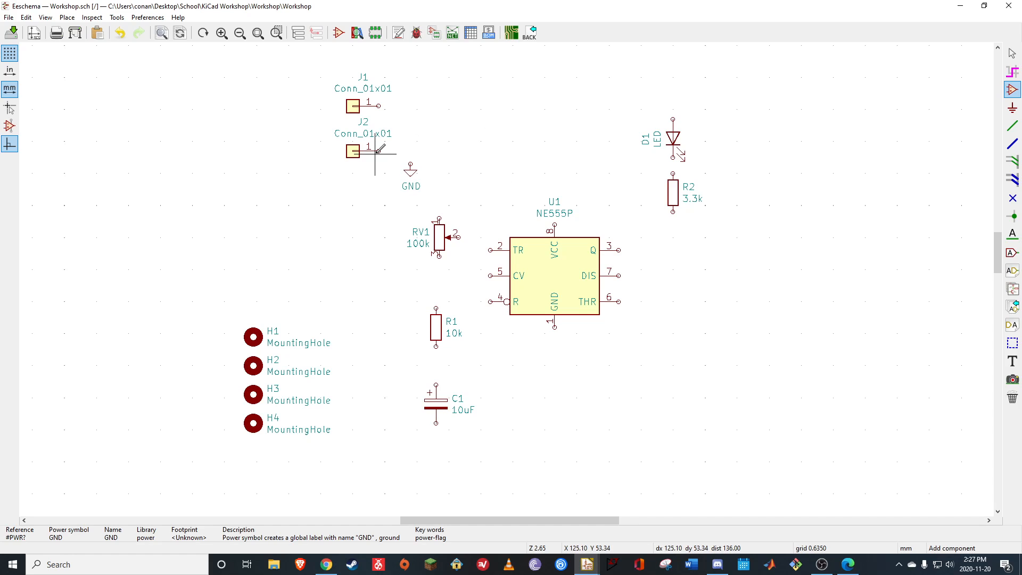
Wire pin 1 of connector J2 to the GND symbol
click(1013, 125)
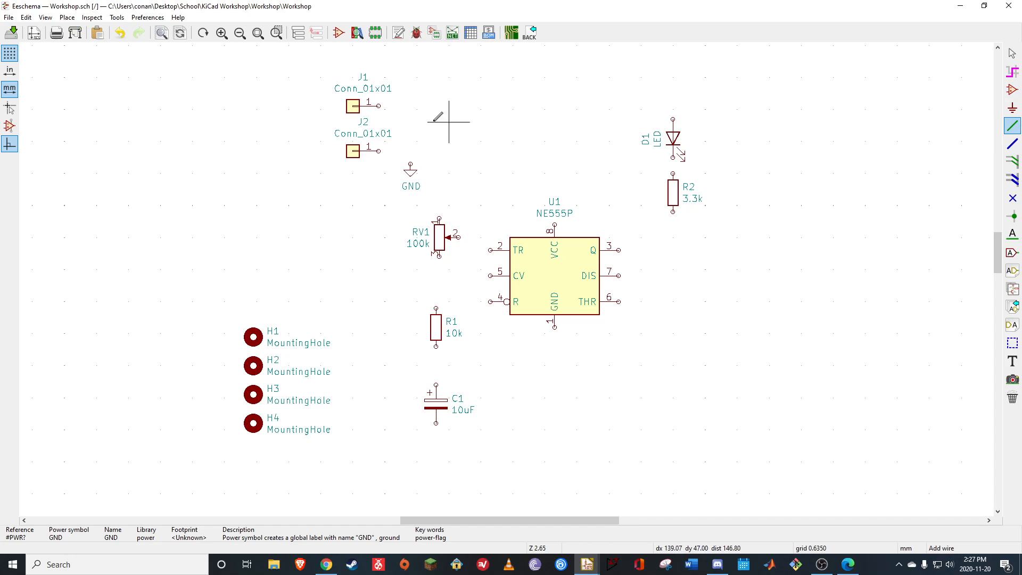
click(379, 150)
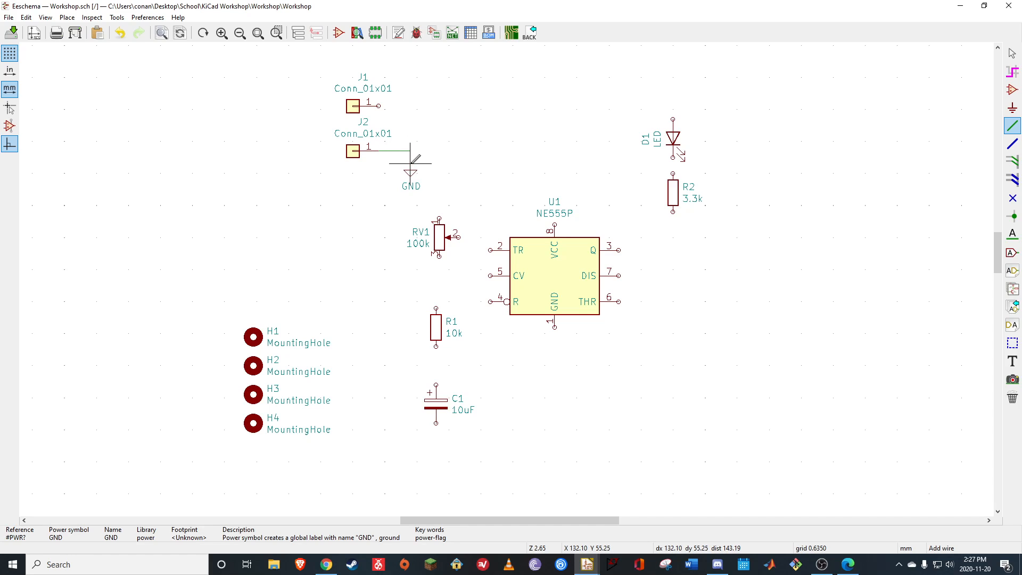
click(411, 169)
key(Escape)
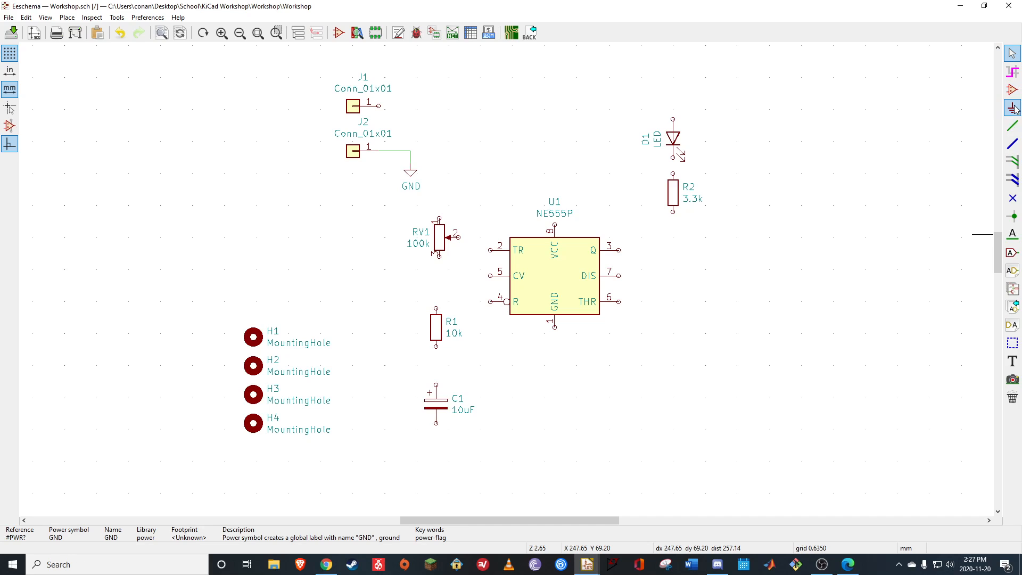
Place a GND power symbol from the recently used symbols below pin 1 of U1, level with C1's lower pin
click(616, 385)
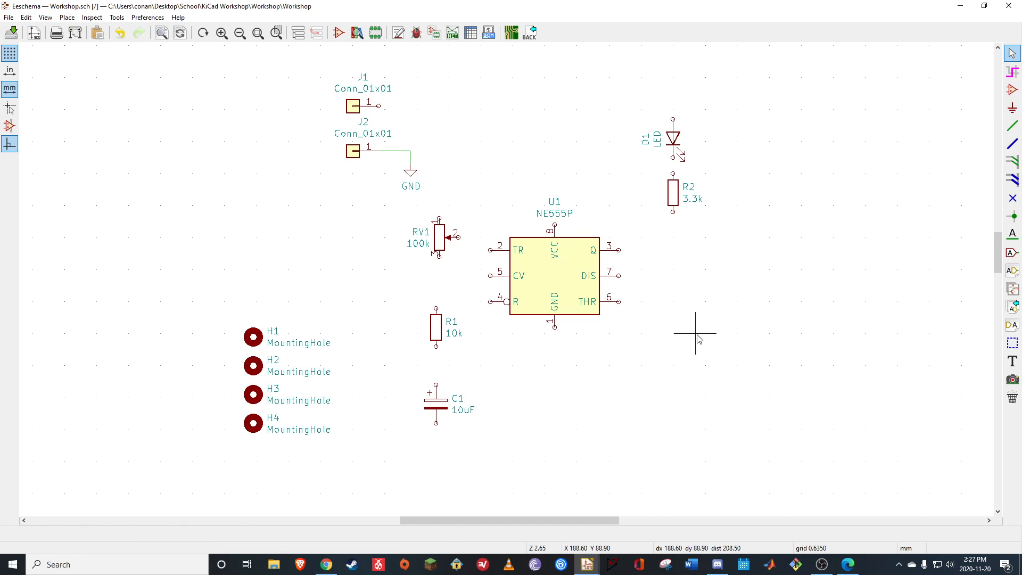
click(1012, 89)
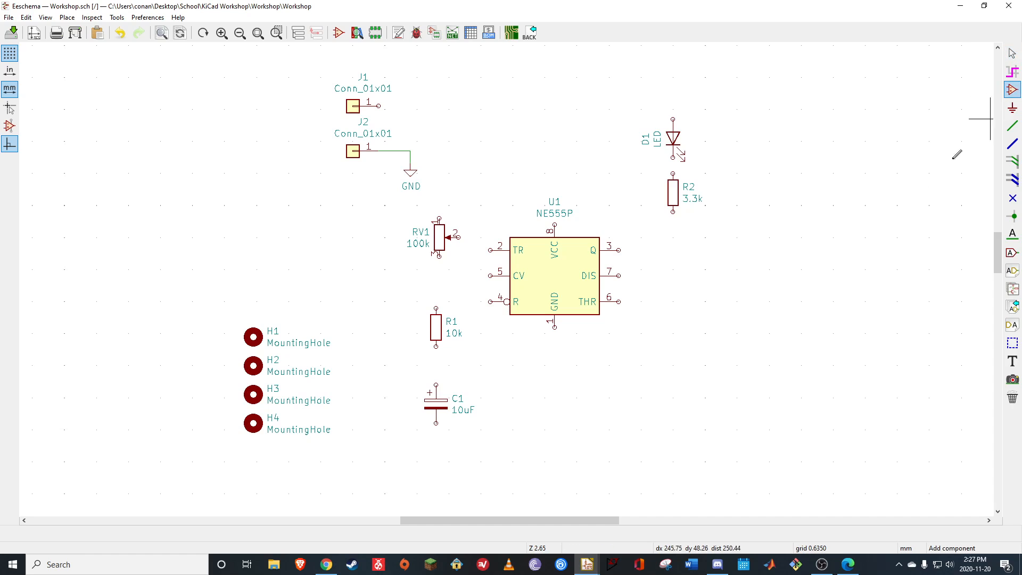
click(606, 387)
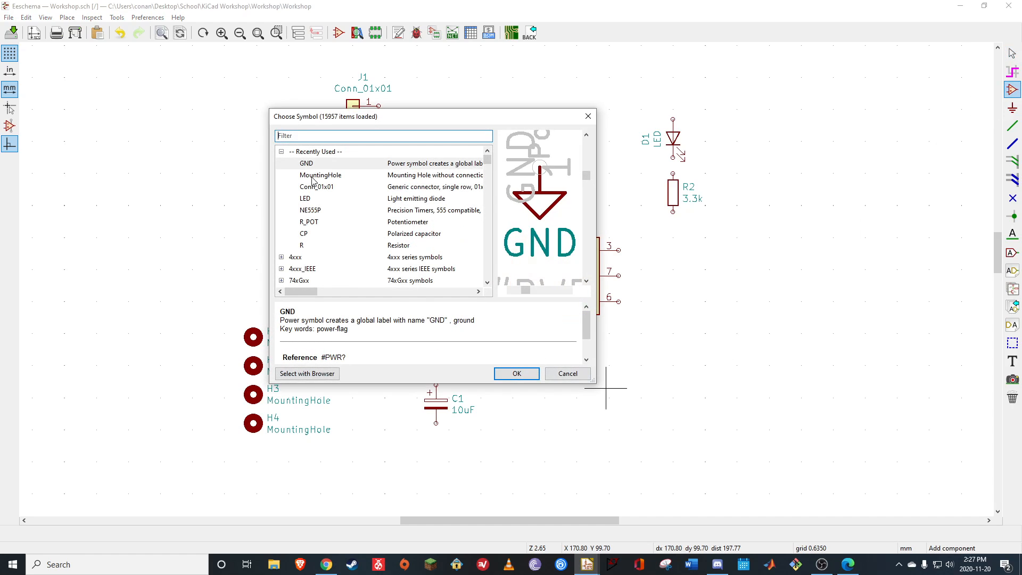
click(311, 164)
click(517, 373)
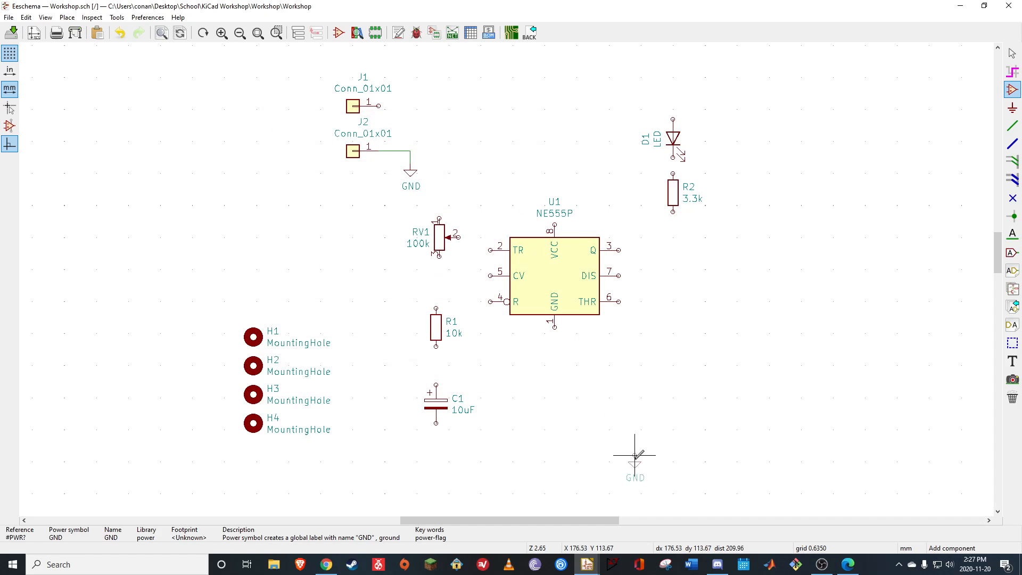
click(558, 427)
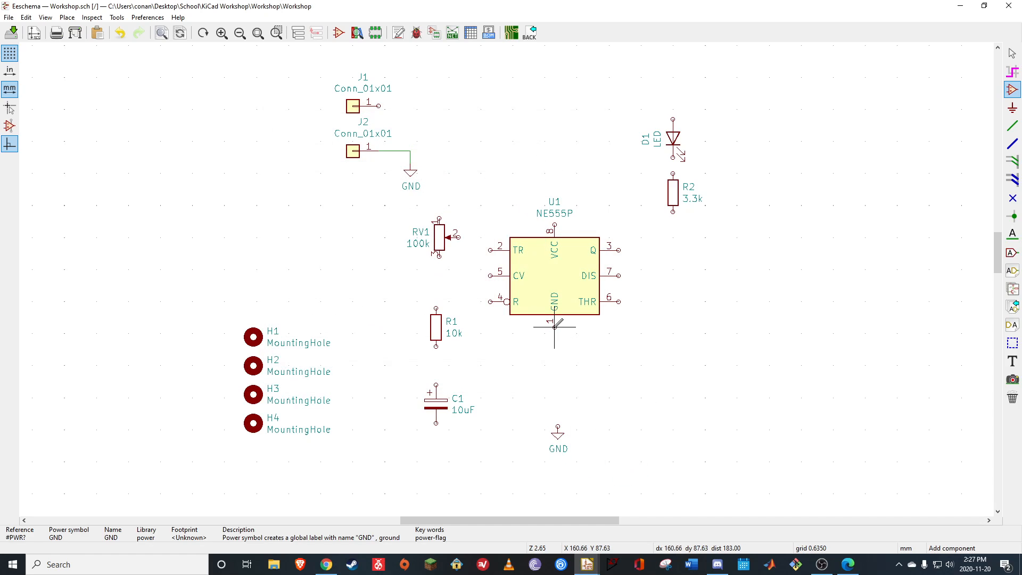
Wire U1 pin 1 to the GND symbol below it and connect C1's negative pin to the same ground
click(1013, 125)
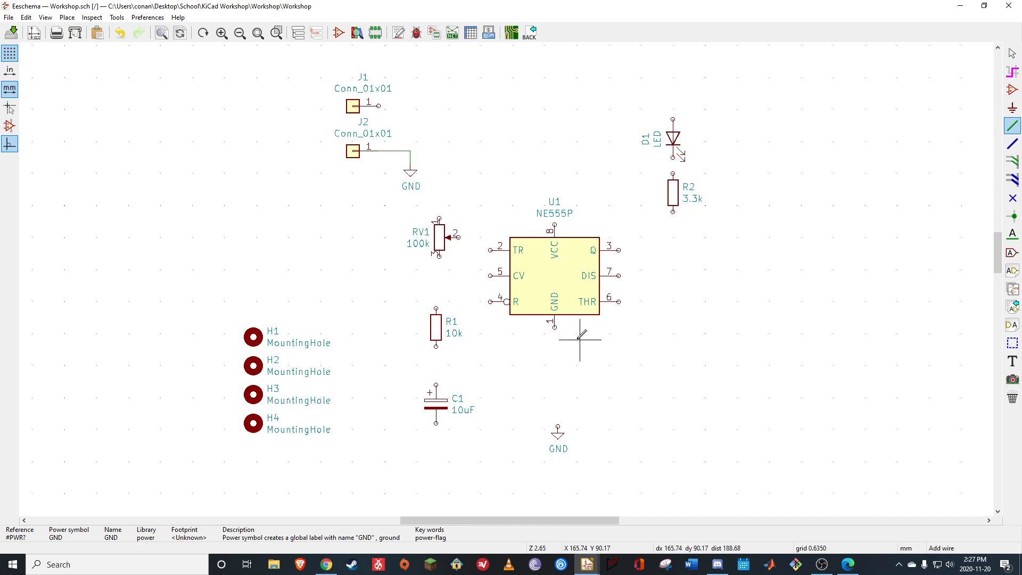
click(555, 326)
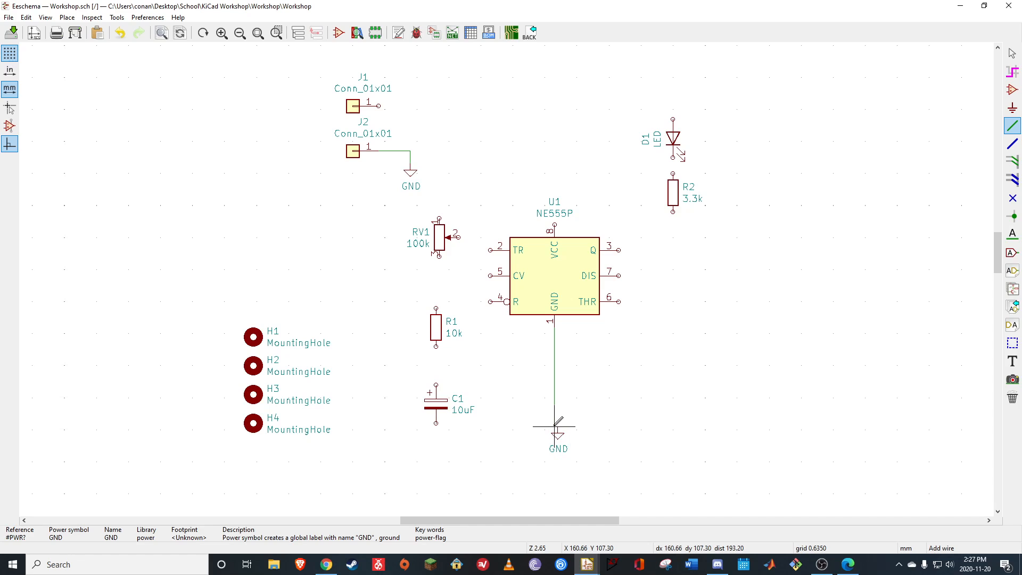
click(436, 423)
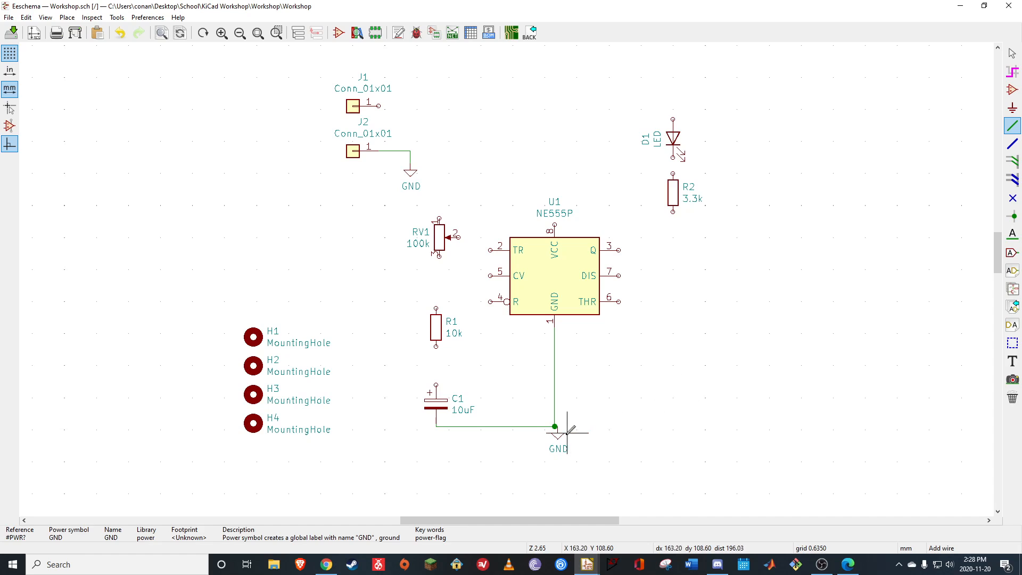
Following the reference PDF, wire U1 pin 6 (THR) to C1's positive pin and join pin 2 (TR) to that wire
click(848, 564)
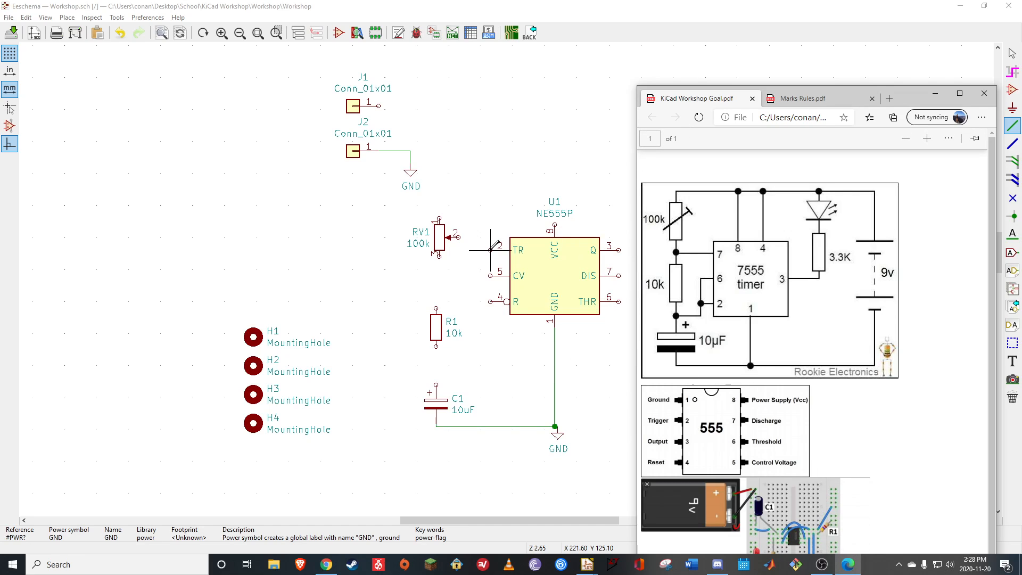
click(619, 301)
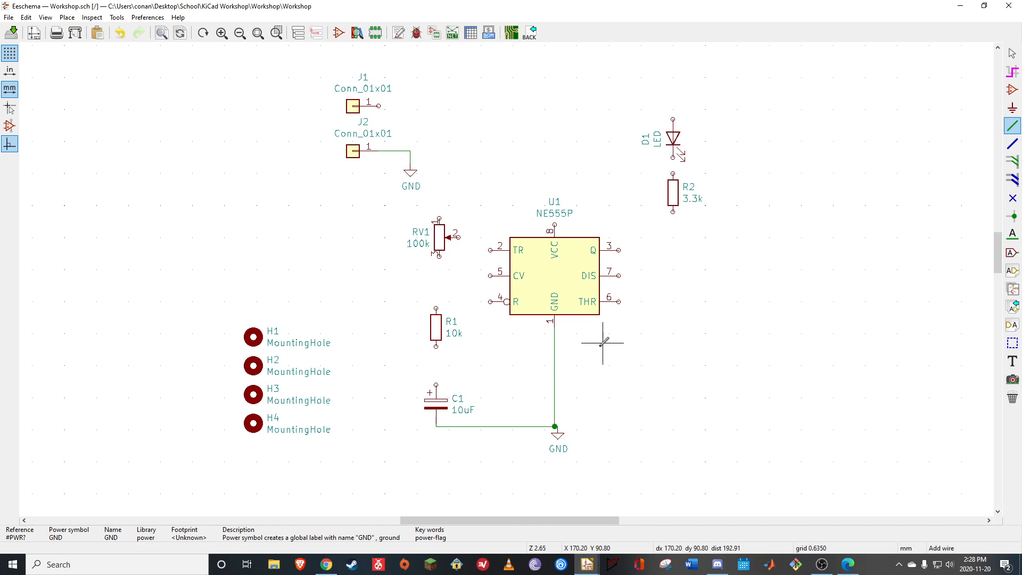
click(561, 359)
click(619, 301)
click(560, 359)
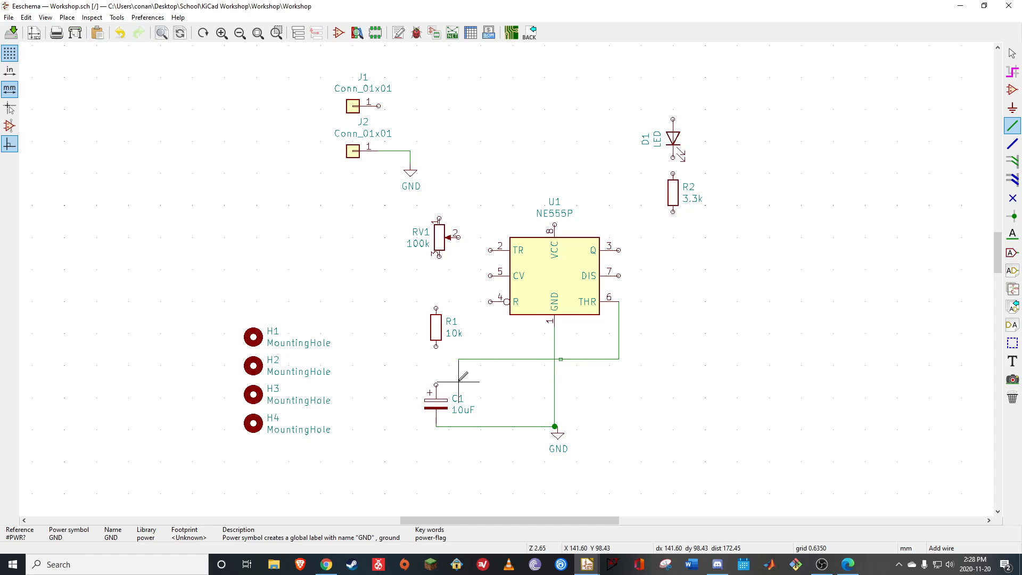
click(436, 387)
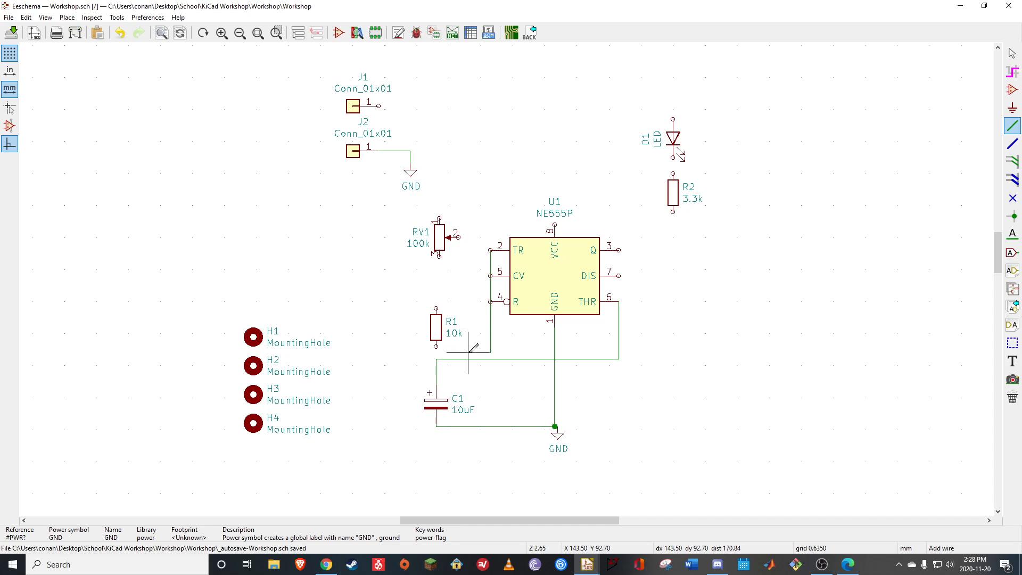
click(491, 250)
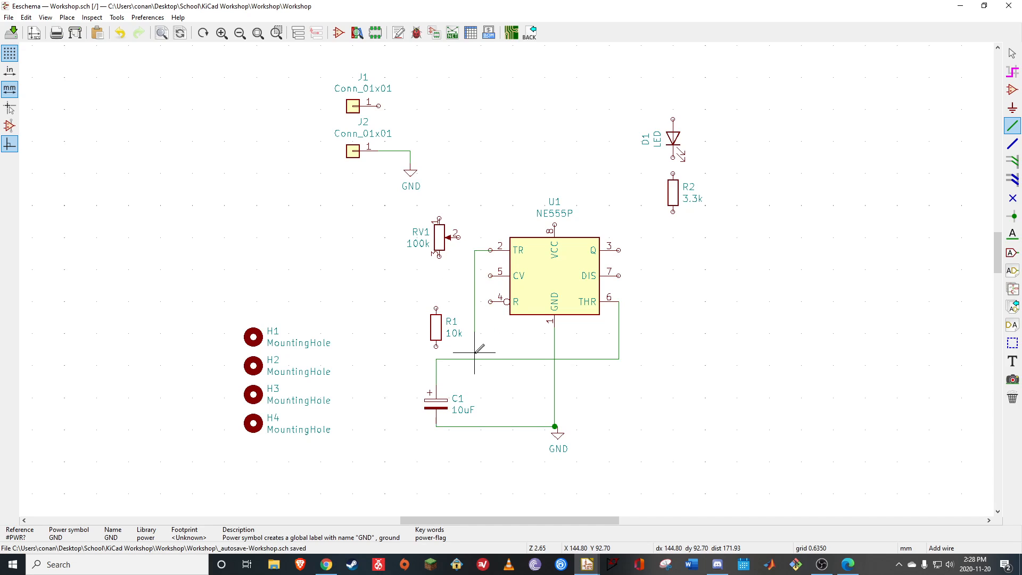
click(475, 359)
Following the reference PDF, wire connector J1 to the upper pin of LED D1 and join U1 pins 8 (VCC) and 4 (R) to that wire
click(848, 565)
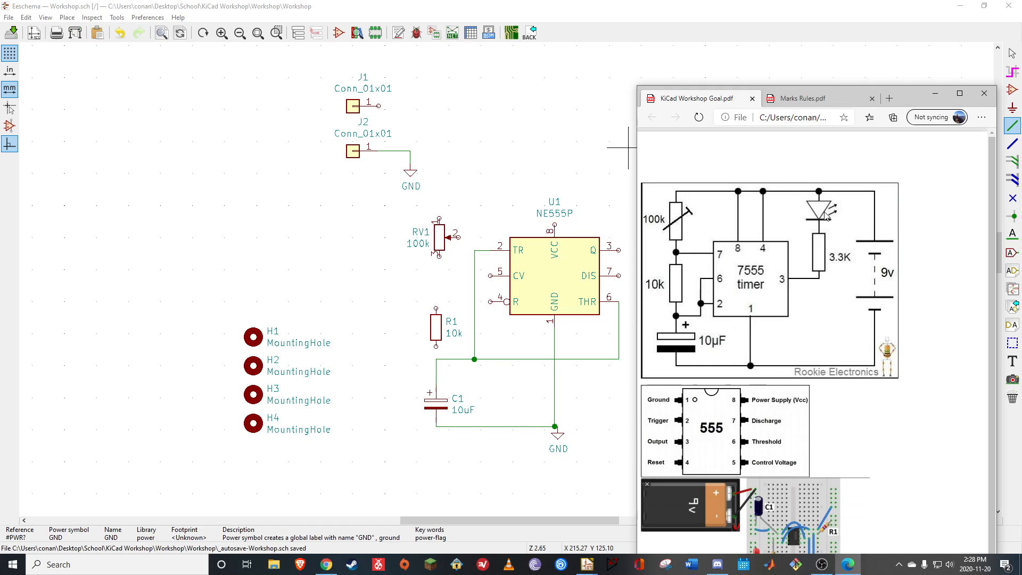
click(984, 93)
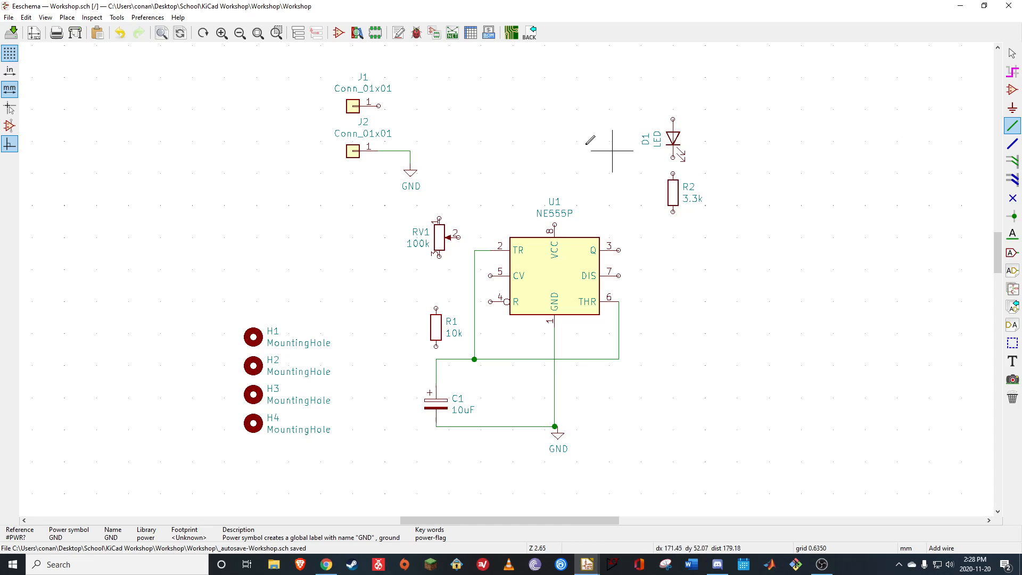
click(379, 105)
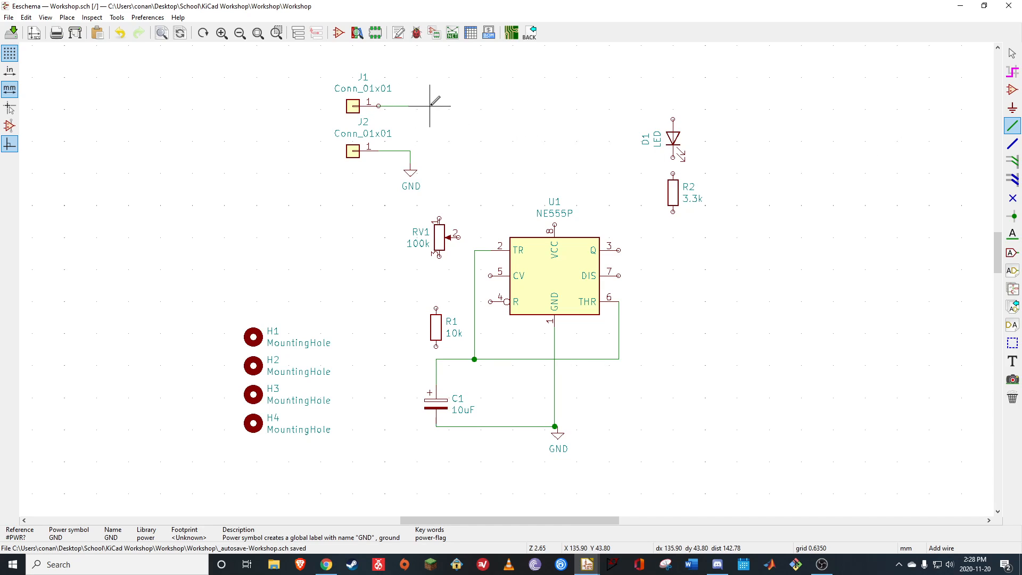
click(673, 119)
click(554, 224)
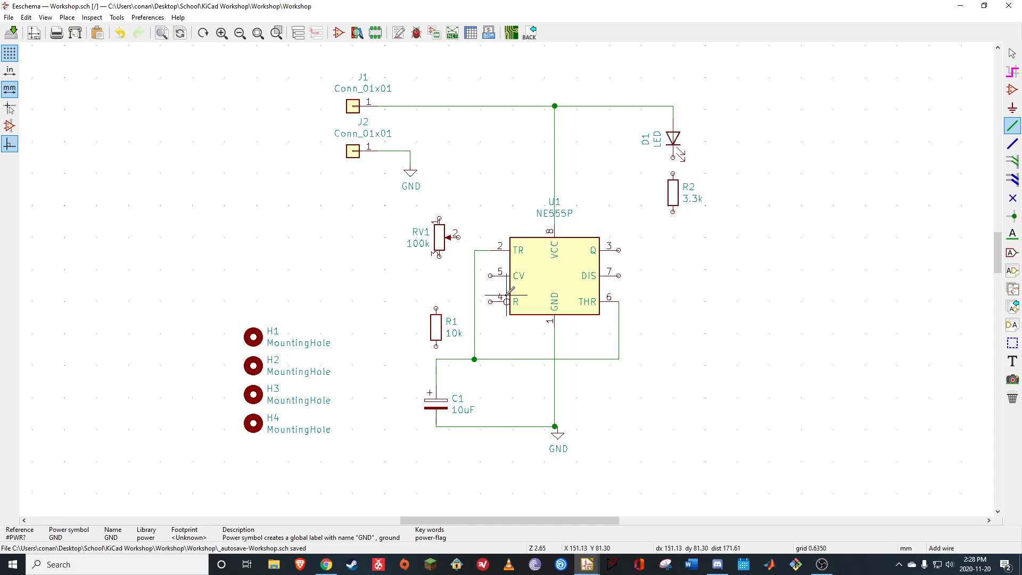
click(491, 301)
click(481, 106)
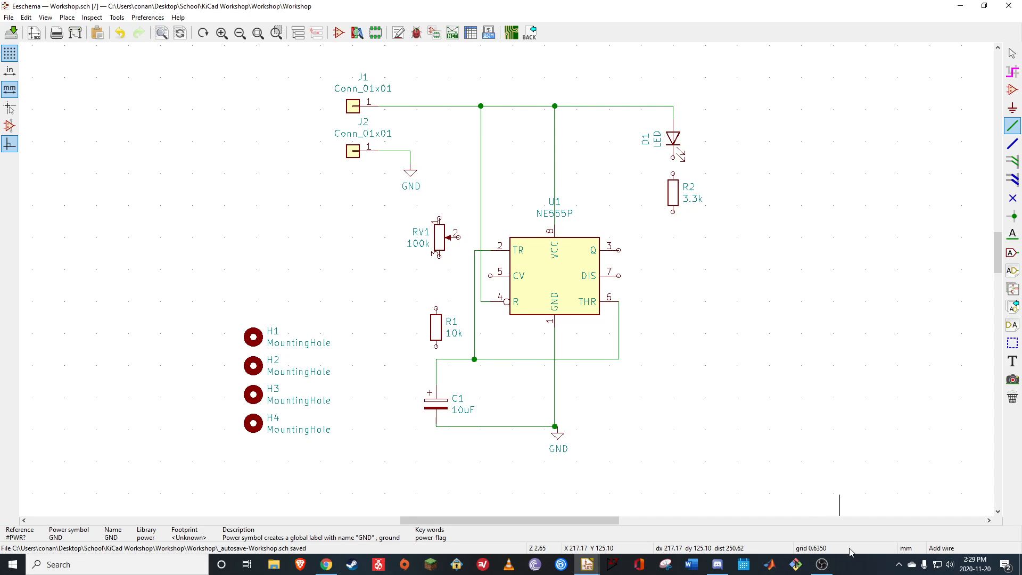
click(828, 564)
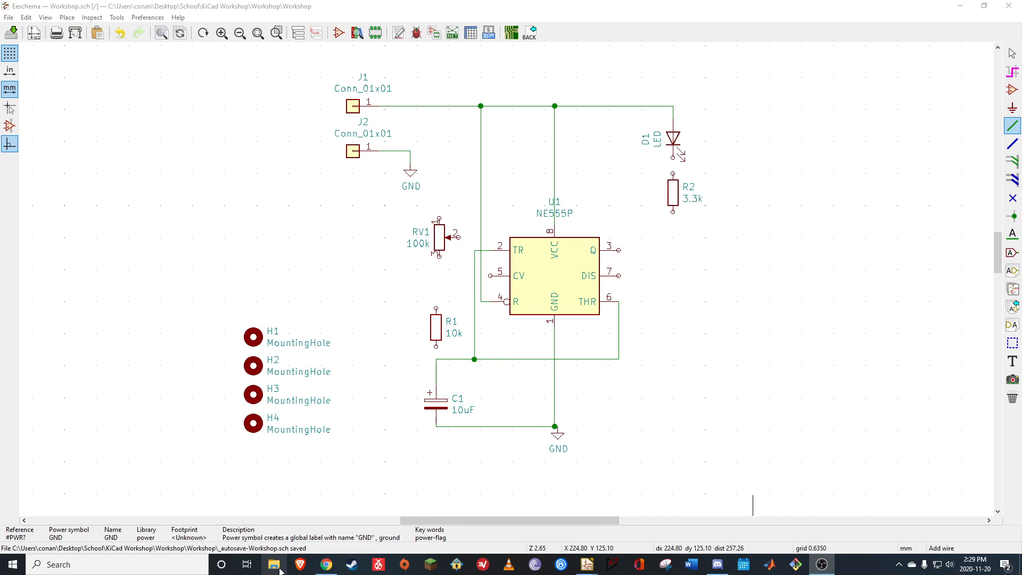
click(683, 257)
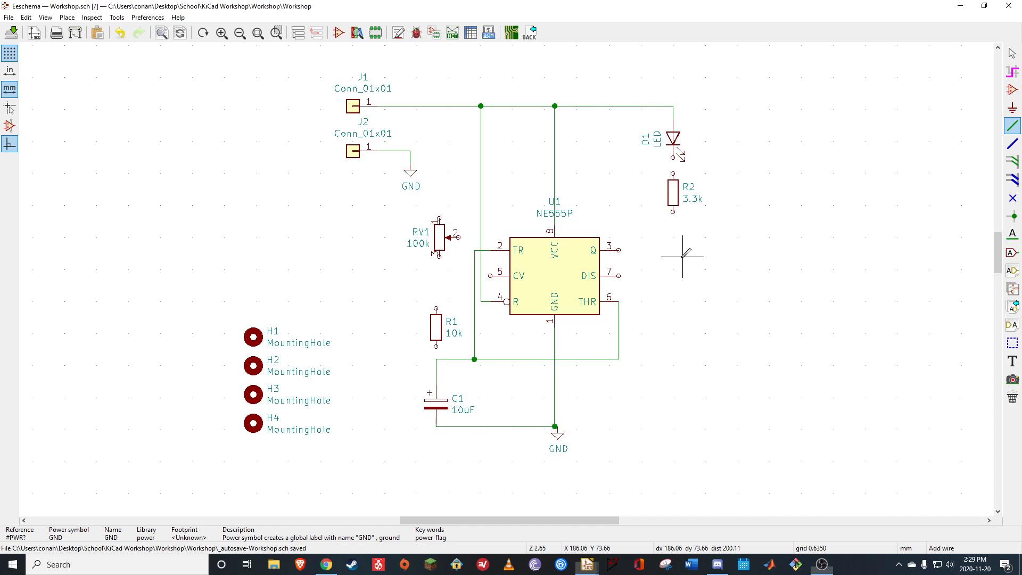
right_click(563, 286)
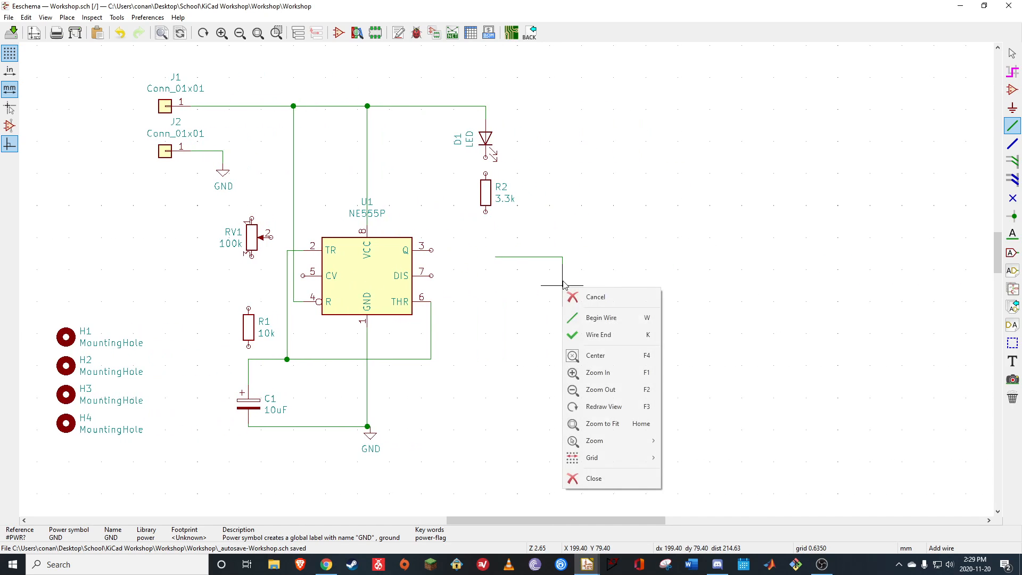
click(522, 285)
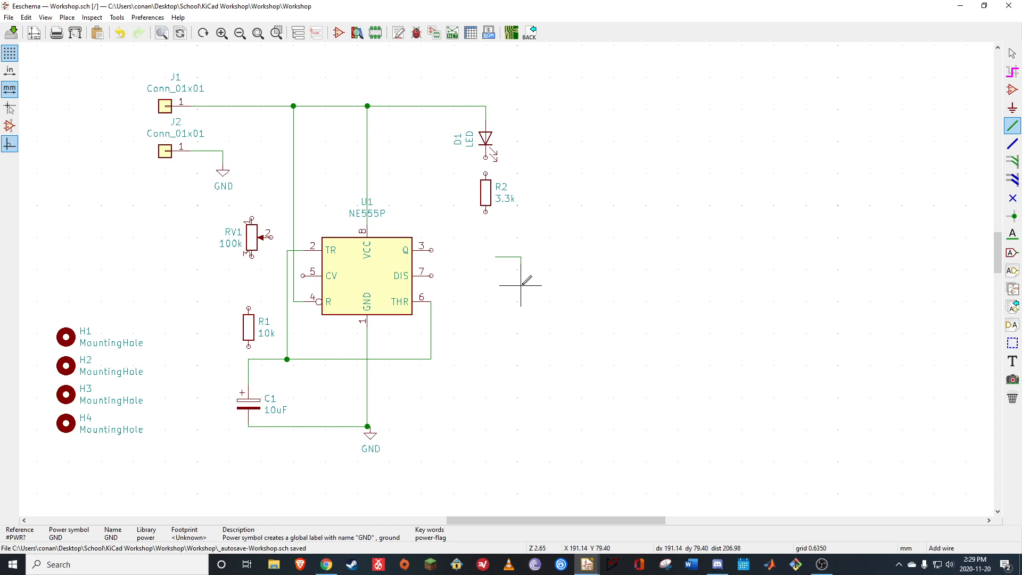
key(Escape)
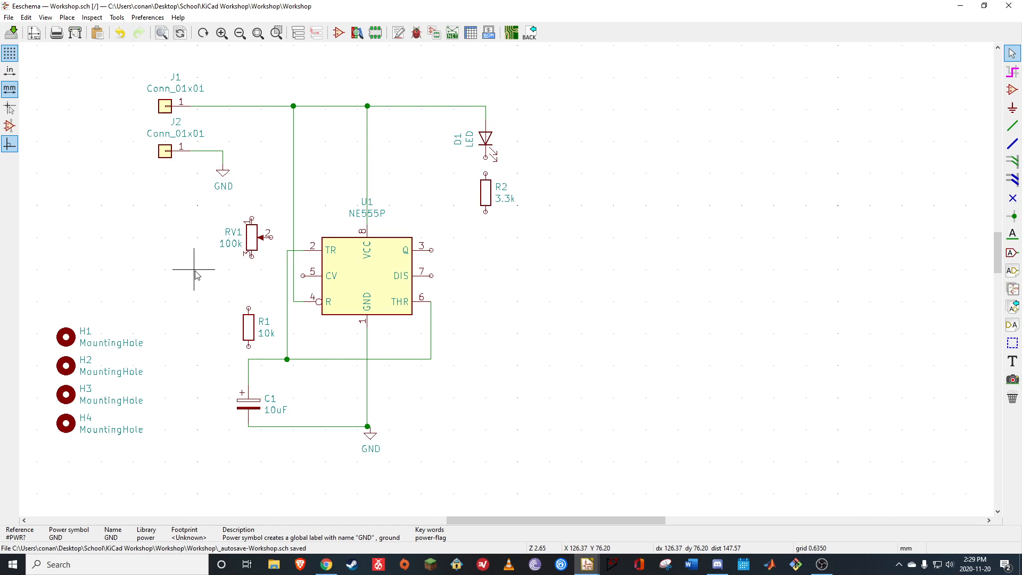
scroll(196, 274, down, 3)
scroll(540, 286, up, 3)
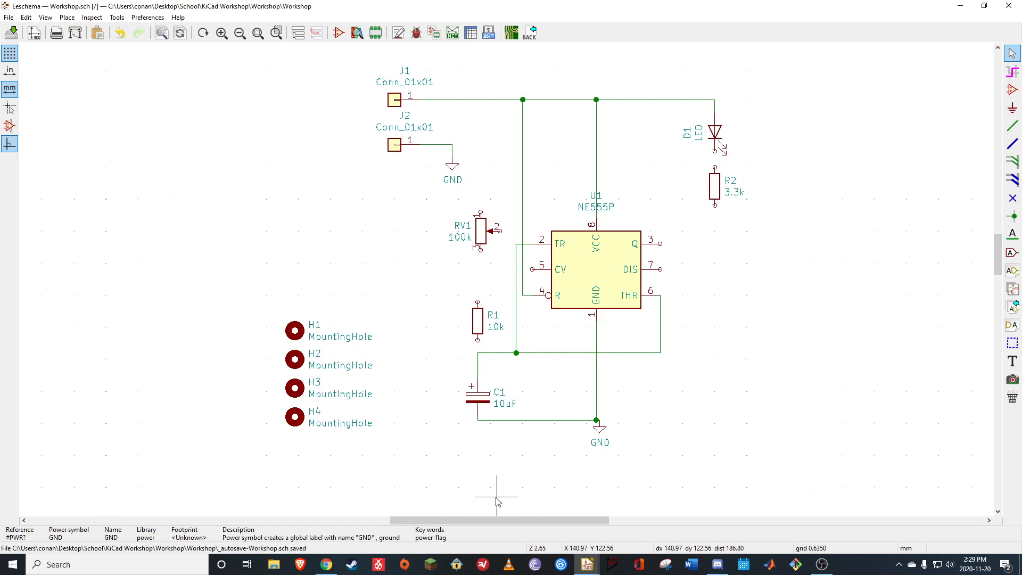
Reopen KiCad Workshop Goal from the KiCad Workshop folder, examine the timer circuit diagram, and return to the schematic
click(285, 567)
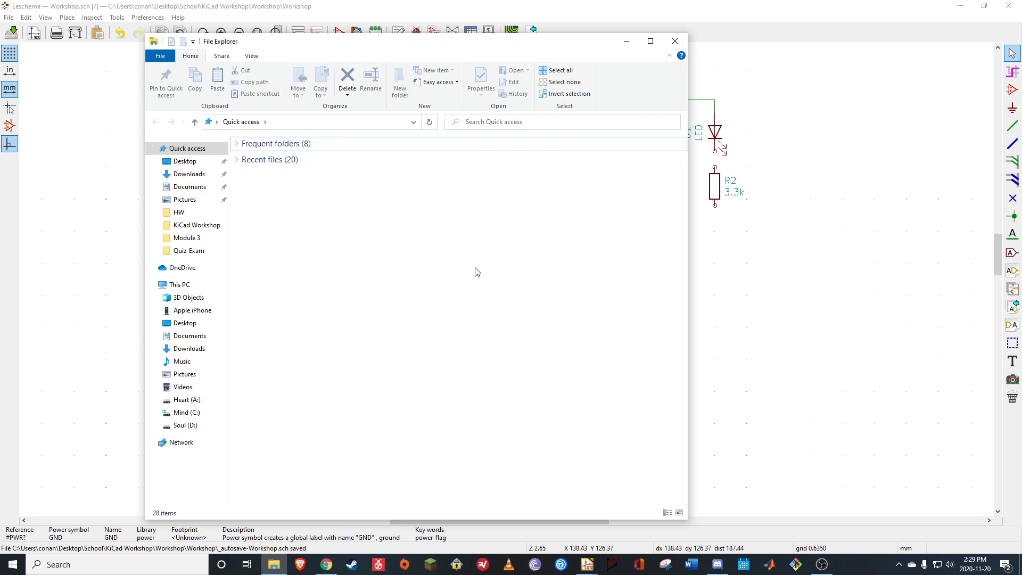
click(208, 225)
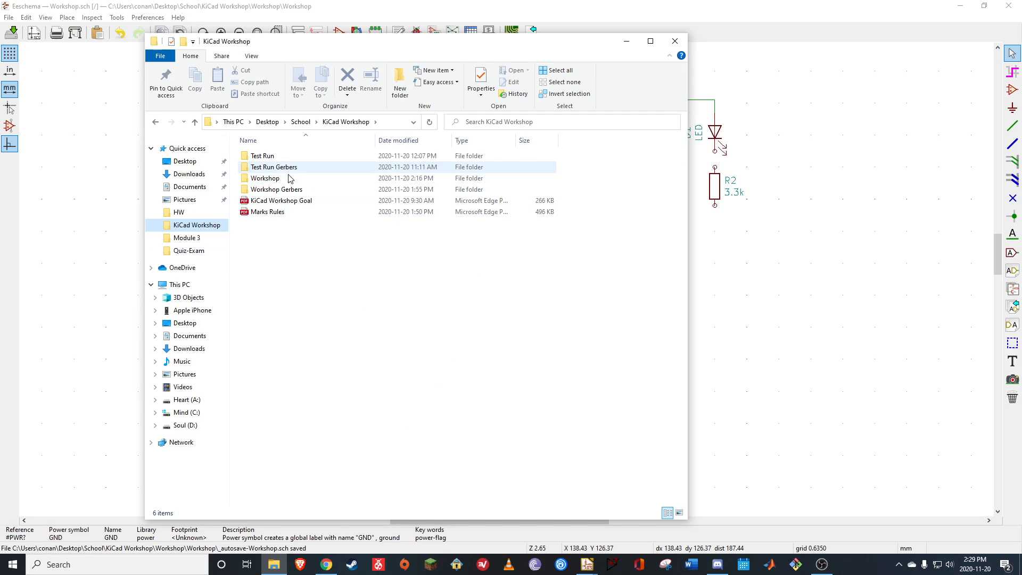
double_click(288, 202)
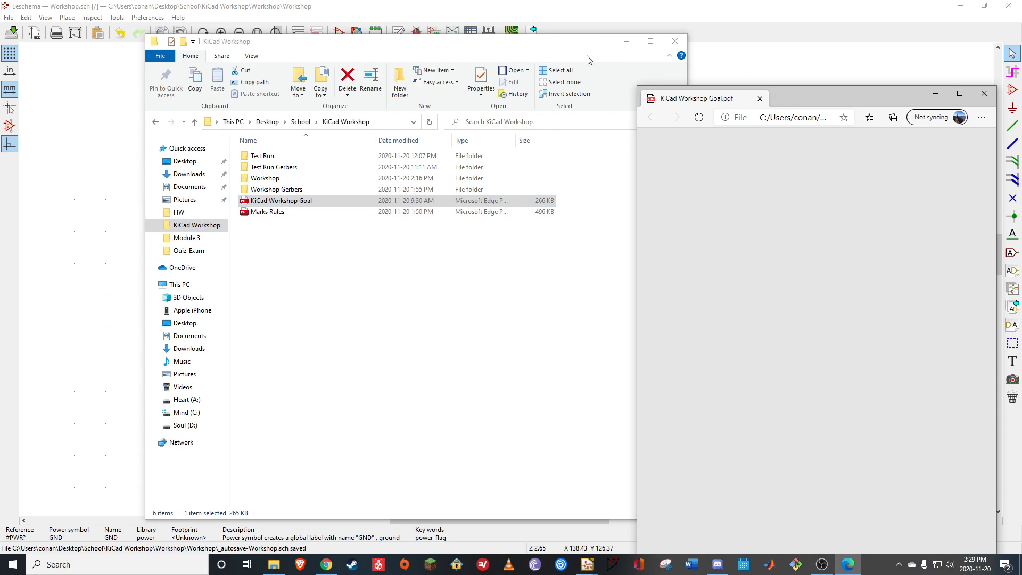
click(675, 41)
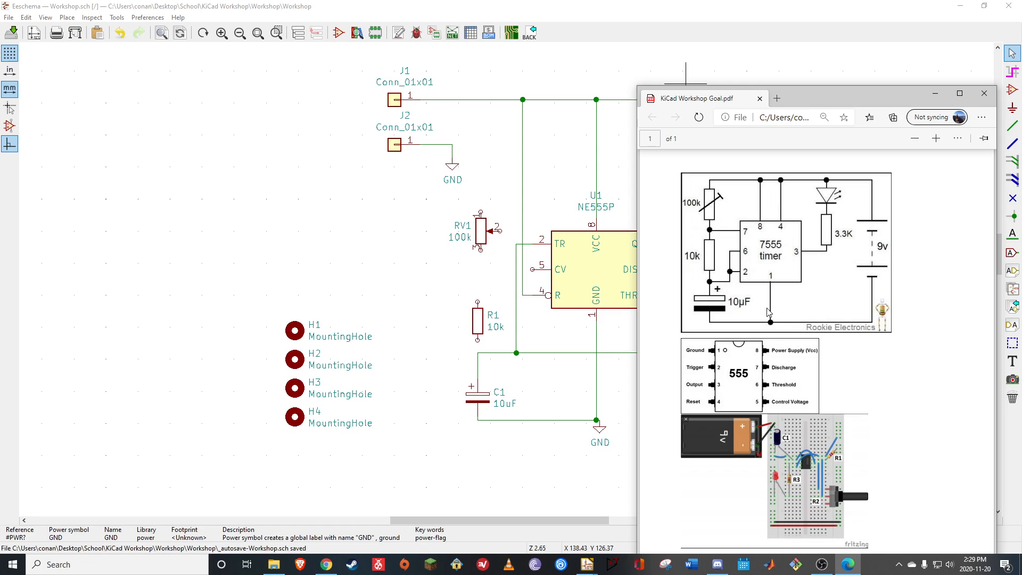
drag(826, 105, 894, 92)
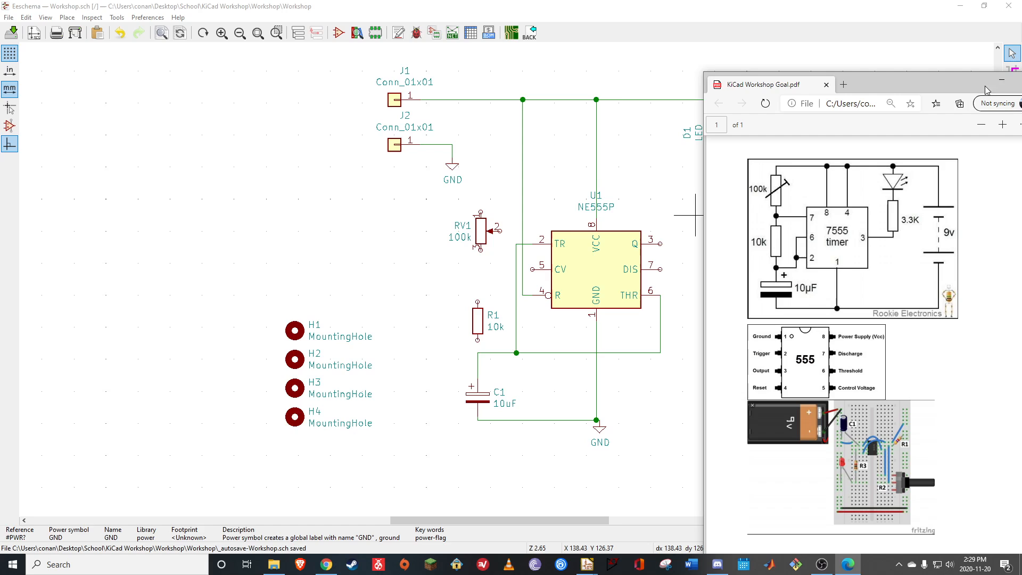
click(1001, 79)
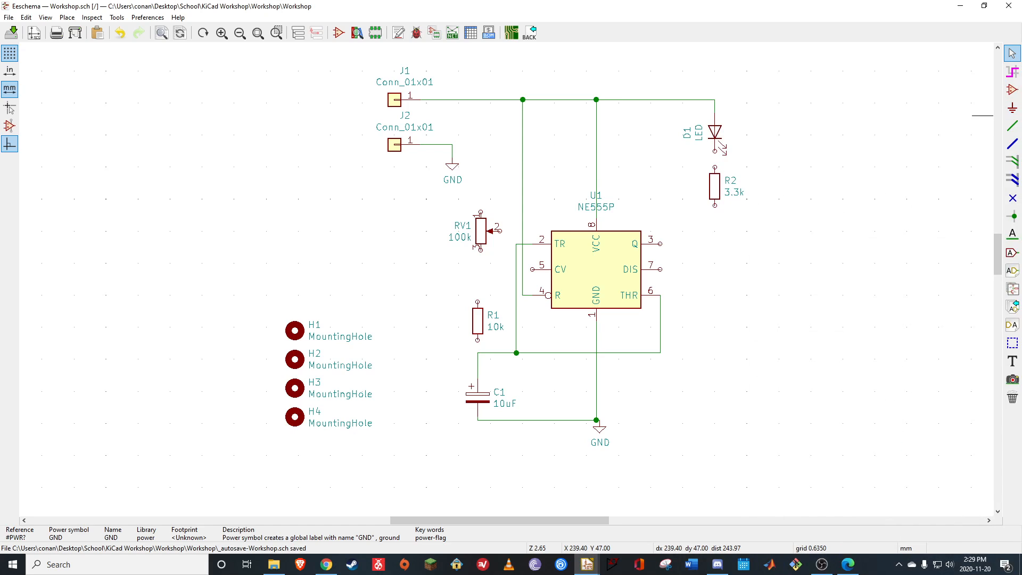
Place another GND power symbol between potentiometer RV1 and resistor R1, slightly left of RV1
click(1012, 90)
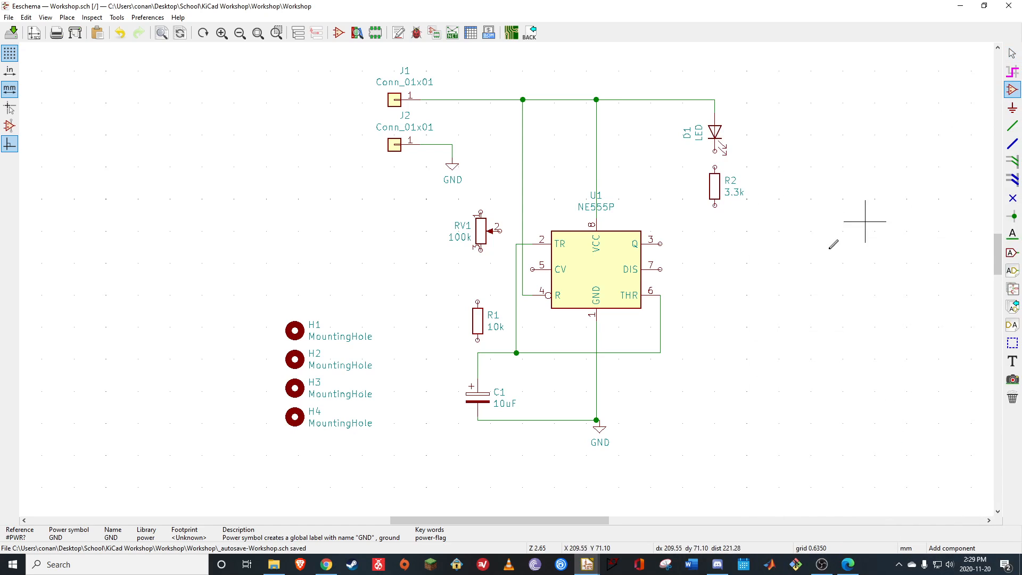
click(778, 291)
click(516, 373)
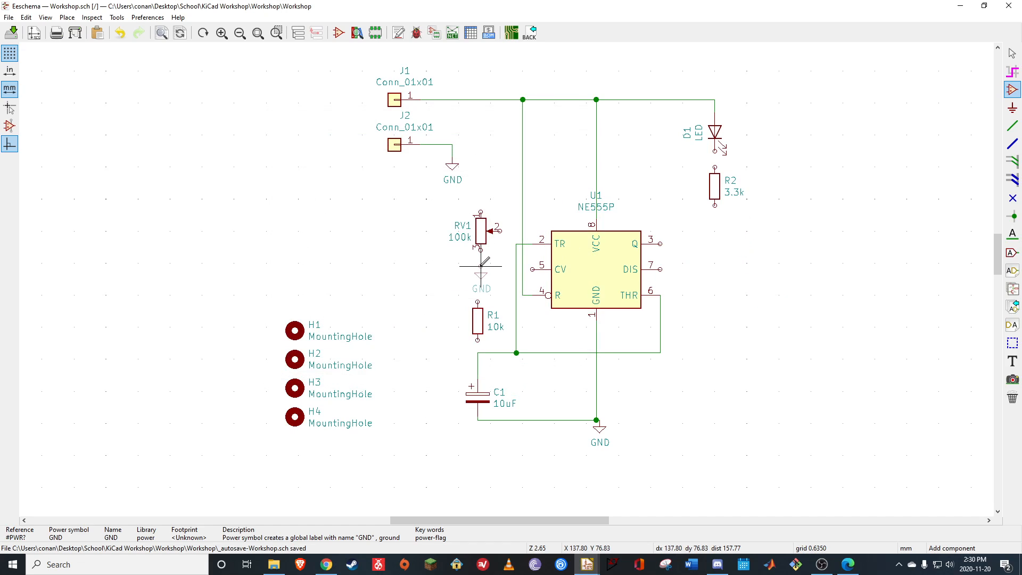
click(449, 263)
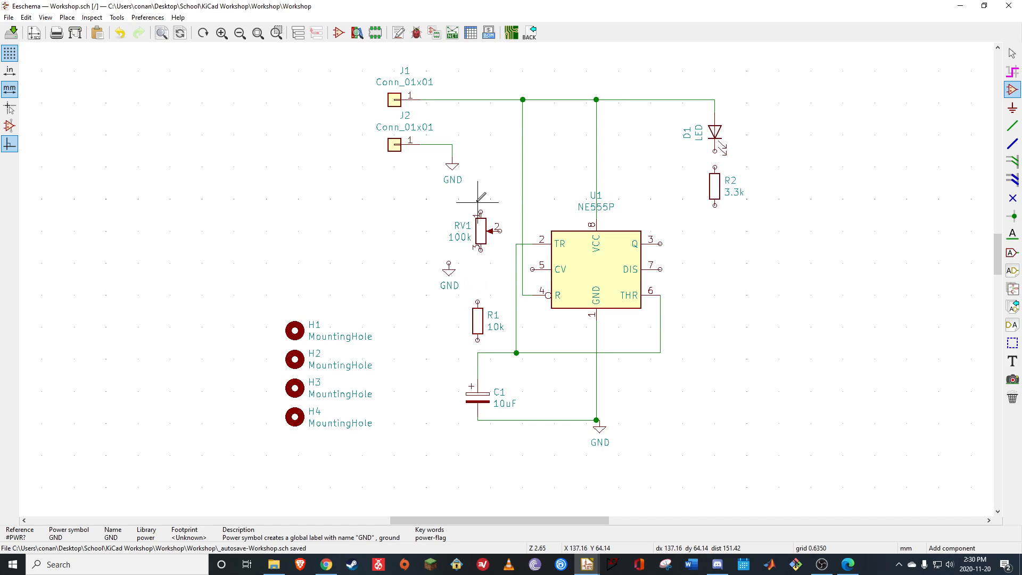
Move potentiometer RV1 left so its lower pin 3 connects to the GND symbol beneath it
click(1012, 53)
drag(466, 200, 478, 217)
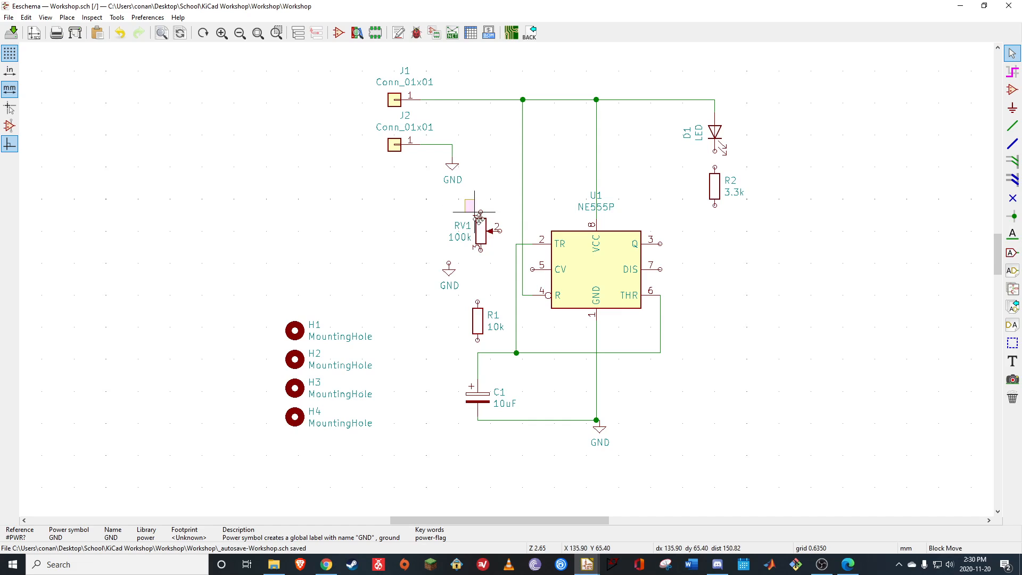
click(482, 251)
Wire RV1's upper pin 1 to the supply wire running from connector J1
click(1013, 125)
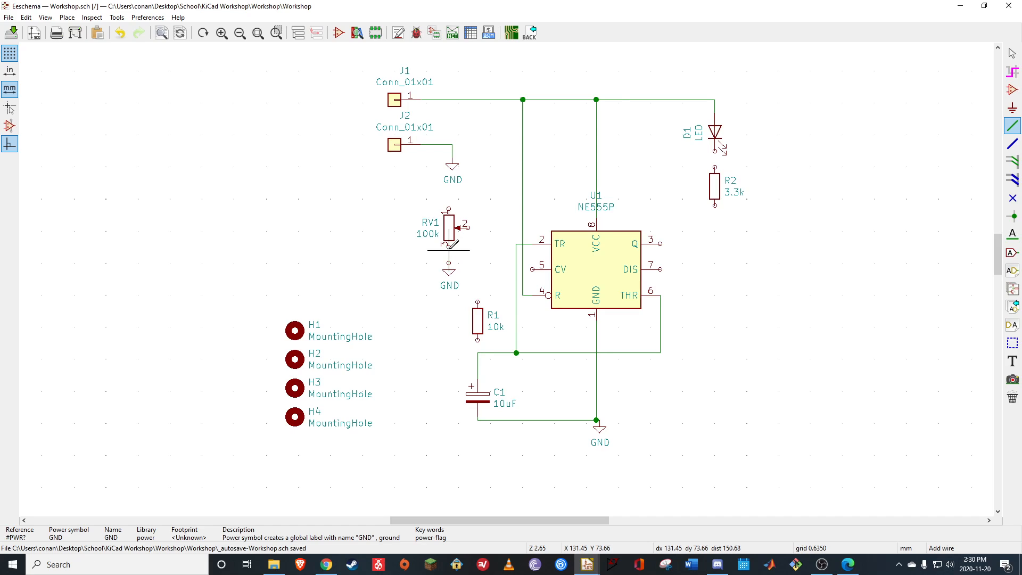
click(449, 209)
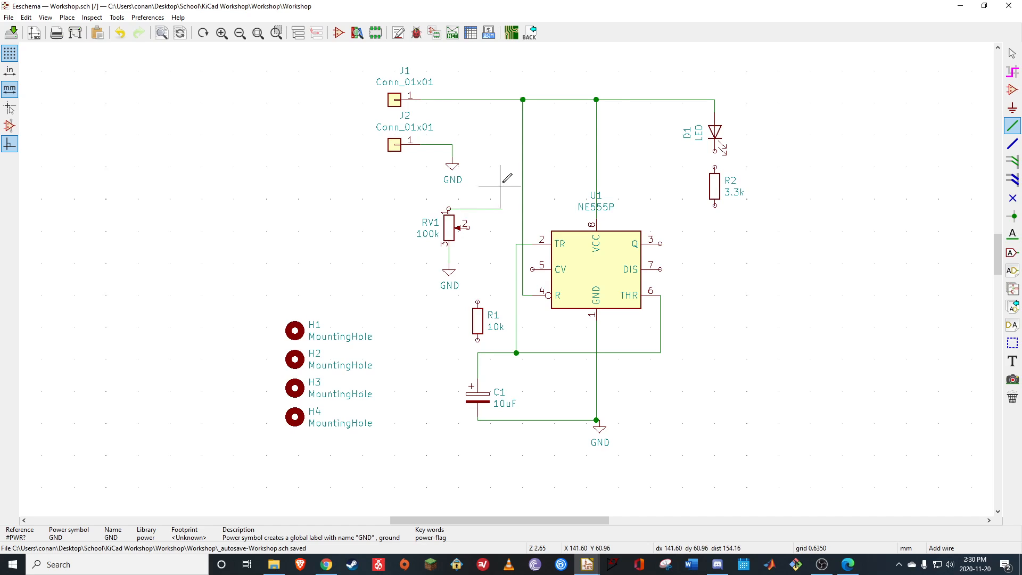
click(494, 99)
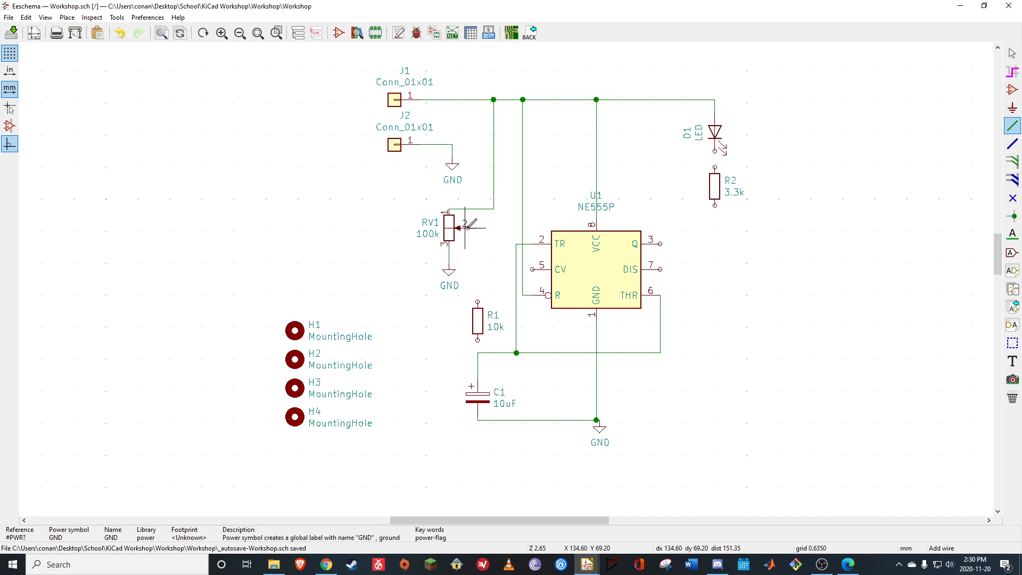
Check the timer circuit in the reference PDF and wire RV1 pin 2 to U1 pin 7 (DIS)
mouse_move(847, 554)
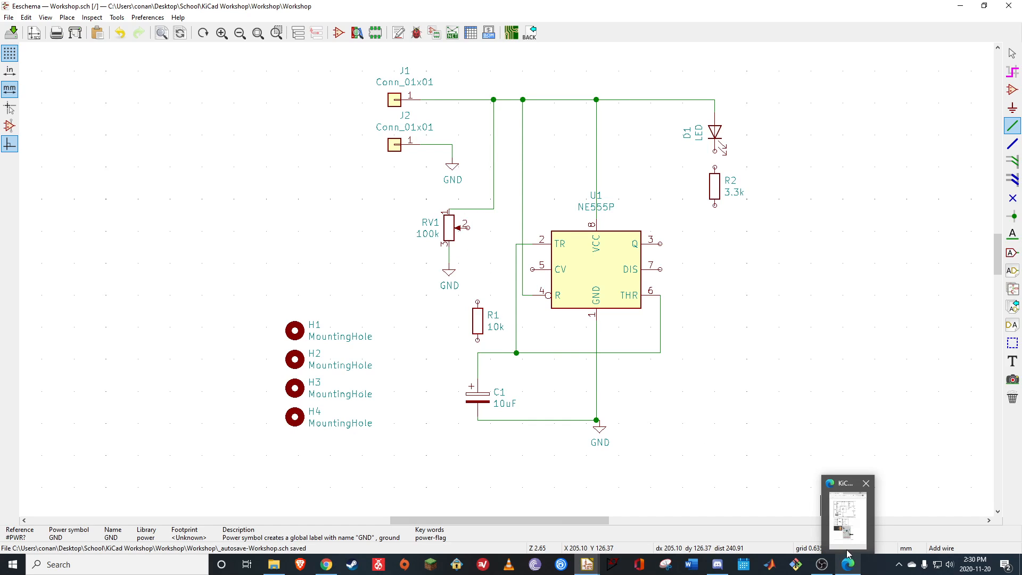
click(846, 530)
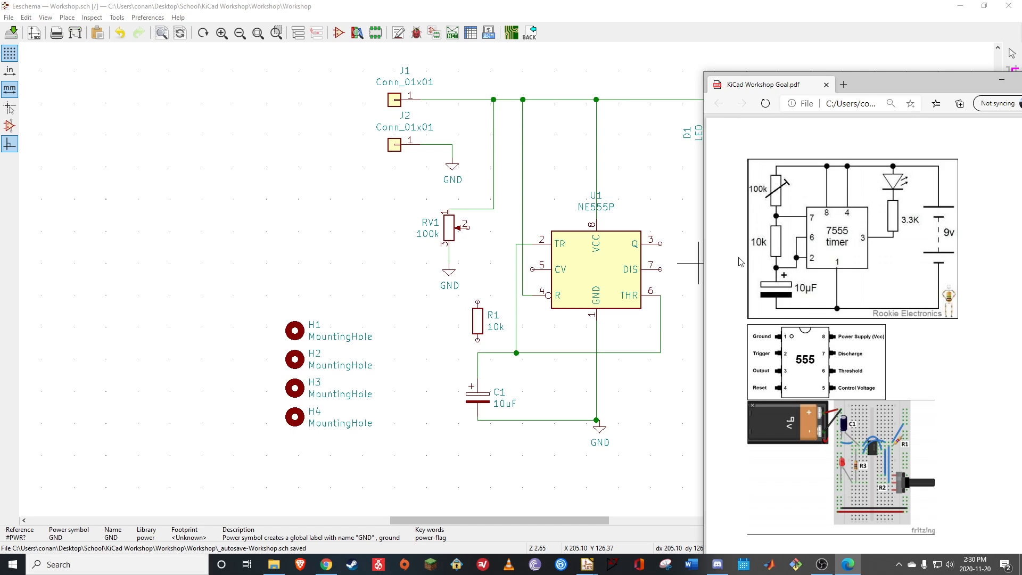
click(521, 257)
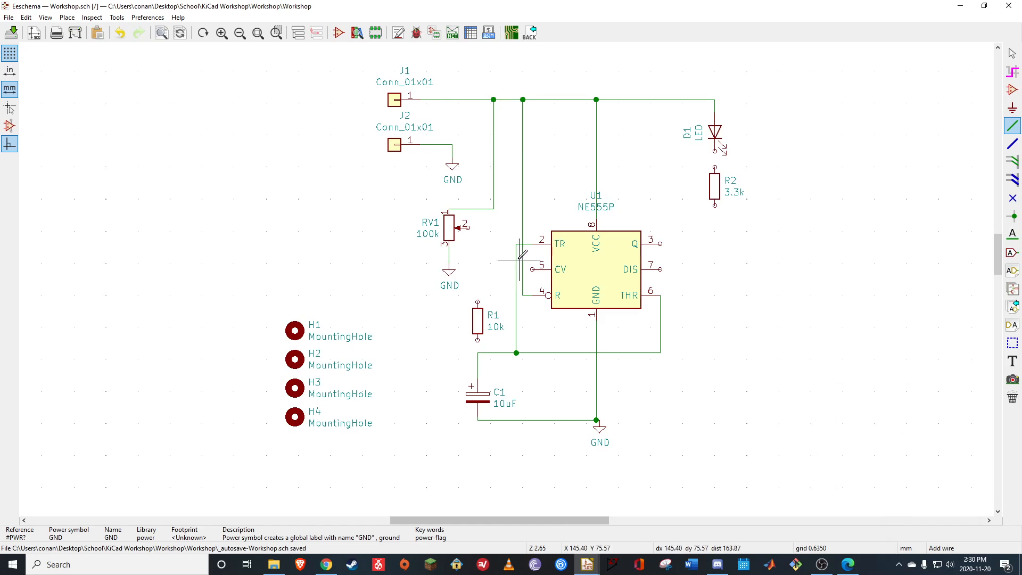
click(467, 227)
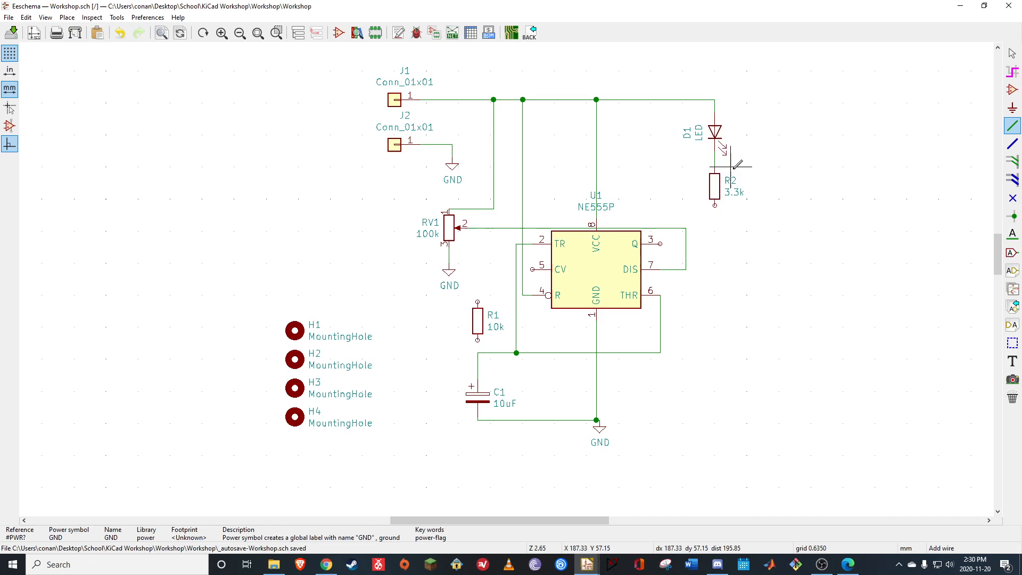
Wire LED D1 to R2's upper pin and R2's lower pin to U1 pin 3 (Q), checking against the reference PDF
click(660, 243)
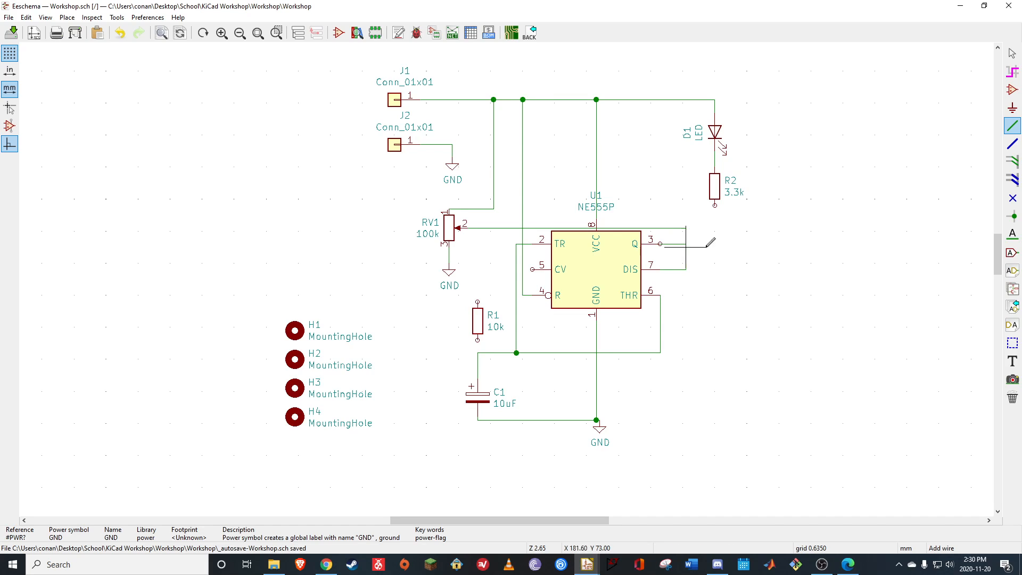
click(715, 205)
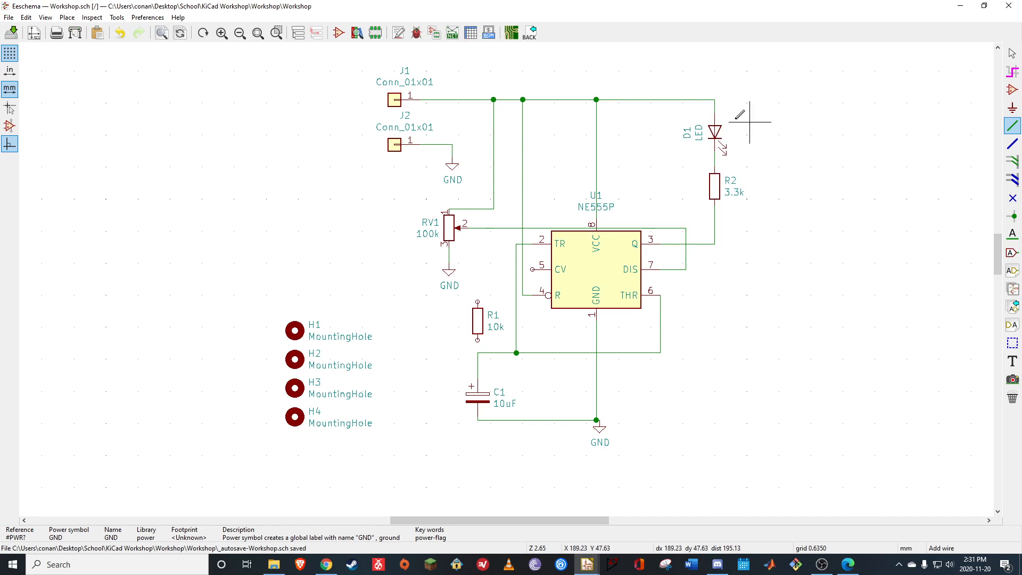
click(847, 565)
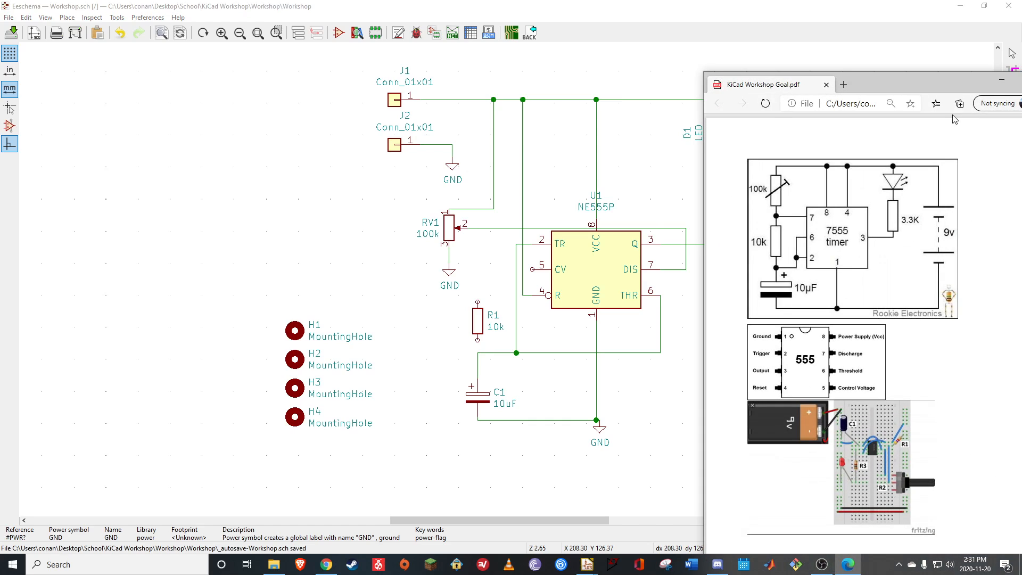
drag(908, 88, 783, 100)
click(924, 97)
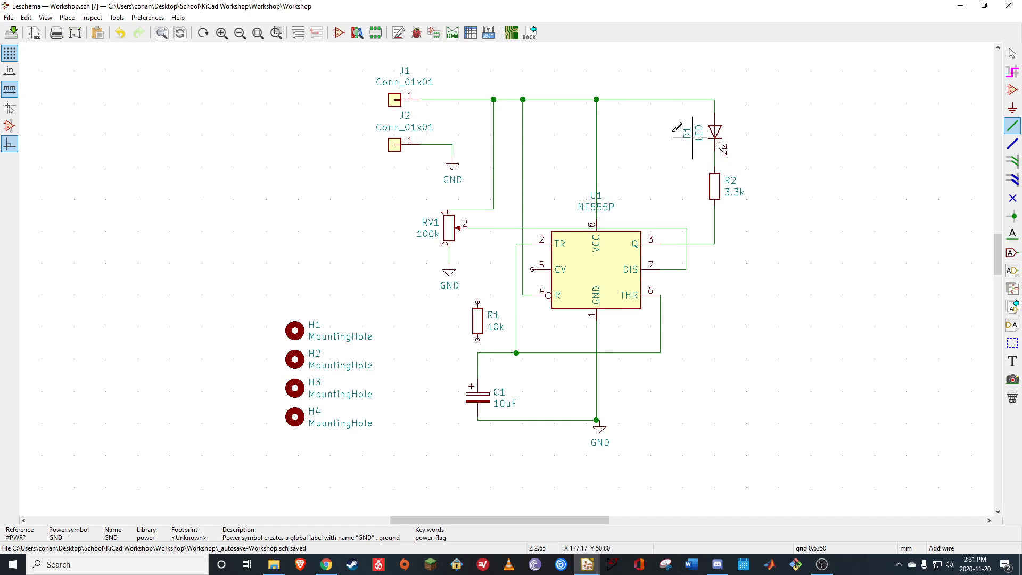
Place a PWR_FLAG symbol on the supply wire between U1's VCC connection and LED D1
click(398, 100)
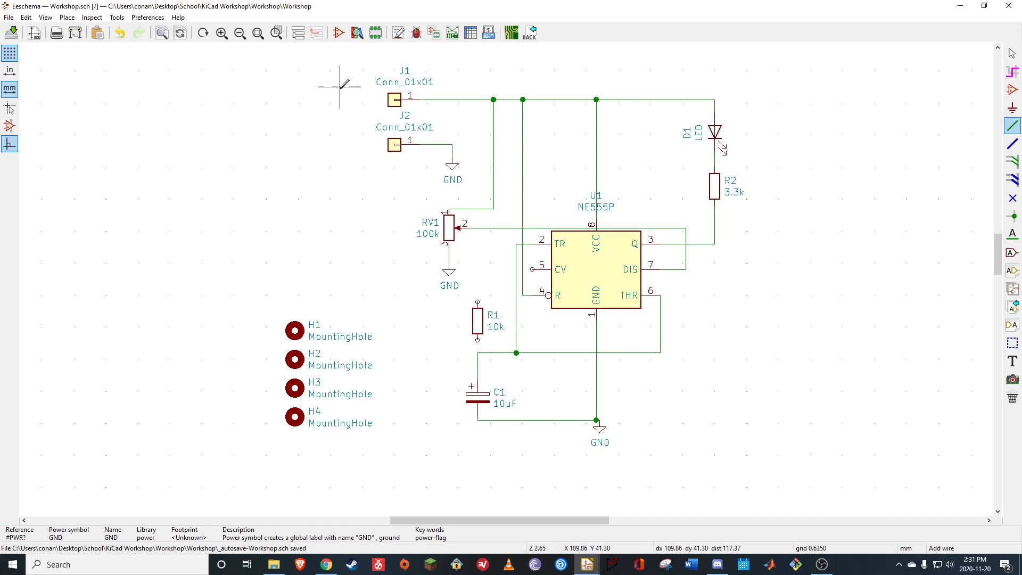
click(1011, 91)
click(814, 157)
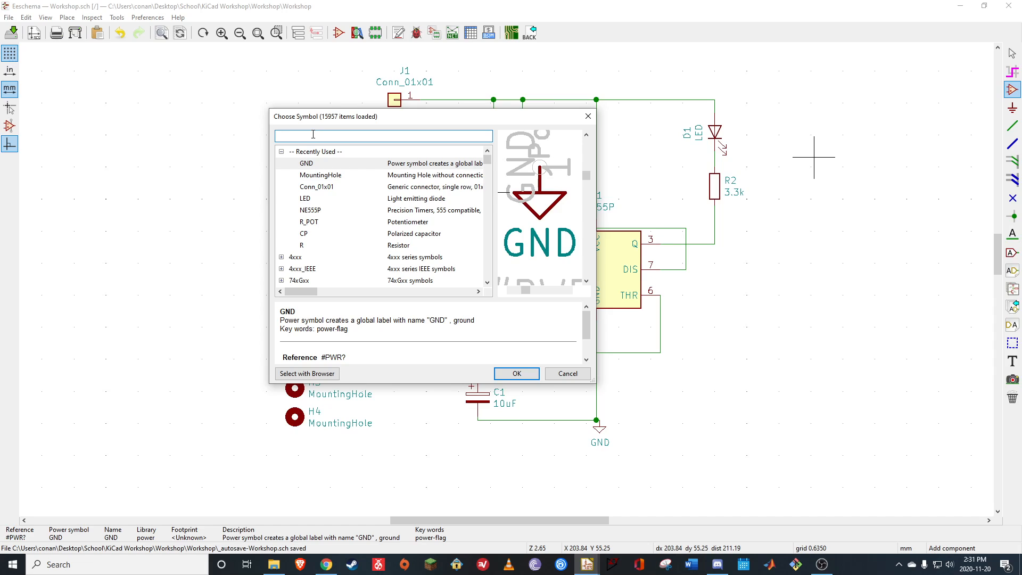
text(pwr)
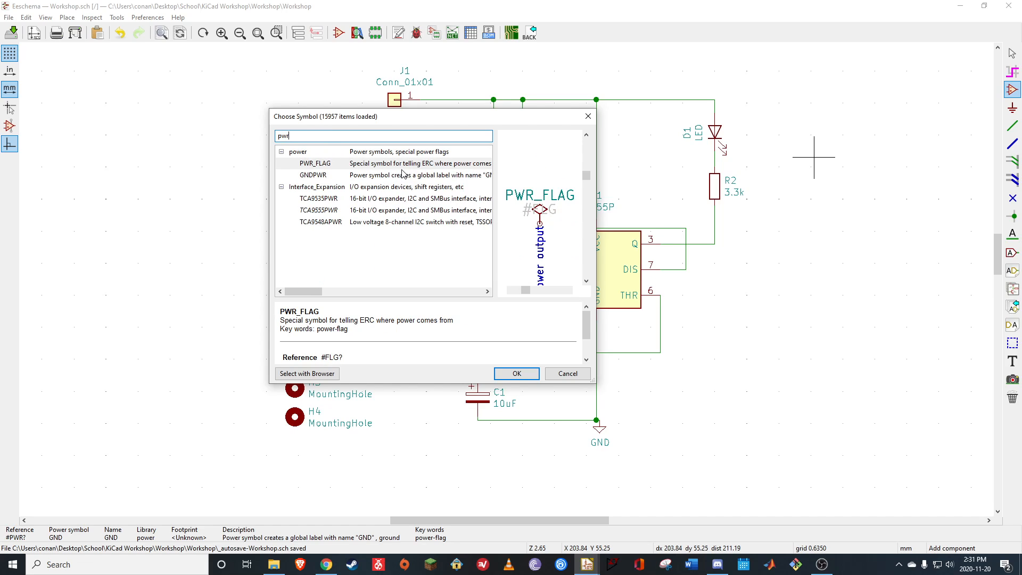
click(402, 169)
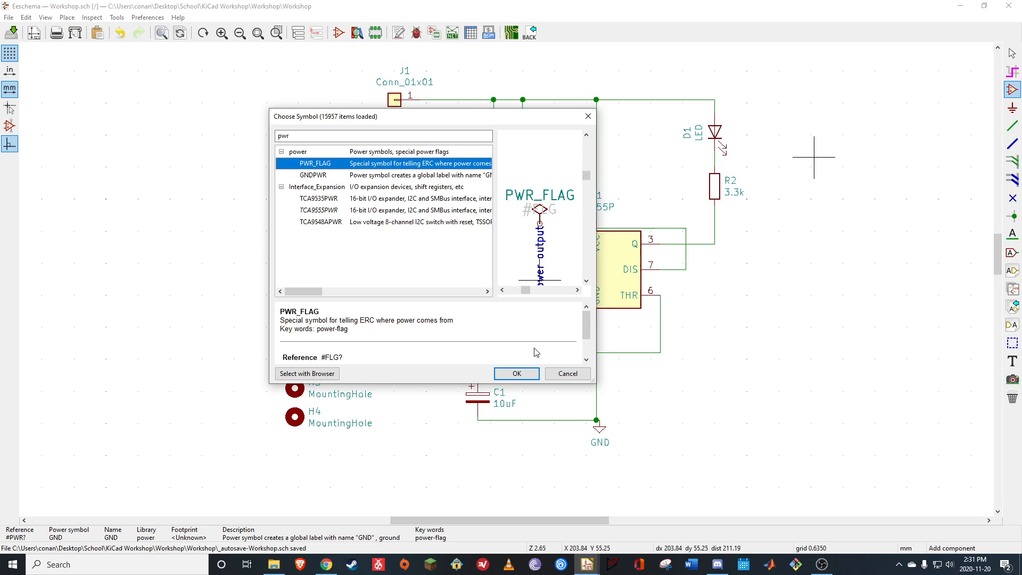
click(516, 373)
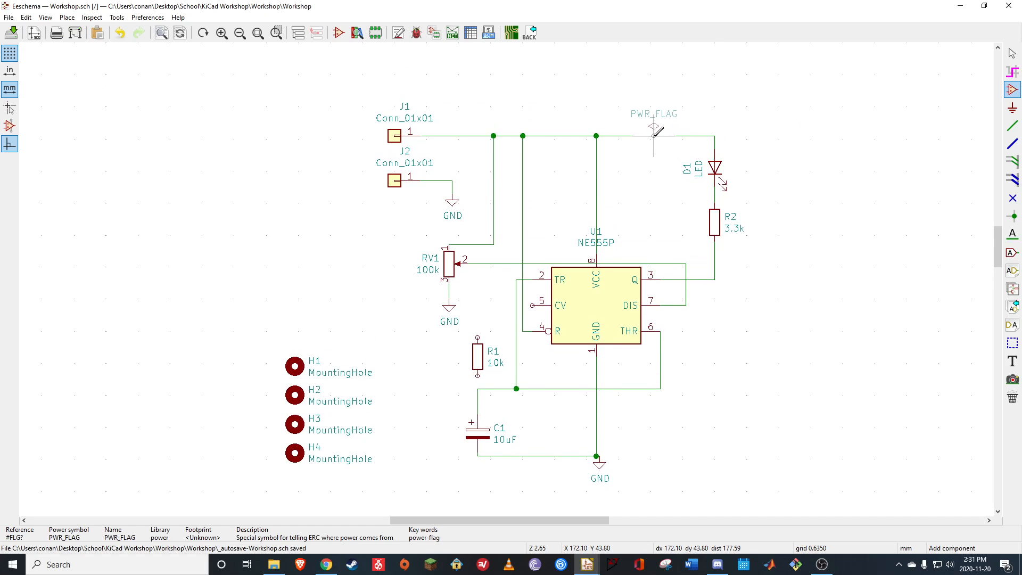
click(654, 135)
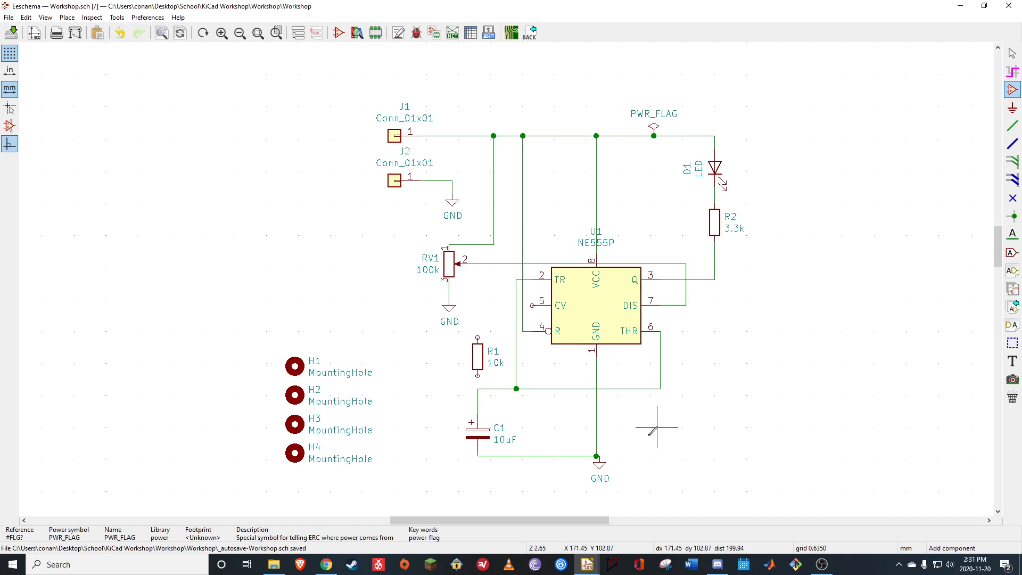
Place a GND power symbol below and to the left of mounting holes H1 to H4
click(634, 462)
click(562, 374)
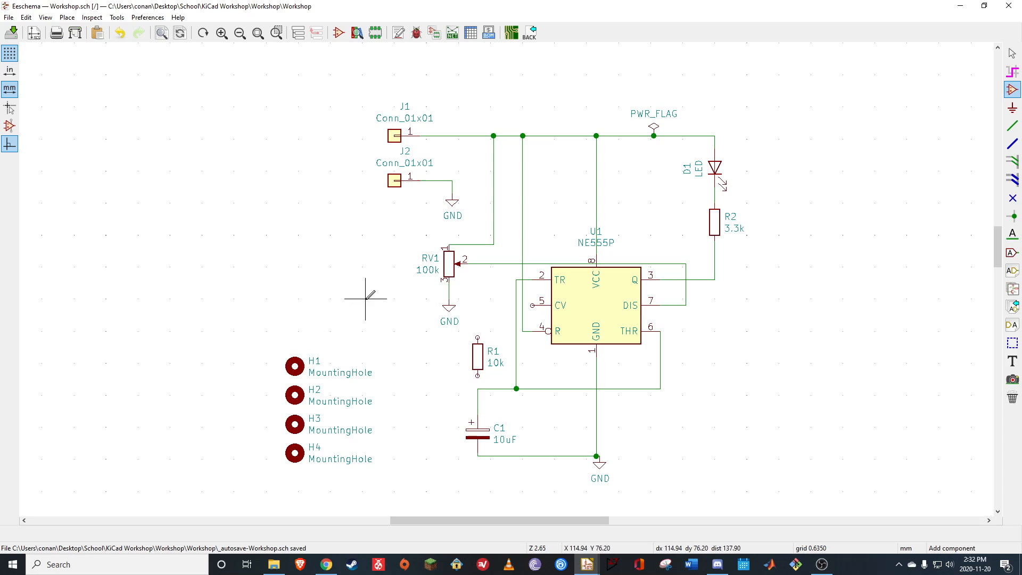
click(288, 247)
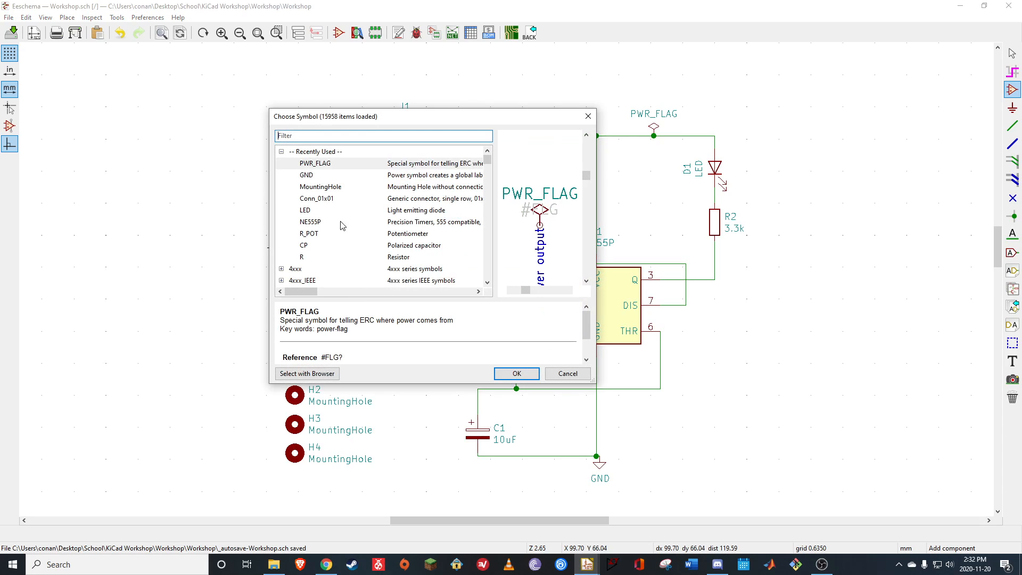
click(307, 175)
click(515, 374)
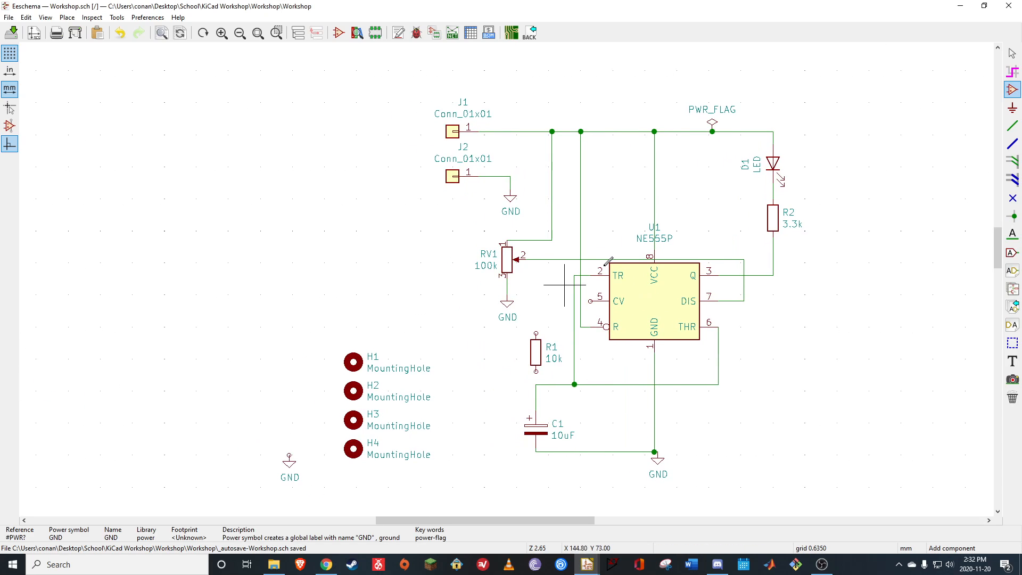
Wire mounting hole H1 to the GND symbol beside the mounting holes
click(1011, 134)
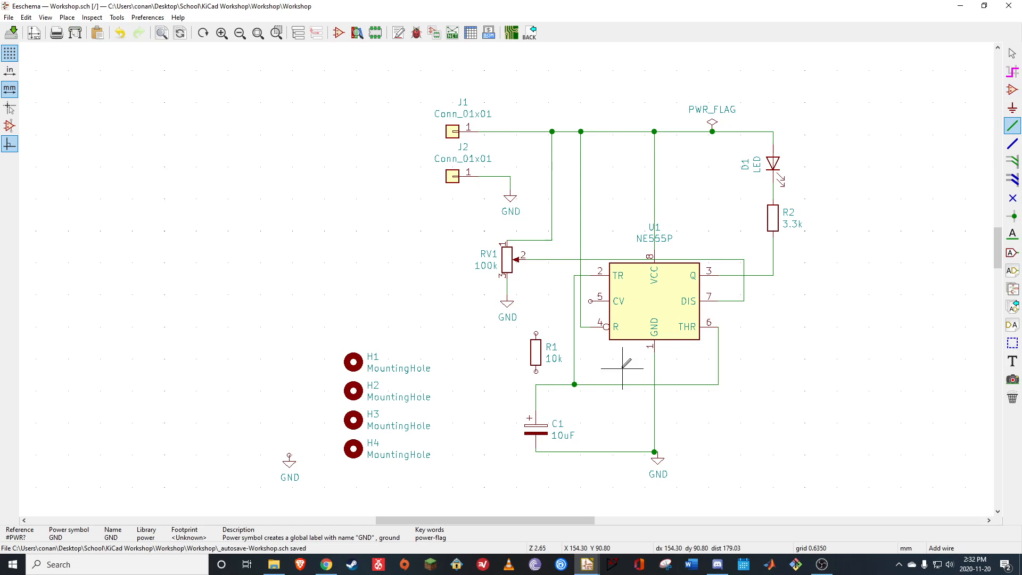
click(353, 362)
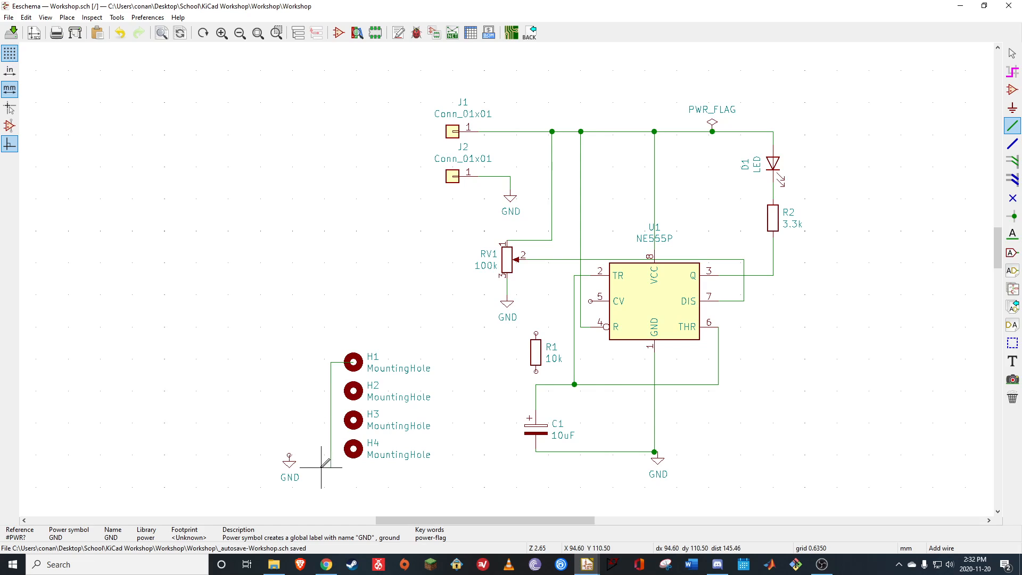
click(289, 454)
Wire mounting holes H4, H3 and H2 to the ground wire coming from H1
click(351, 448)
click(331, 448)
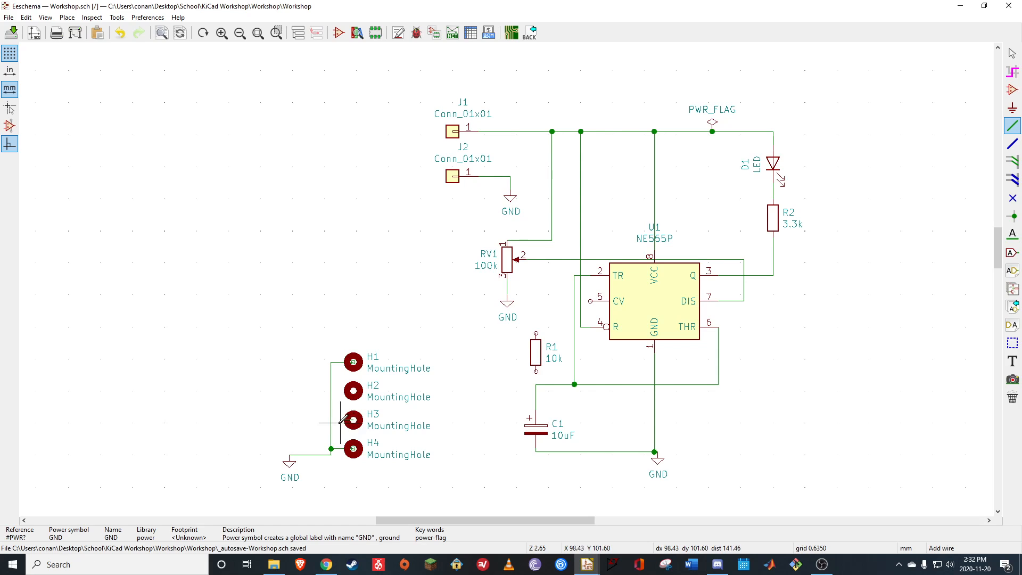
click(331, 420)
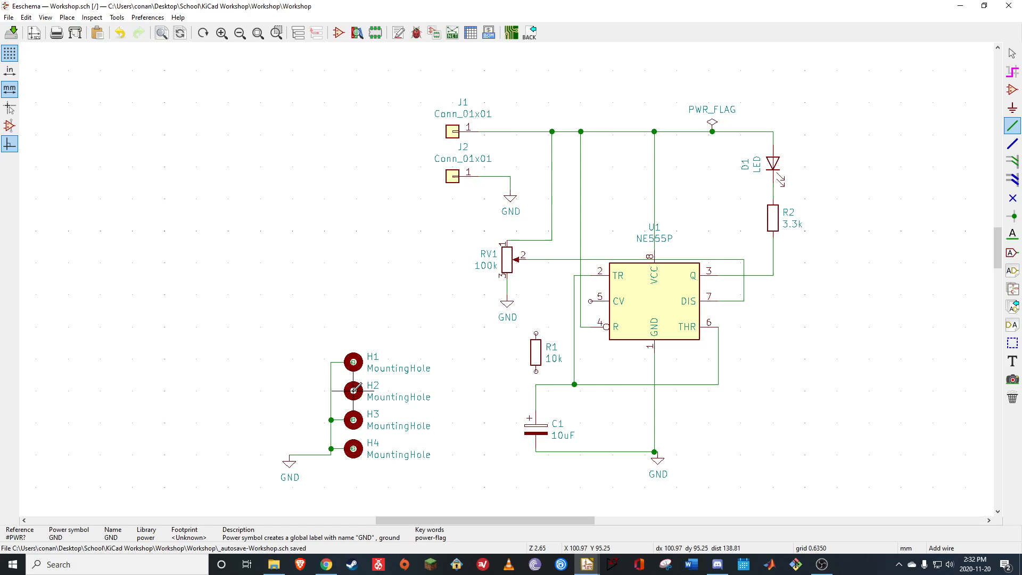
click(331, 390)
click(357, 231)
key(Escape)
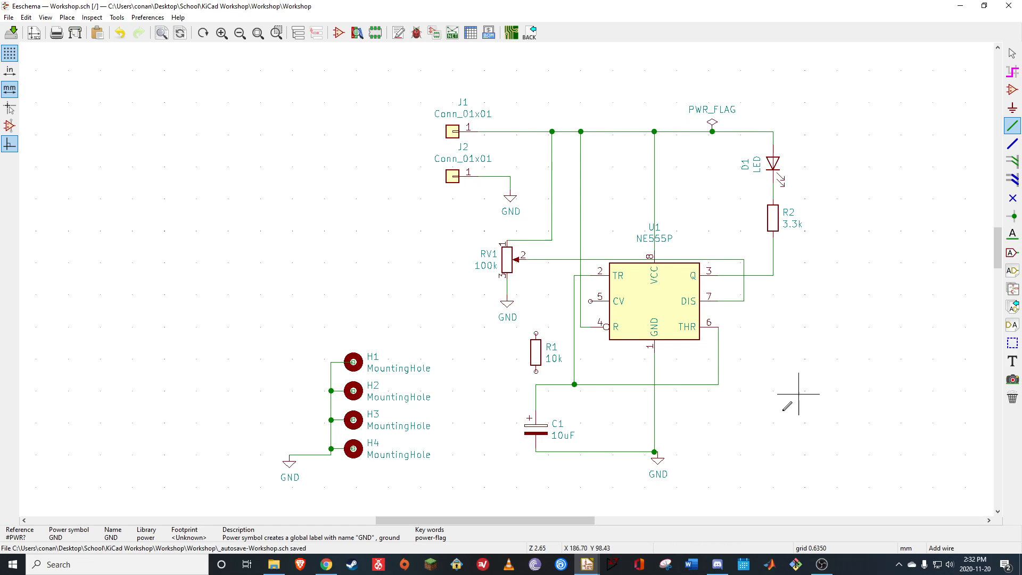
Place a second PWR_FLAG symbol on the GND connection beside the mounting holes
click(1013, 91)
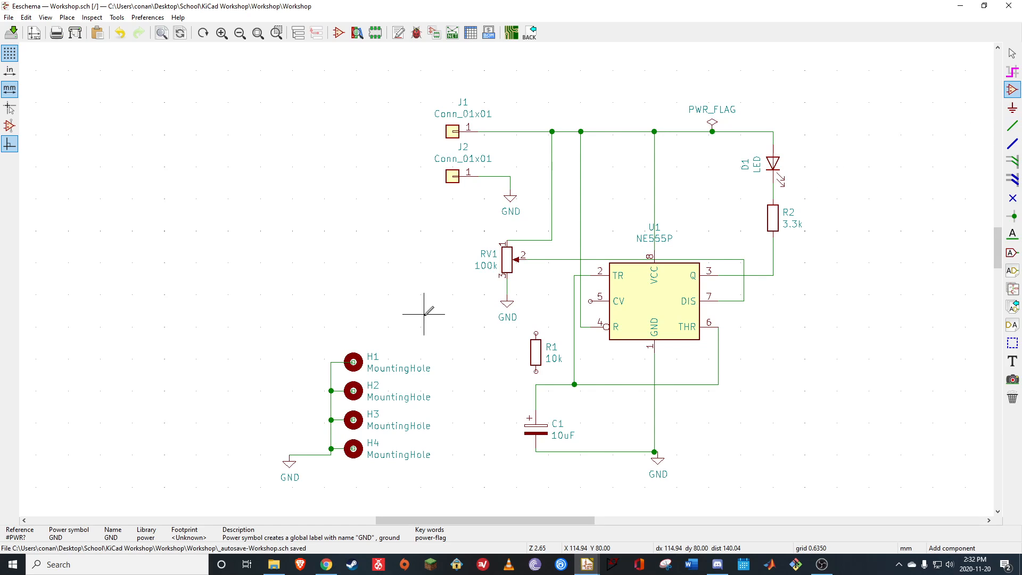
click(424, 313)
click(330, 175)
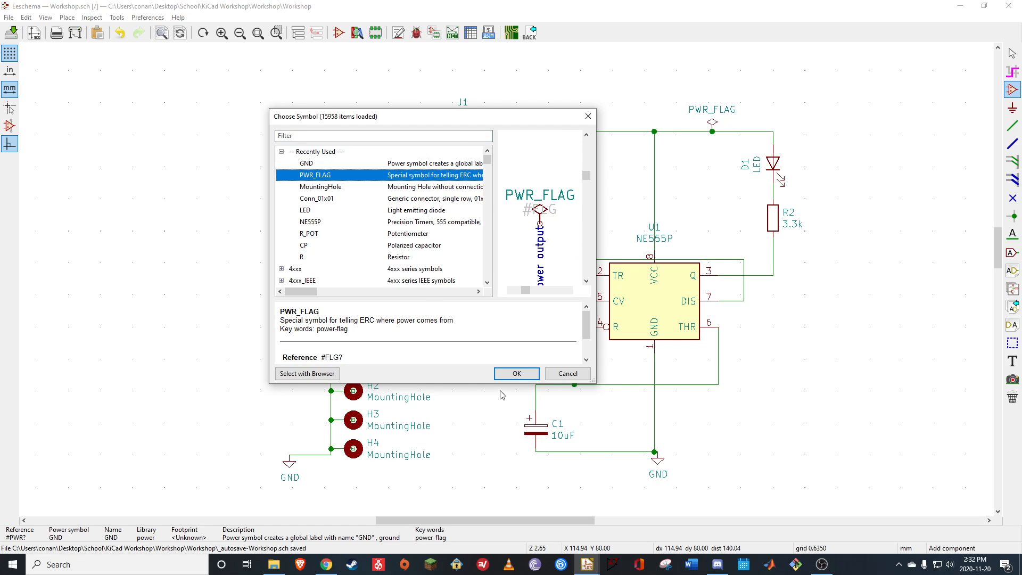
click(516, 373)
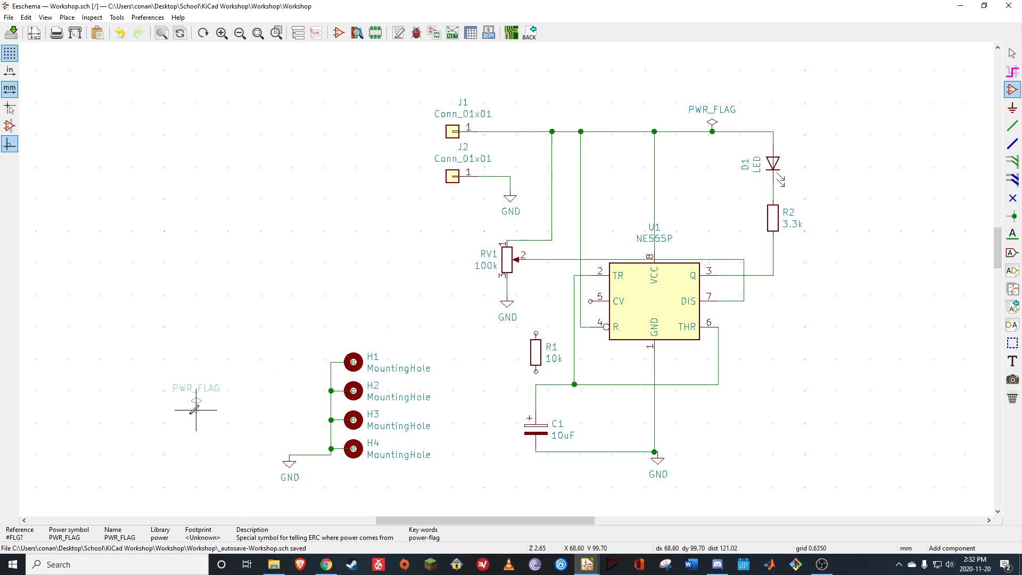
click(289, 455)
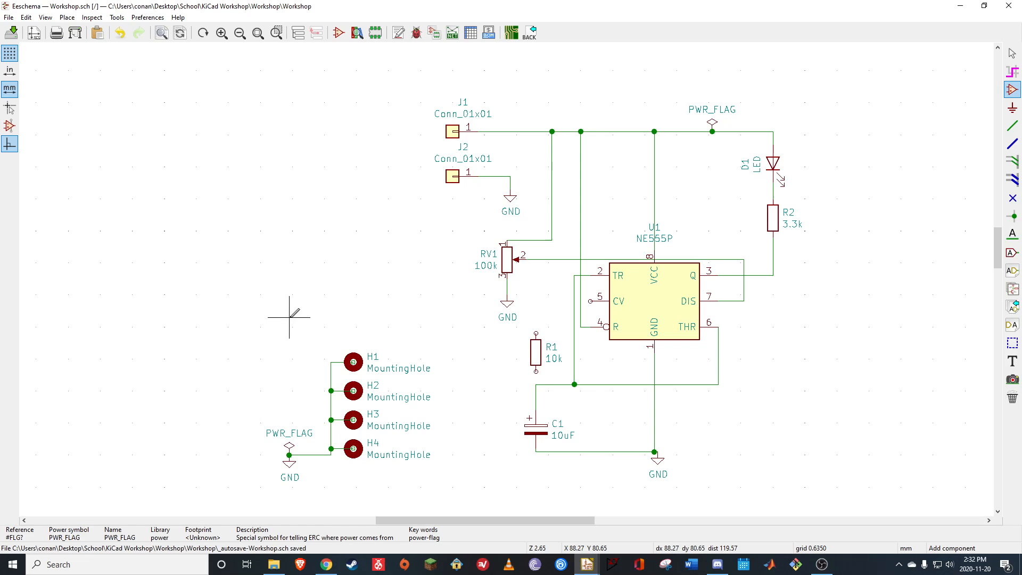
key(Escape)
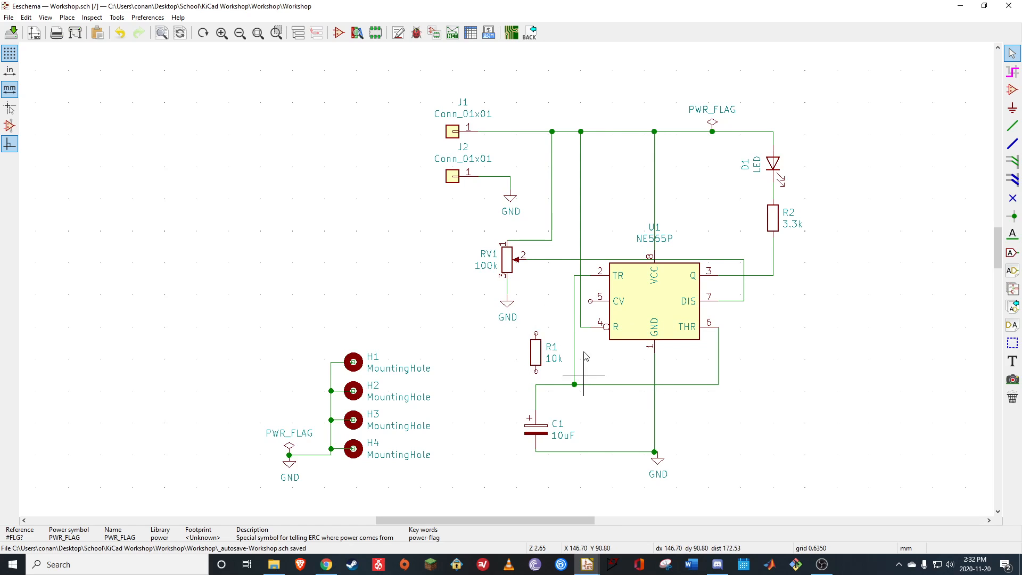
Reopen KiCad Workshop Goal from the KiCad Workshop folder and position it beside the schematic to compare the circuits
click(833, 562)
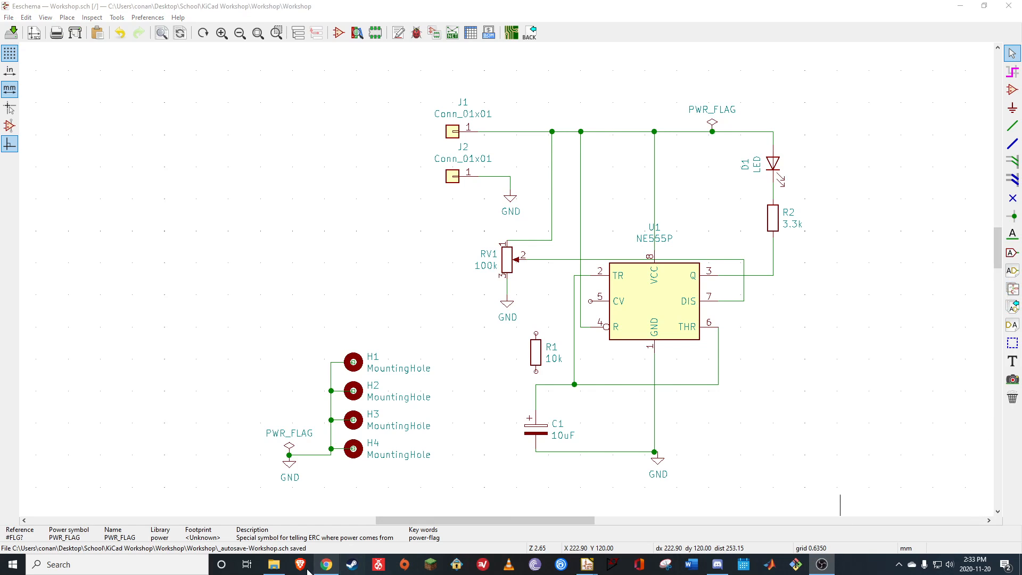
click(274, 564)
double_click(293, 204)
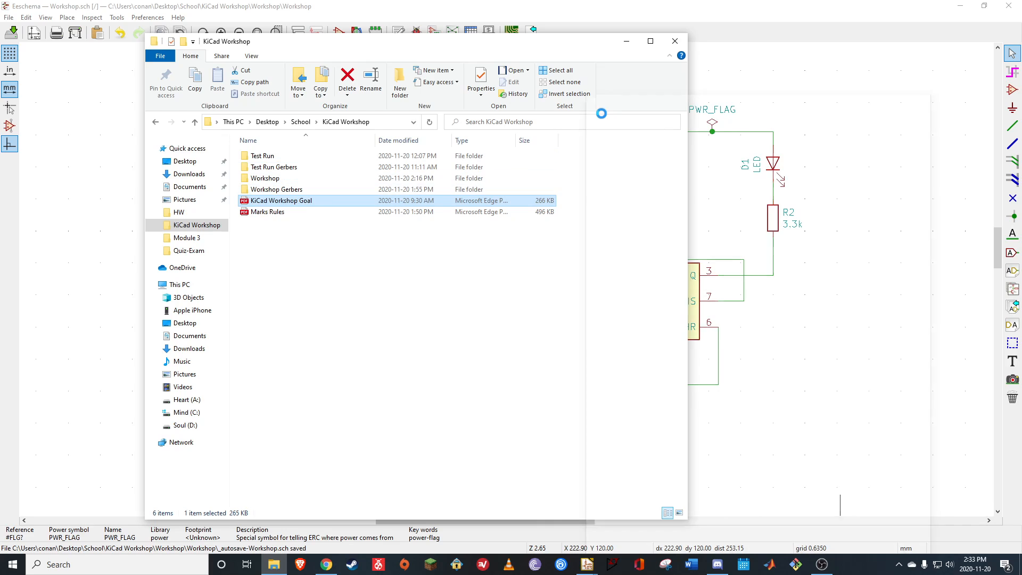
click(627, 41)
drag(815, 101, 925, 72)
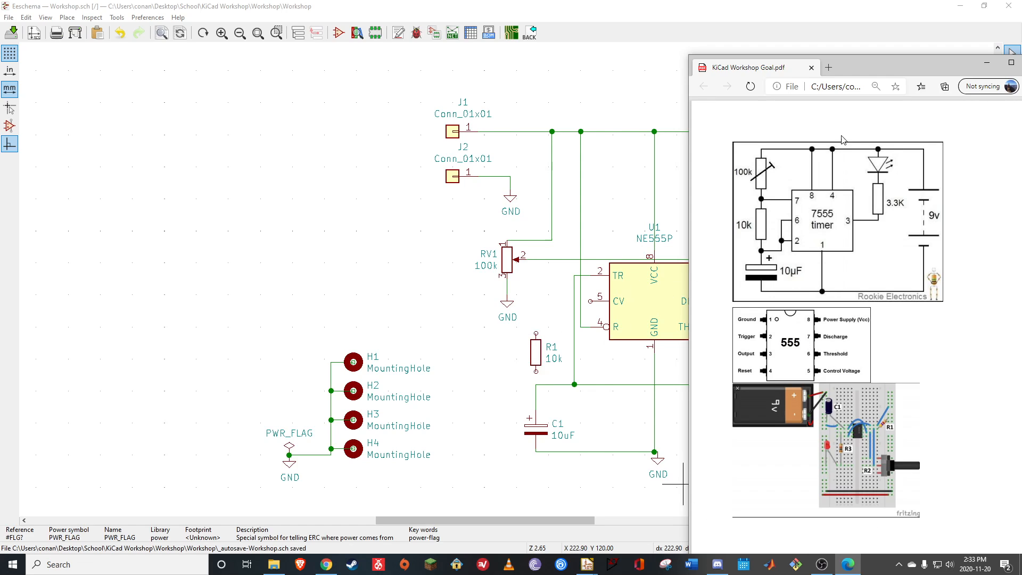
Wire R1 between the RV1 wiper line and the wire above C1, and check the circuit against the reference PDF
click(751, 18)
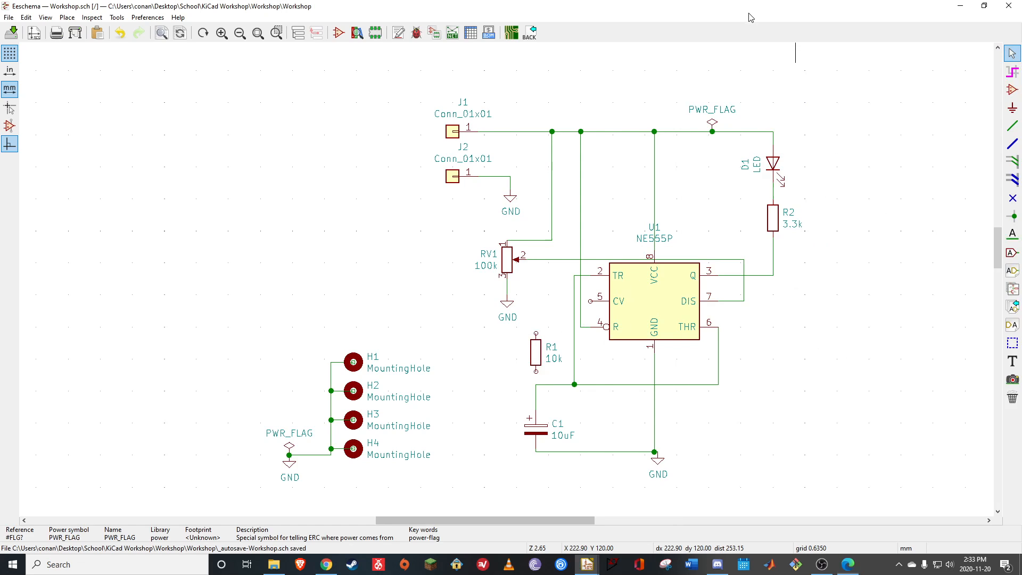
click(1012, 126)
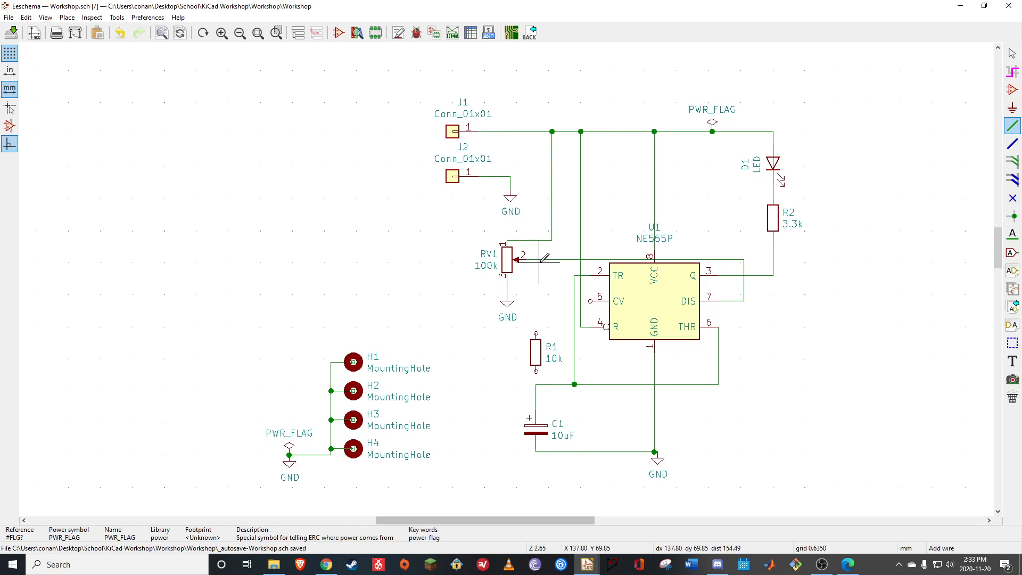
click(536, 333)
click(536, 259)
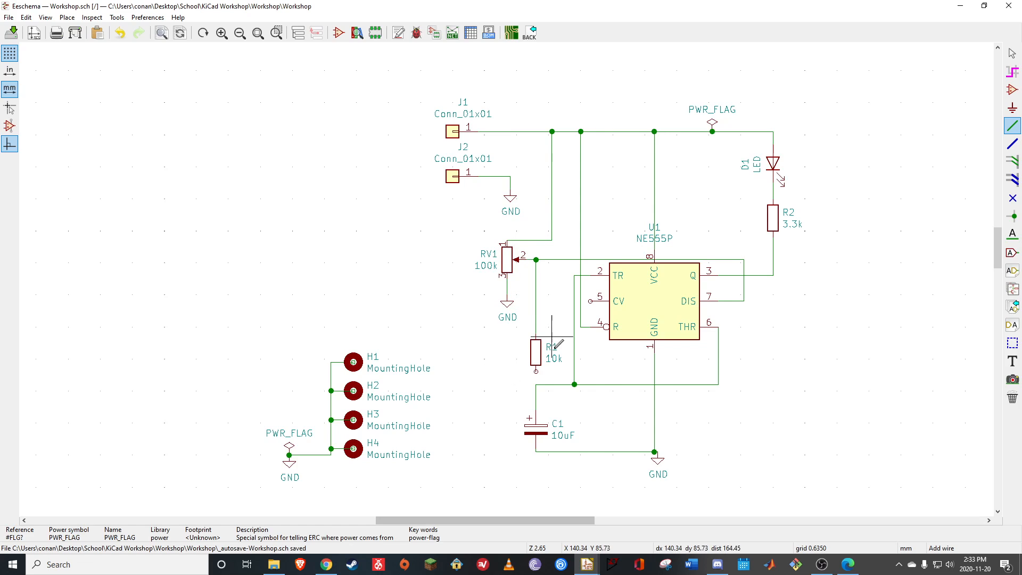
click(536, 372)
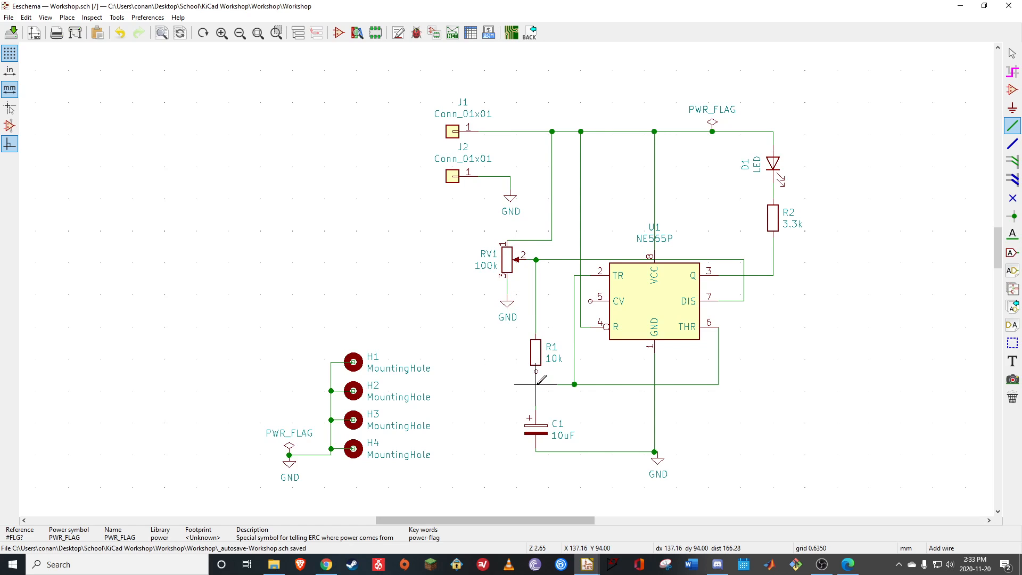
click(536, 384)
click(848, 564)
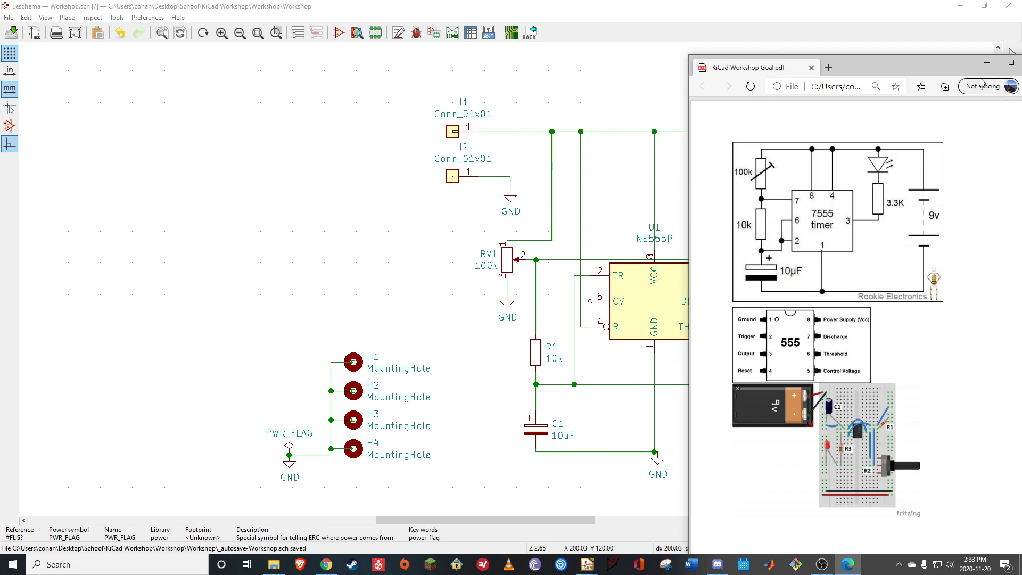
click(987, 63)
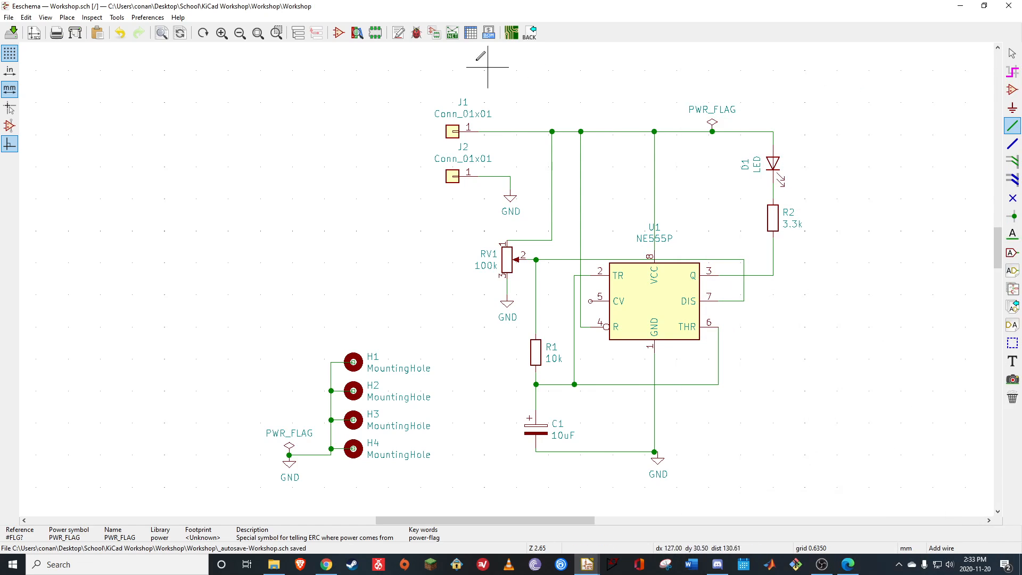
Run the electrical rules check on the schematic and review its report
click(417, 35)
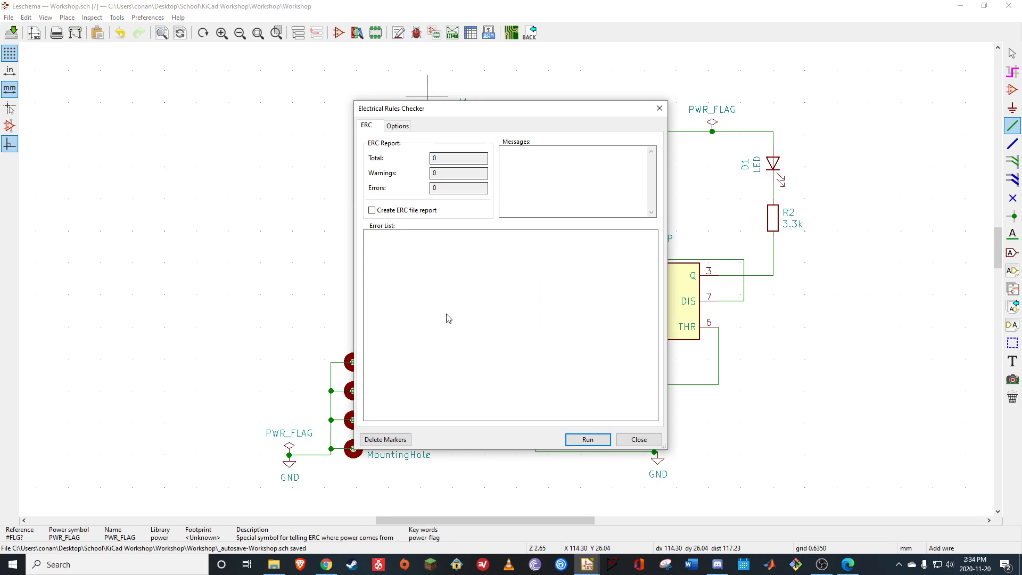
click(587, 439)
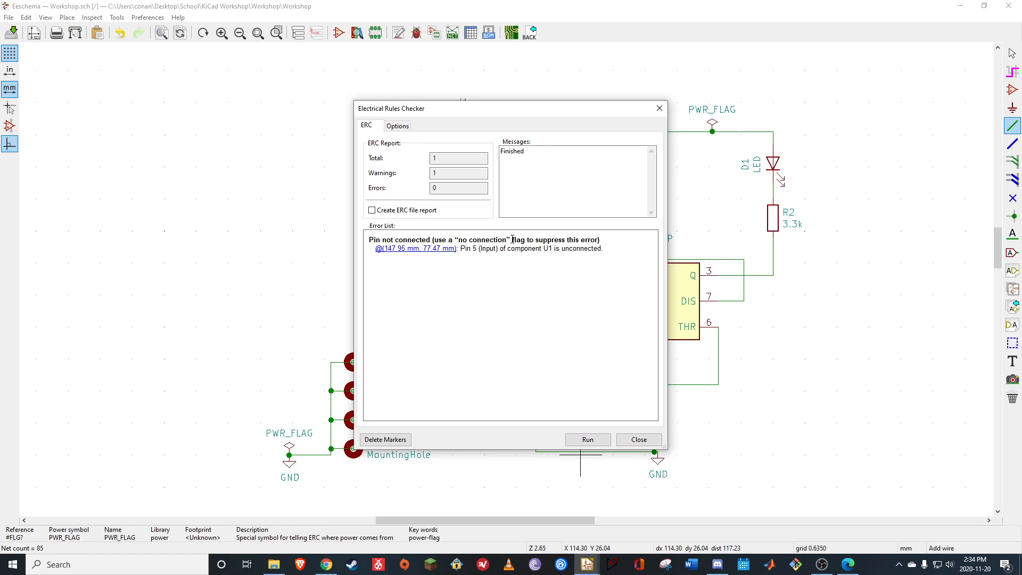
click(659, 108)
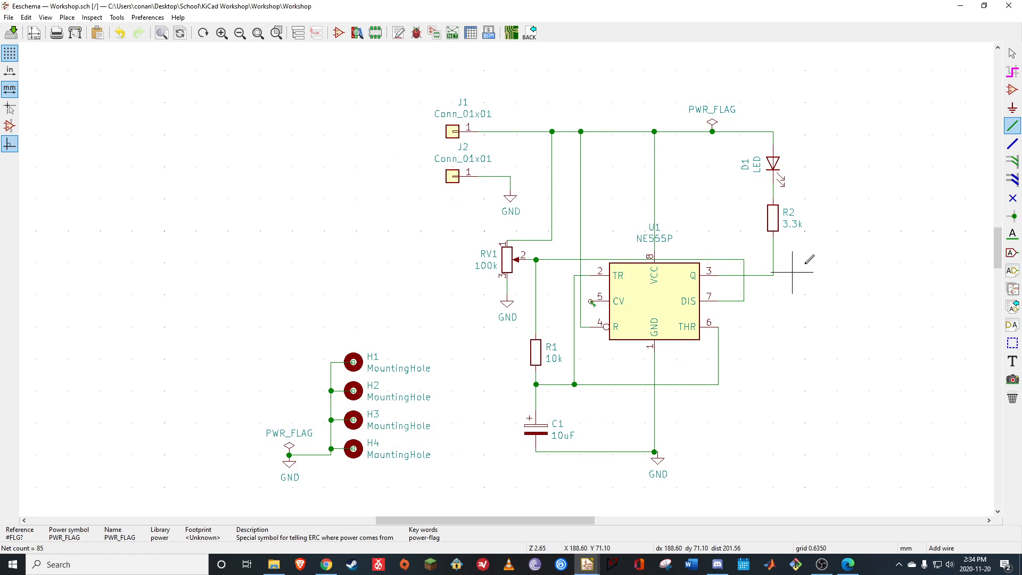
Place a no-connection flag on pin 5 (CV) of U1
click(1012, 198)
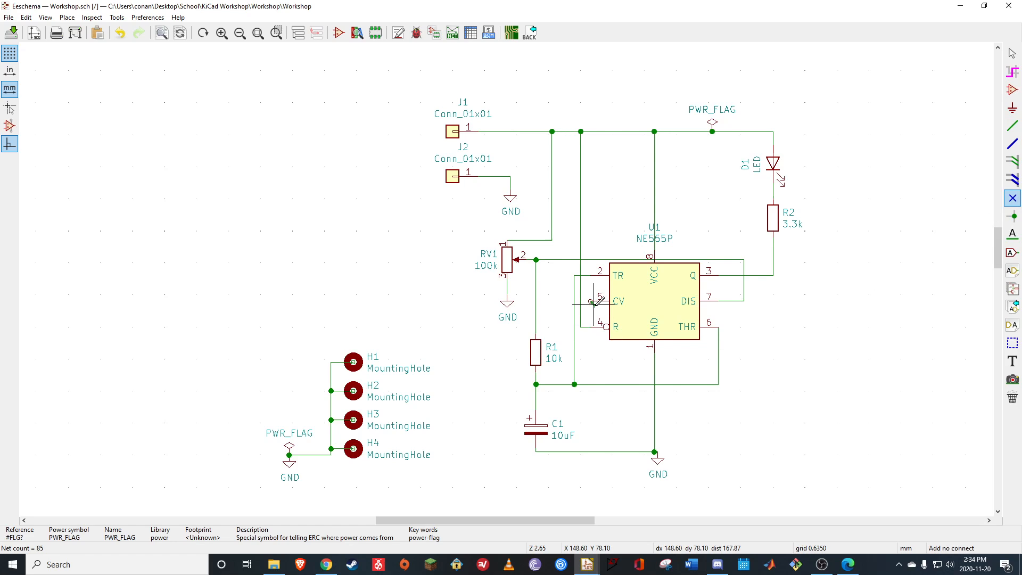
scroll(591, 302, up, 4)
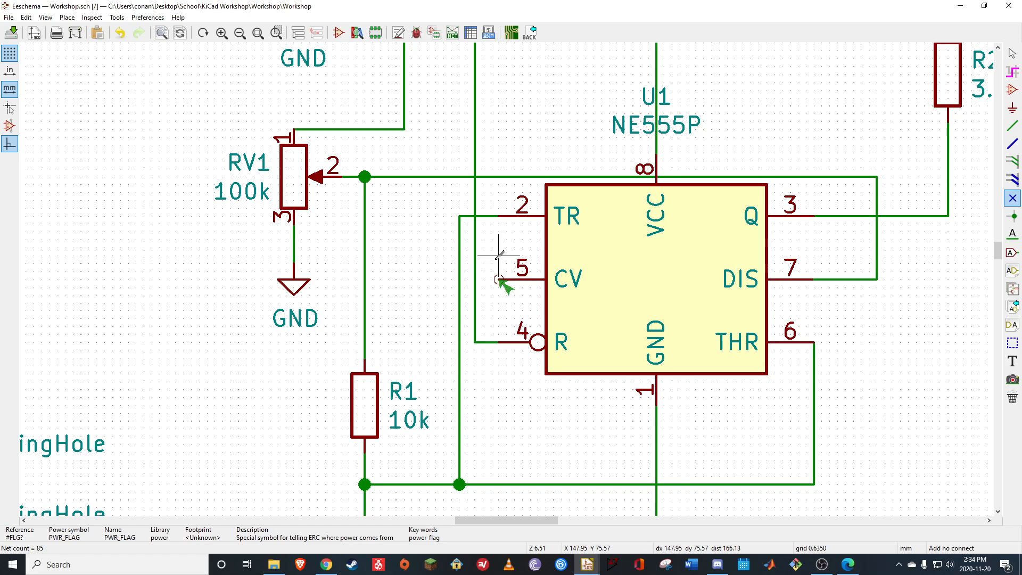
click(1012, 202)
click(499, 279)
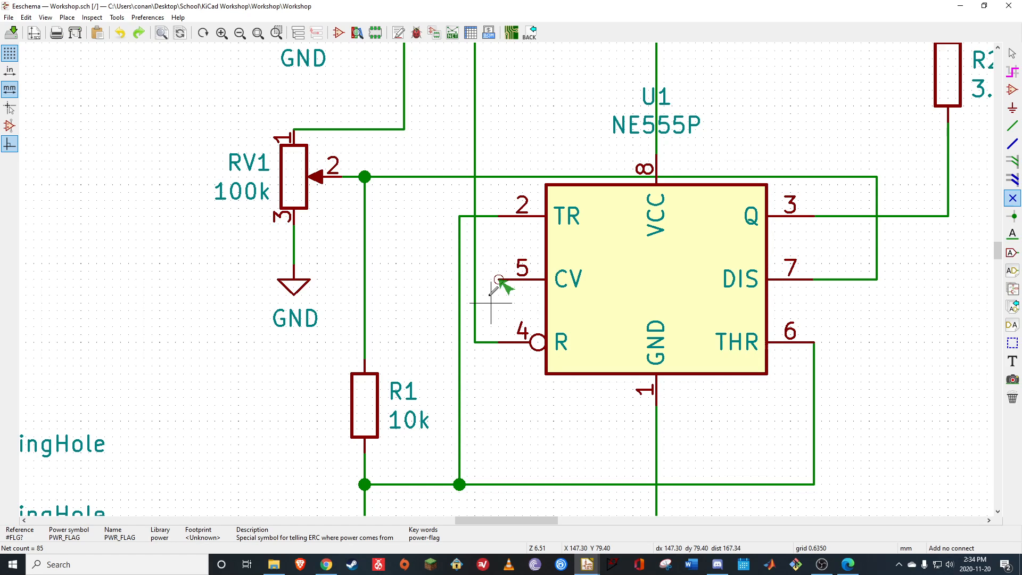
click(498, 279)
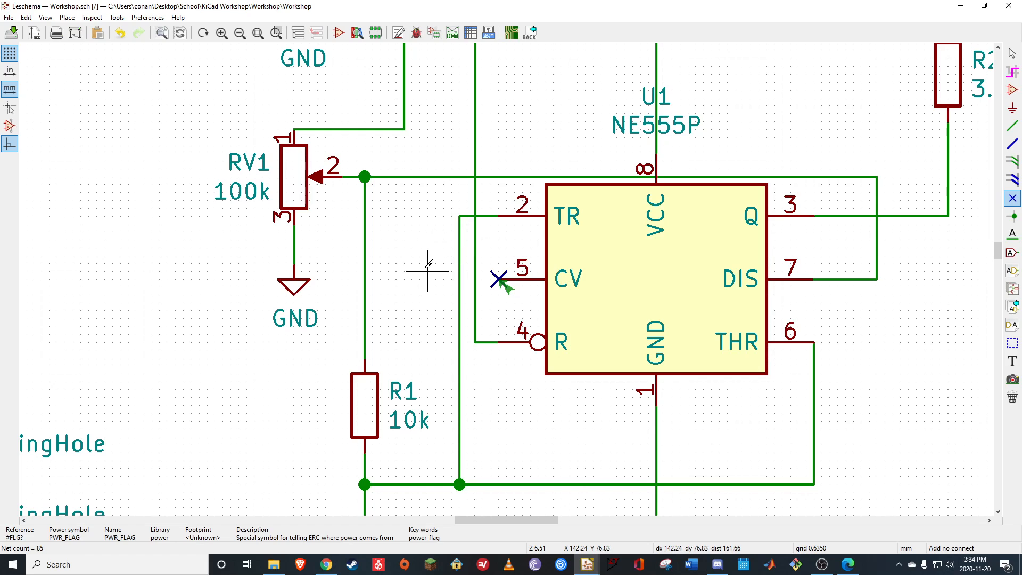
Rerun the electrical rules check with U1's CV pin flagged as not connected
scroll(427, 270, down, 5)
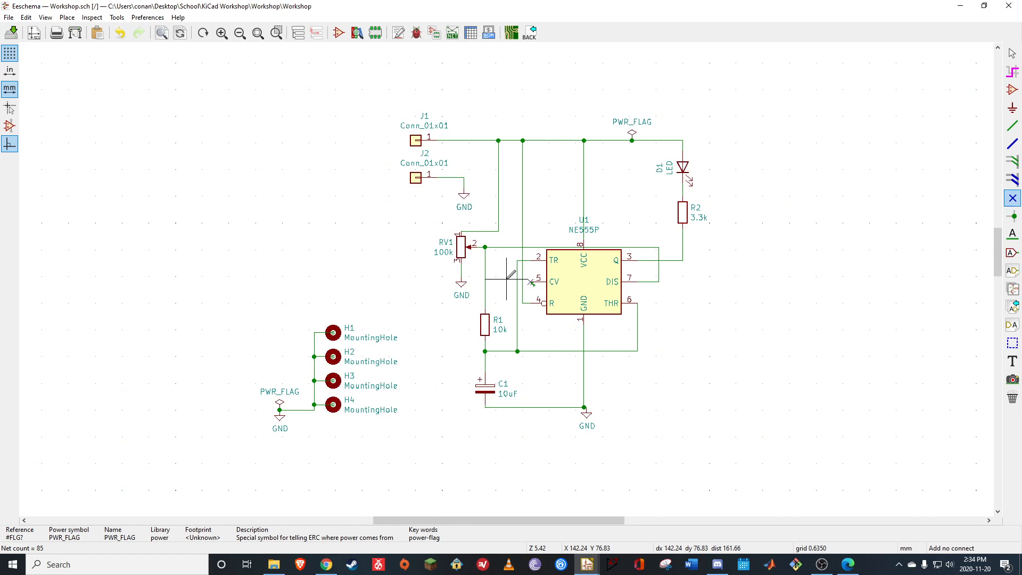
scroll(506, 278, up, 2)
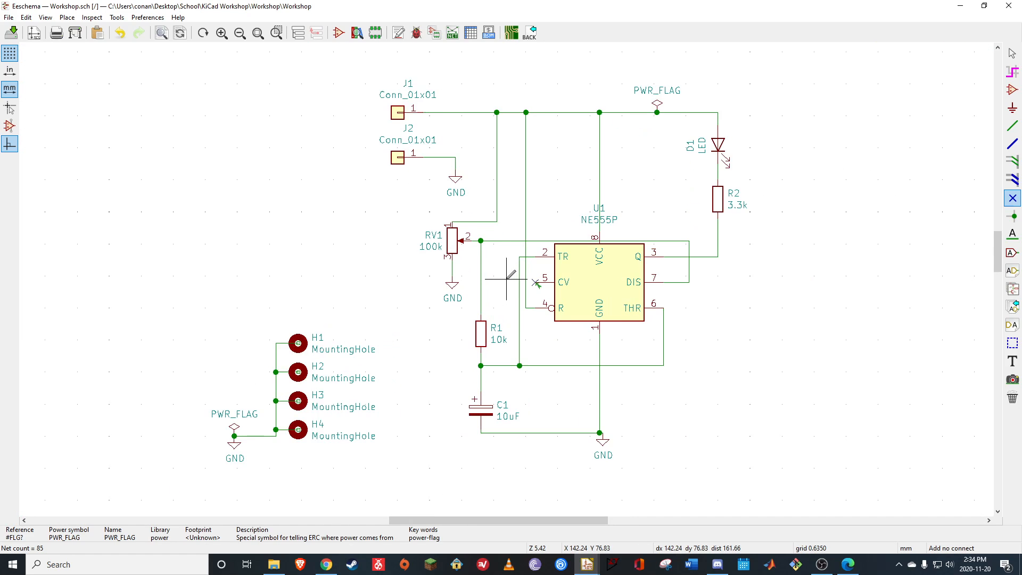
click(416, 33)
click(587, 438)
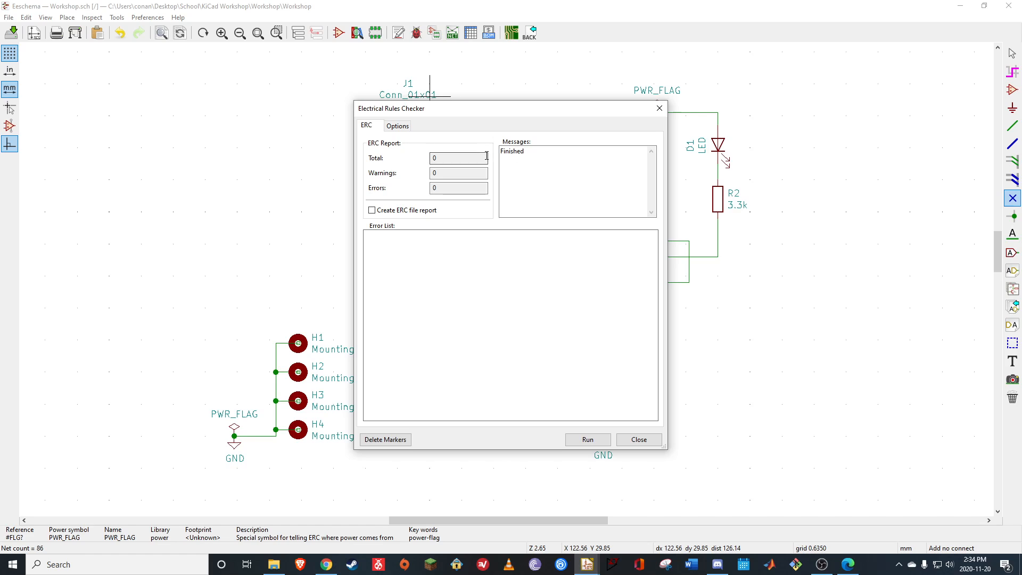
click(659, 108)
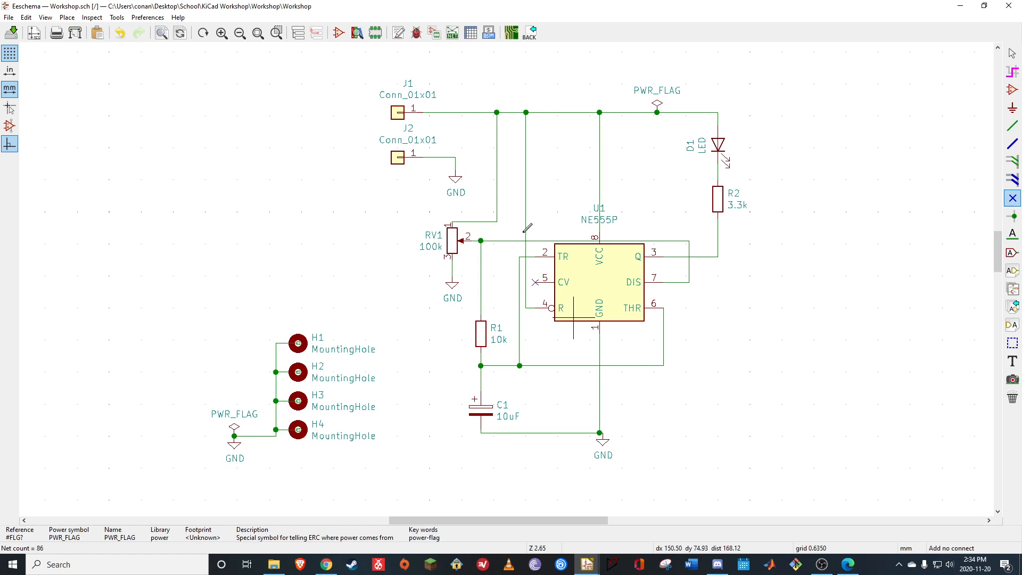
Generate the Pcbnew netlist in default format and save it as Workshop in the project folder
click(453, 35)
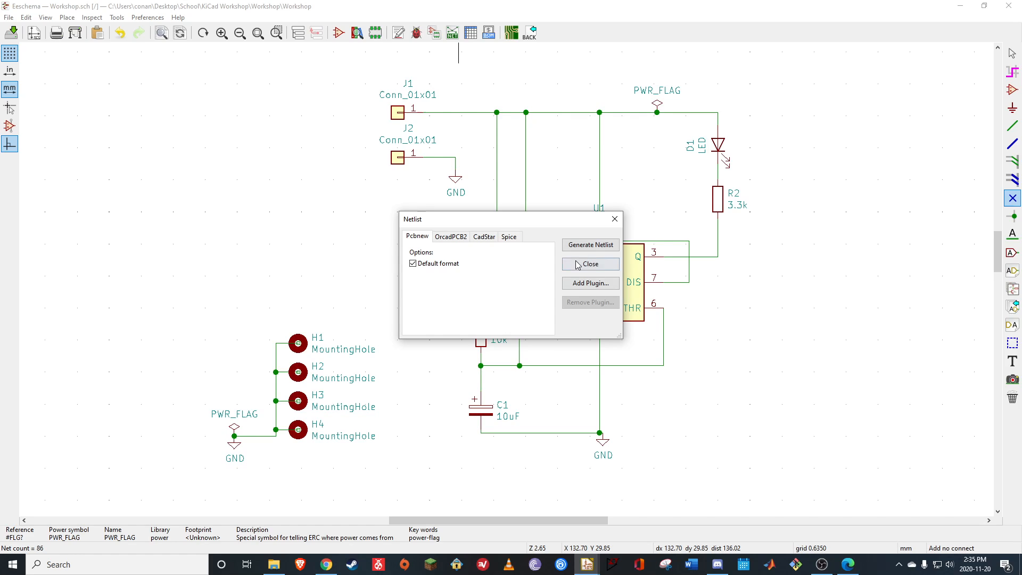
click(592, 249)
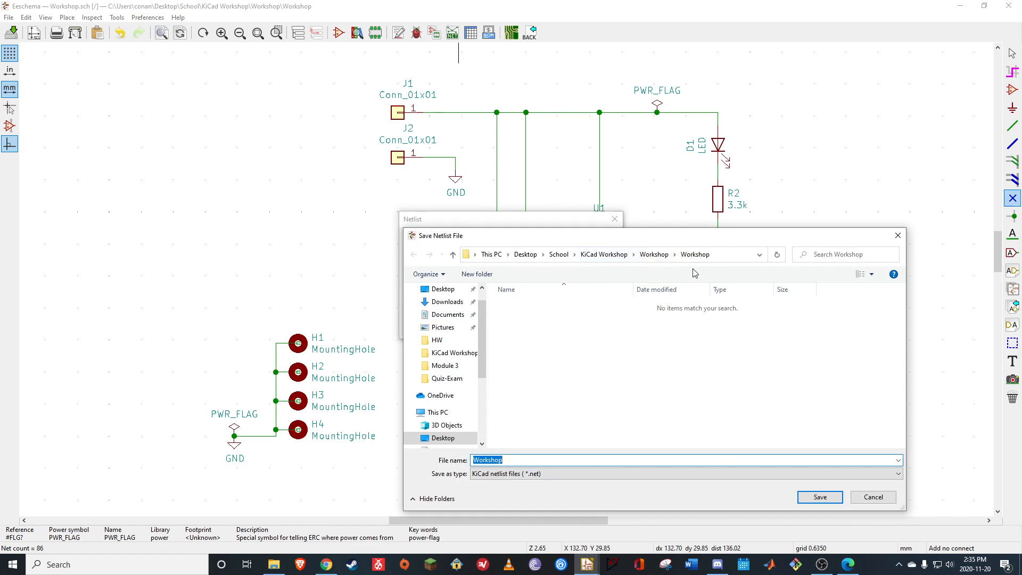
click(814, 496)
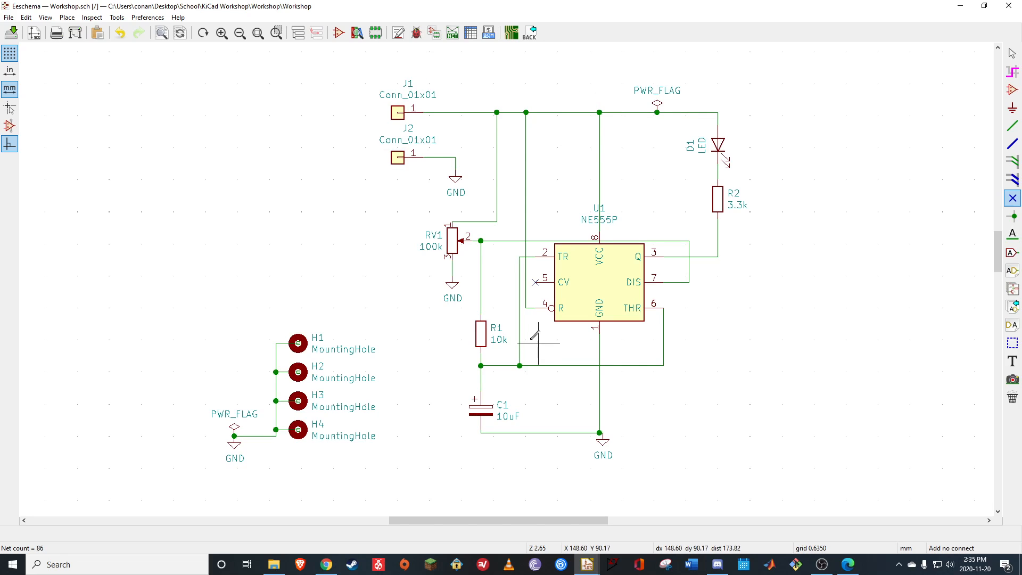
Open footprint assignment and examine the listed entries for U1, C1, D1, H1, J1, R1, R2 and RV1
click(433, 34)
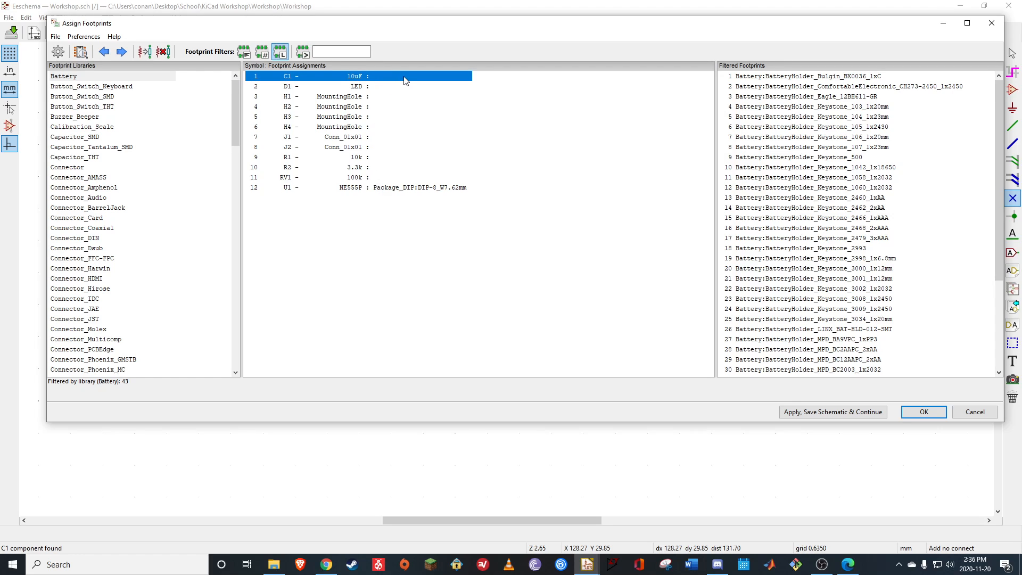
click(357, 188)
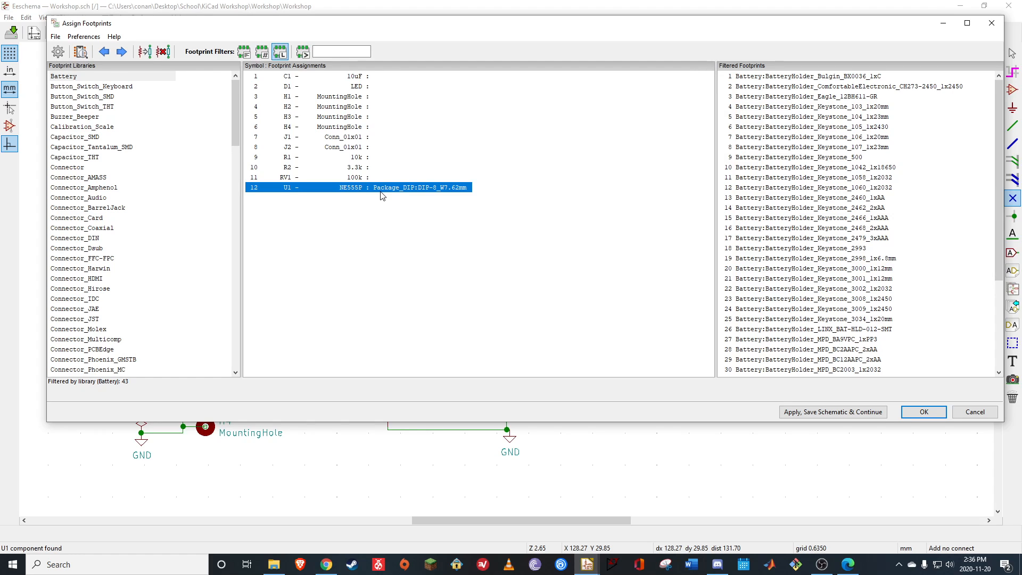
click(356, 78)
click(359, 88)
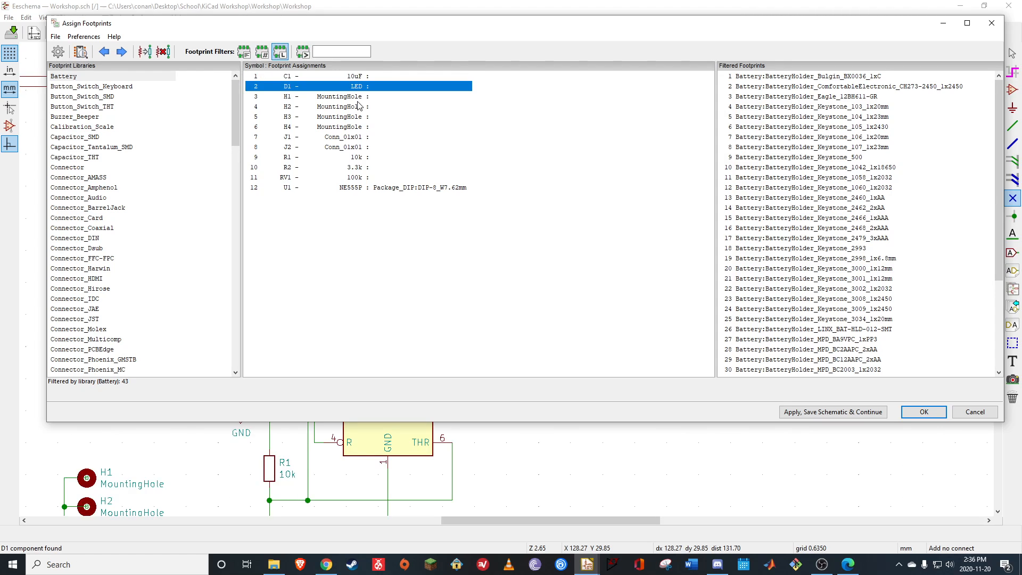
click(359, 98)
click(350, 138)
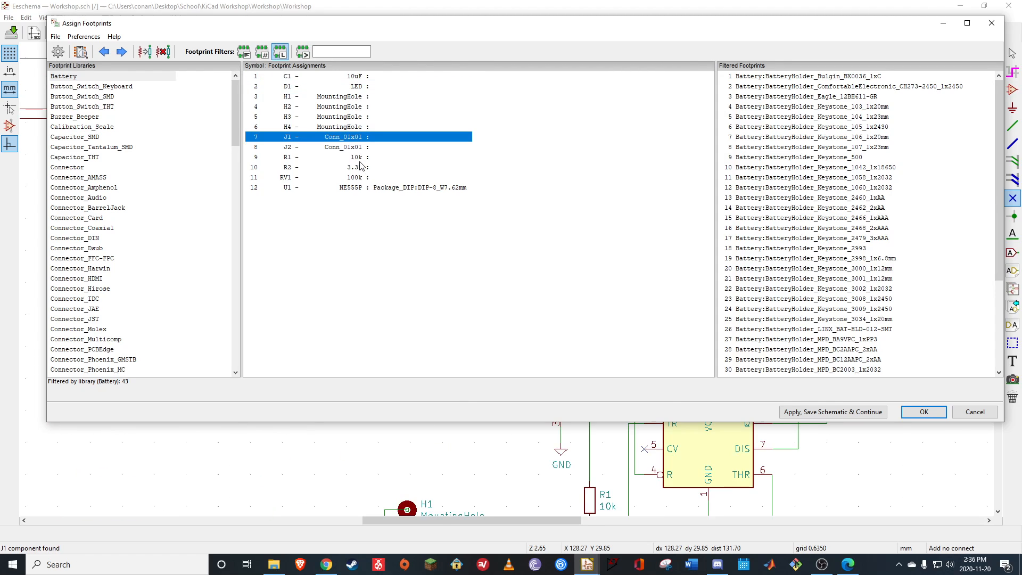
click(357, 159)
click(358, 168)
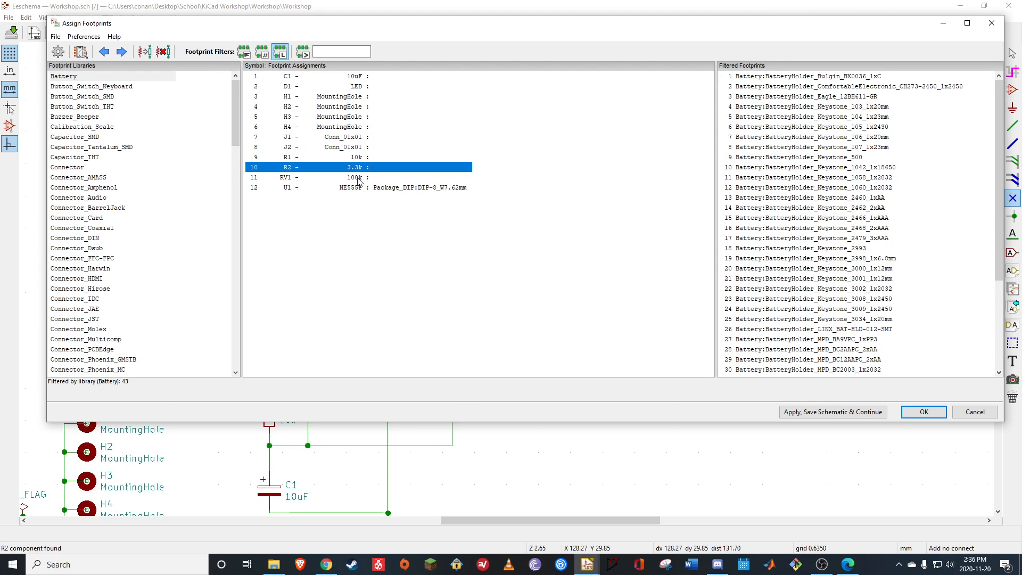
click(359, 178)
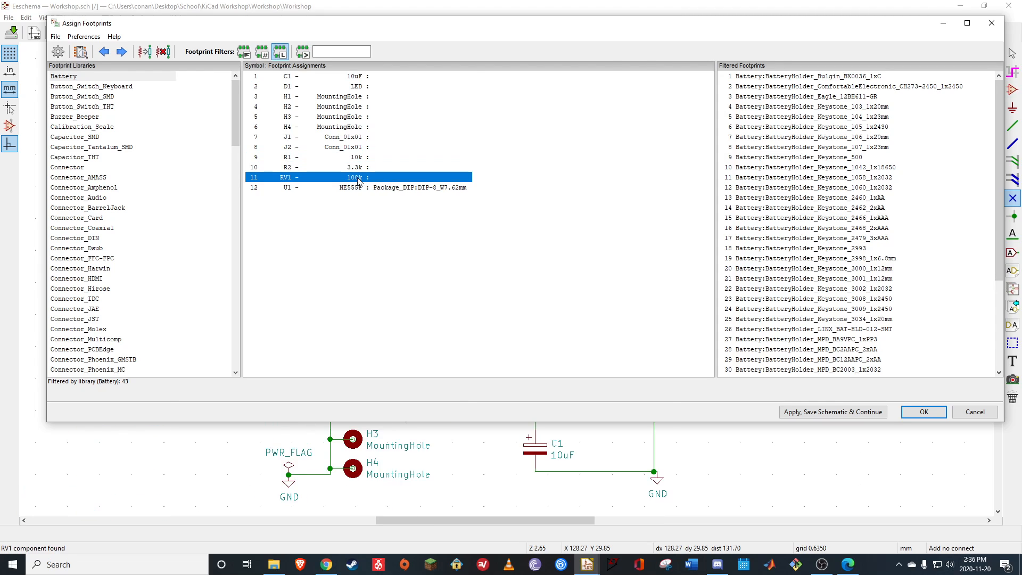
Select C1 for footprint assignment and browse the axial footprints in the Capacitor_THT library
click(360, 78)
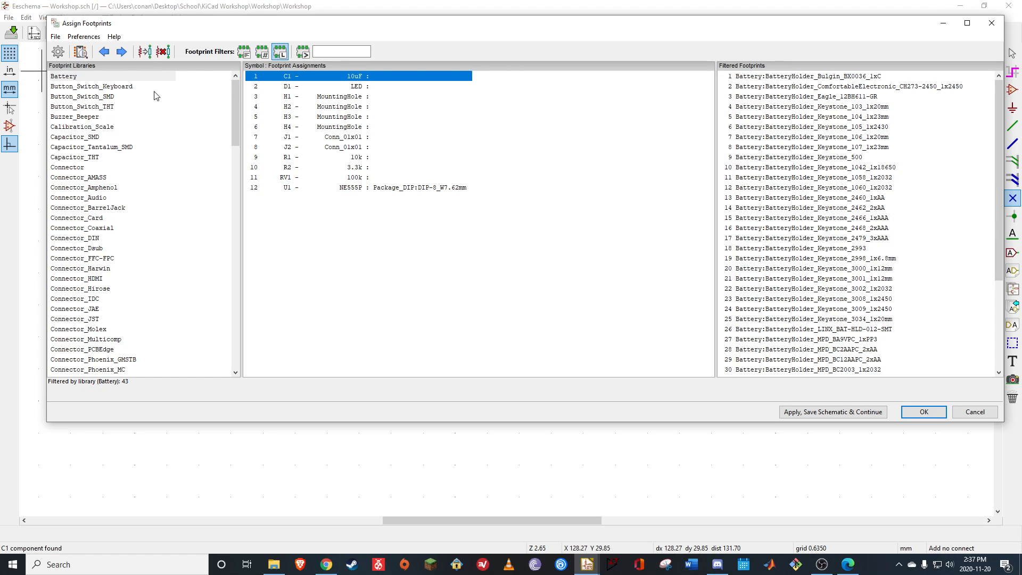
drag(237, 117, 208, 75)
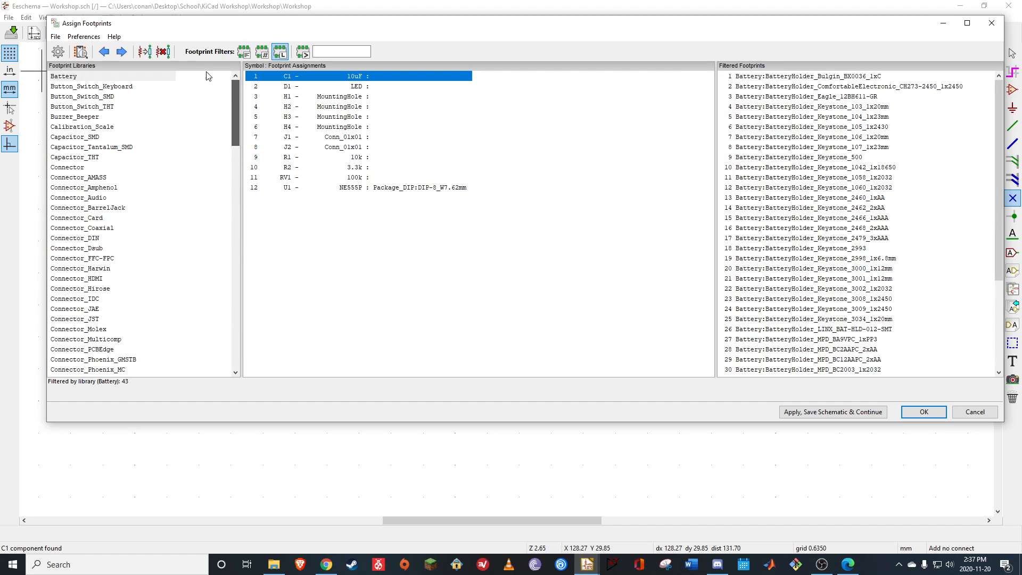
click(84, 138)
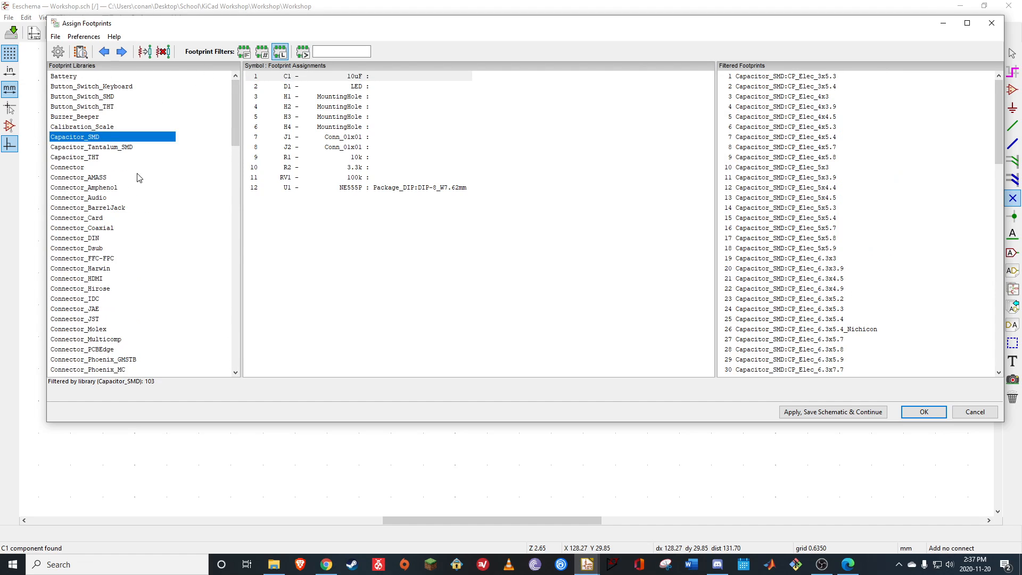
click(93, 159)
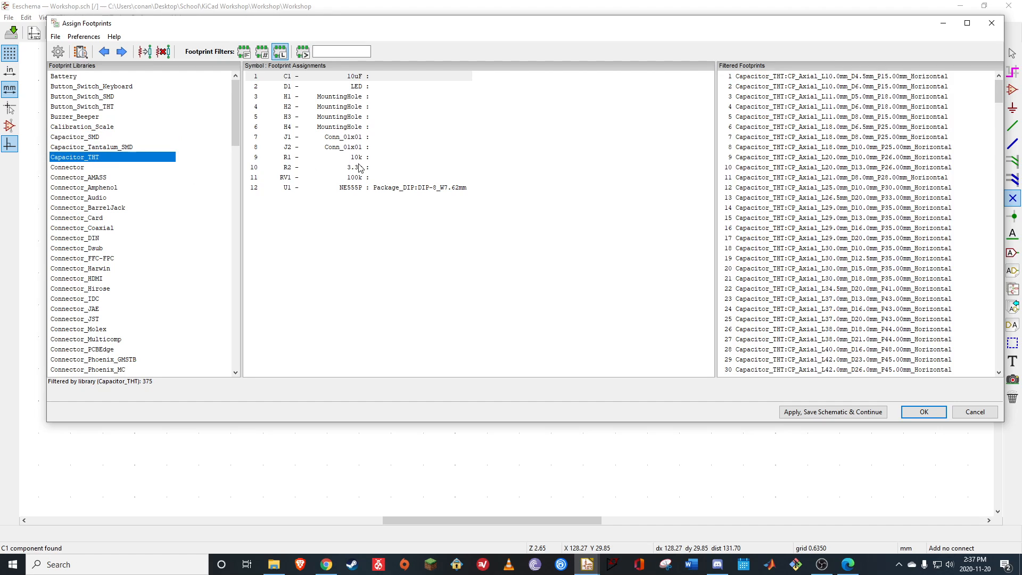
click(862, 87)
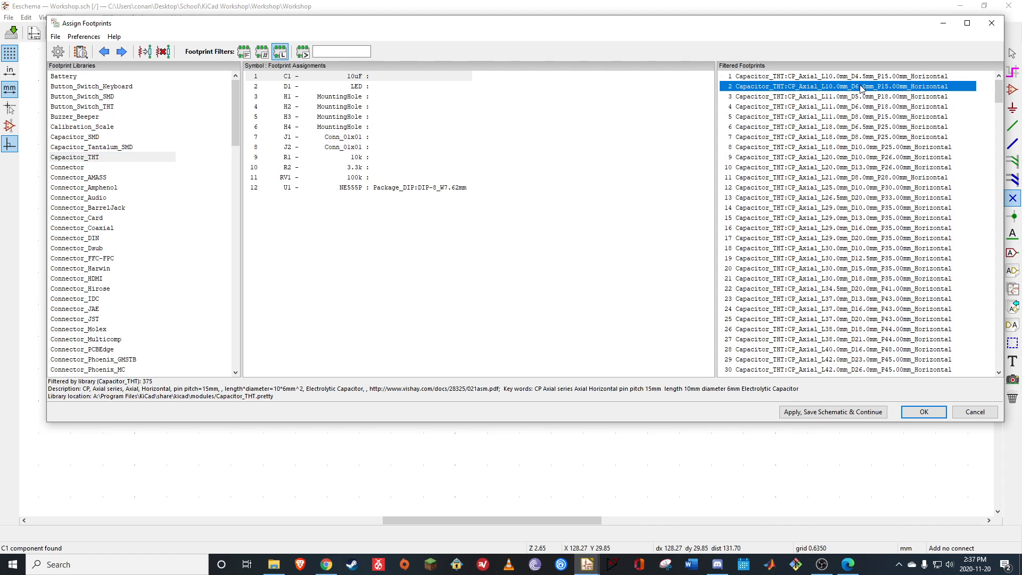
click(854, 116)
click(843, 208)
click(847, 298)
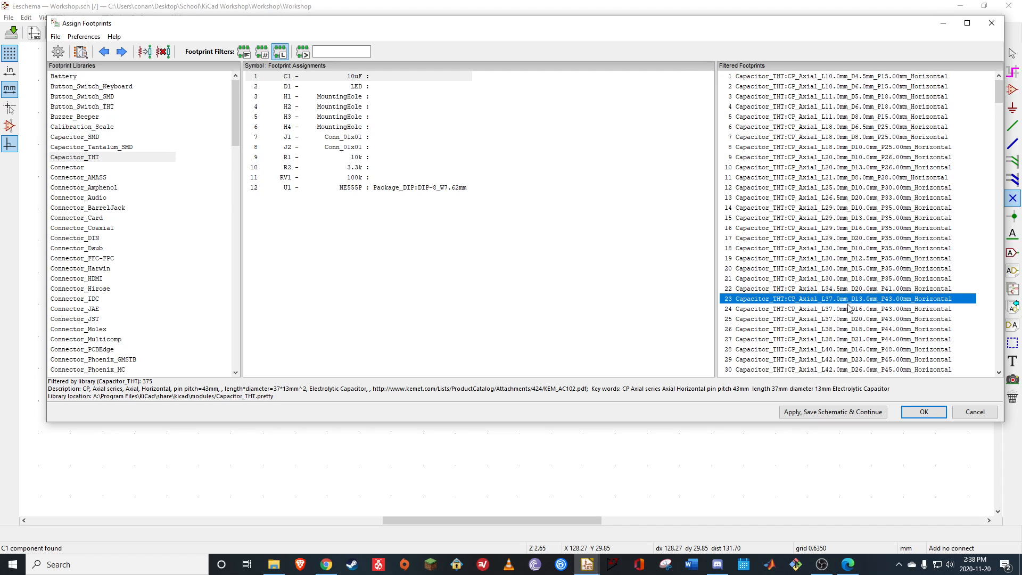
Find the CP_Radial_D8.0mm_P2.50mm footprint in the Capacitor_THT library and preview its pad layout
scroll(843, 297, down, 4)
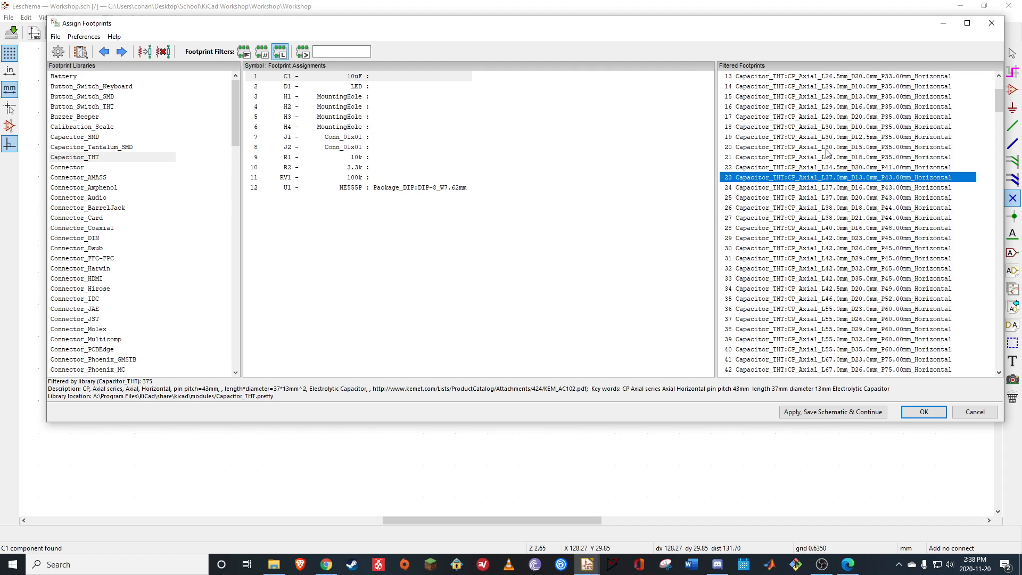
scroll(827, 153, down, 9)
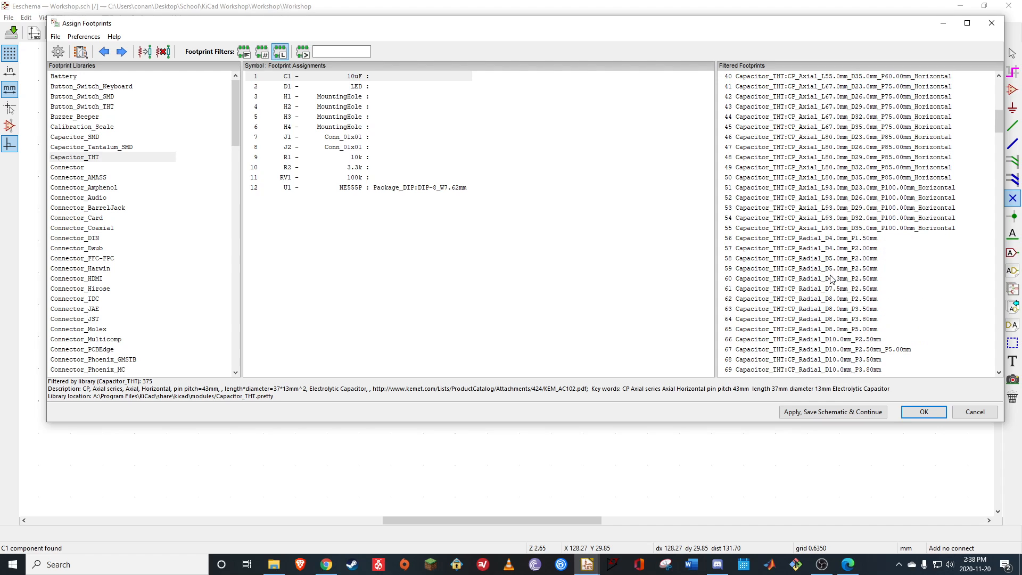
click(841, 301)
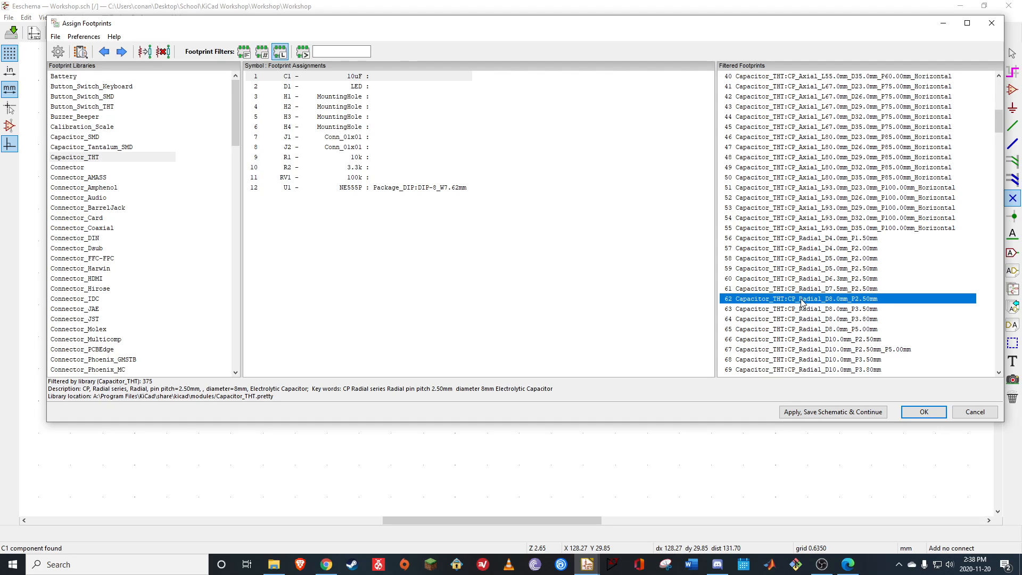
click(81, 52)
drag(512, 286, 540, 233)
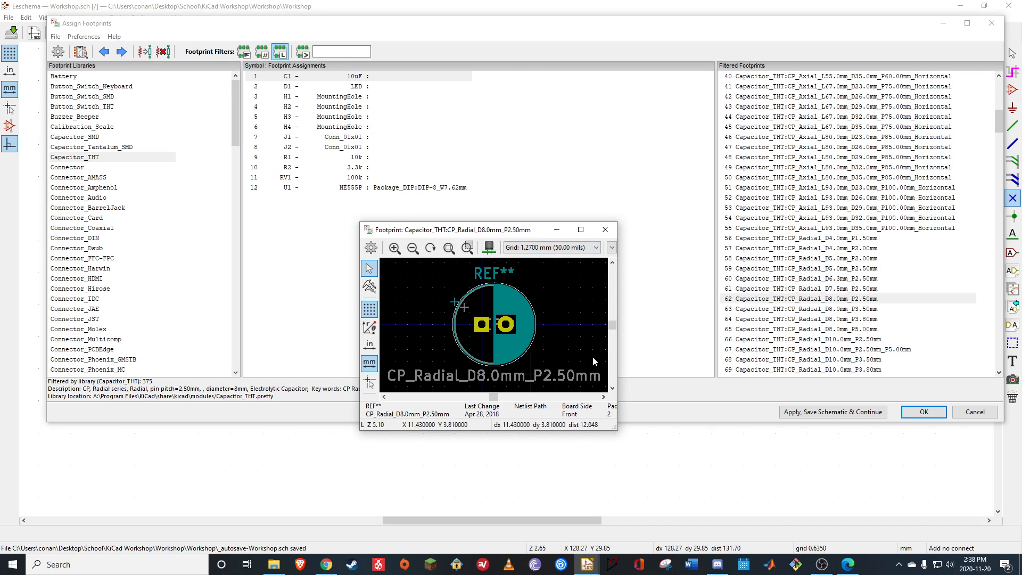
click(605, 230)
Assign the footprint Capacitor_THT:CP_Radial_D8.0mm_P2.50mm to capacitor C1
click(790, 300)
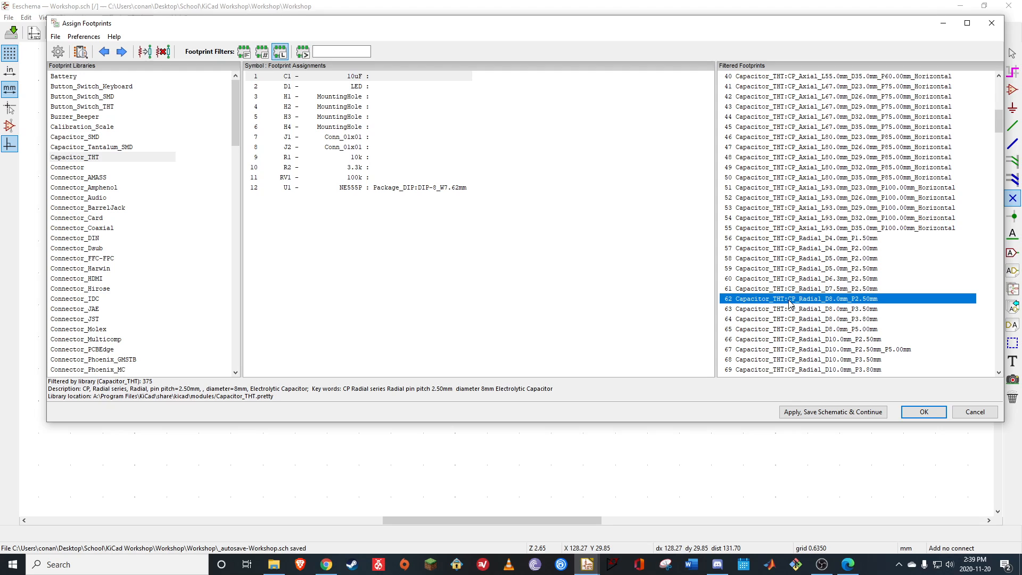
double_click(790, 301)
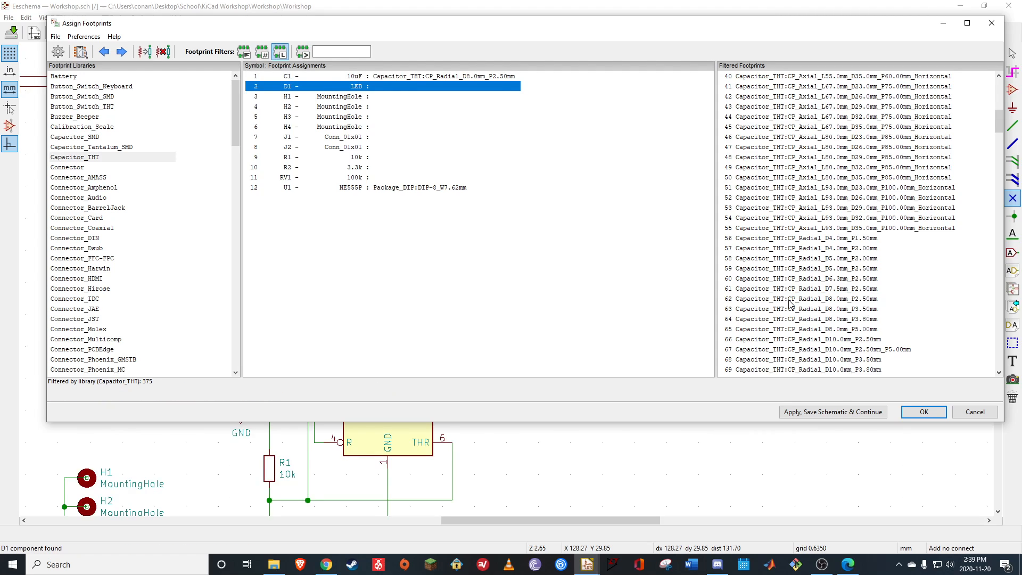
click(408, 78)
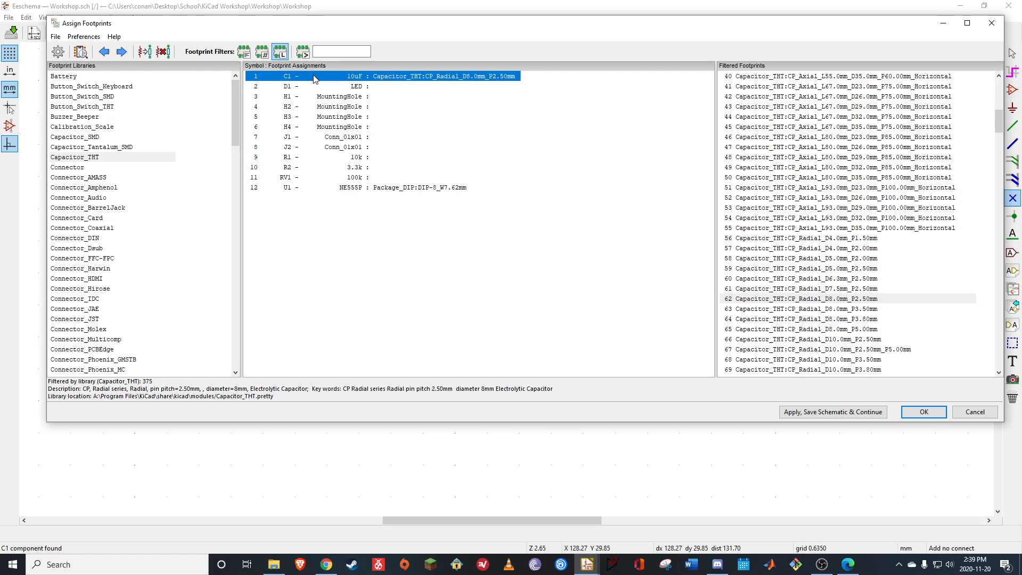
Assign the two-pin footprint LED_D8.0mm from the LED_THT library to D1
click(357, 87)
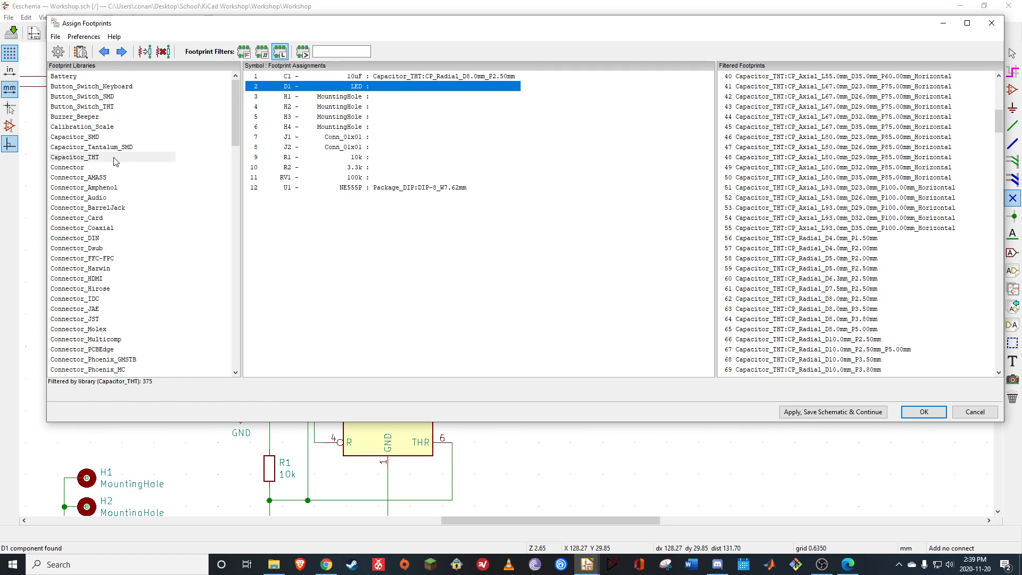
scroll(111, 251, down, 10)
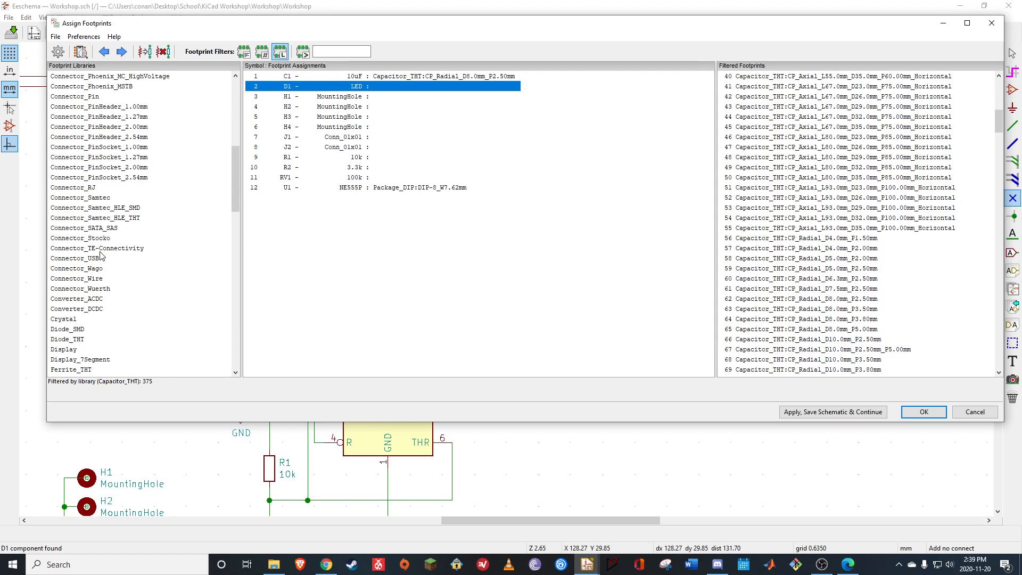
scroll(118, 287, down, 3)
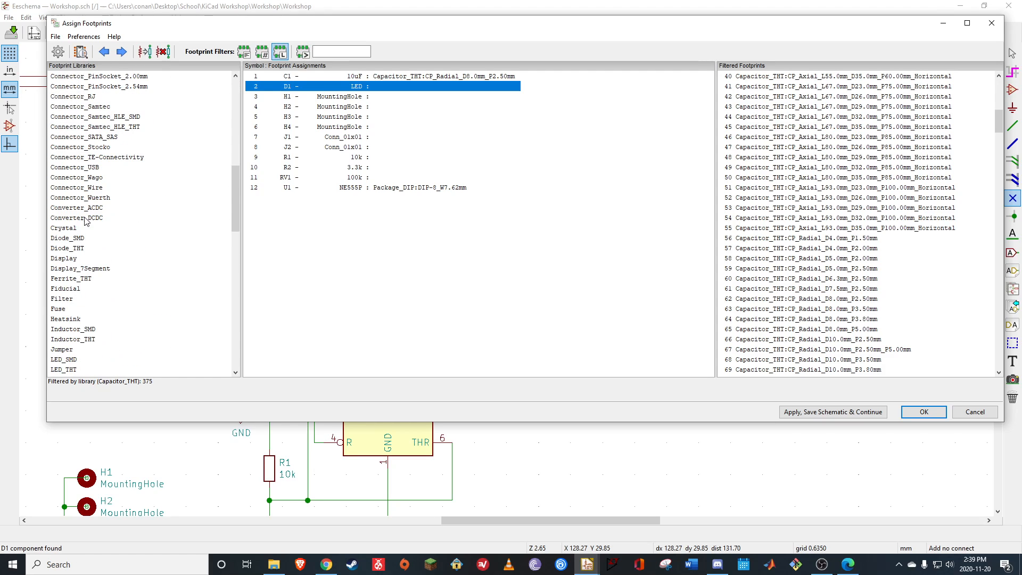
scroll(112, 325, down, 1)
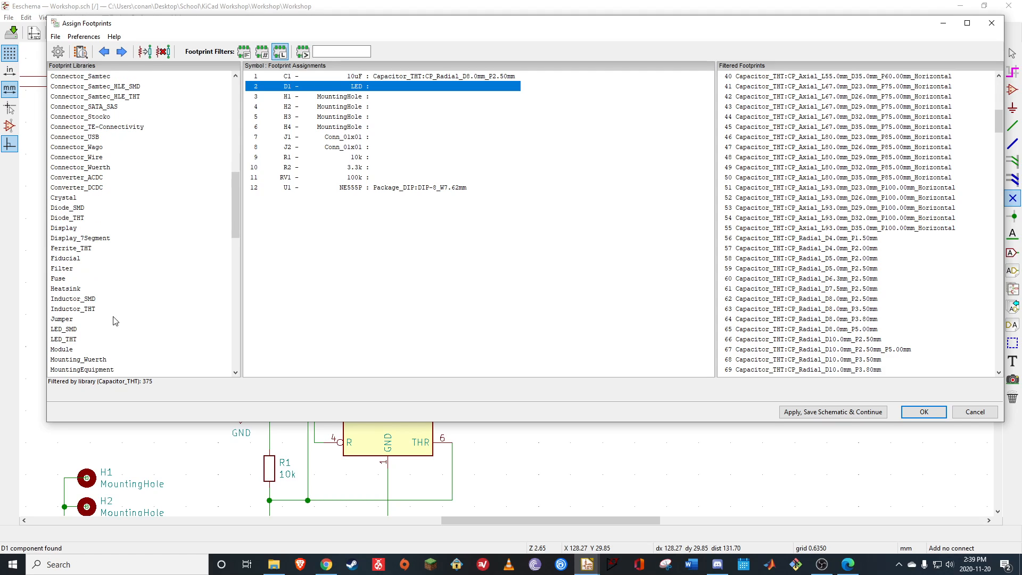
click(73, 340)
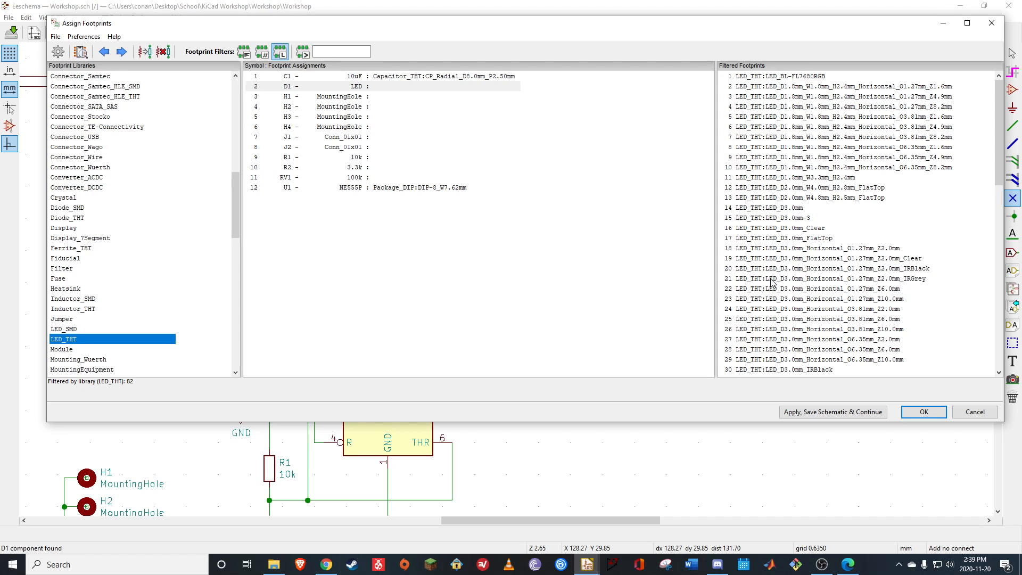
scroll(793, 269, down, 3)
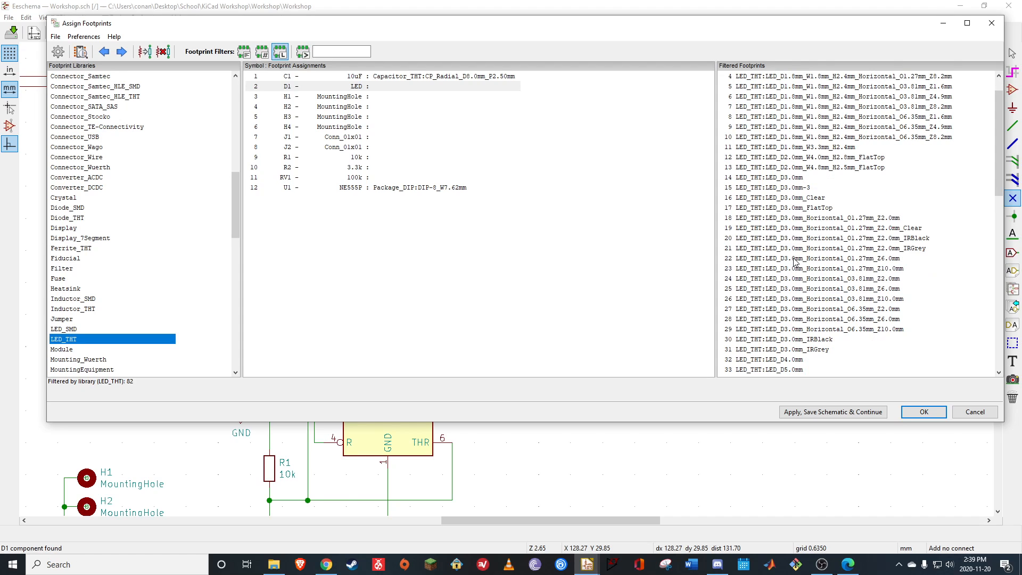
scroll(794, 261, down, 7)
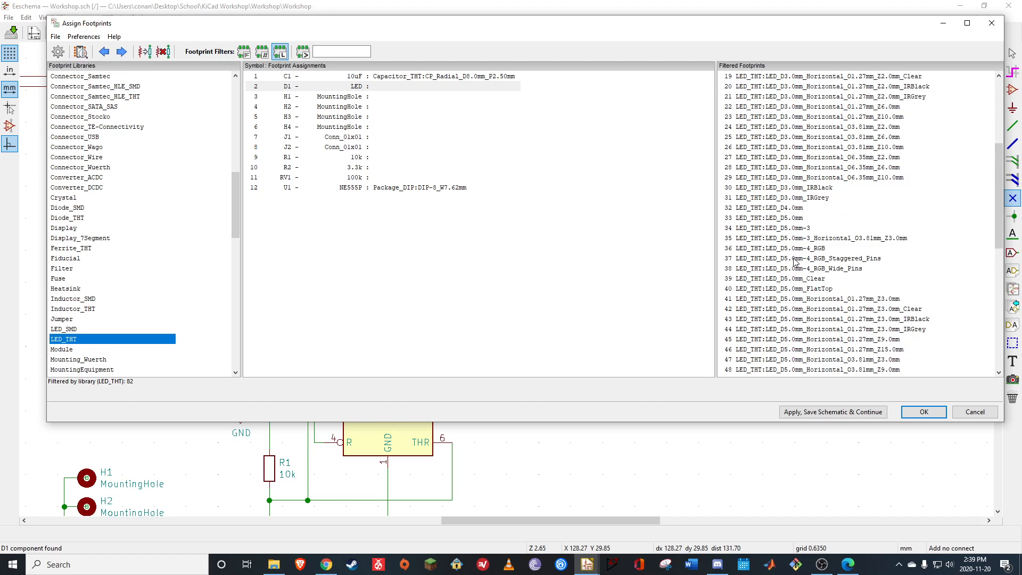
click(803, 330)
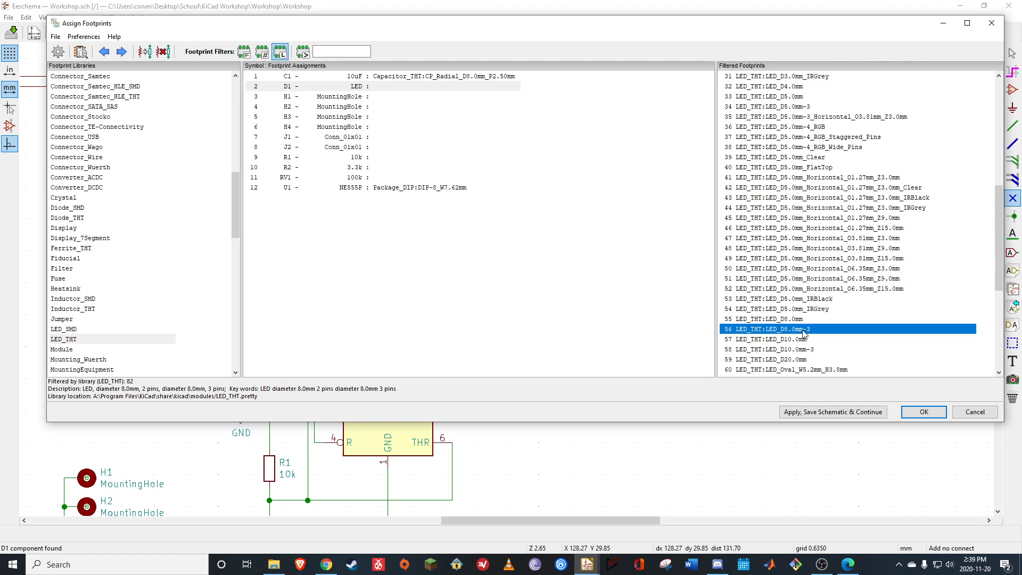
click(799, 321)
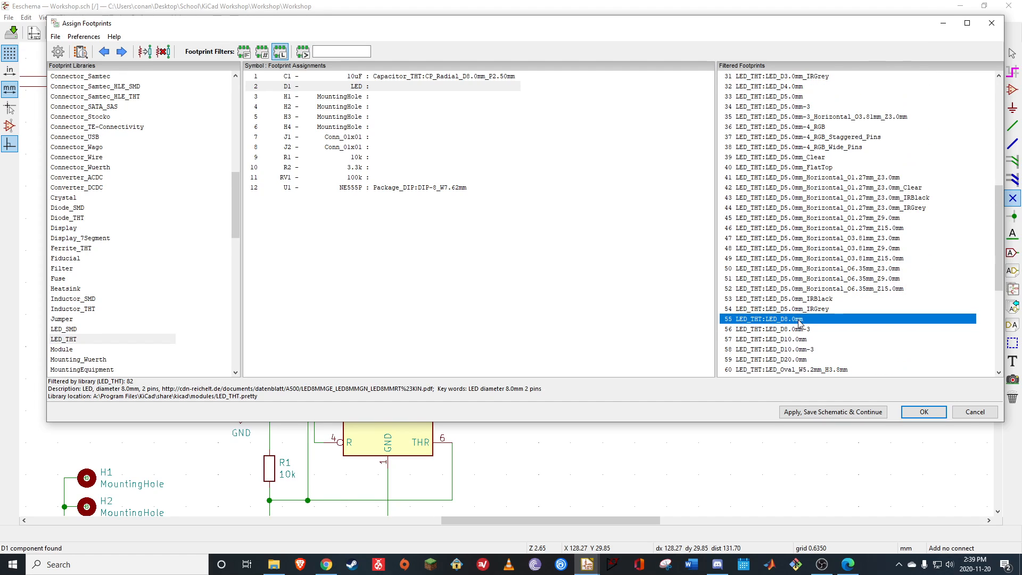
double_click(771, 321)
Preview the LED_D8.0mm footprint assigned to D1, checking its pads and outline, and close the preview
click(434, 87)
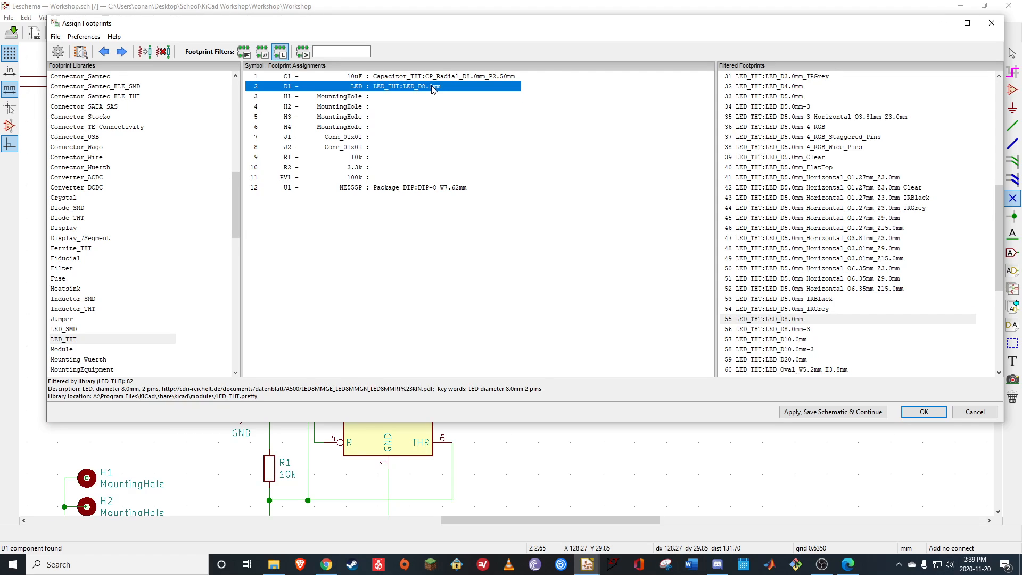
click(81, 52)
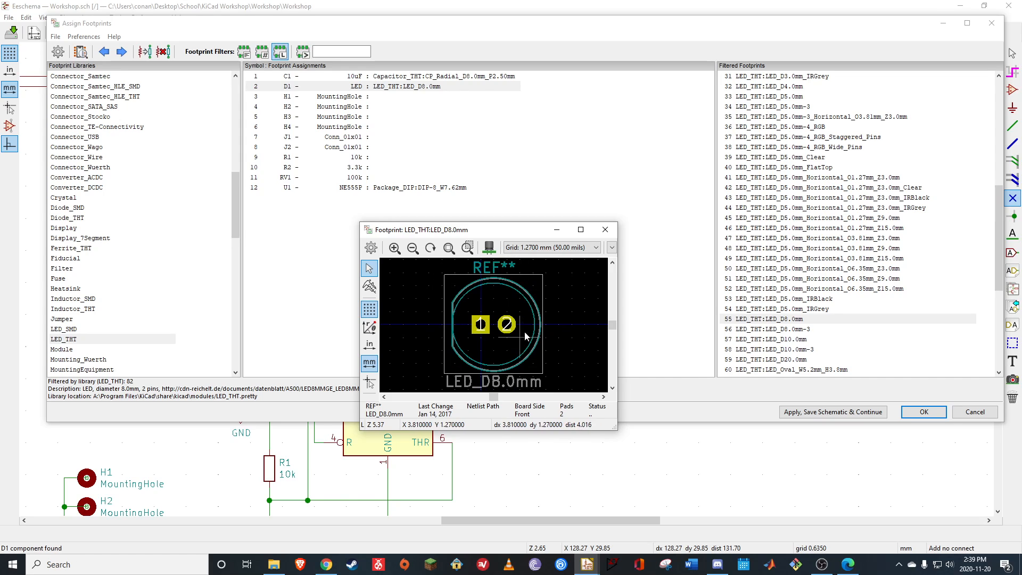
click(605, 230)
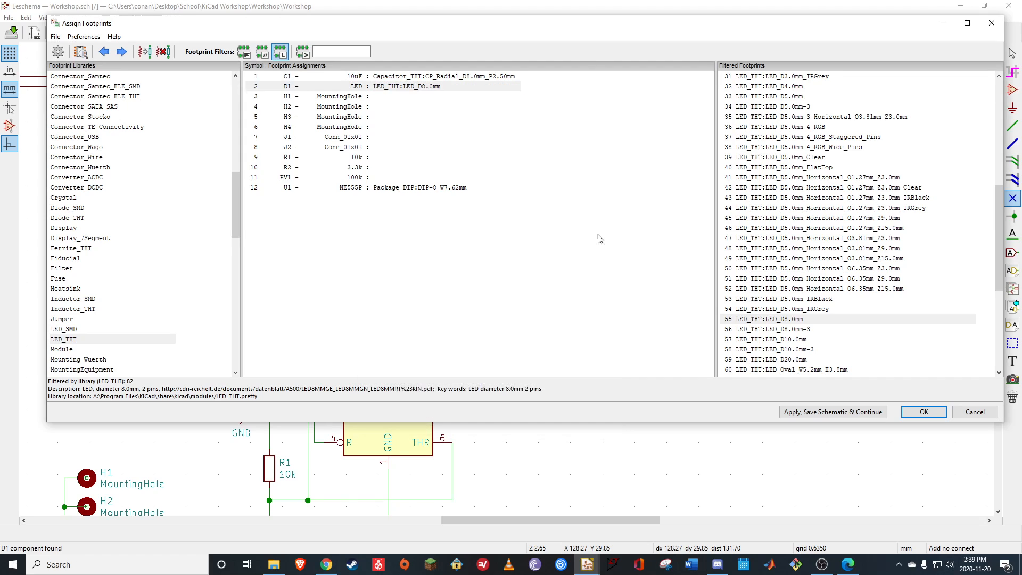
Assign the MountingHole_6mm footprint from the MountingHole library to H1
click(349, 98)
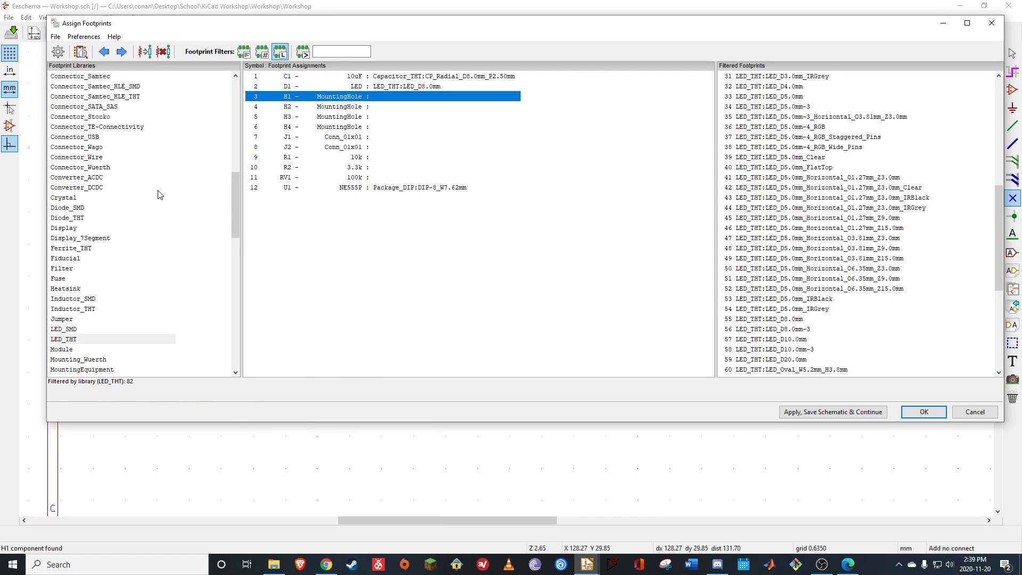
drag(235, 202, 238, 248)
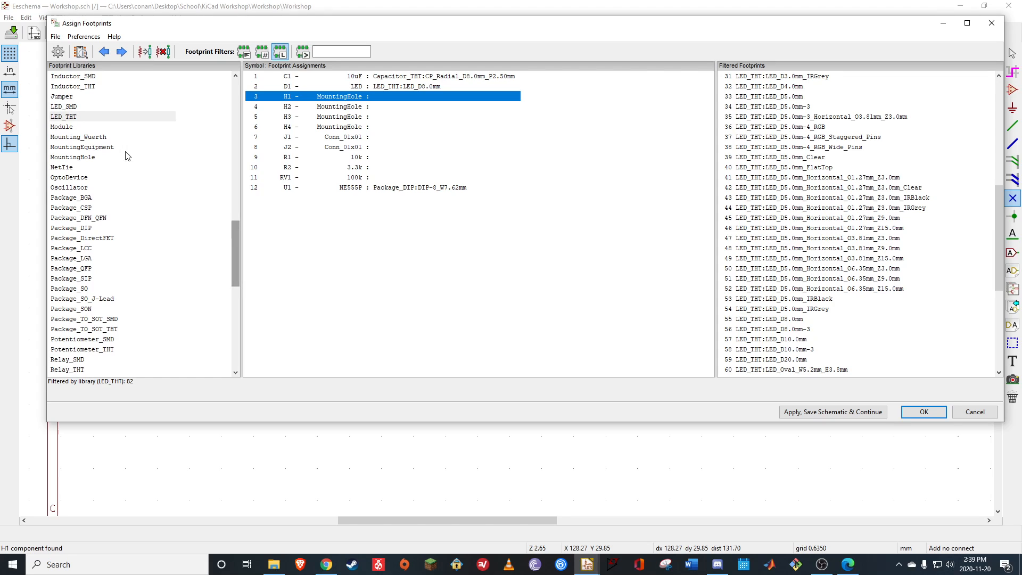
click(93, 159)
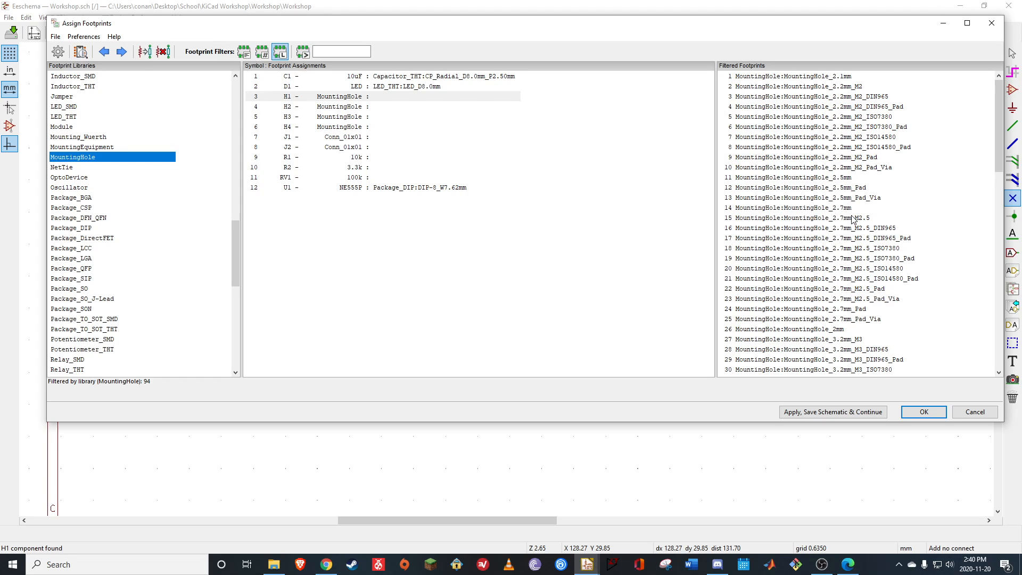
scroll(831, 319, down, 11)
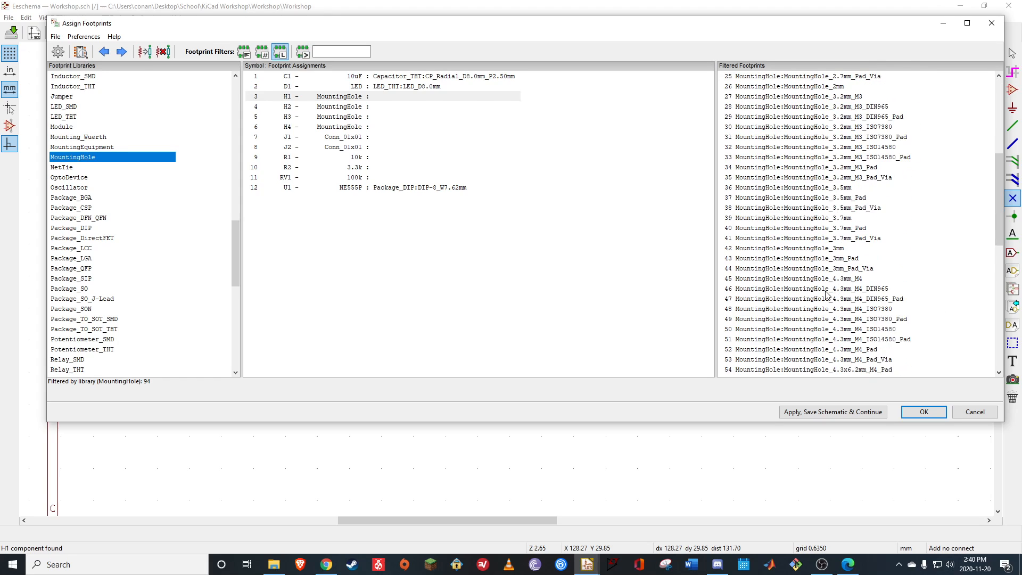
scroll(828, 298, down, 6)
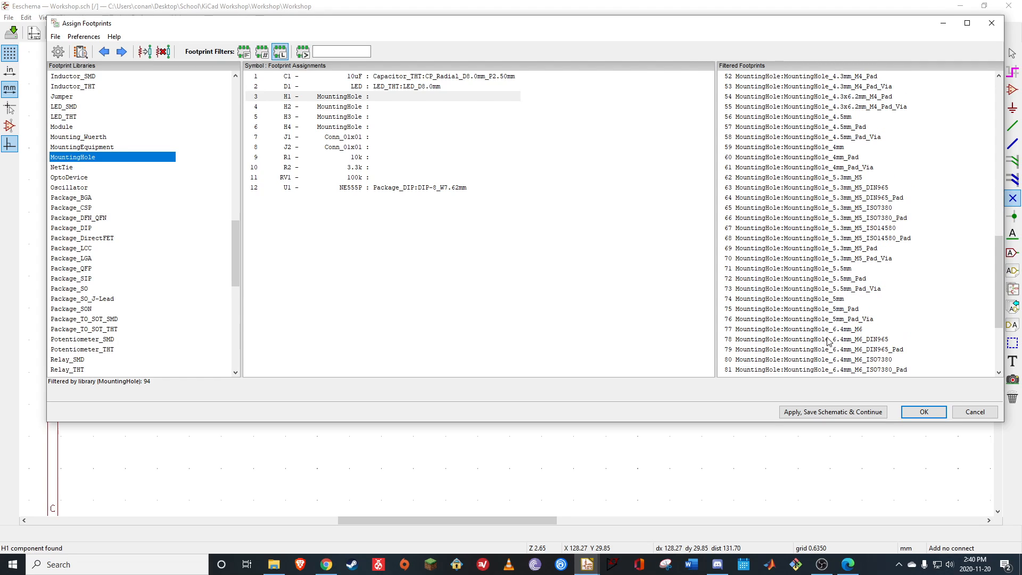
scroll(831, 342, down, 1)
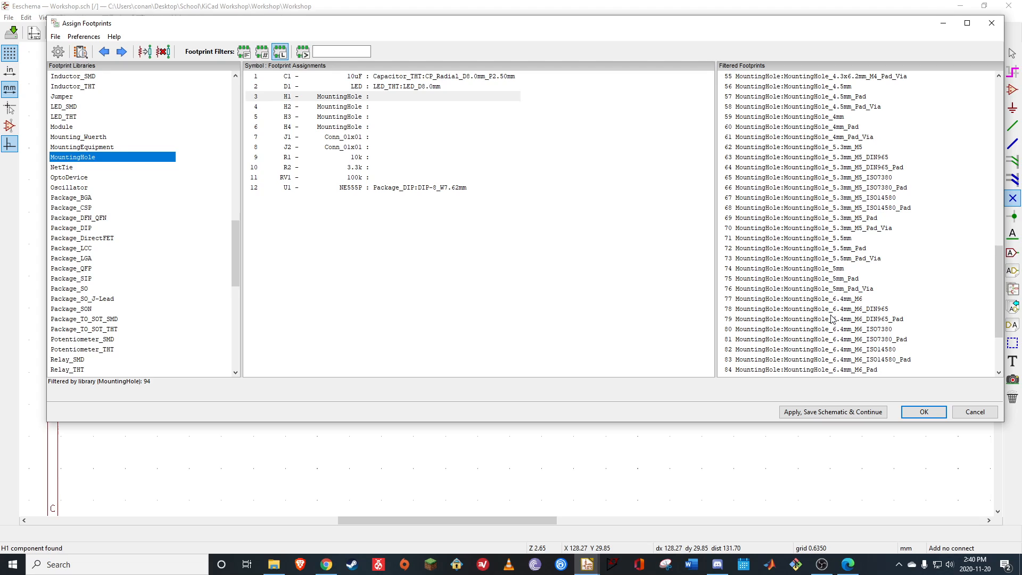
scroll(833, 319, down, 4)
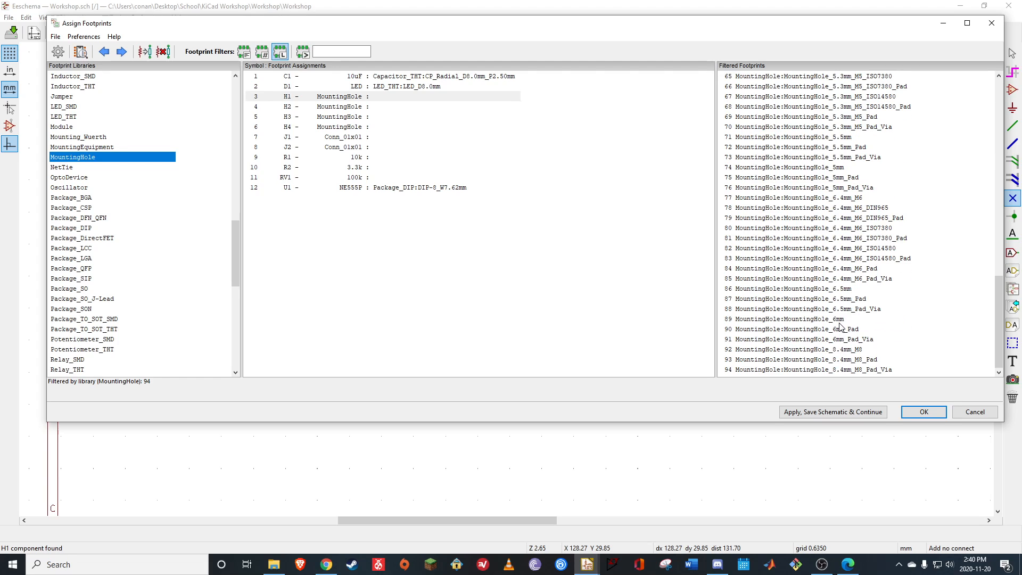
click(840, 320)
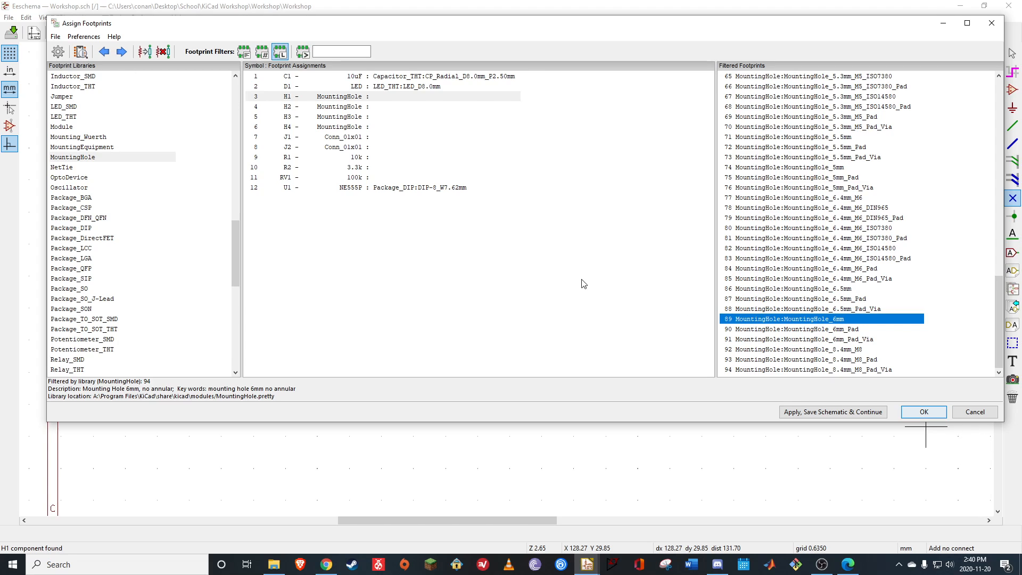
double_click(817, 320)
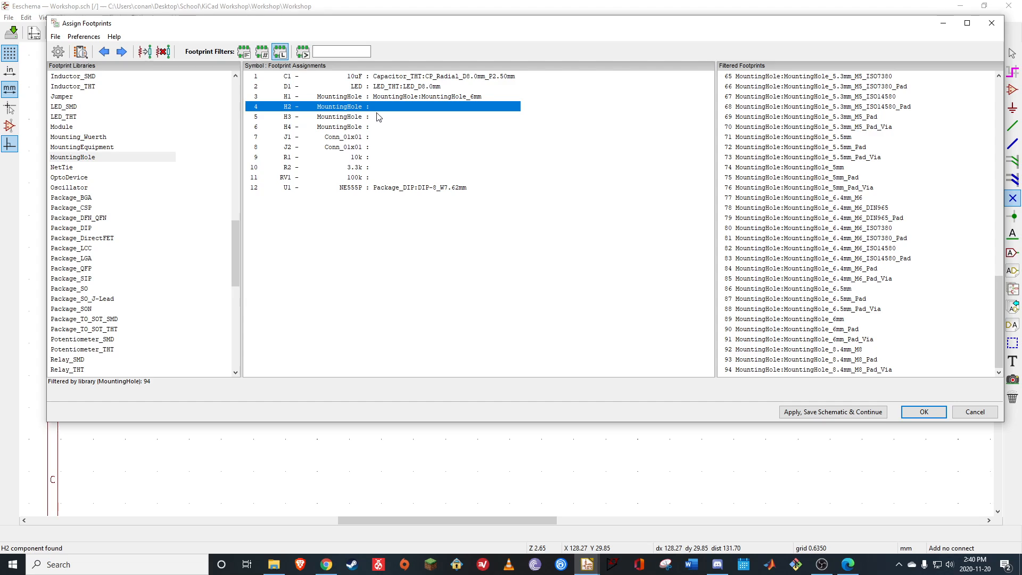
Assign the same MountingHole_6mm footprint to H2, H3 and H4
double_click(823, 321)
double_click(825, 323)
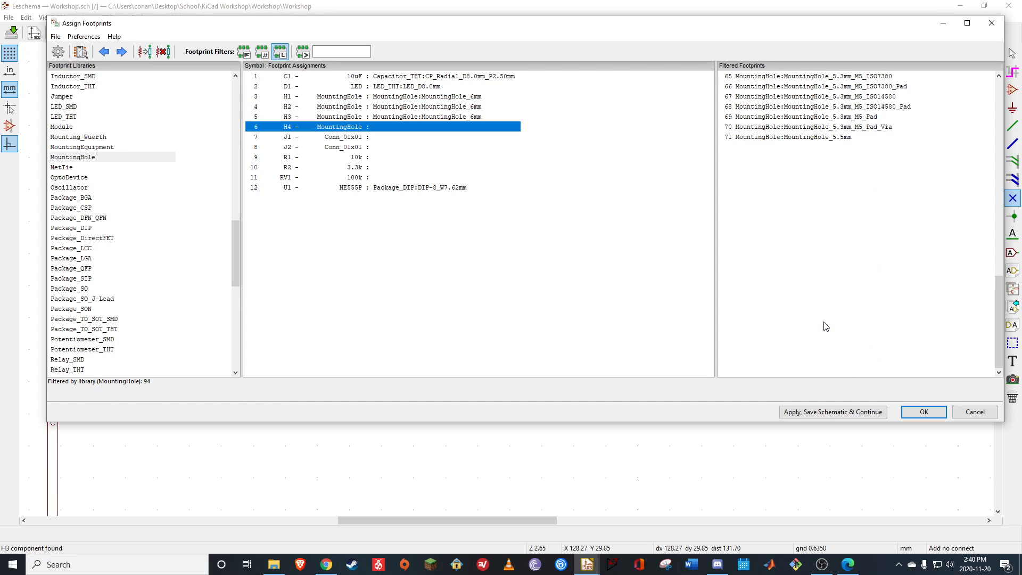
double_click(824, 322)
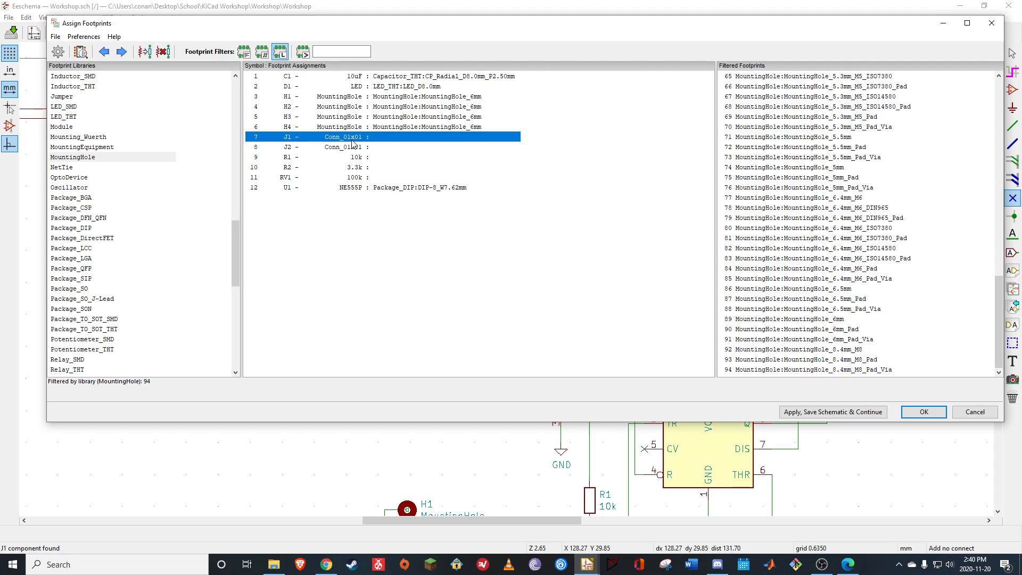
Look through the footprints of the Capacitor_THT library with J1 as the target component
drag(236, 266, 238, 139)
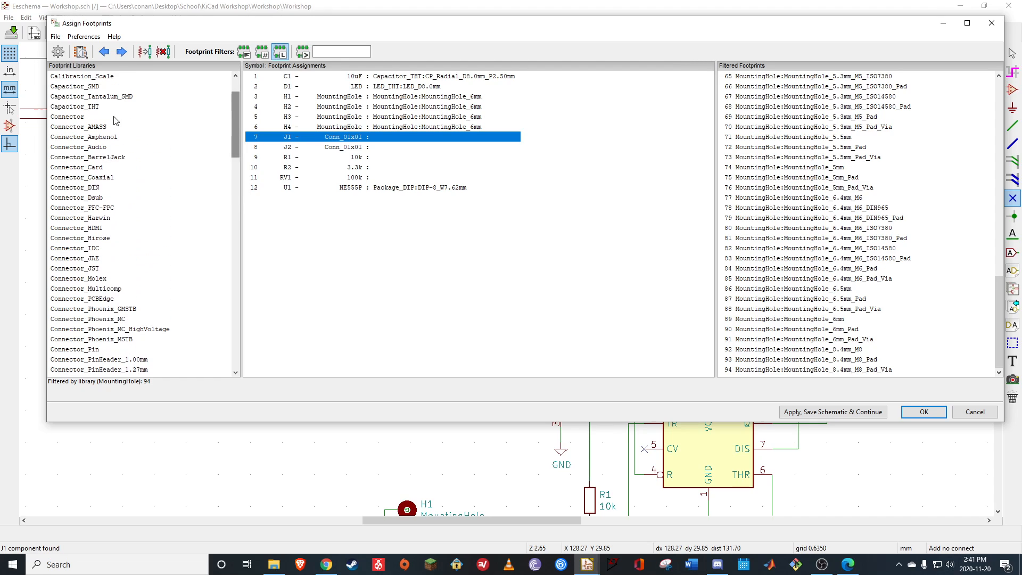
click(99, 108)
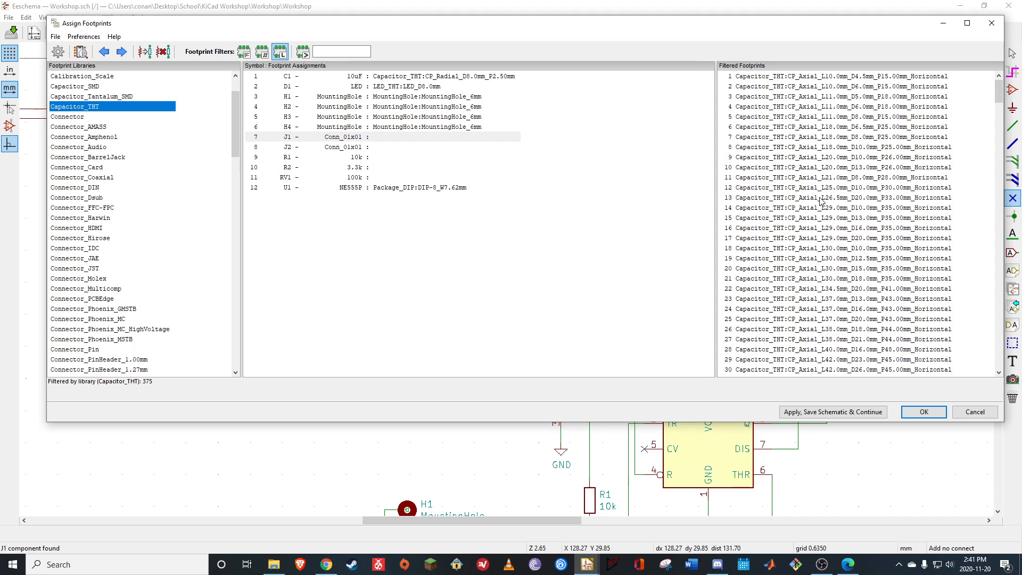
scroll(782, 283, down, 20)
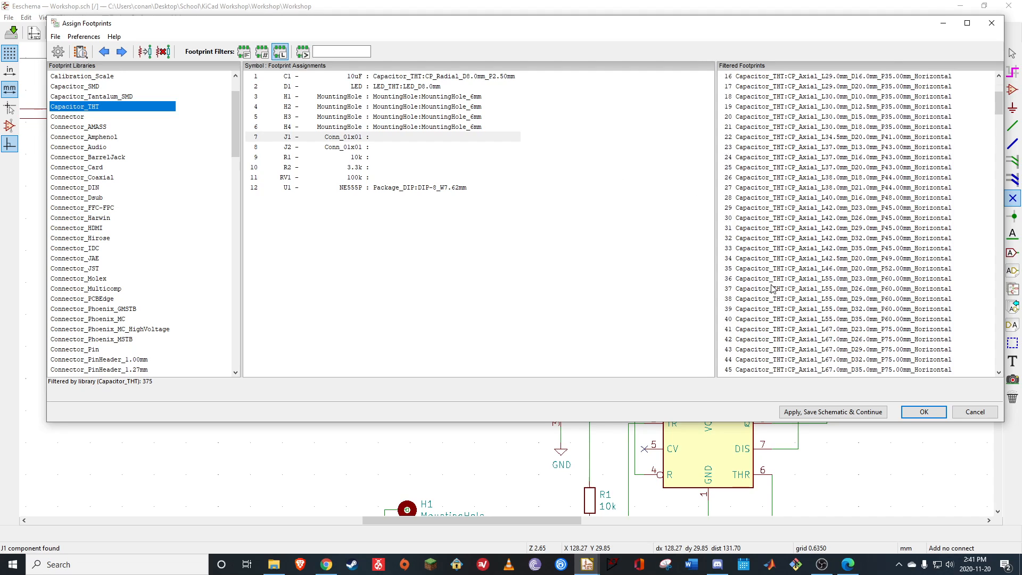
scroll(783, 282, down, 20)
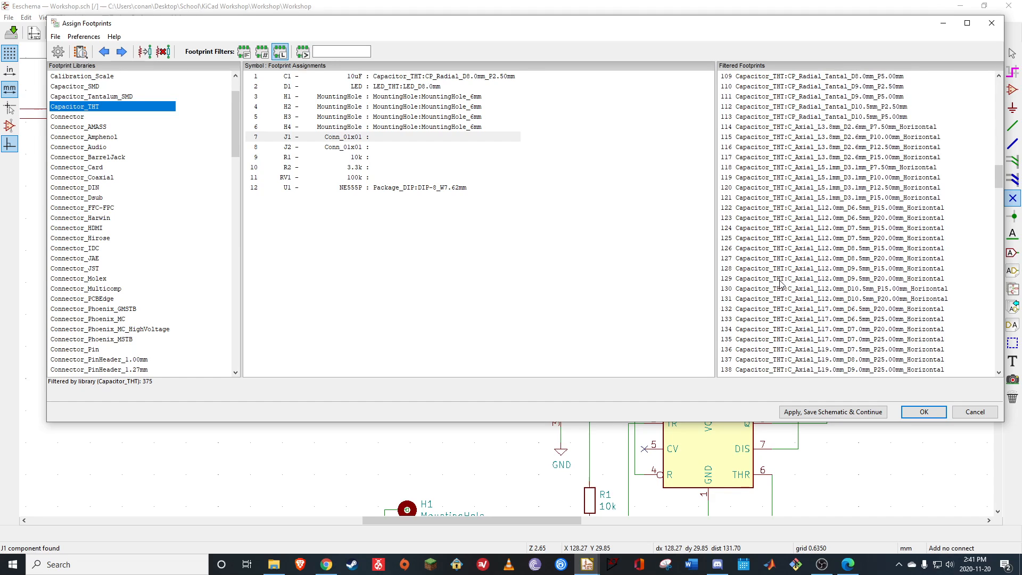
scroll(777, 284, down, 20)
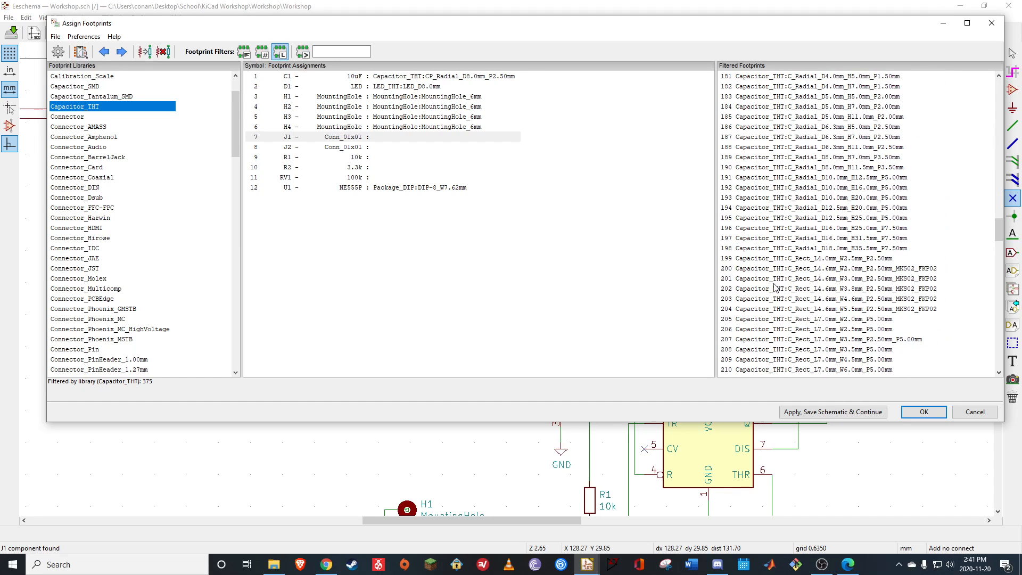
scroll(775, 290, down, 11)
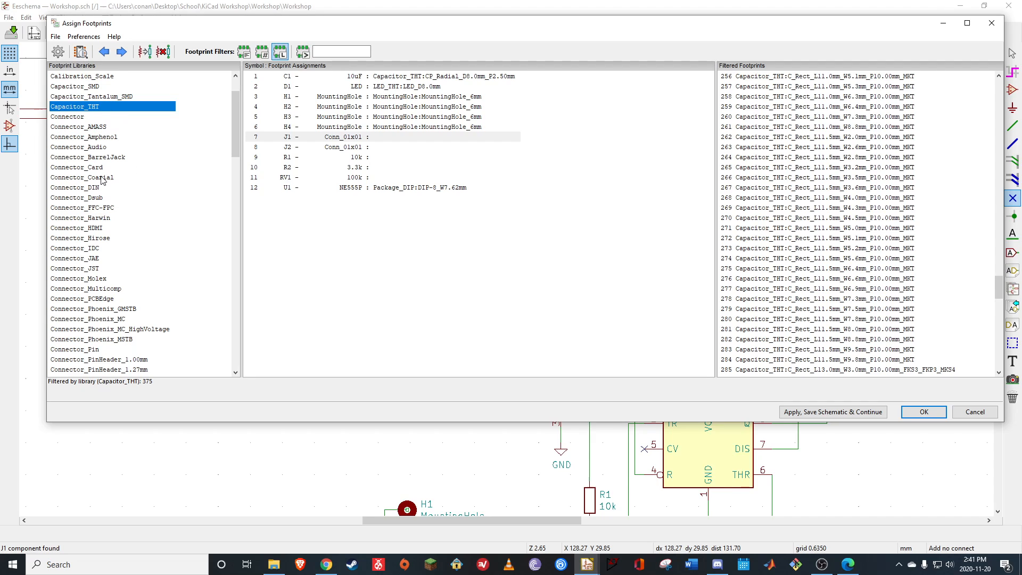
Browse the connector libraries for a J1 footprint, including Connector_JAE, Connector_Coaxial, Connector_PinHeader_1.00mm and Connector_PinHeader_2.00mm
click(88, 259)
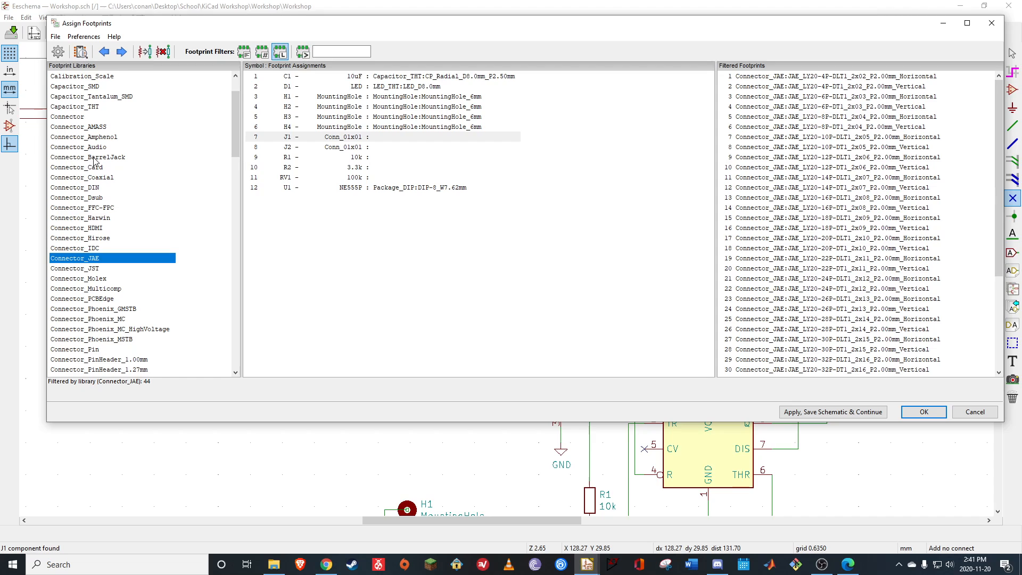
click(103, 179)
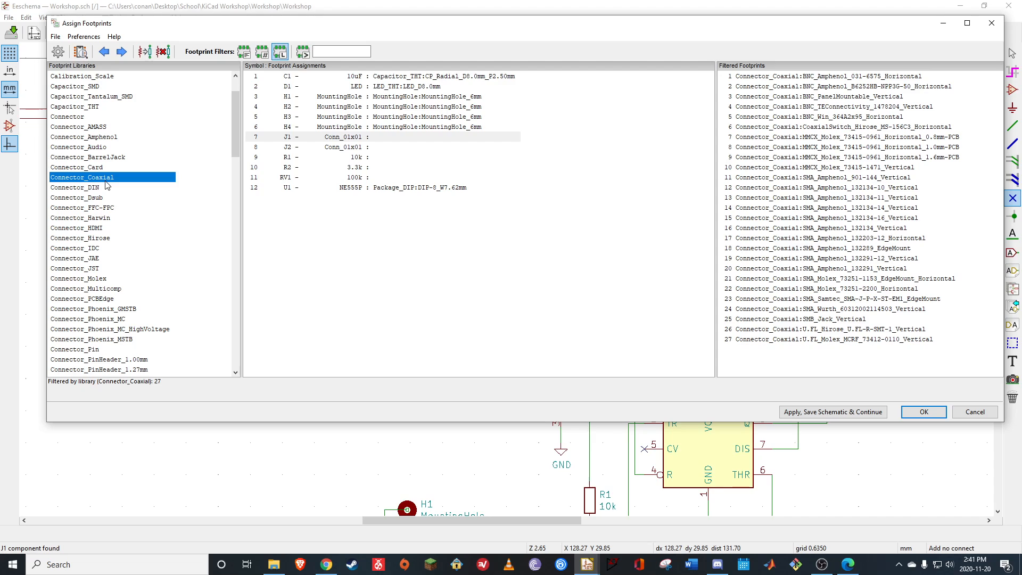
scroll(107, 185, down, 1)
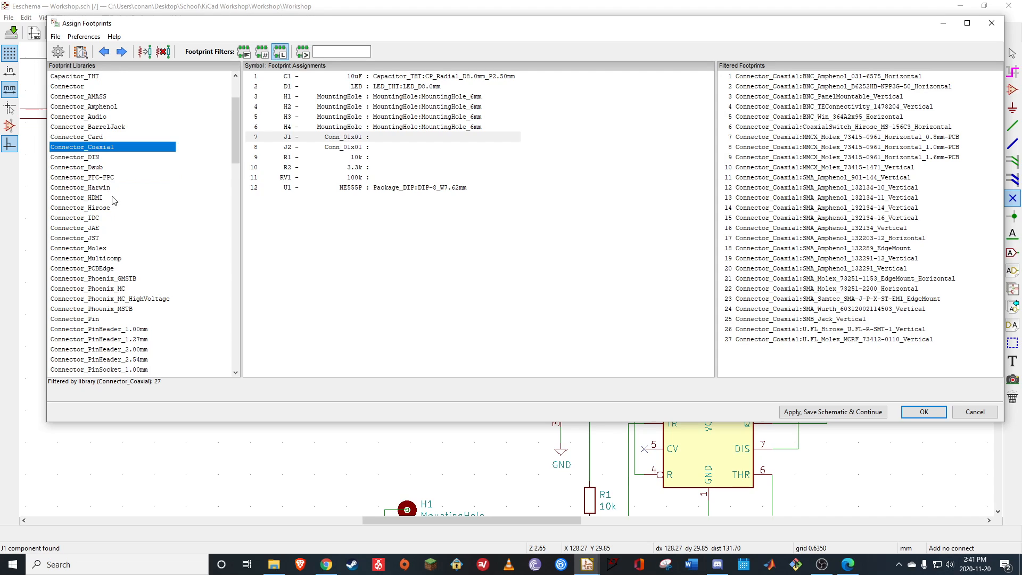
click(143, 330)
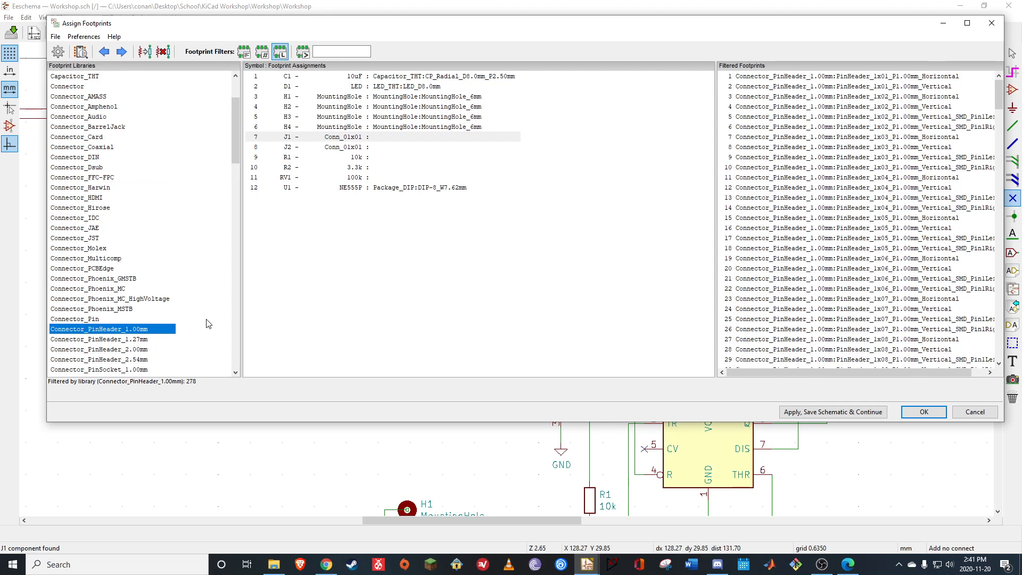
click(142, 350)
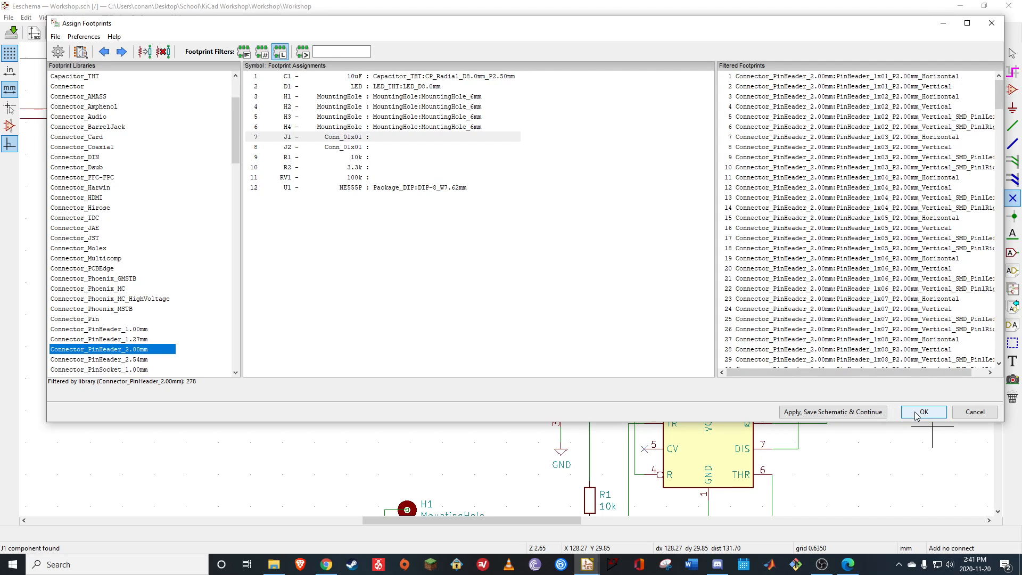
scroll(179, 311, down, 3)
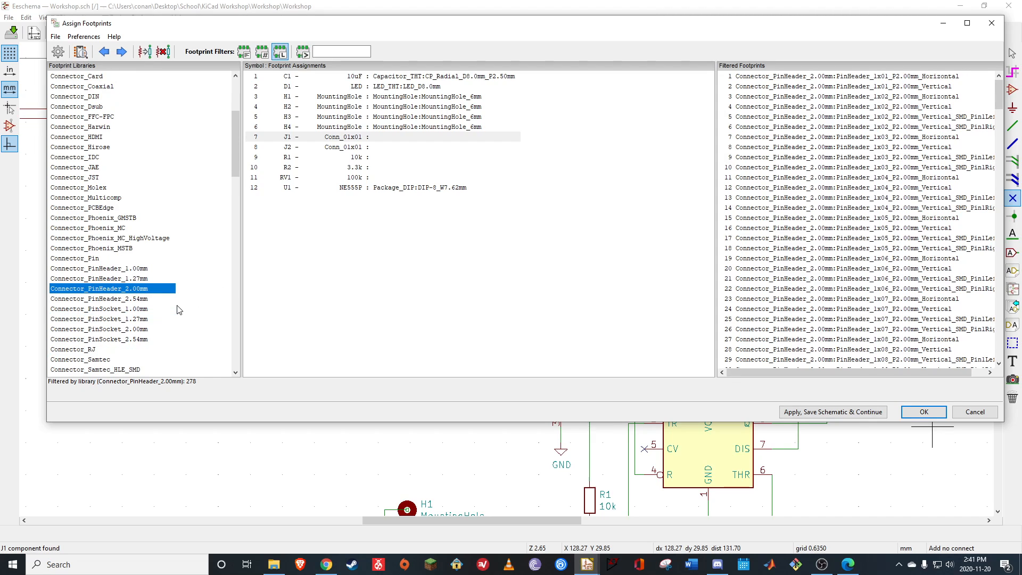
scroll(179, 311, down, 1)
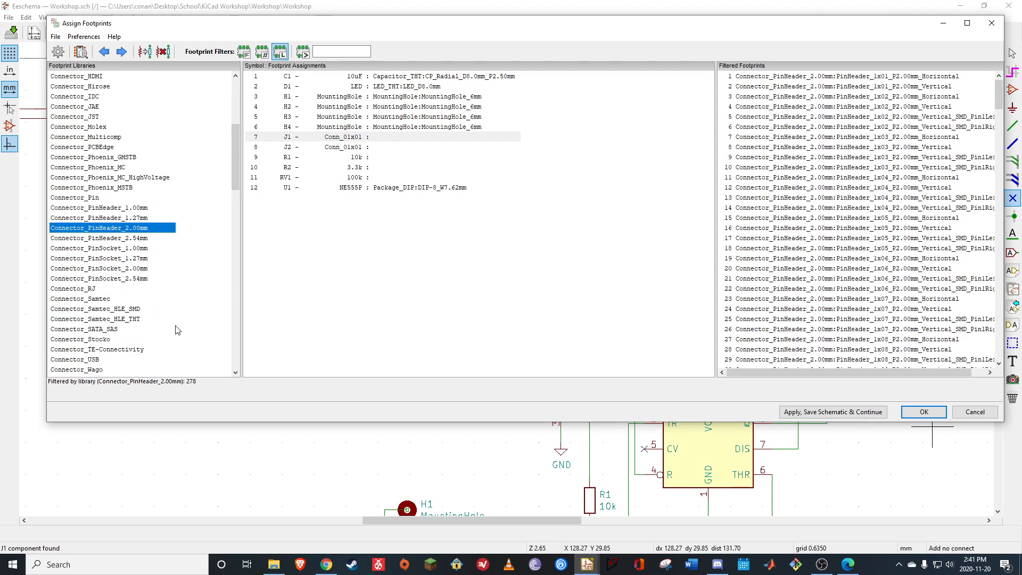
scroll(126, 319, down, 1)
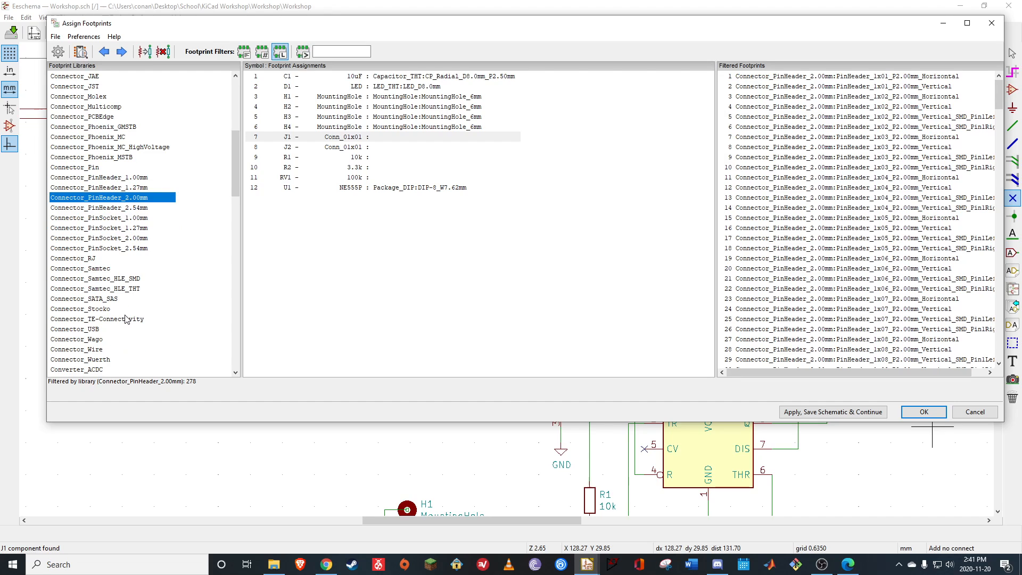
Switch to File Explorer and open the Tutorial Project NET file from the KiCad Projects folder in a second KiCad instance
click(273, 564)
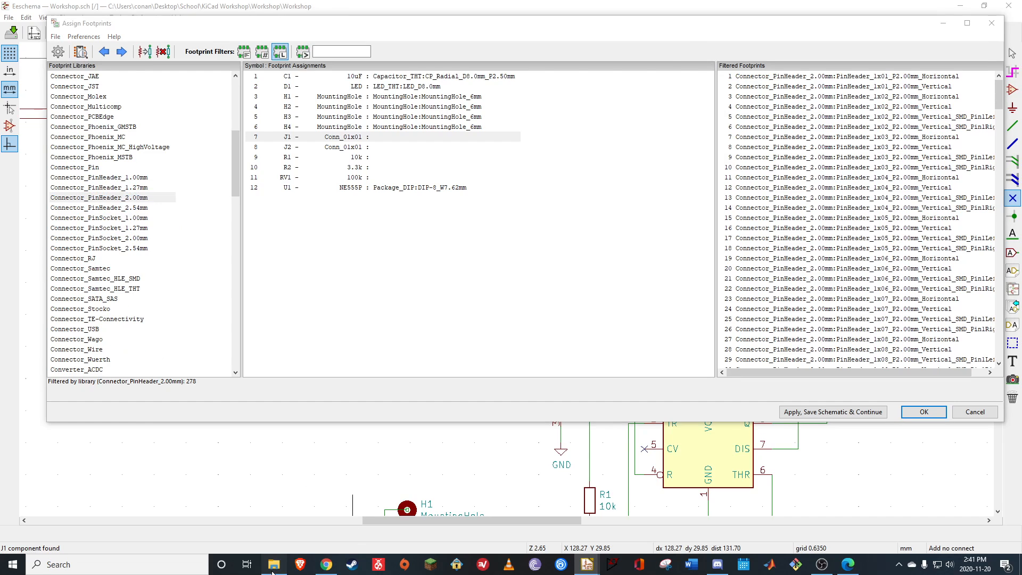
click(301, 121)
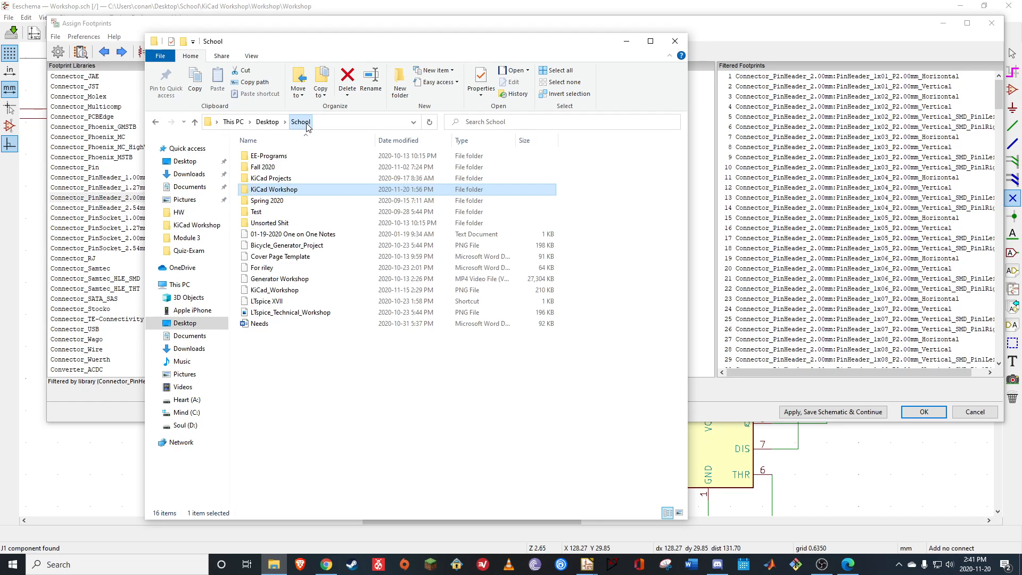
double_click(274, 181)
double_click(274, 156)
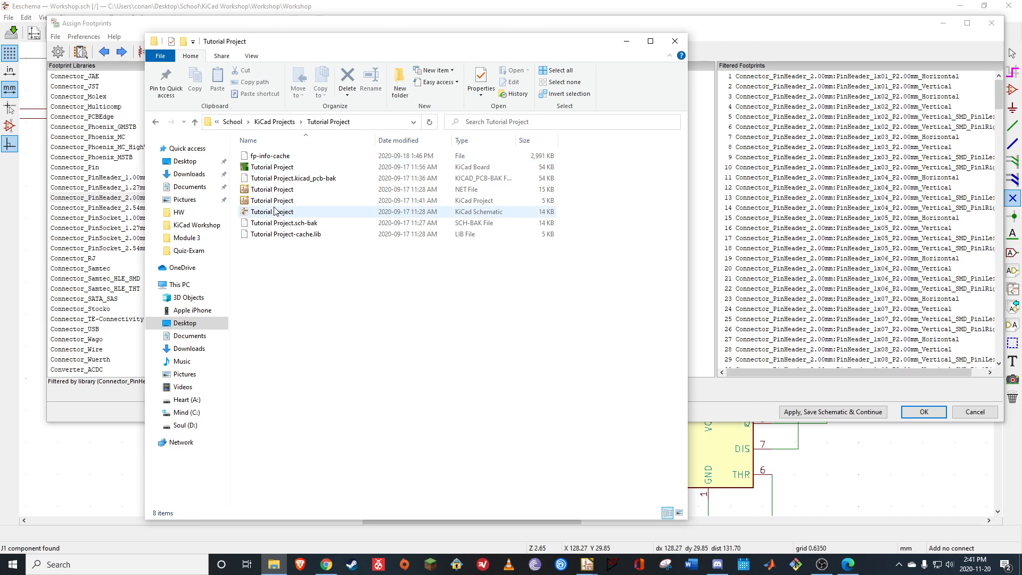
double_click(276, 189)
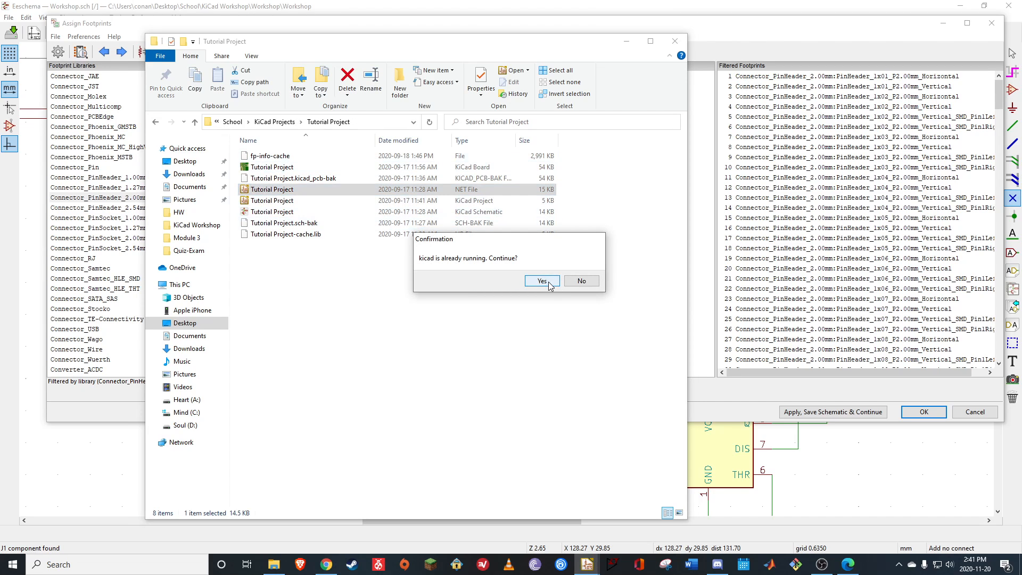
click(548, 285)
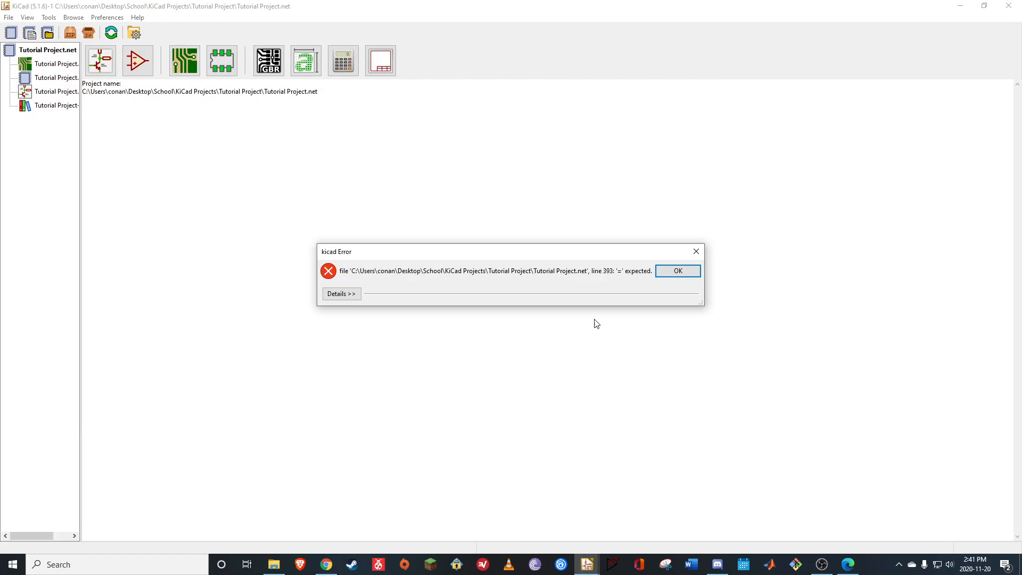
click(679, 272)
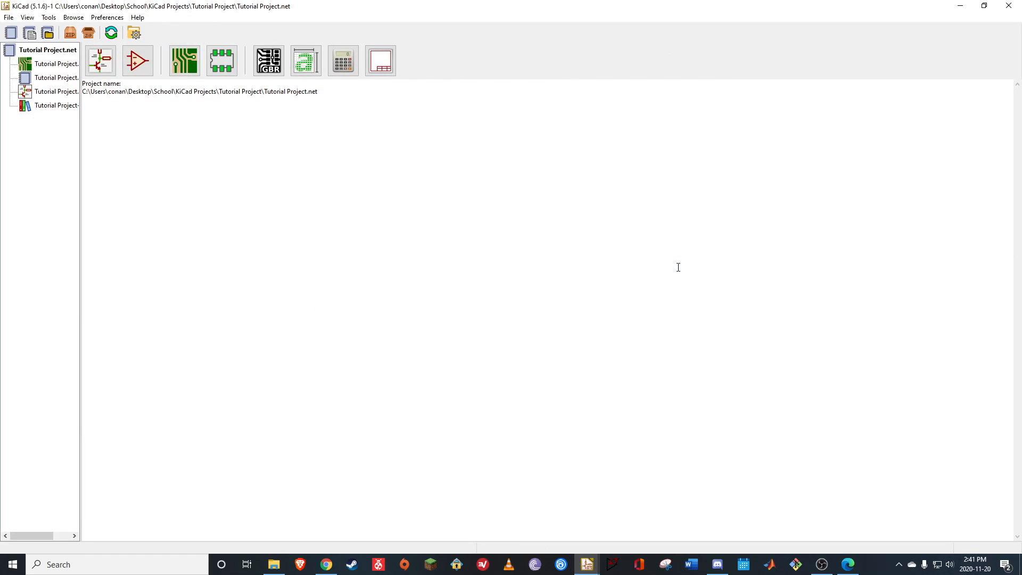
Check the footprint assigned to J1 in the Tutorial Project schematic, and return to the Workshop project's footprint assignments
click(100, 61)
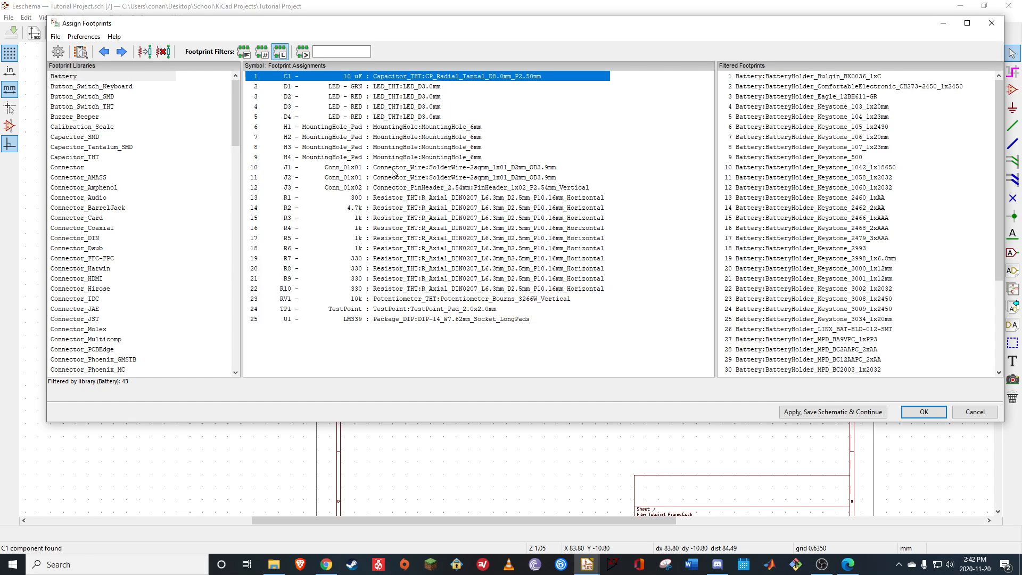
click(465, 169)
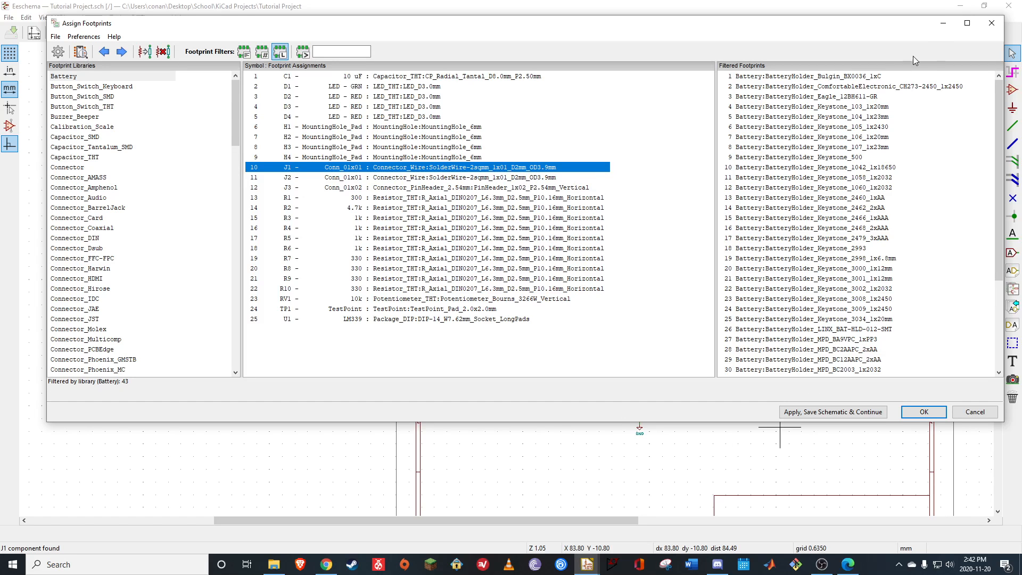
click(944, 25)
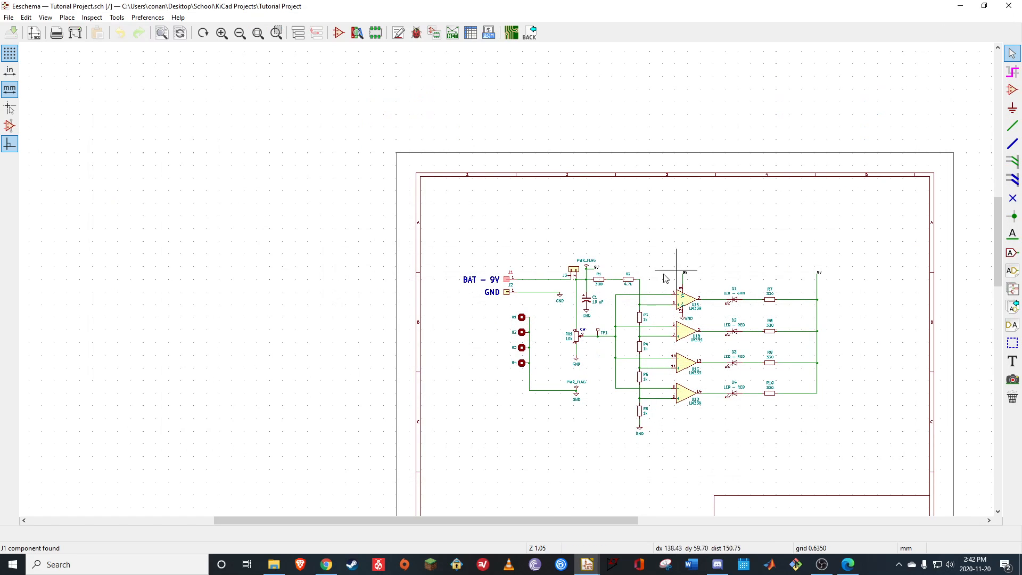
click(960, 6)
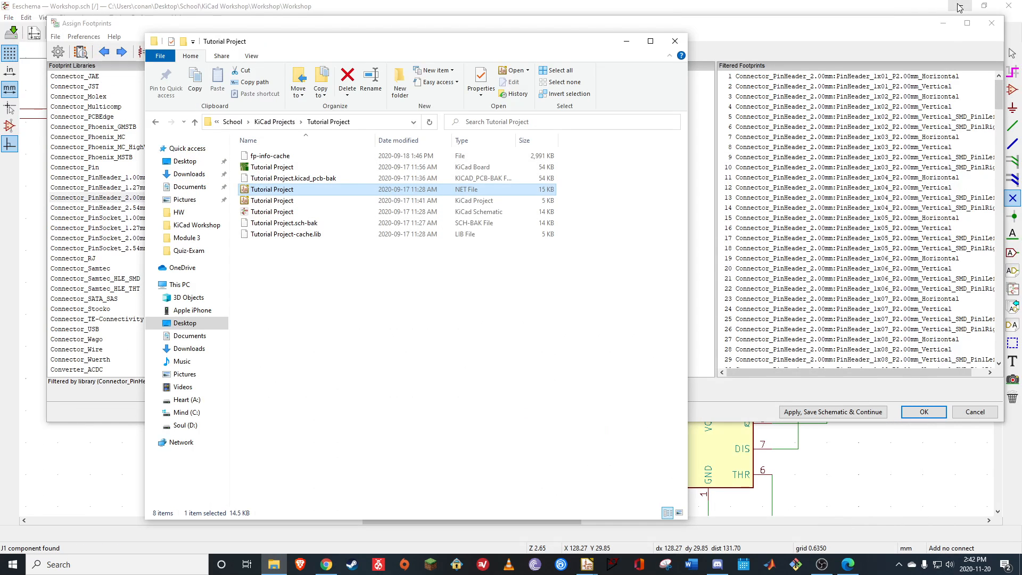
click(961, 5)
click(635, 45)
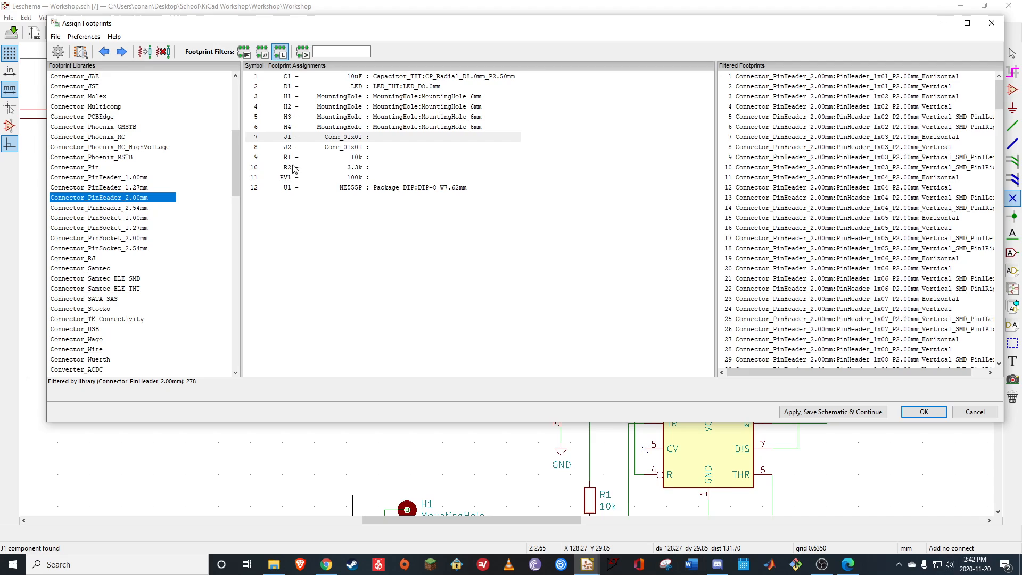
Assign the SolderWire-2sqmm_1x01_D2mm_OD3.9mm footprint from the Connector_Wire library to J1 and J2
click(96, 349)
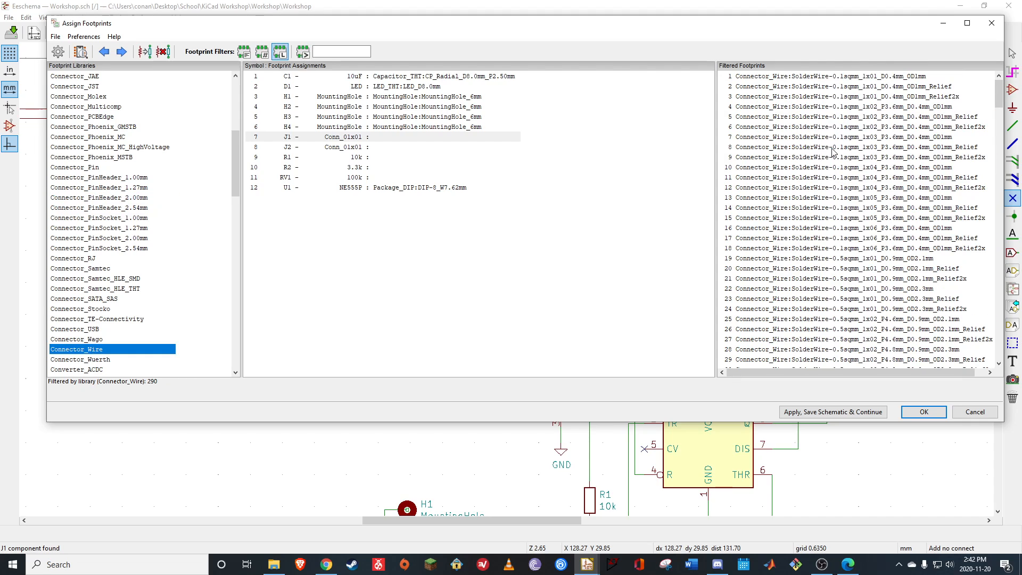
scroll(875, 181, down, 20)
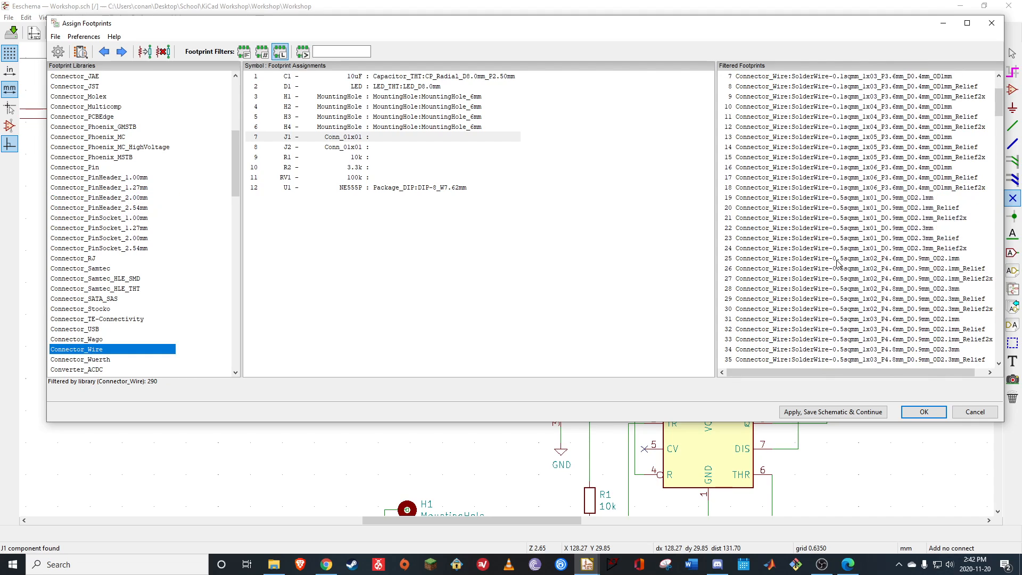
scroll(835, 296, down, 20)
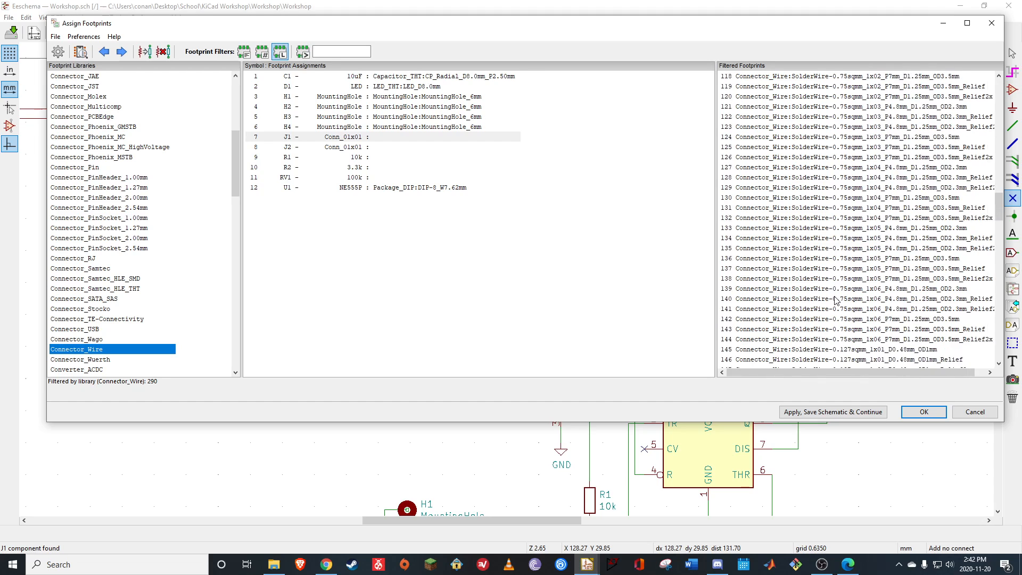
scroll(835, 299, down, 20)
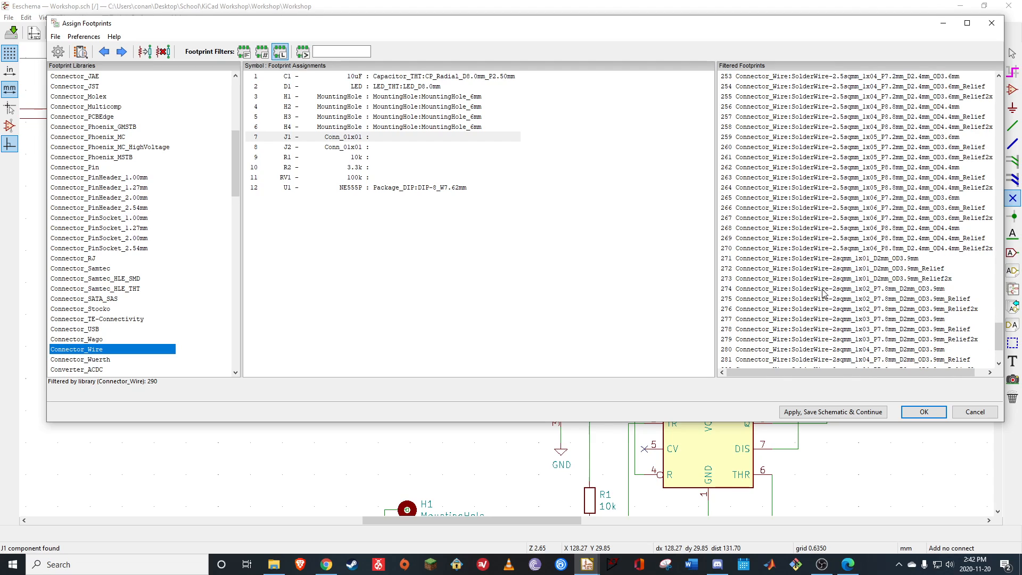
click(751, 260)
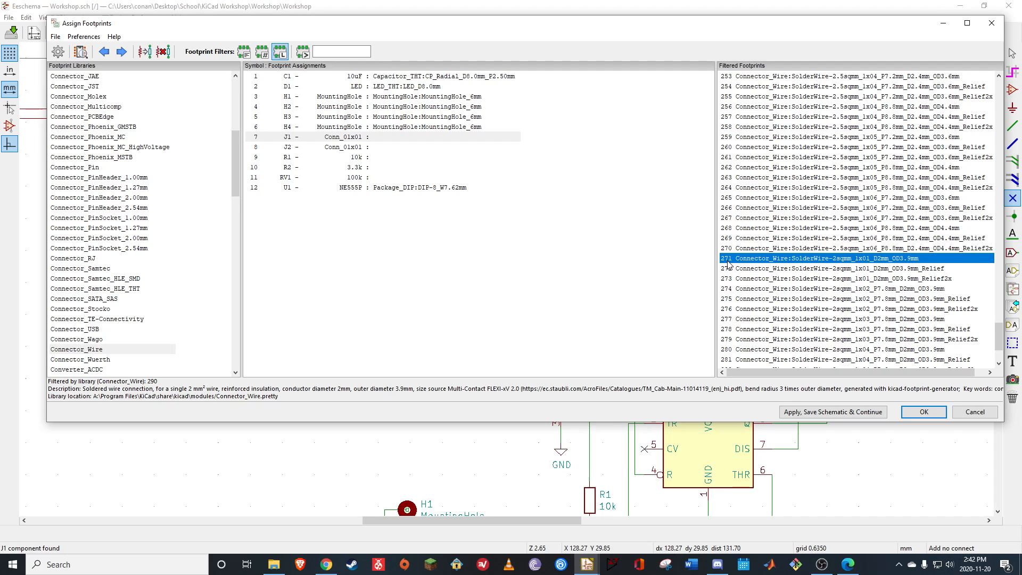
double_click(754, 260)
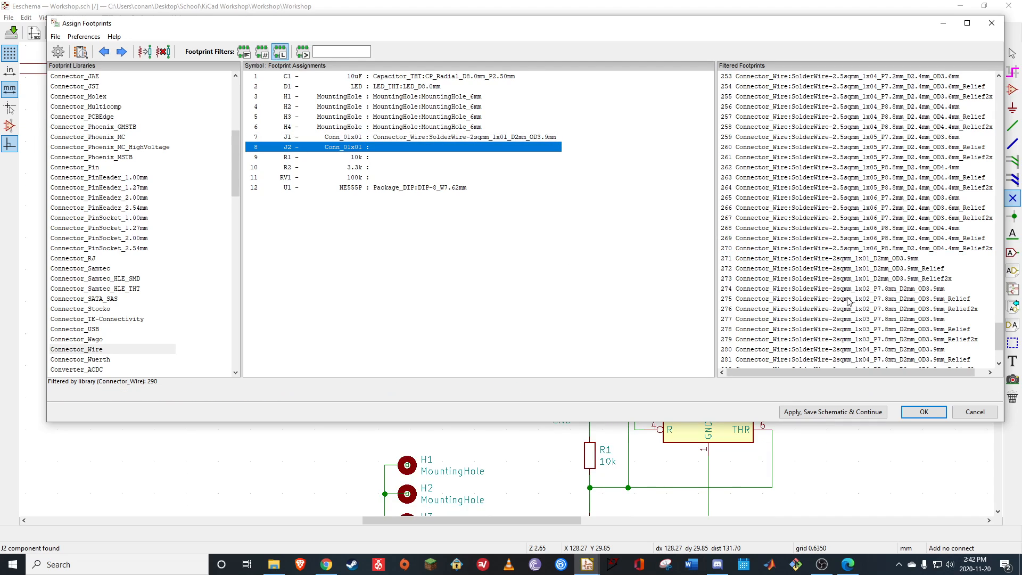
double_click(751, 261)
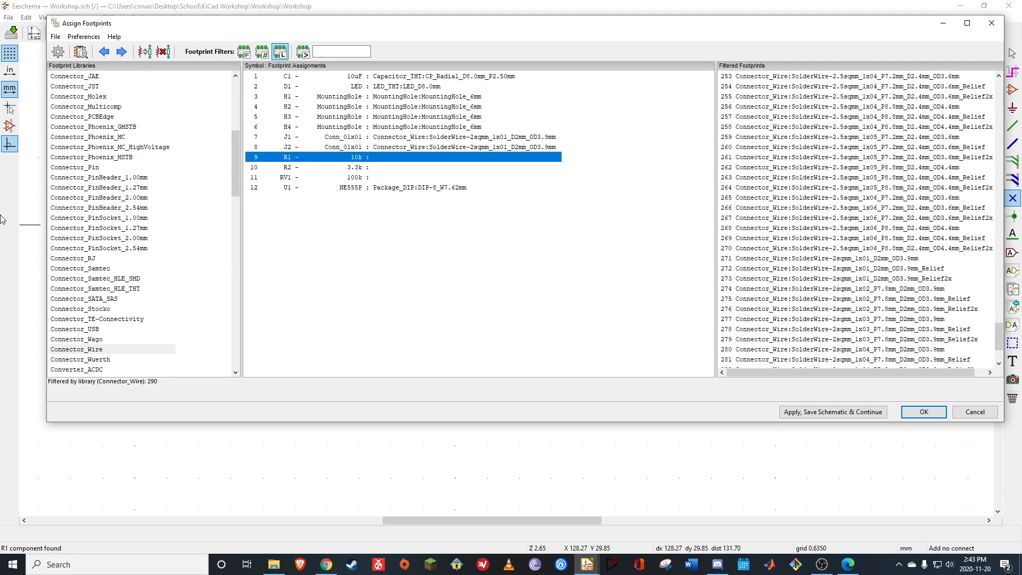
Assign the R_Axial_DIN0207_L6.3mm_D2.5mm_P10.16mm_Horizontal footprint from the Resistor_THT library to R1 and R2
drag(236, 162, 230, 310)
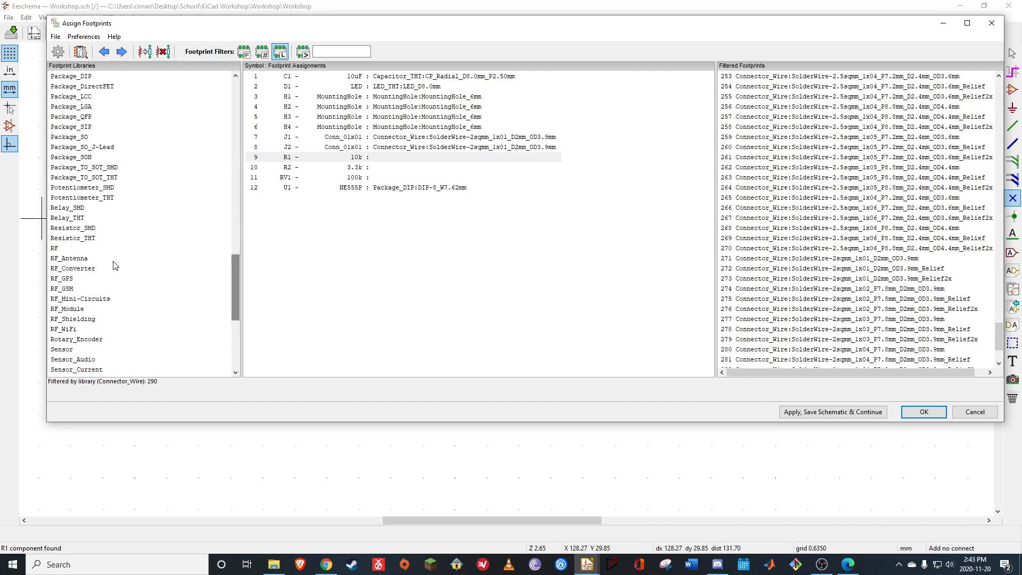
click(77, 241)
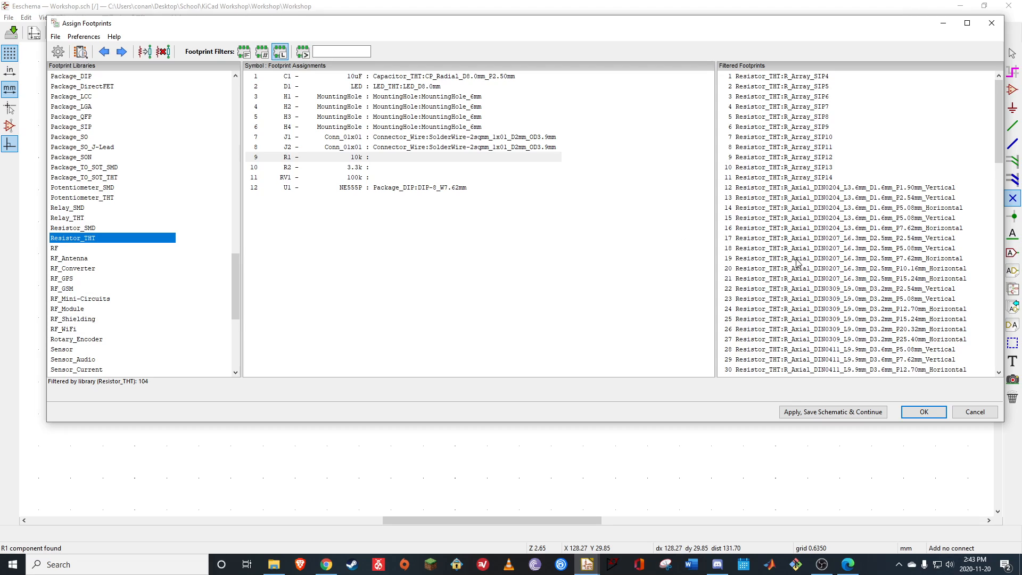
click(754, 269)
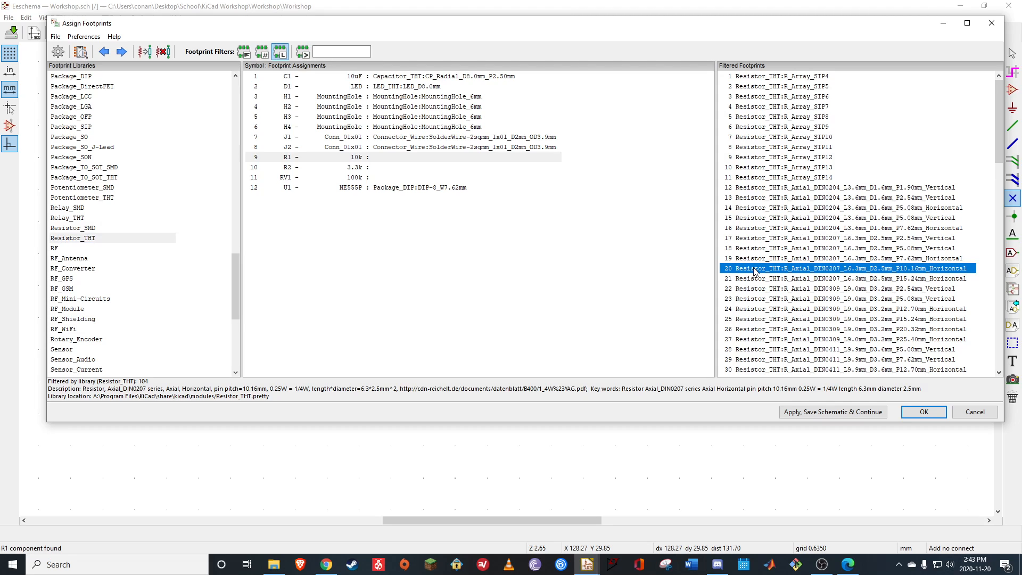
double_click(756, 270)
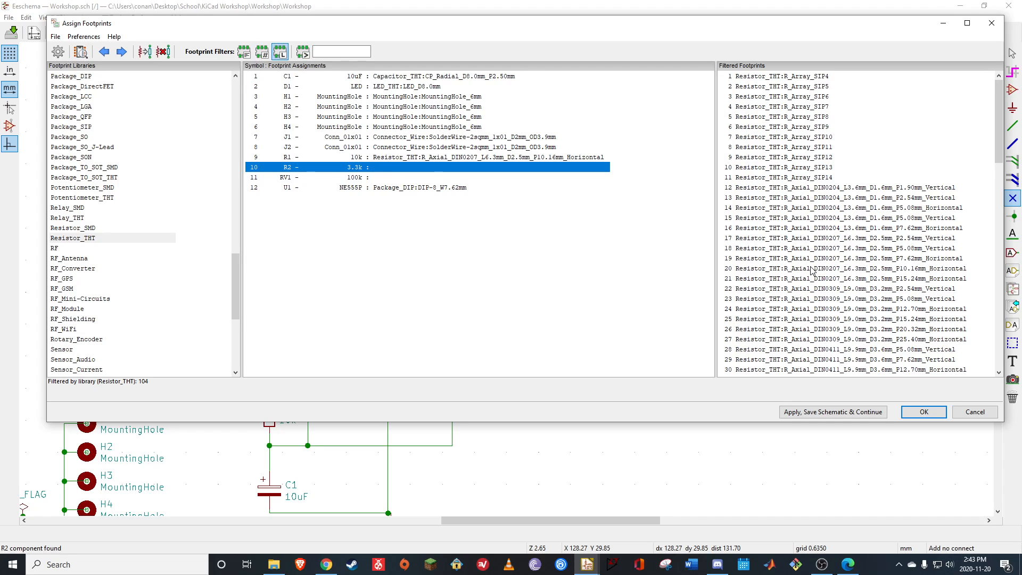
click(763, 271)
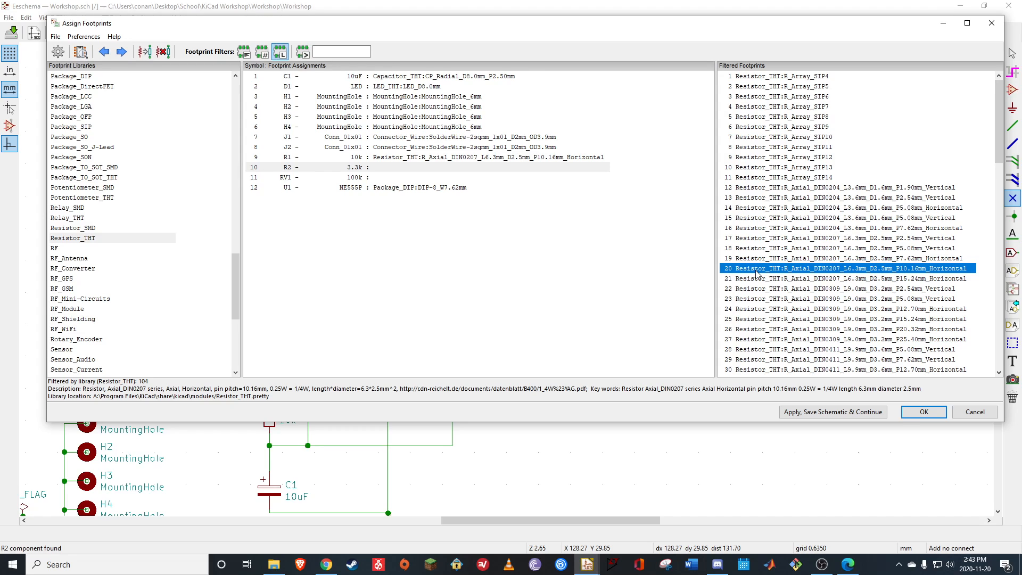
double_click(757, 273)
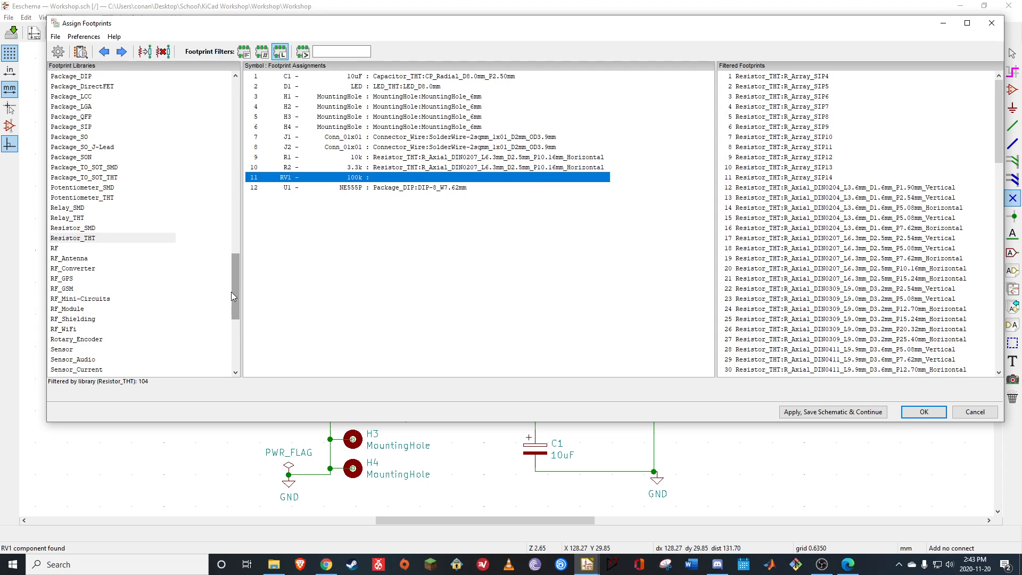
Assign the Potentiometer_Bourns_3339P_Vertical_HandSoldering footprint from the Potentiometer_THT library to RV1
drag(232, 292, 226, 254)
scroll(224, 256, down, 3)
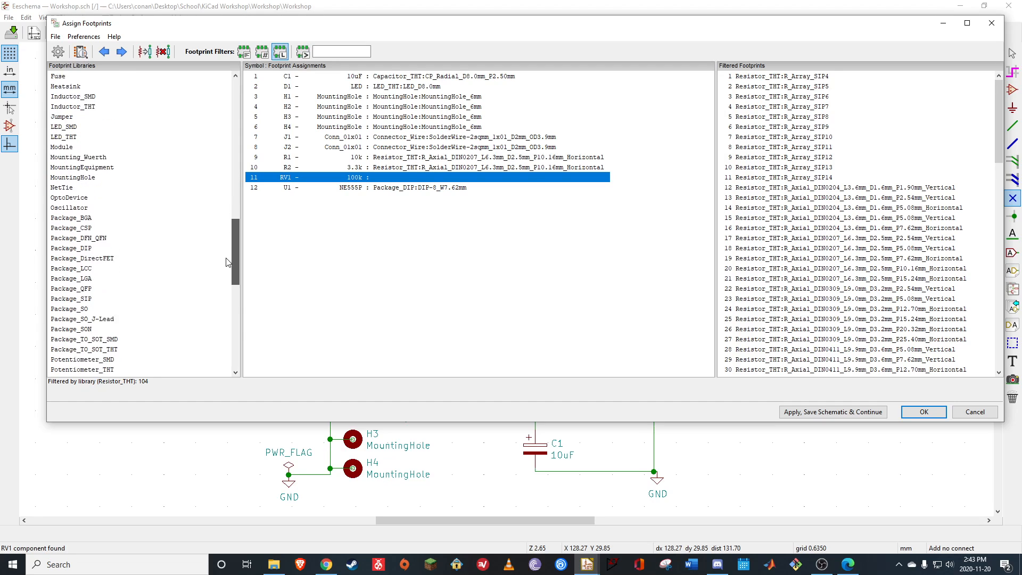
click(89, 289)
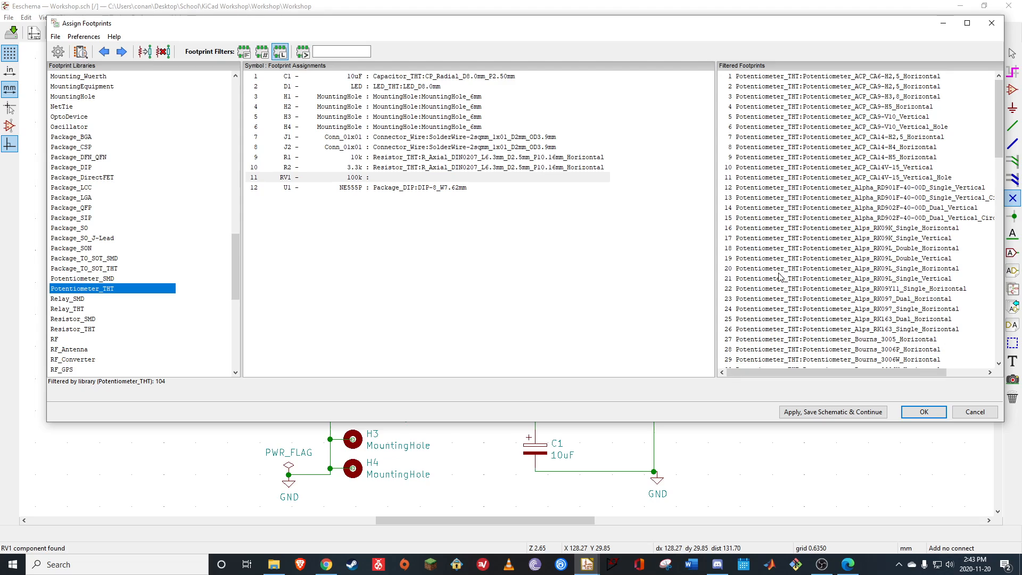
scroll(784, 278, down, 7)
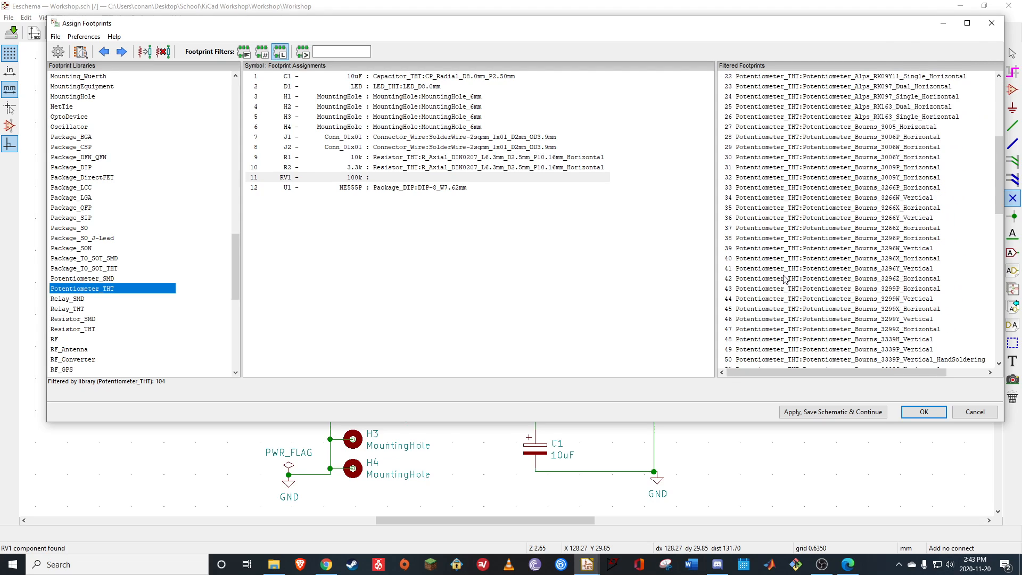
scroll(785, 278, down, 1)
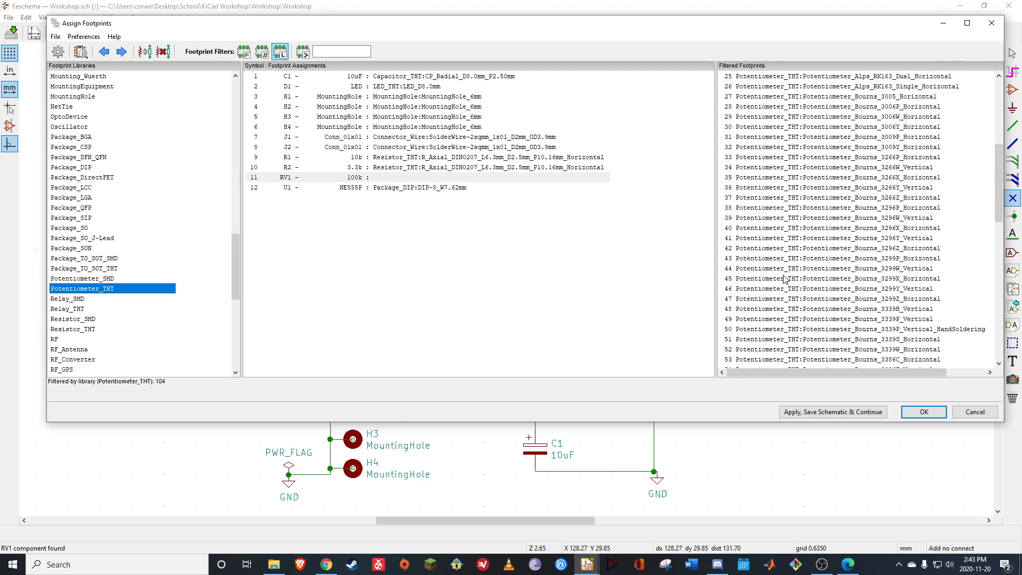
click(771, 332)
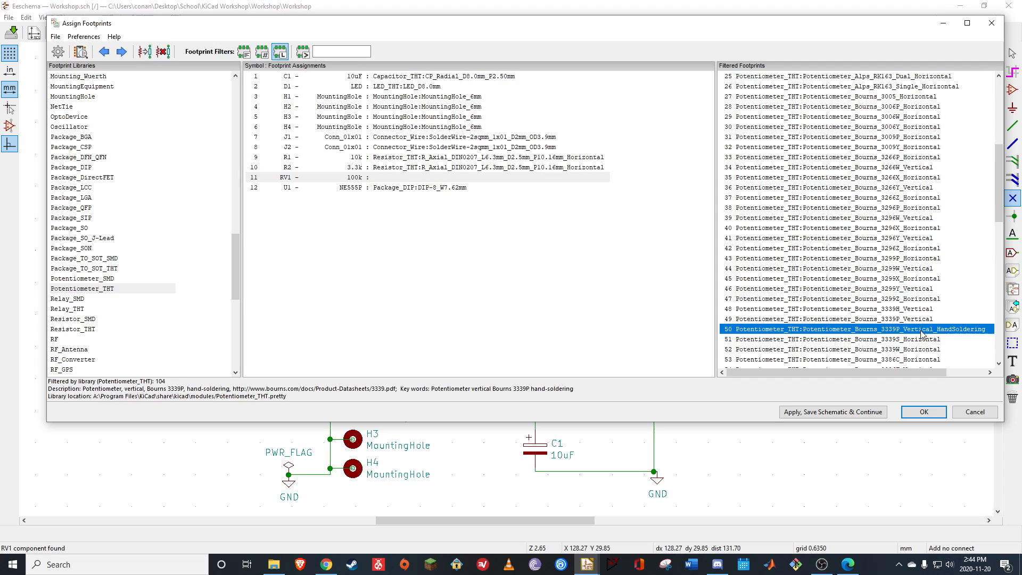
double_click(771, 330)
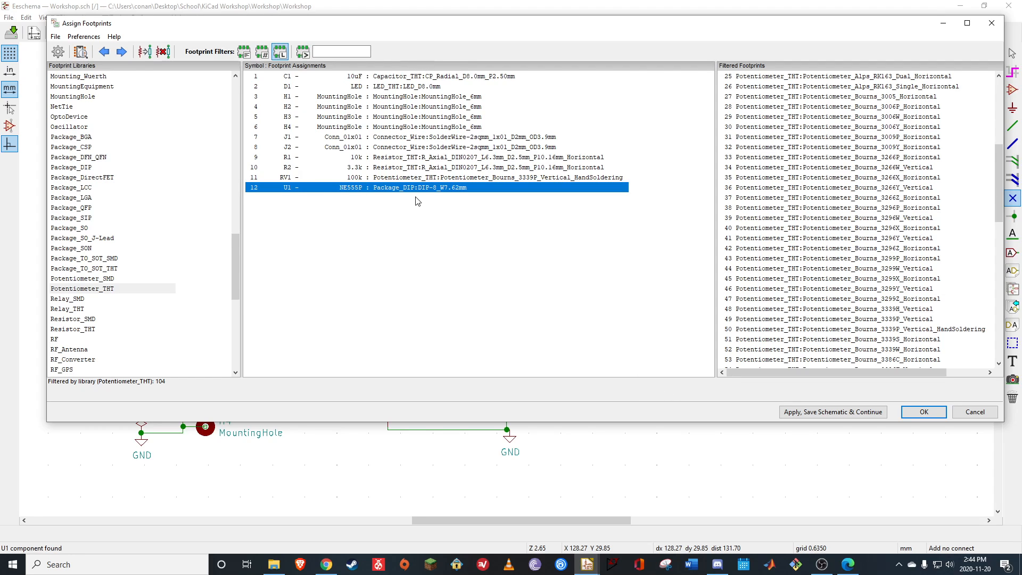
Apply the footprint assignments, save the schematic and leave the footprint assignment dialog
click(842, 414)
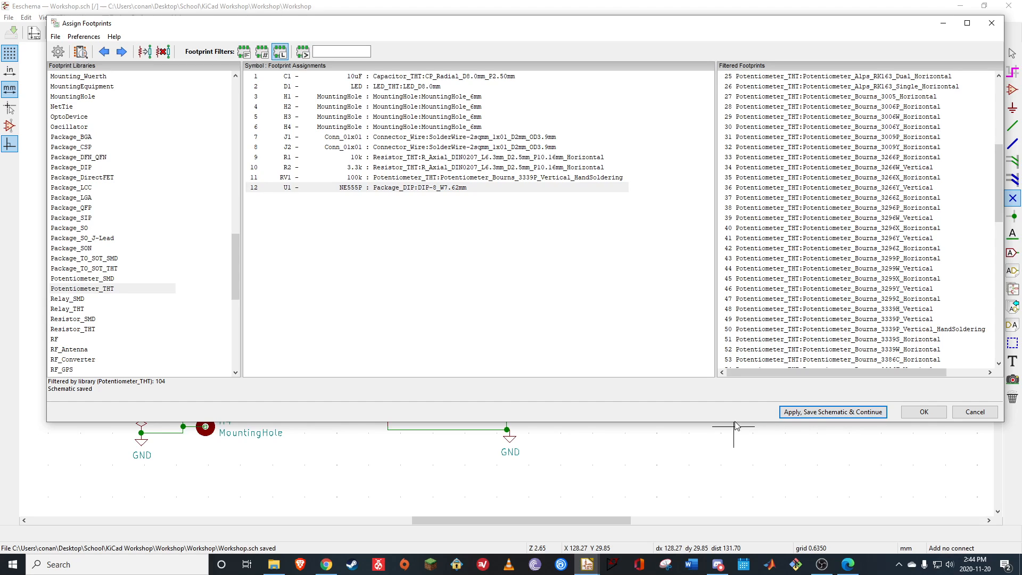
click(924, 411)
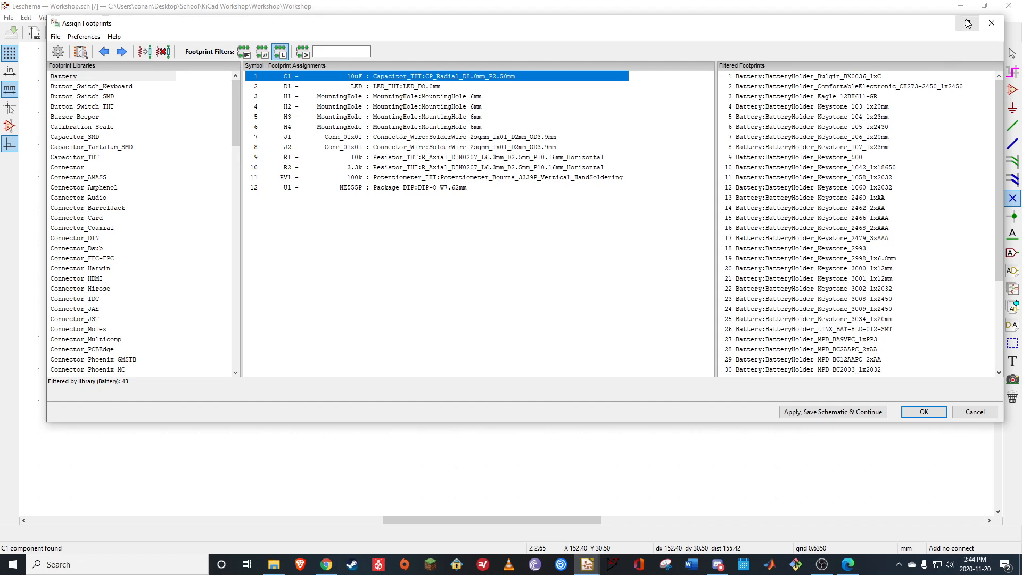
click(991, 23)
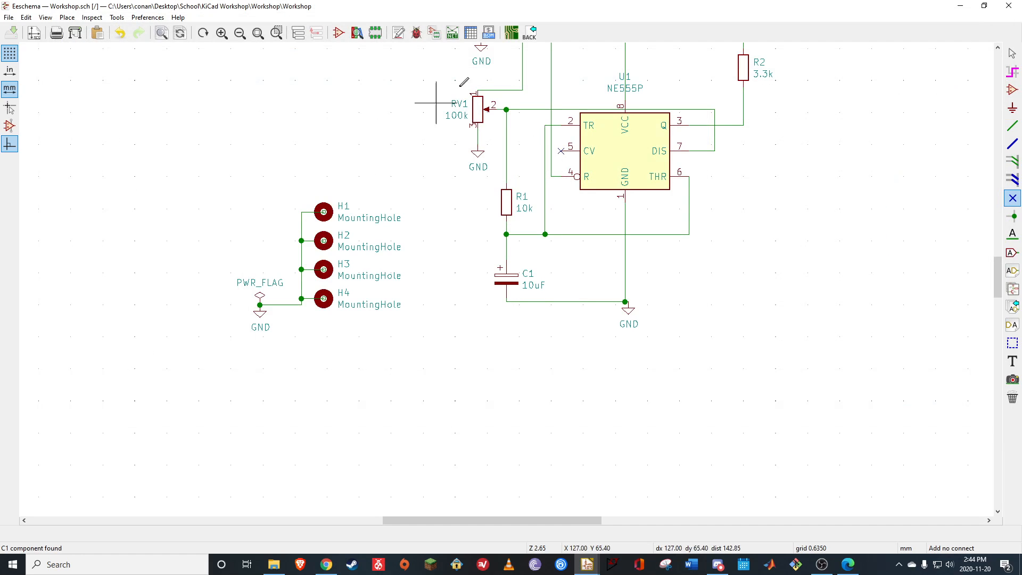
Regenerate the Pcbnew netlist in default format and save it as Workshop in the project folder
click(452, 33)
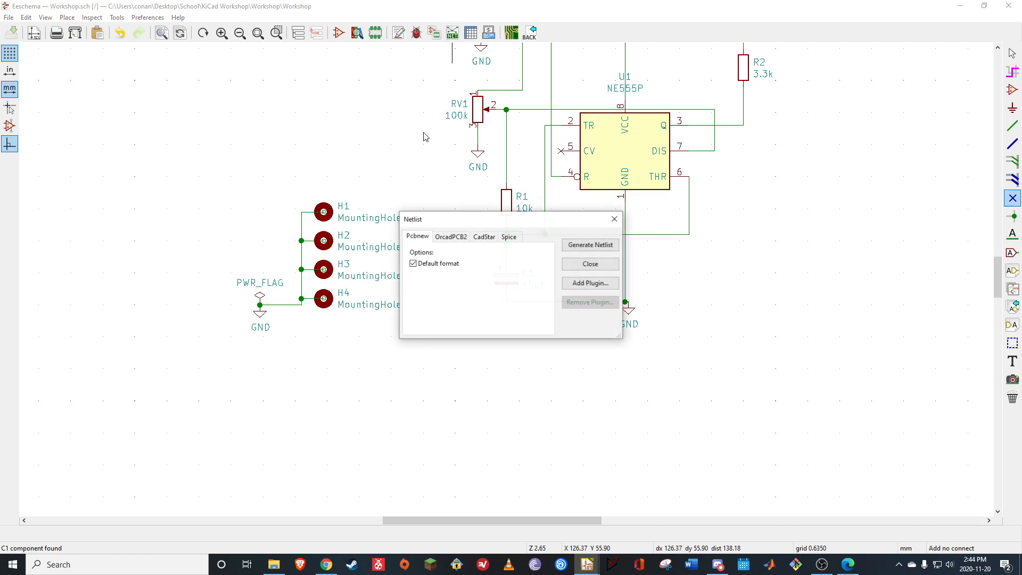
click(590, 245)
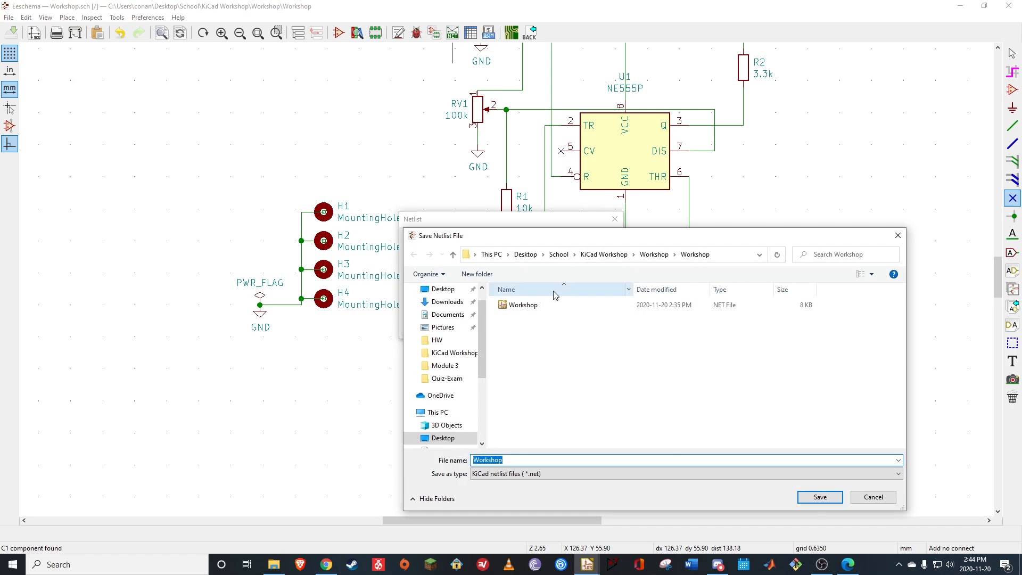
click(820, 496)
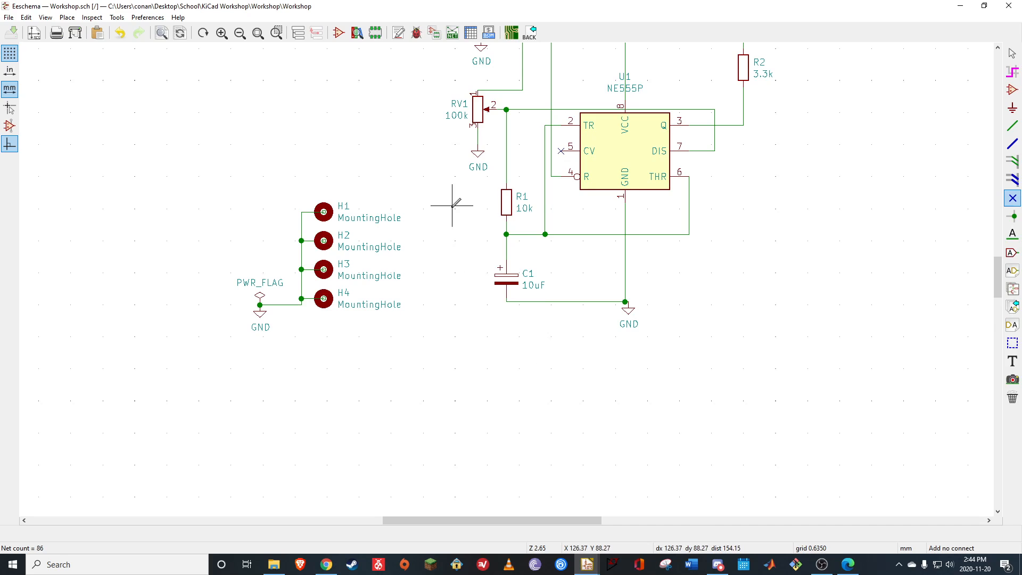
right_click(487, 257)
click(425, 141)
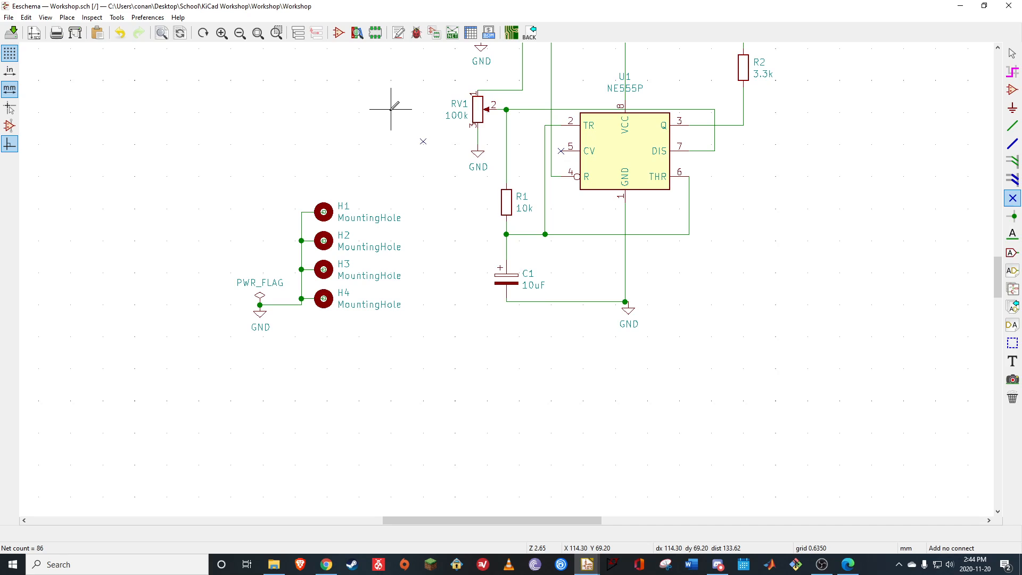
key(Escape)
key(ctrl+z)
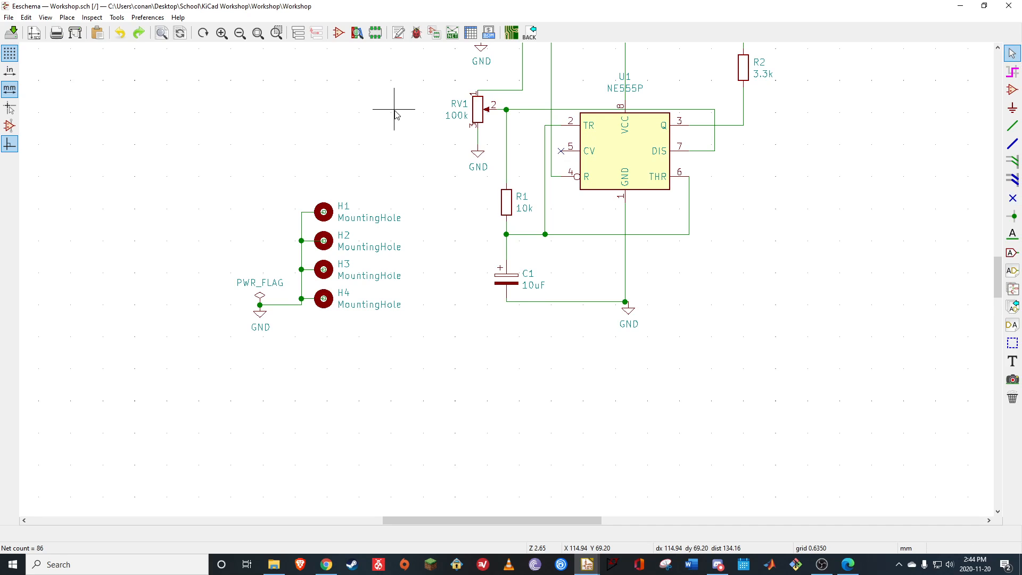
Open the board layout in Pcbnew, update the PCB from the schematic and place the imported footprints inside the drawing sheet
click(512, 33)
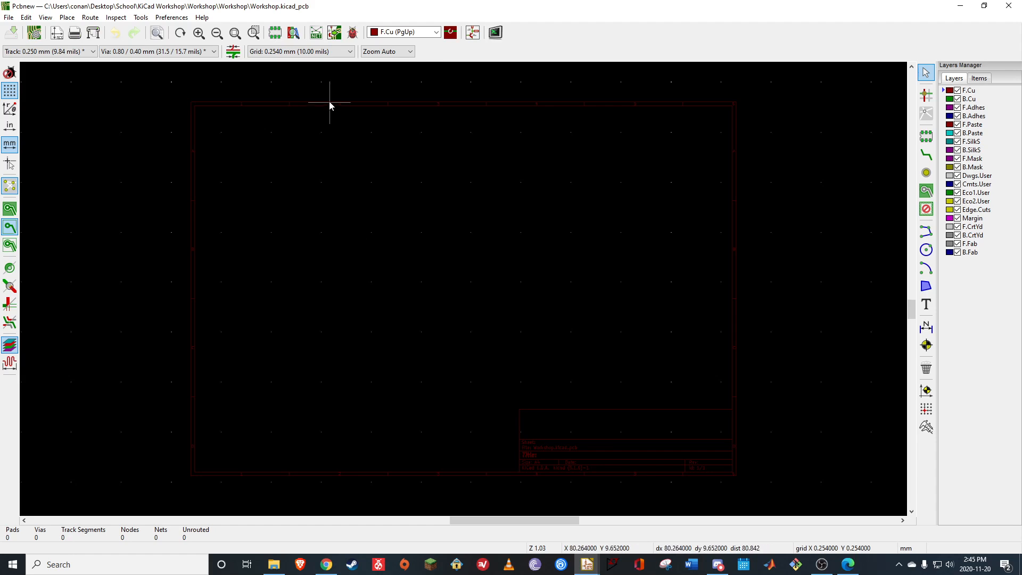
click(334, 34)
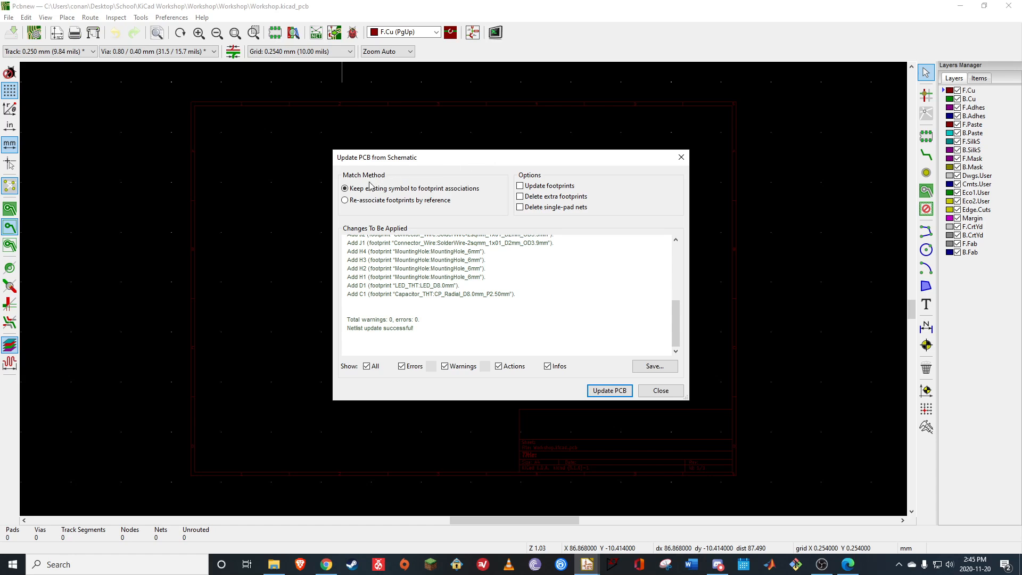
scroll(413, 304, up, 2)
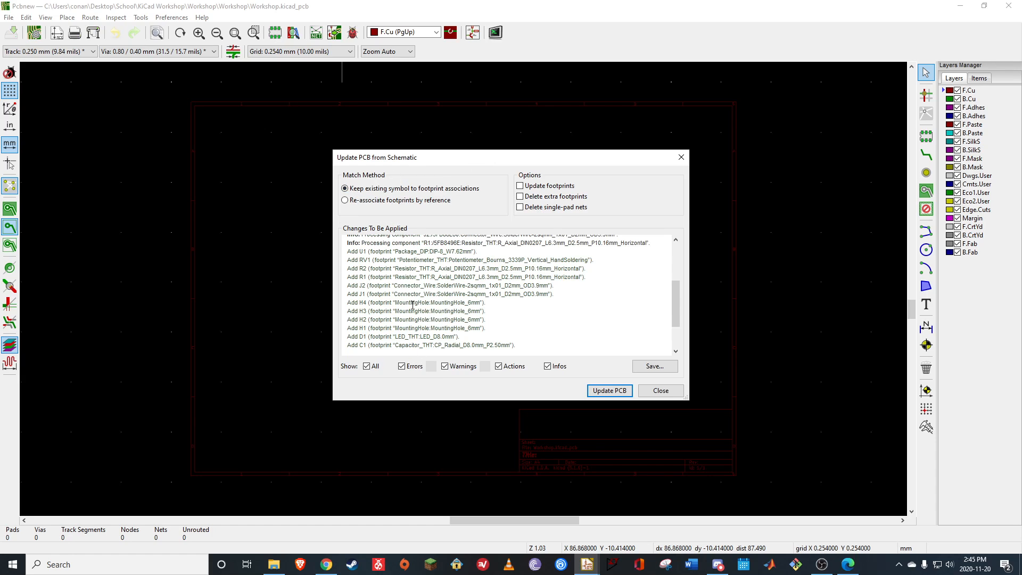
scroll(405, 312, up, 2)
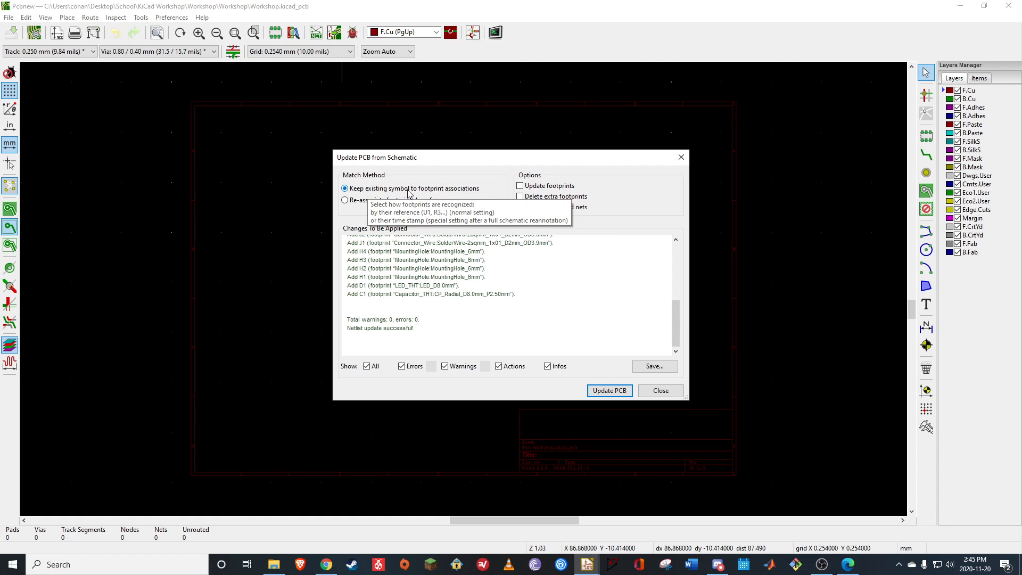
click(612, 393)
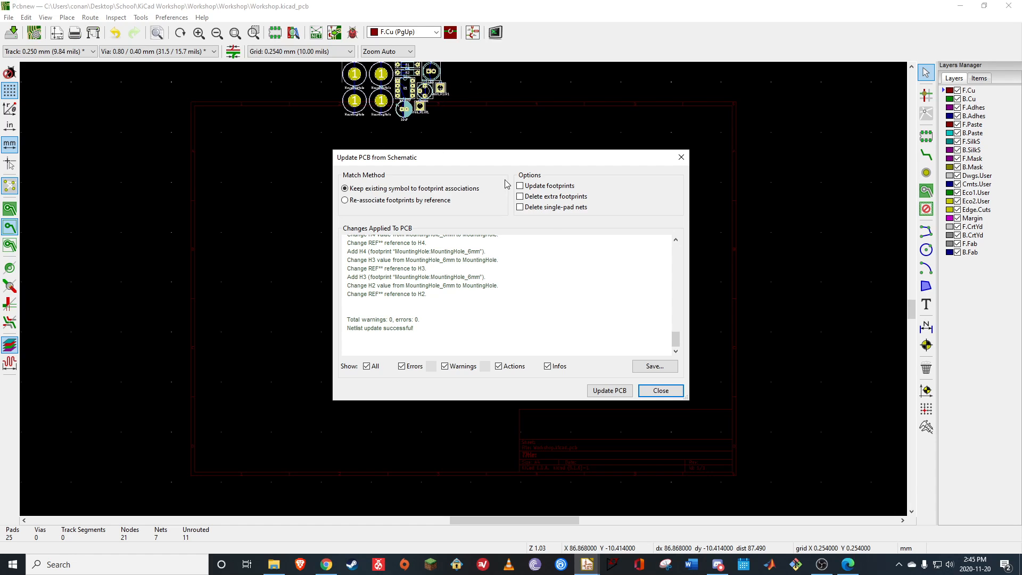
click(660, 391)
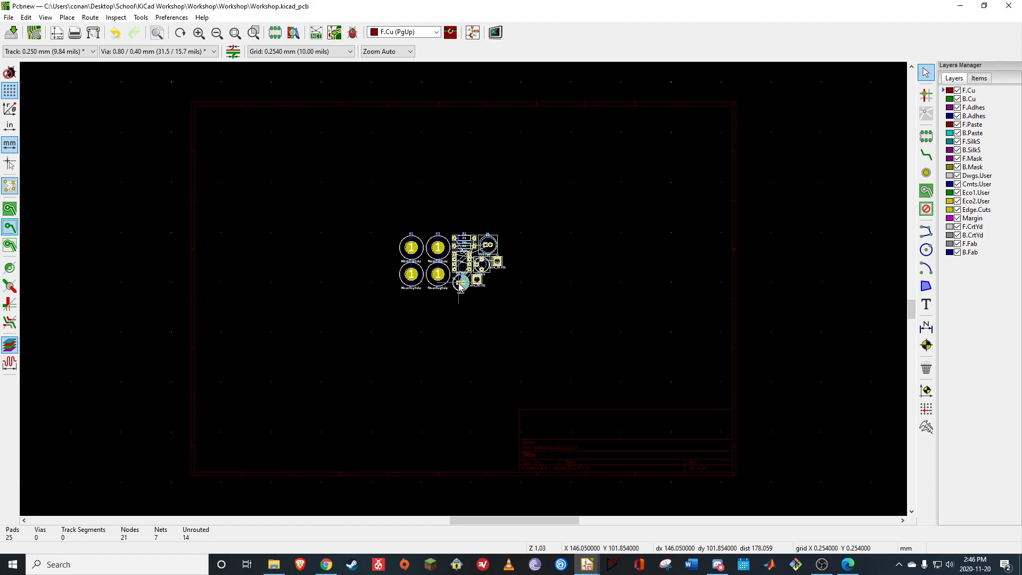
Move mounting hole H1 away from the other footprints, to the upper left of the cluster
scroll(470, 314, up, 1)
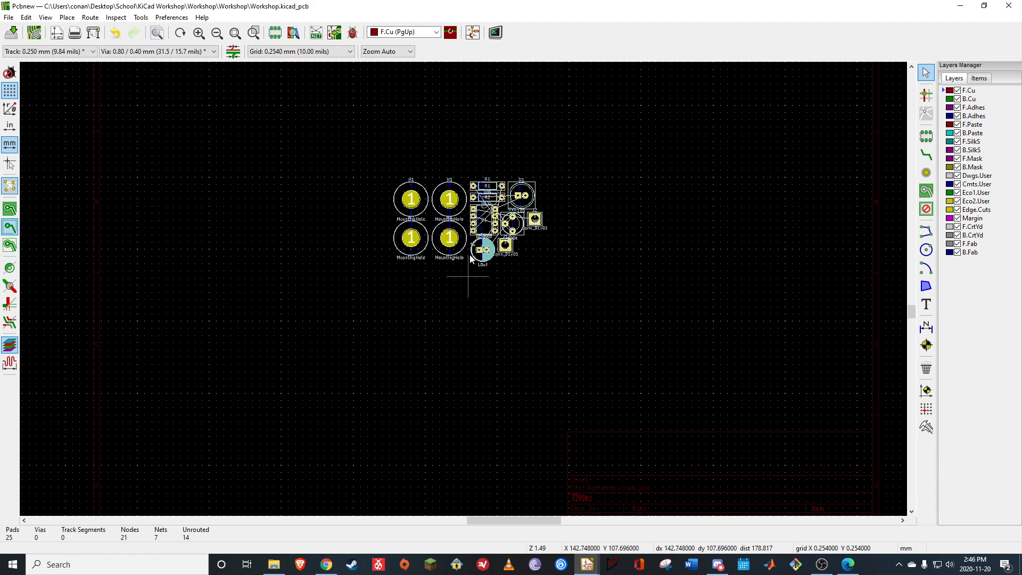
scroll(469, 259, up, 3)
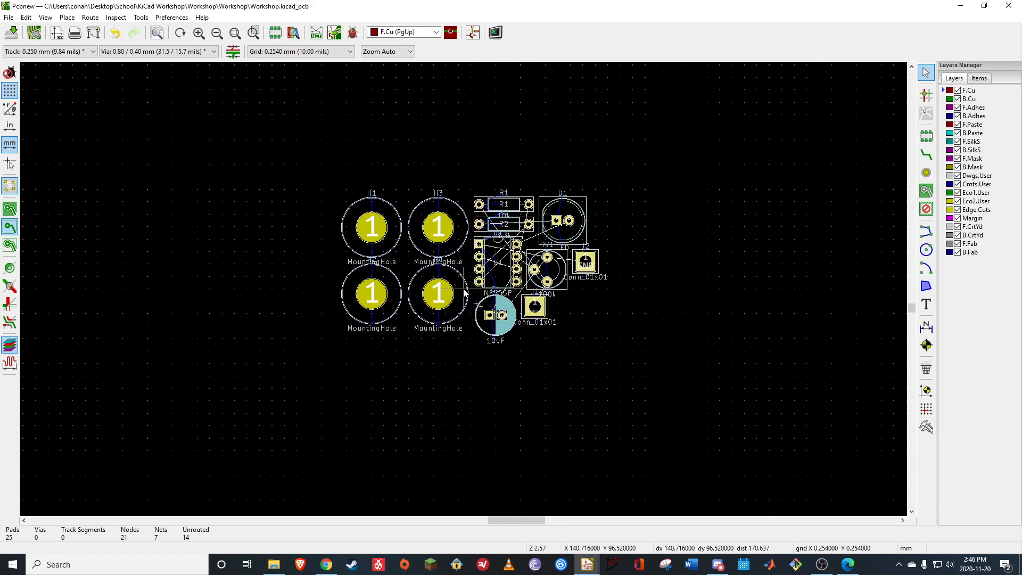
scroll(464, 292, up, 4)
scroll(464, 292, down, 1)
scroll(464, 292, down, 1)
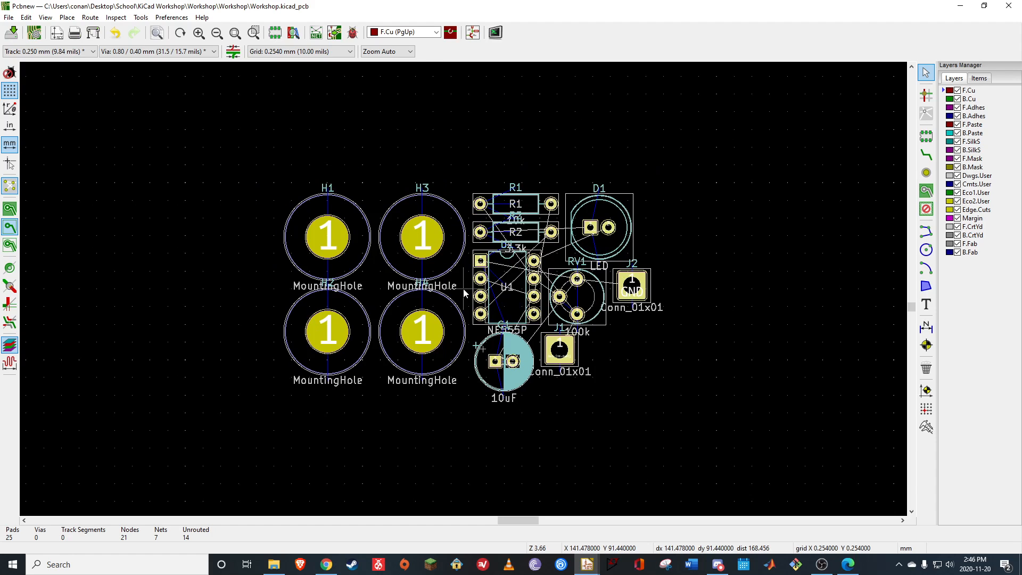
scroll(464, 289, down, 2)
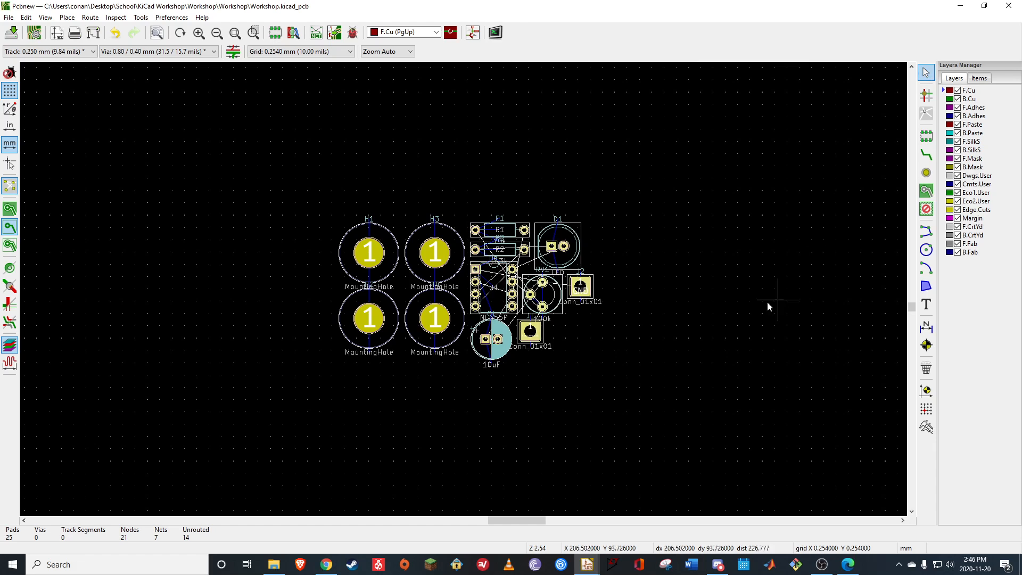
click(375, 255)
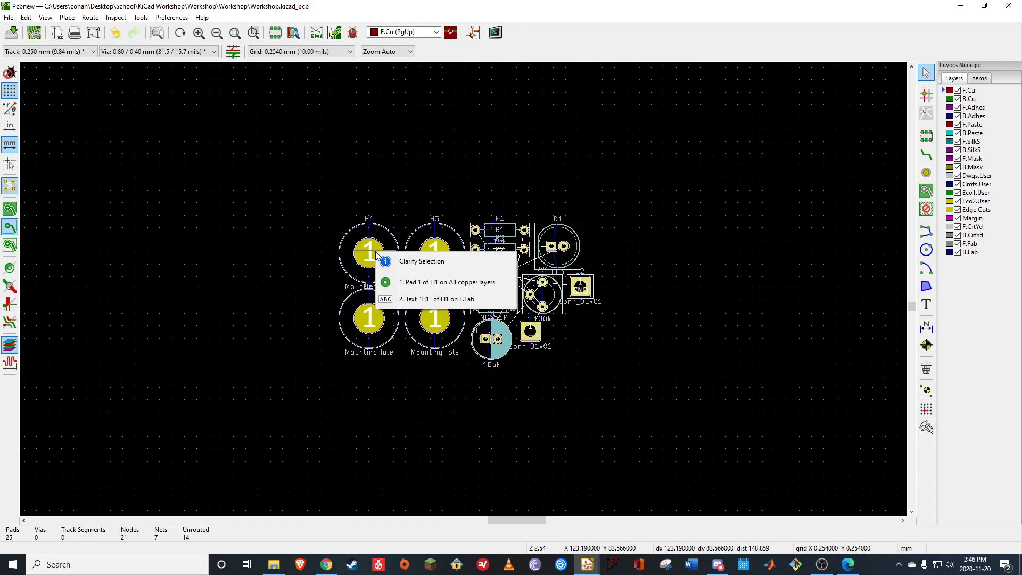
click(426, 282)
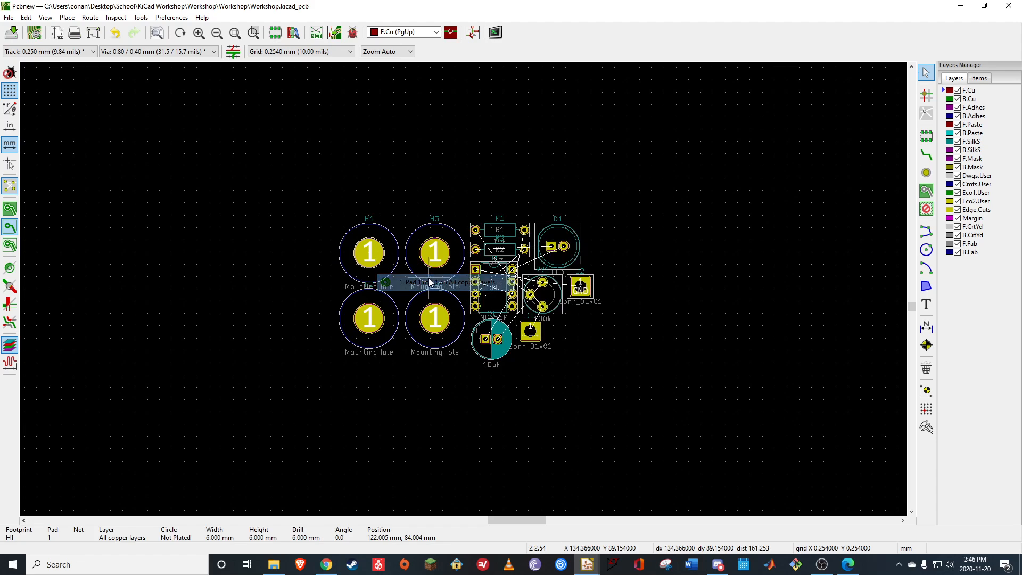
key(m)
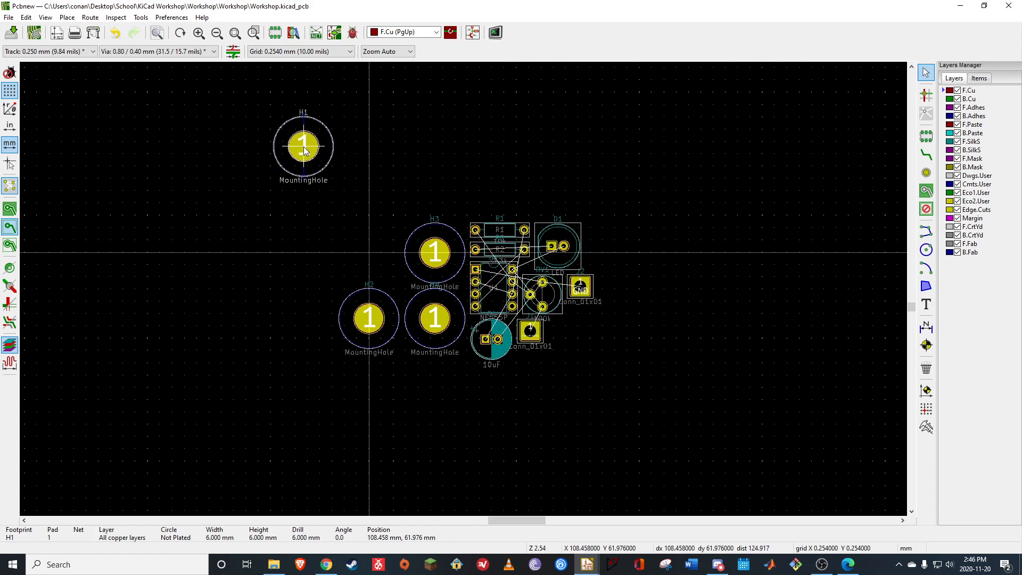
click(315, 186)
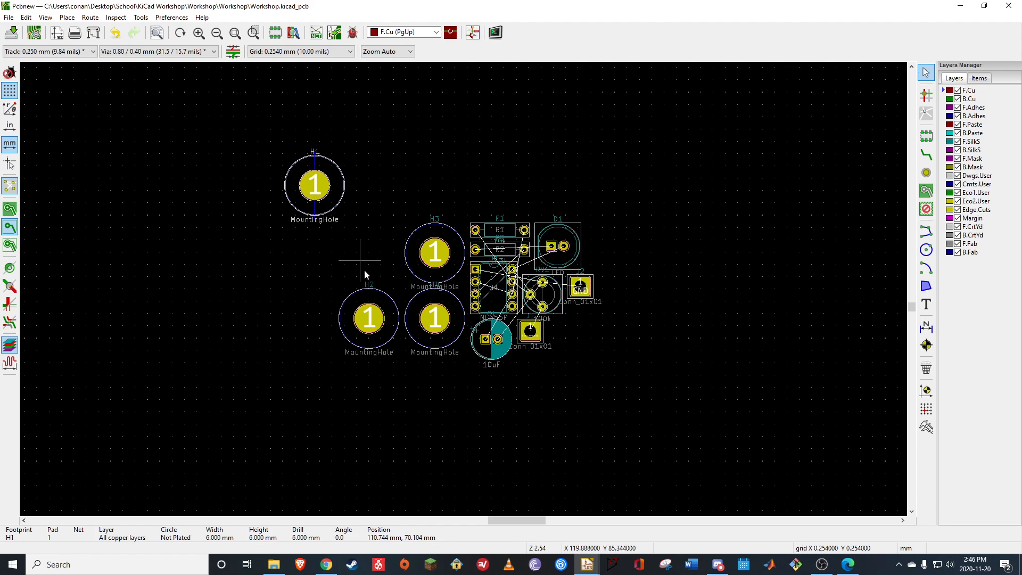
Move mounting hole H2 to the upper right of the footprint cluster, level with H1, at about (183, 70) mm
click(379, 318)
double_click(379, 318)
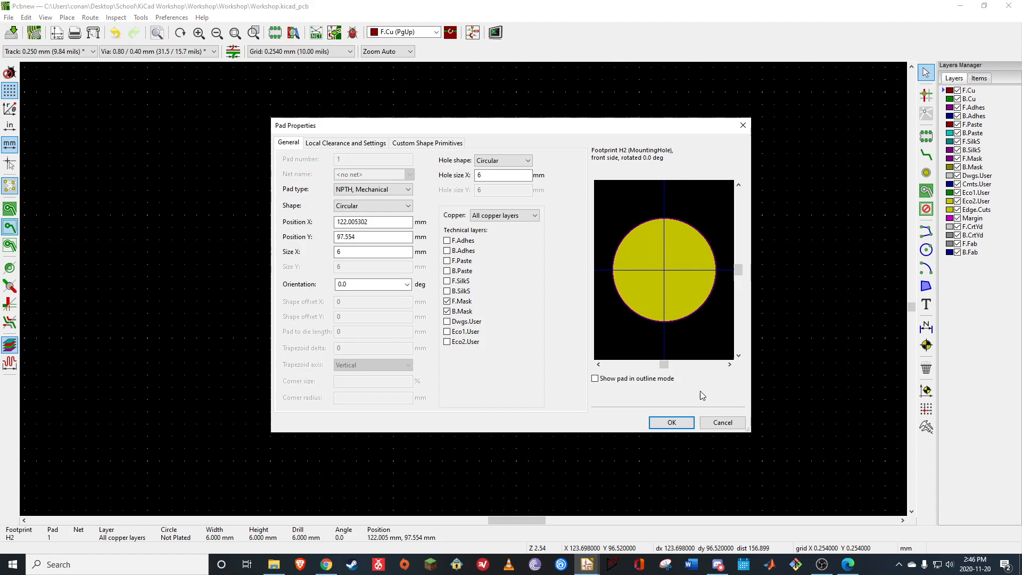
click(722, 422)
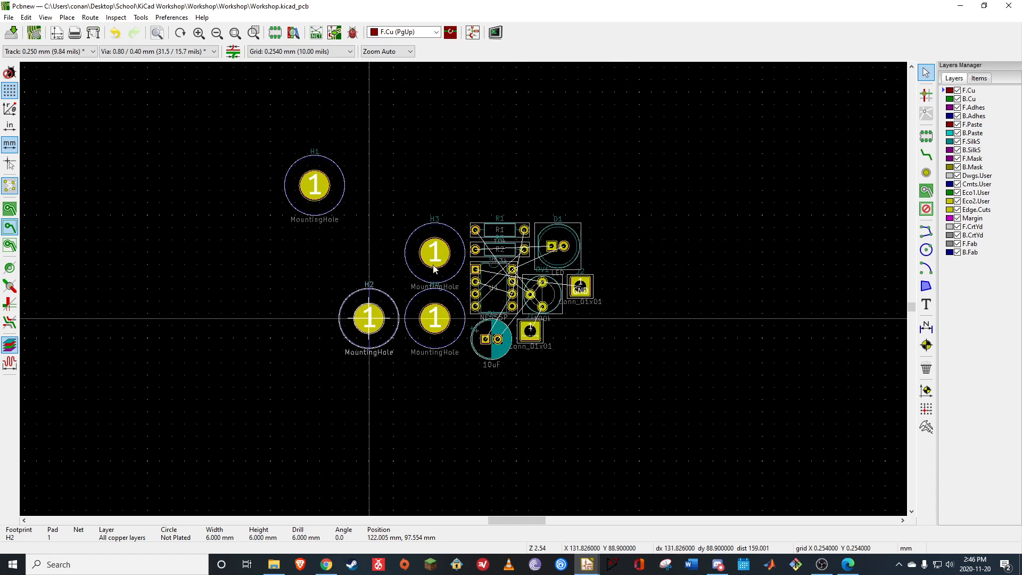
key(m)
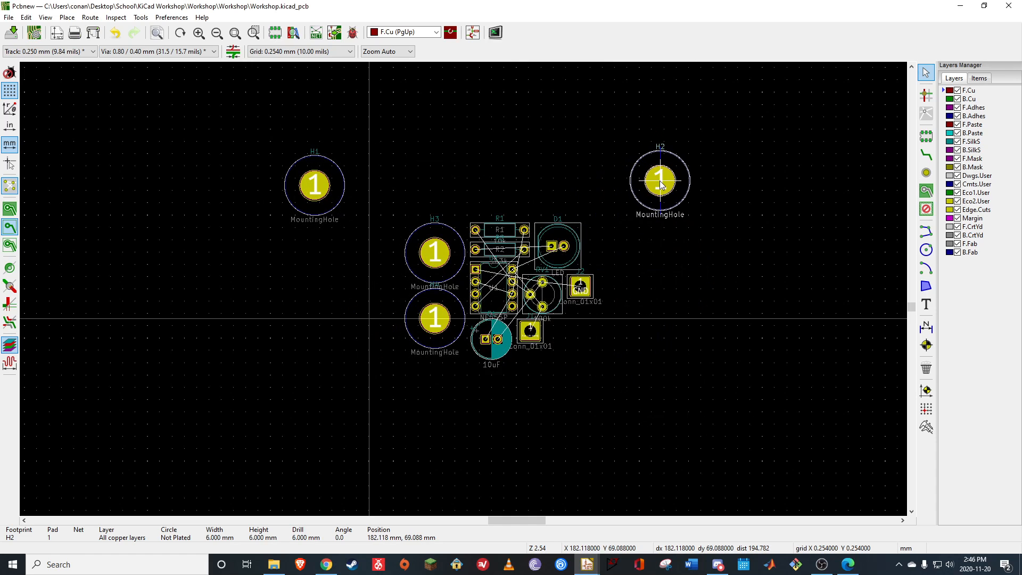
click(665, 186)
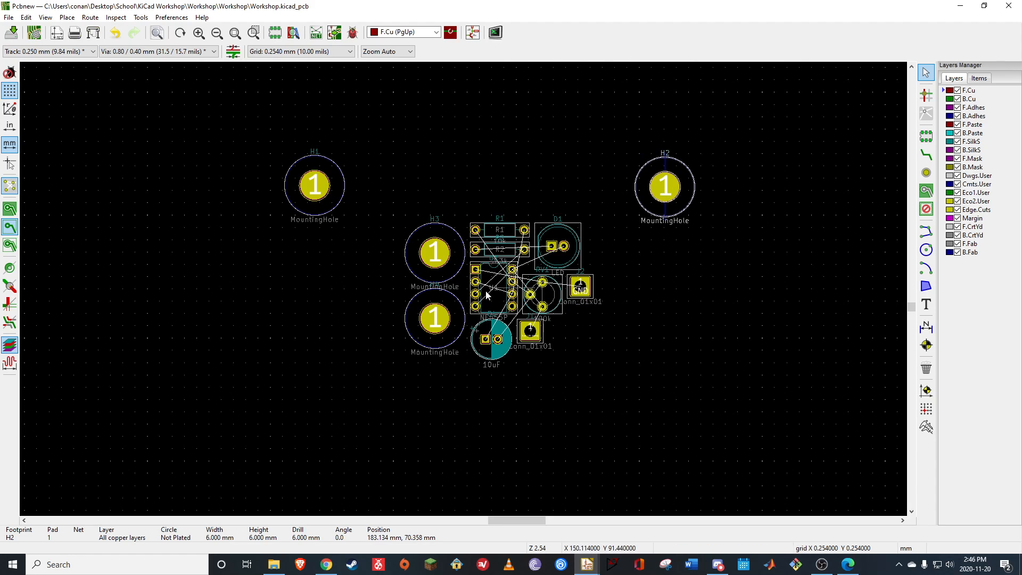
Move mounting hole H3 to the lower right of the footprint cluster, directly below H2
click(440, 255)
key(m)
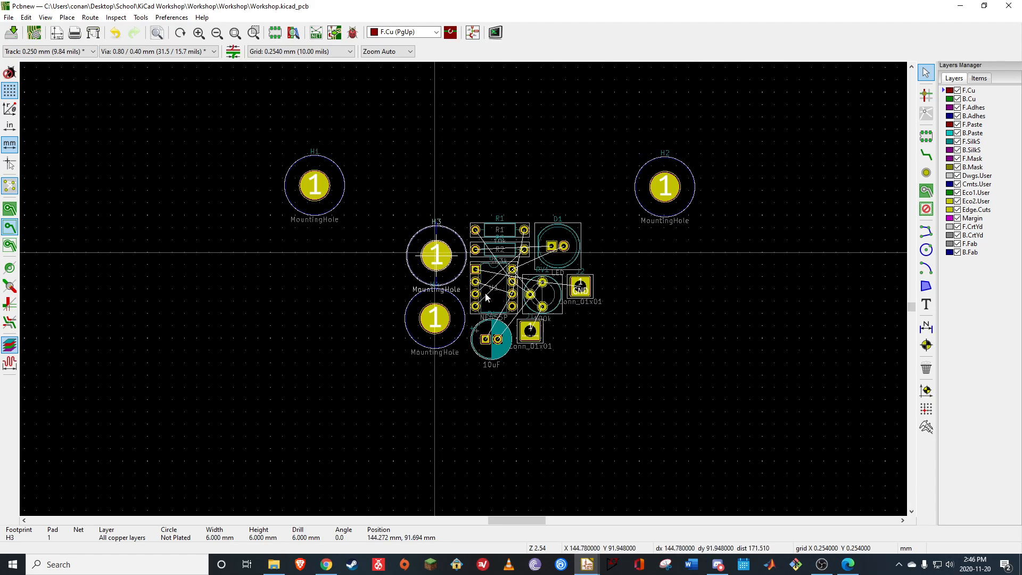
click(667, 354)
Move mounting hole H4 to the lower left of the footprint cluster, below H1, at about (110, 108) mm
click(445, 322)
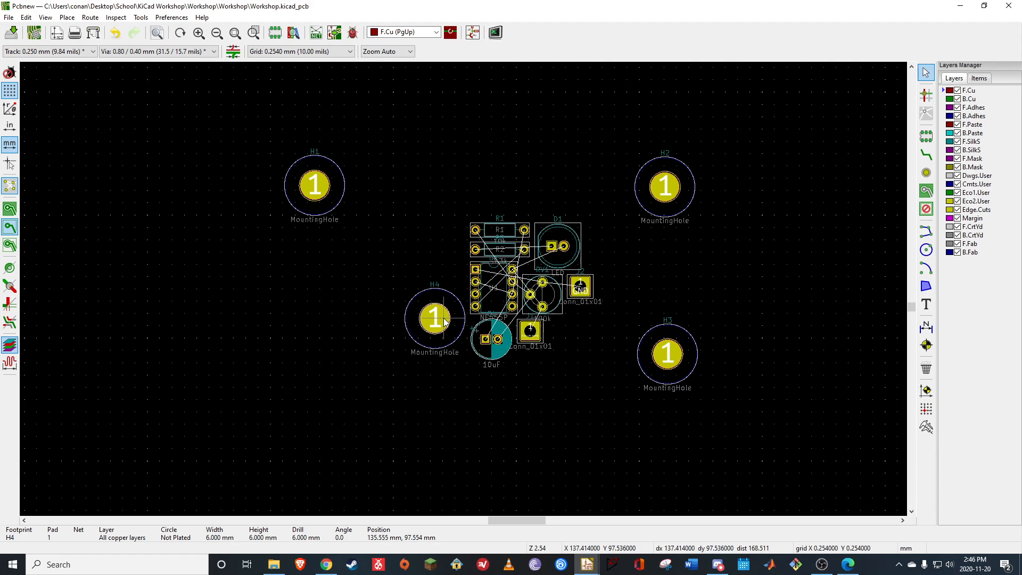
key(m)
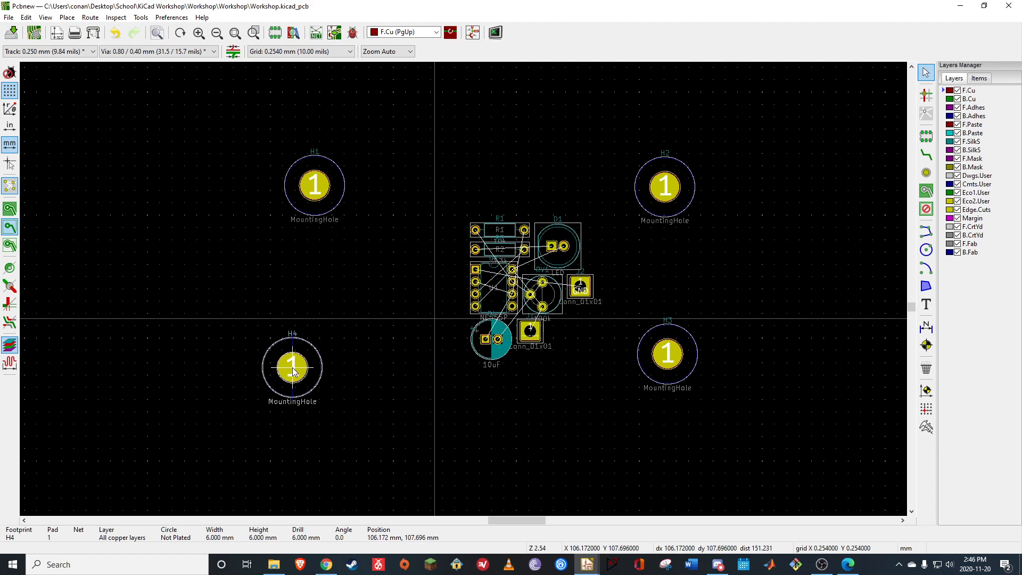
click(314, 370)
click(433, 405)
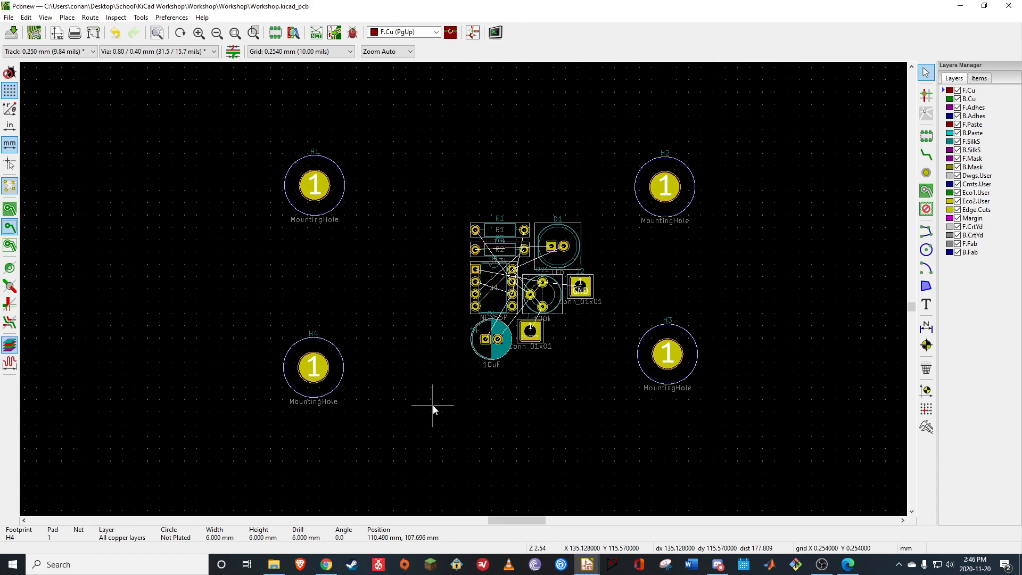
Lower mounting holes H3 and H4 to about Y 109 mm so they sit level with each other
click(681, 354)
key(m)
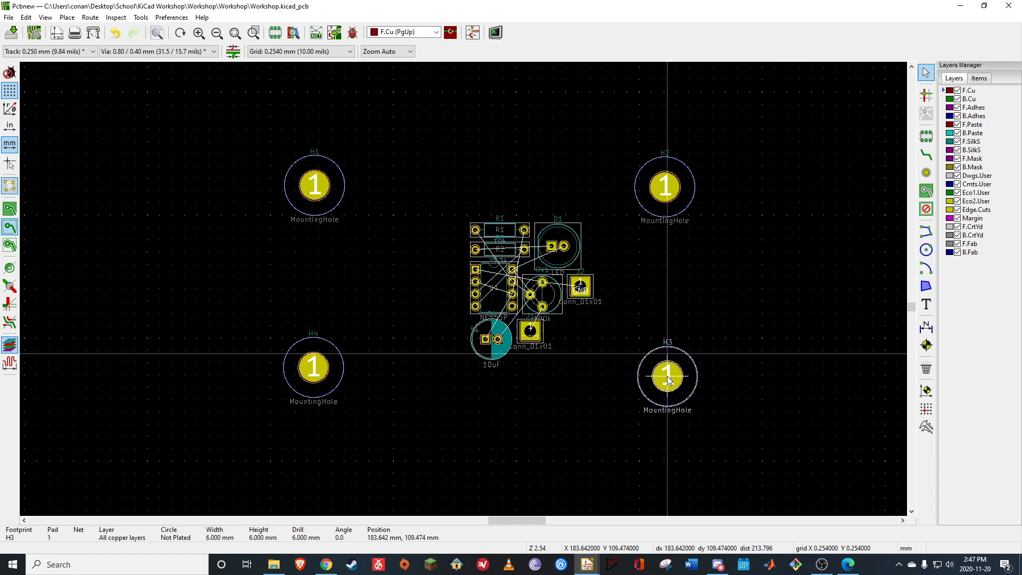
click(668, 376)
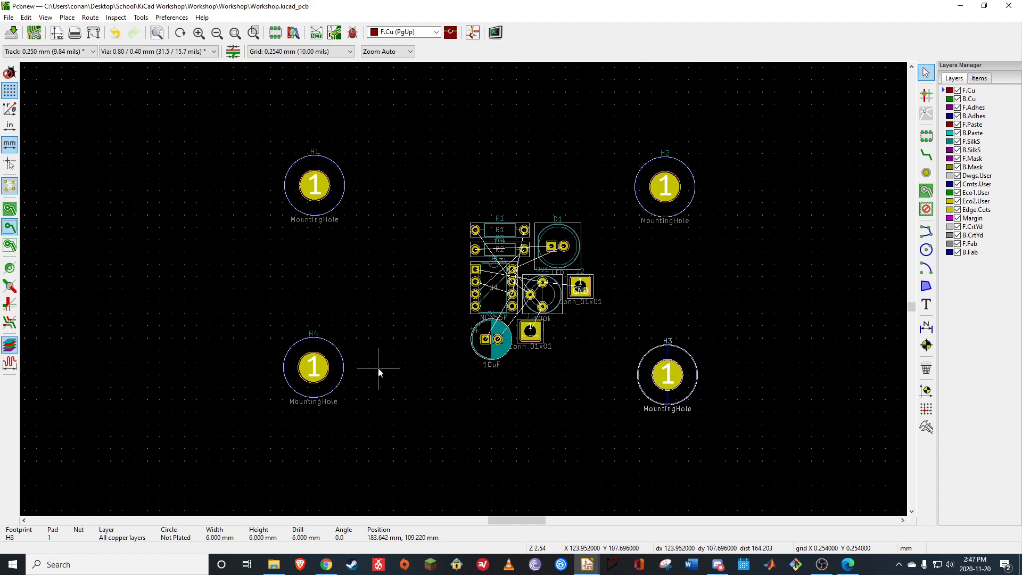
click(326, 374)
key(m)
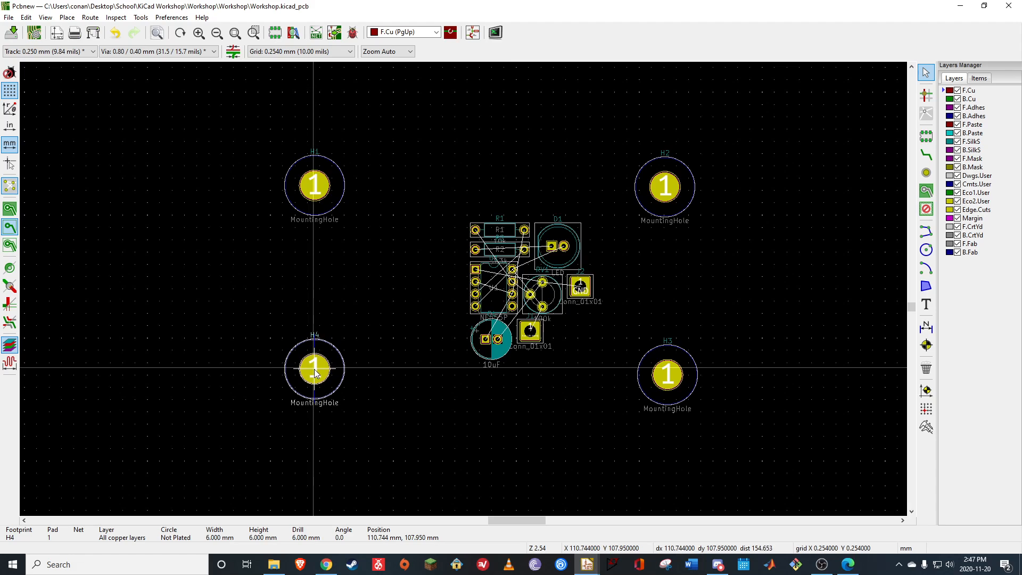
click(317, 377)
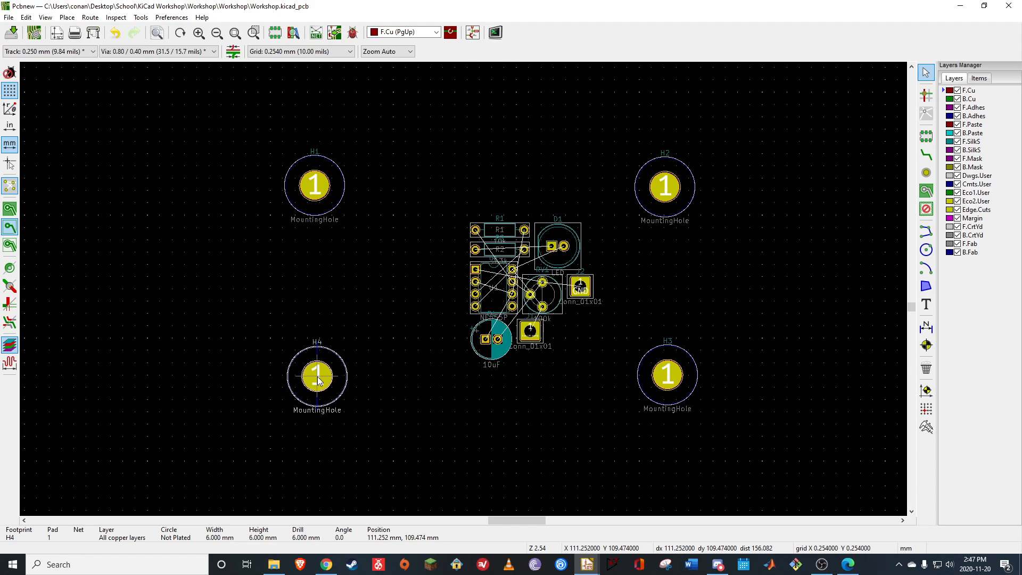
click(359, 295)
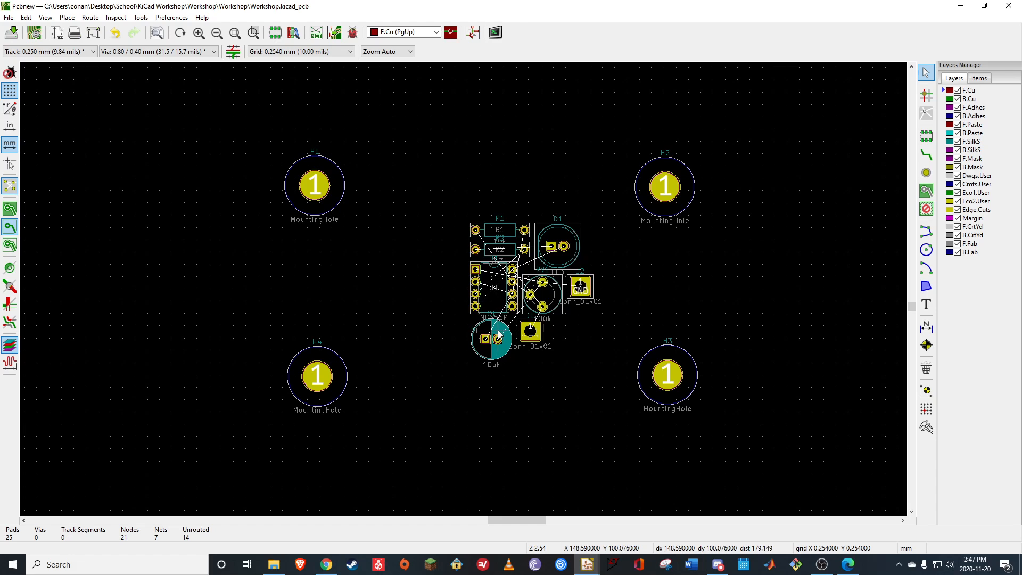
Move GND connector J2 up between mounting holes H1 and H2
click(590, 288)
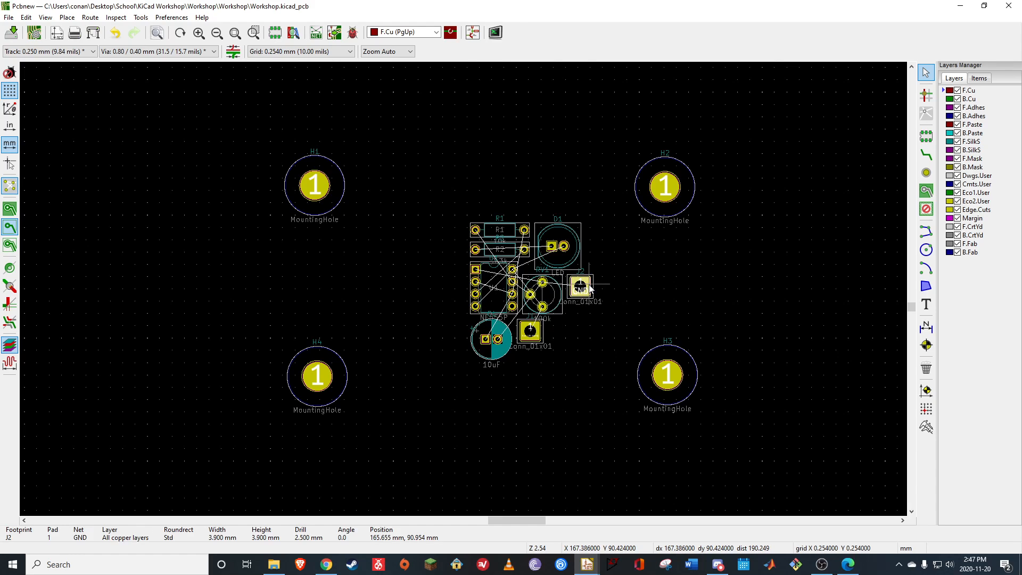
key(m)
click(524, 182)
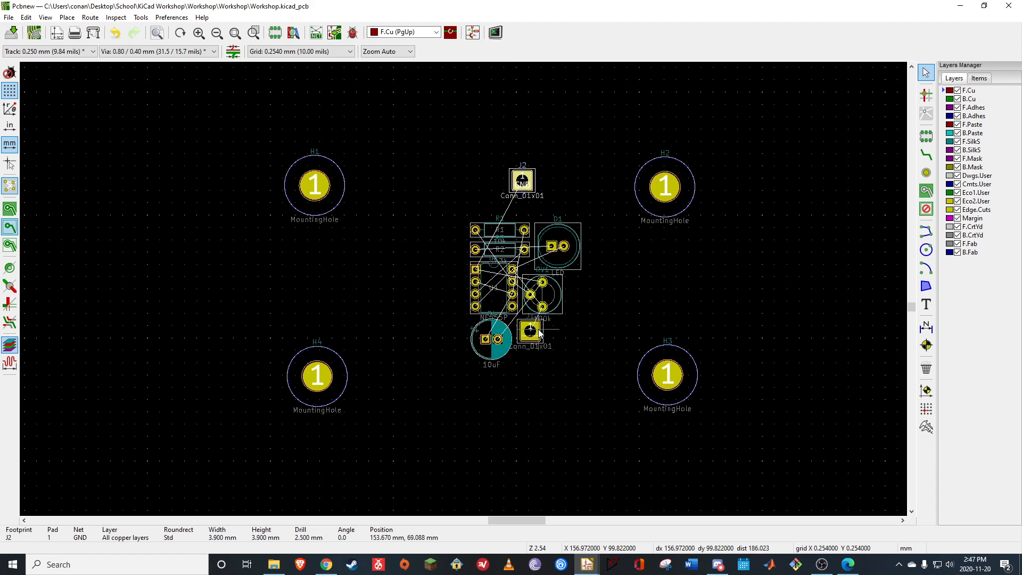
Move connector J1 to the board's left side, just below mounting hole H1, at about (113, 84) mm
click(533, 331)
key(m)
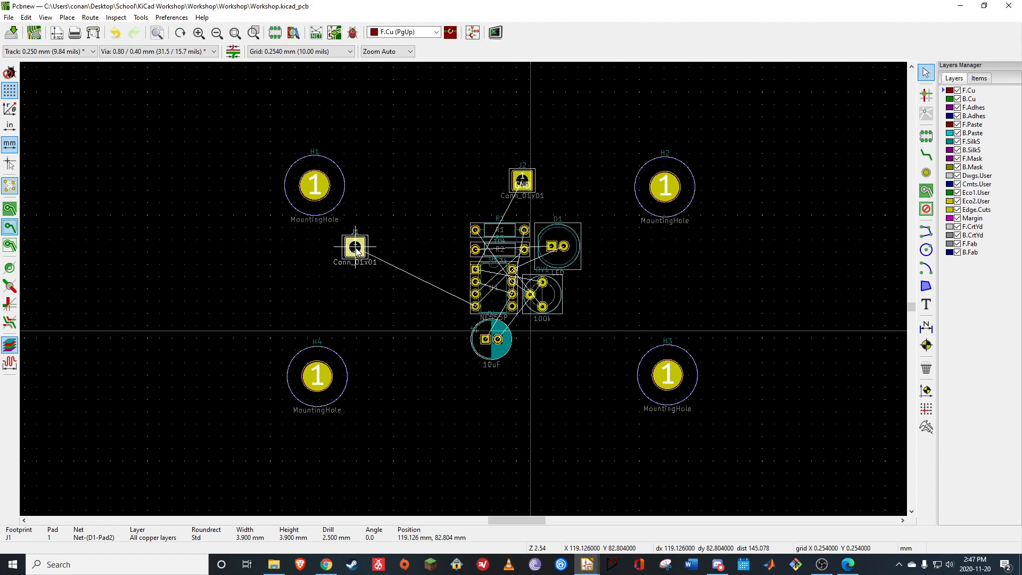
click(326, 254)
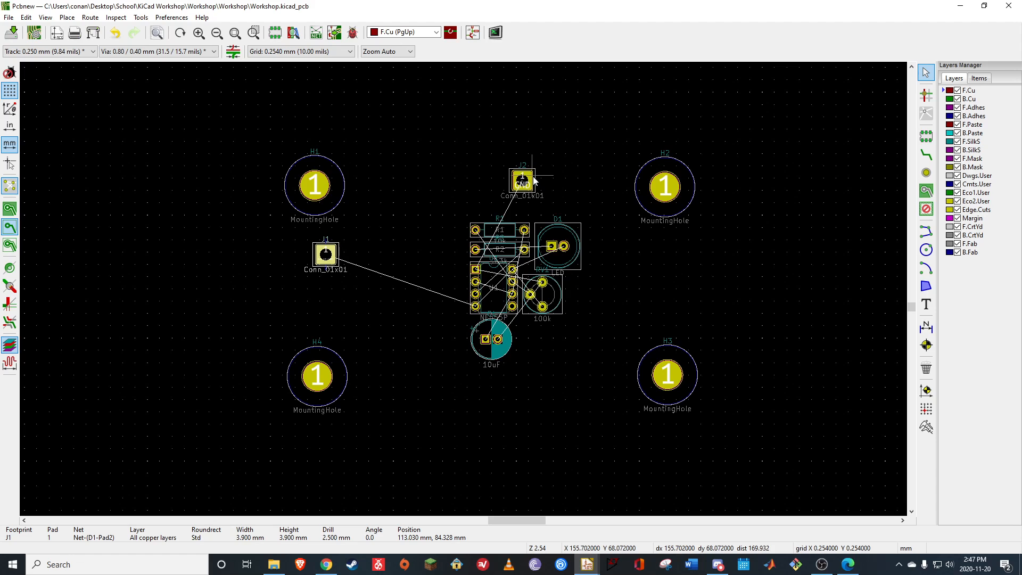
Move GND connector J2 to the board's left side, between connector J1 and mounting hole H4
drag(527, 176, 484, 190)
key(m)
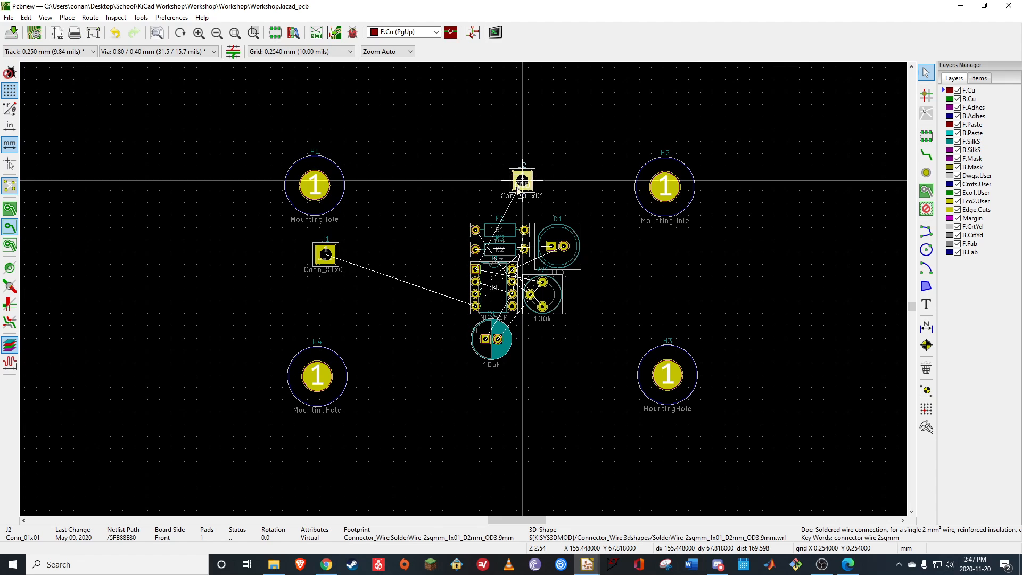
click(326, 303)
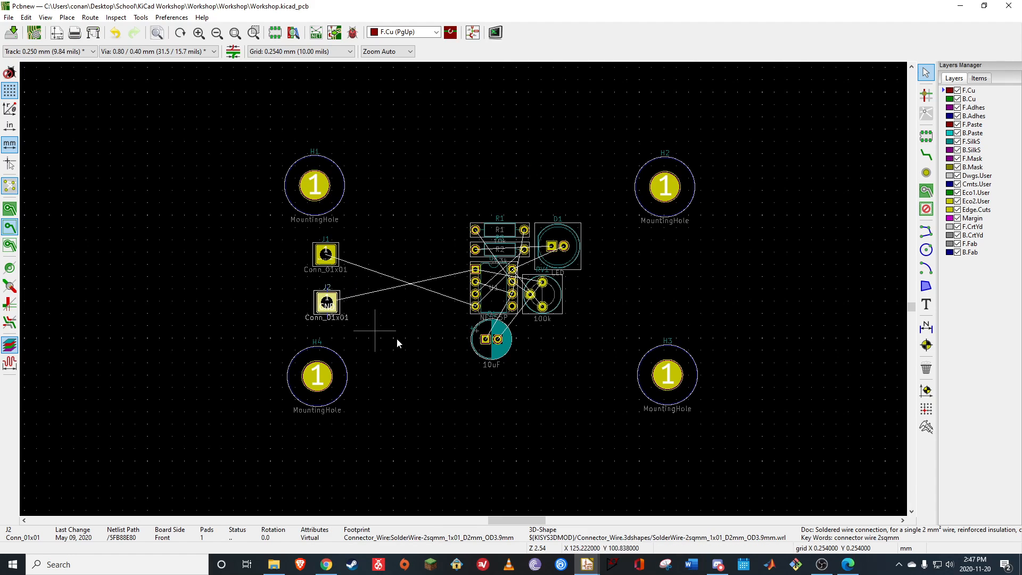
click(414, 347)
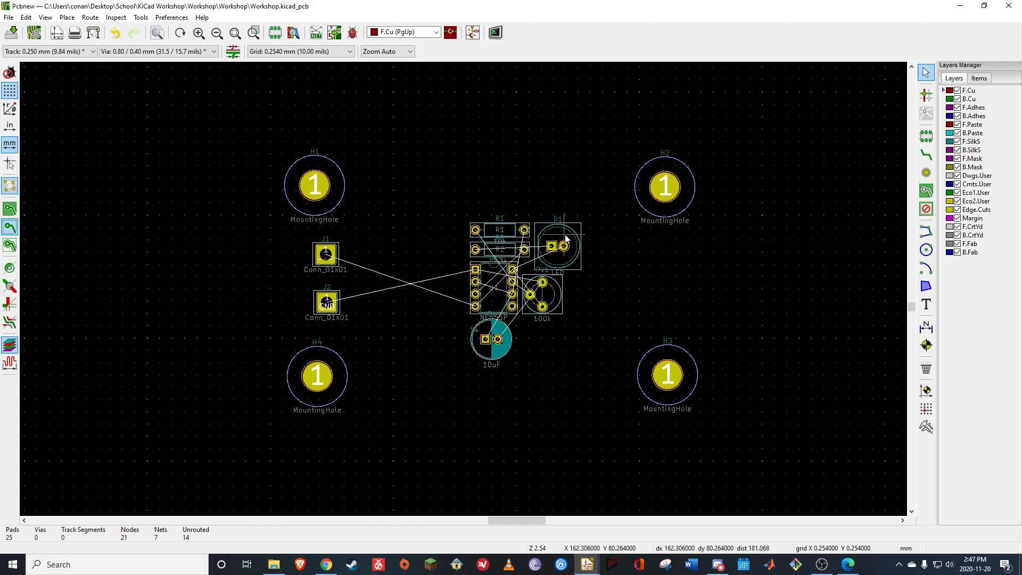
Move LED D1 away from the cluster, up and to the right toward mounting hole H2
key(m)
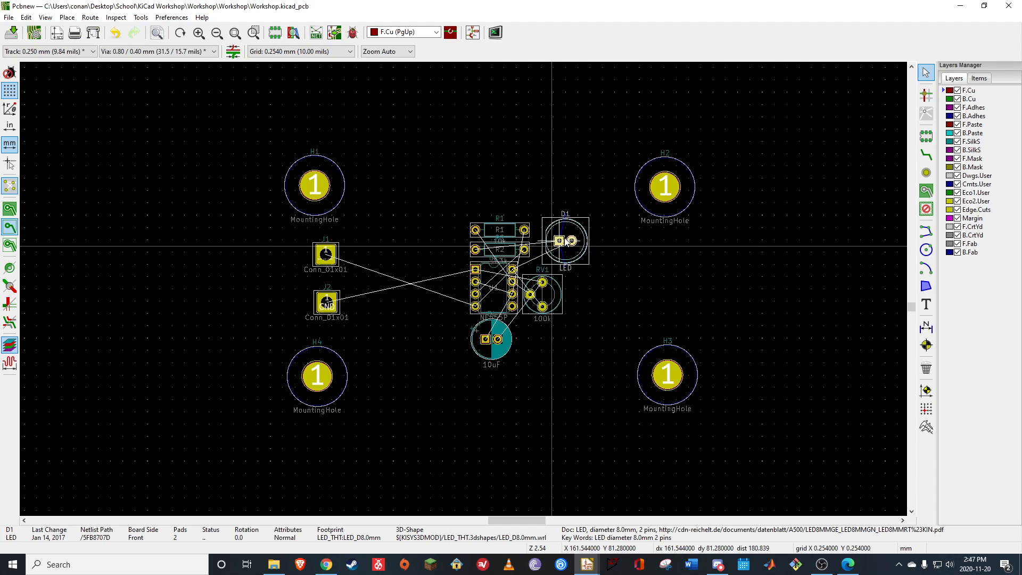
click(573, 230)
click(576, 315)
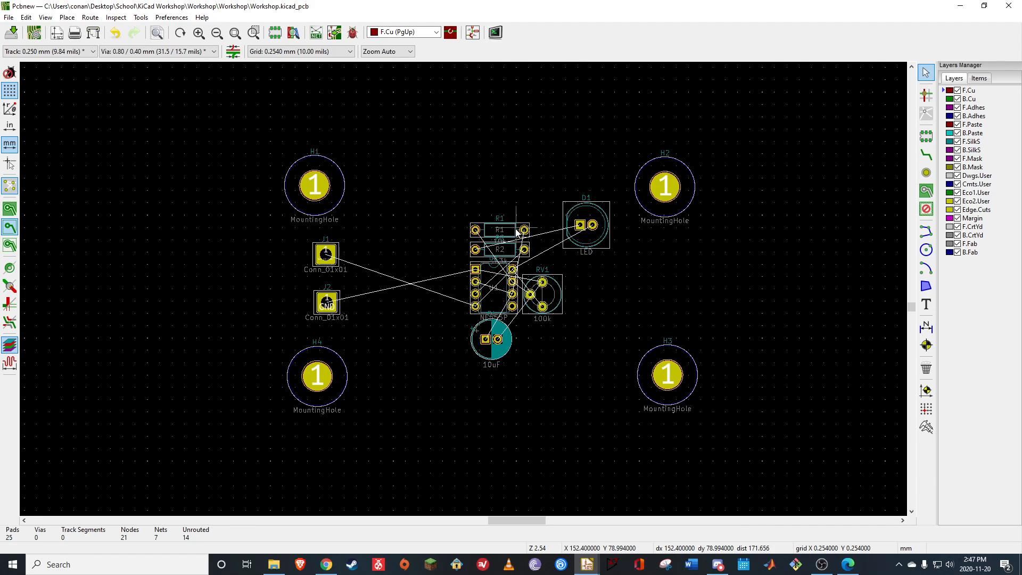
Move resistor R2 below LED D1 and rotate it to 270 degrees so it stands vertically
key(m)
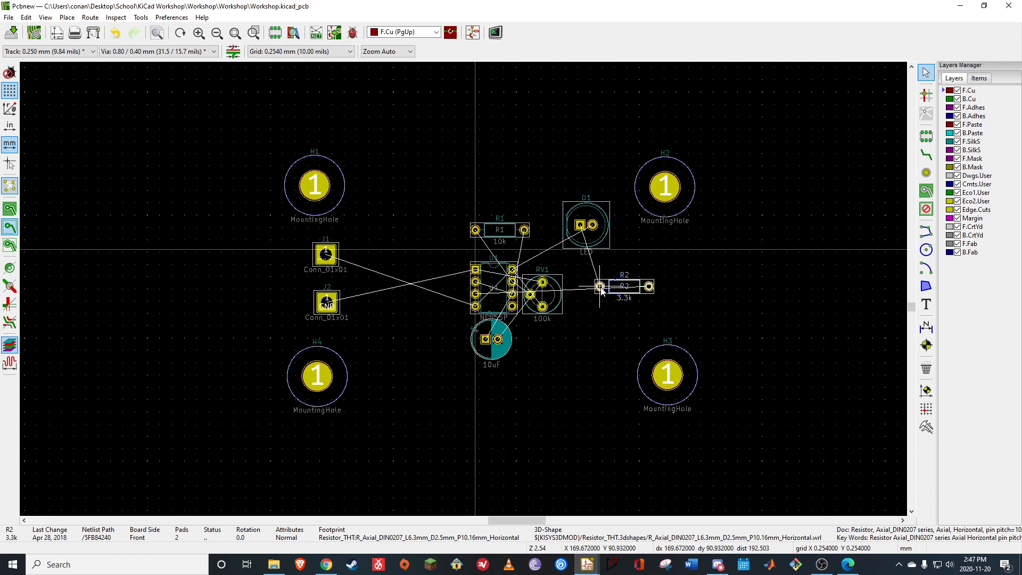
click(601, 287)
key(r)
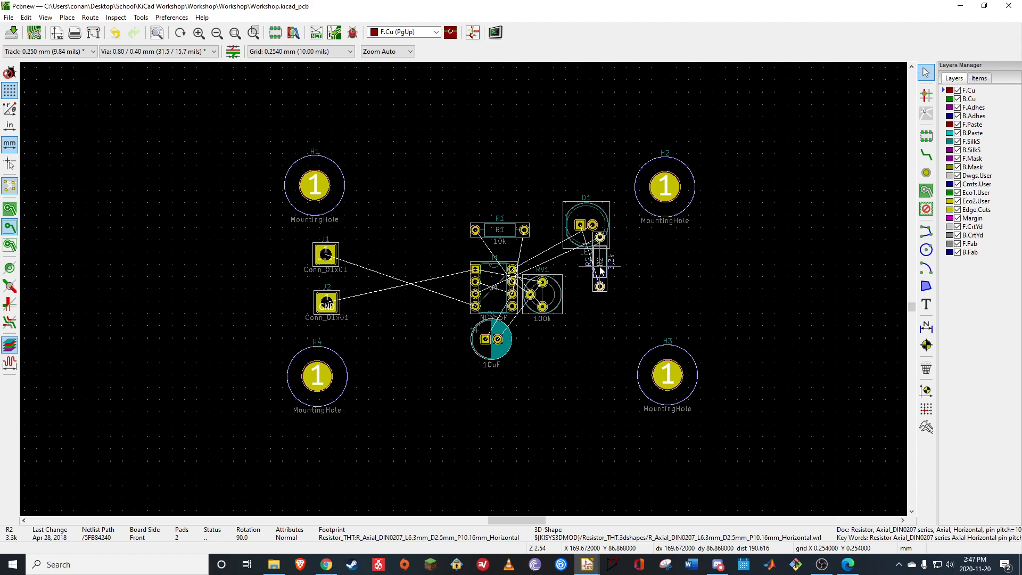
key(r)
key(r)
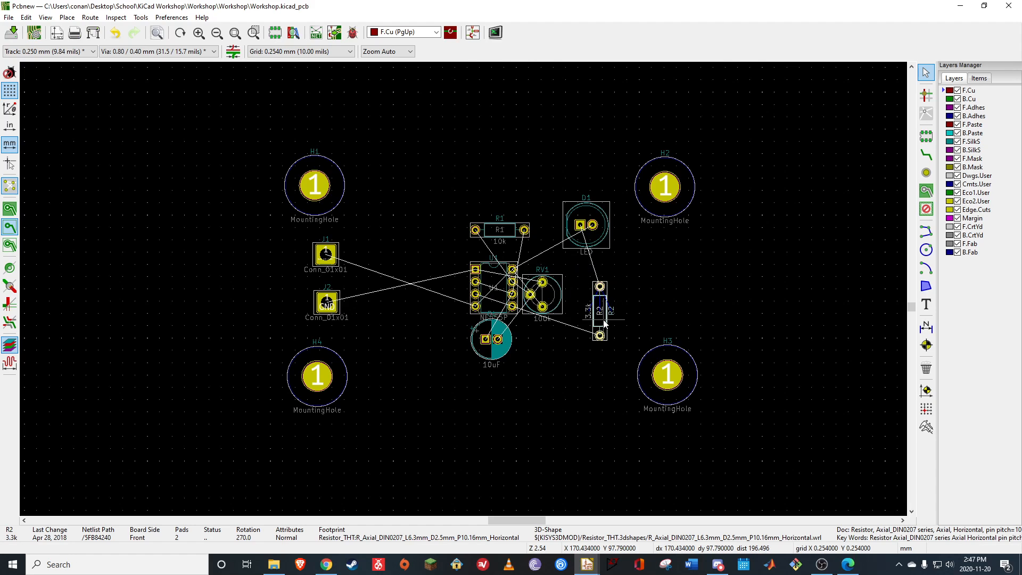
key(m)
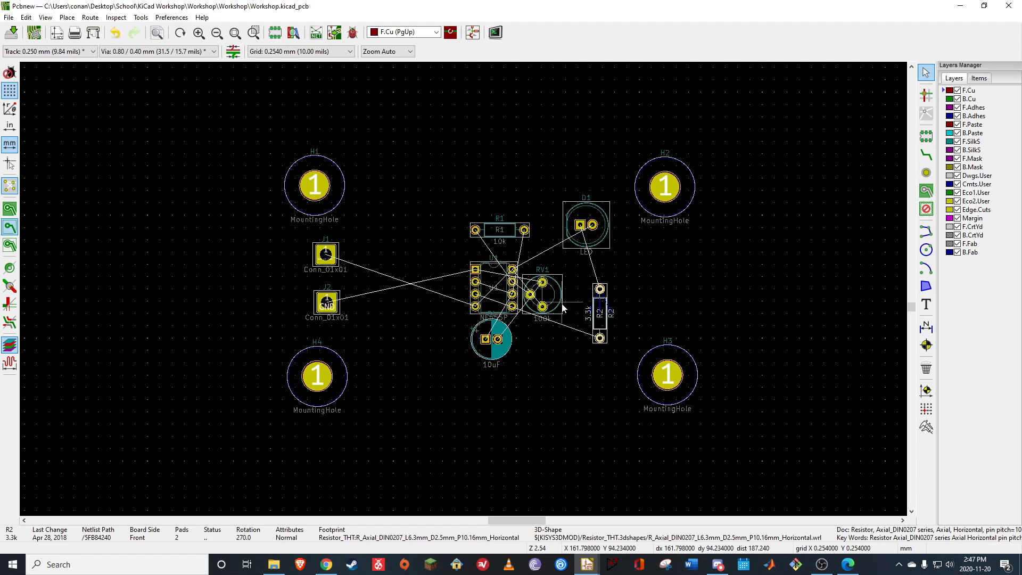
Rotate LED D1 to 180 degrees and shift it so its square pad lines up directly above R2
click(588, 216)
key(r)
key(r)
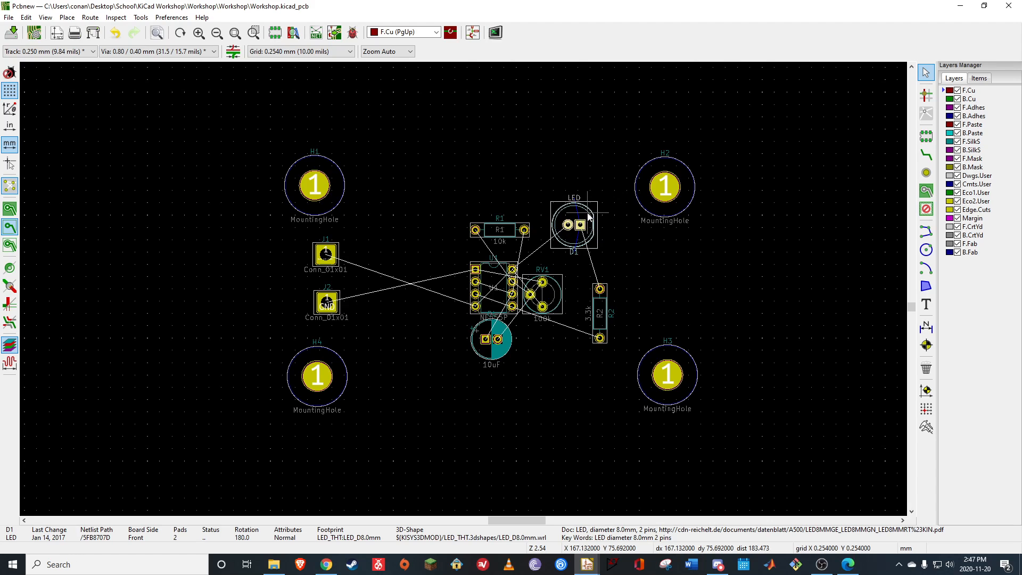
drag(584, 211, 600, 216)
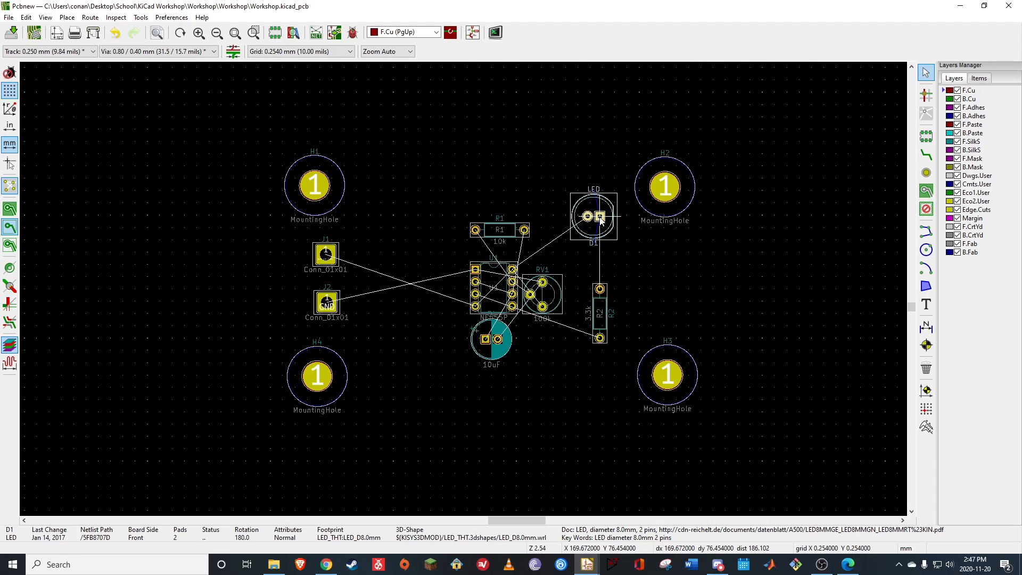
Move resistor R1 to the left of timer U1 and rotate it to 270 degrees
click(510, 236)
drag(510, 233, 420, 231)
key(r)
key(r)
key(r)
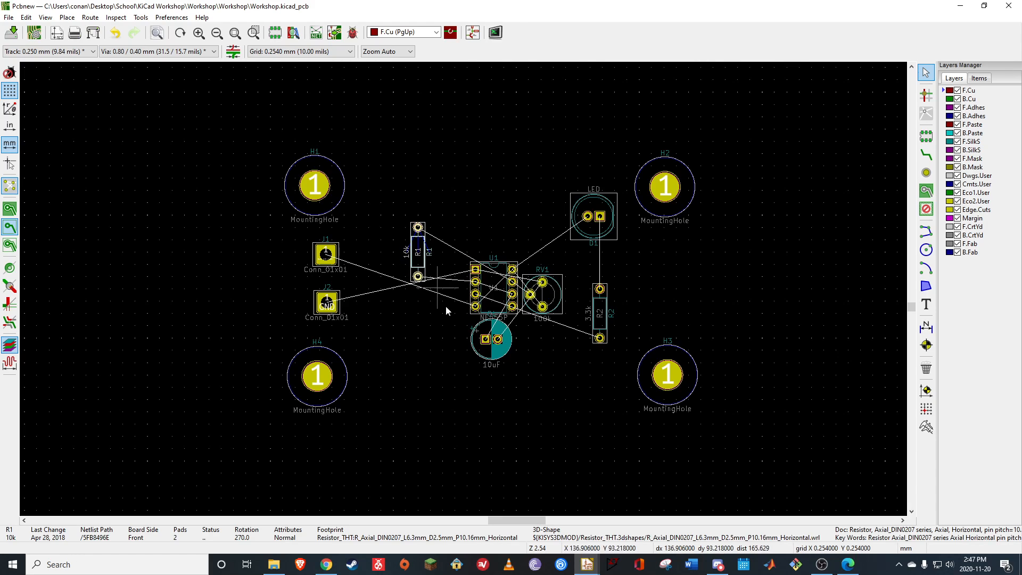
Rotate capacitor C1 to 90 degrees and place it below and to the right of timer U1
click(499, 353)
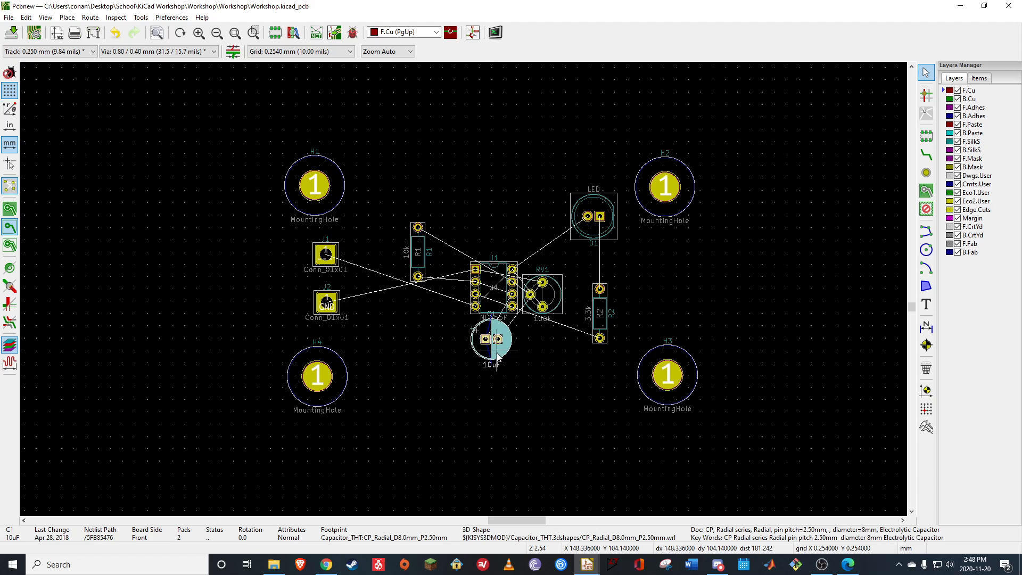
key(r)
drag(498, 358, 567, 393)
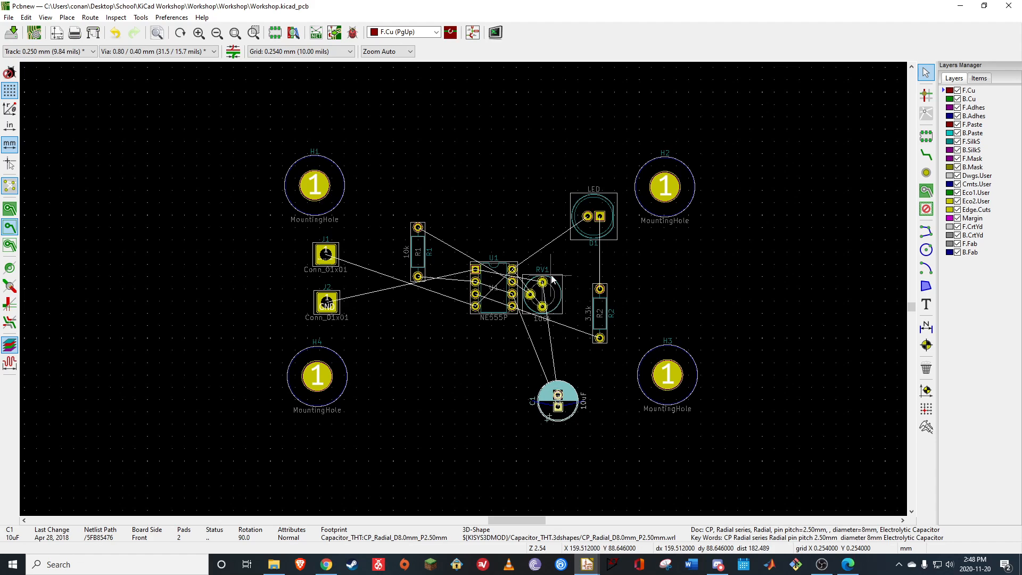
Move potentiometer RV1 between connector J2 and timer U1 and rotate it by 180 degrees
click(557, 283)
drag(556, 284, 407, 314)
key(r)
key(r)
Rotate resistor R1 to horizontal and position it above RV1, to the upper left of timer U1
click(419, 239)
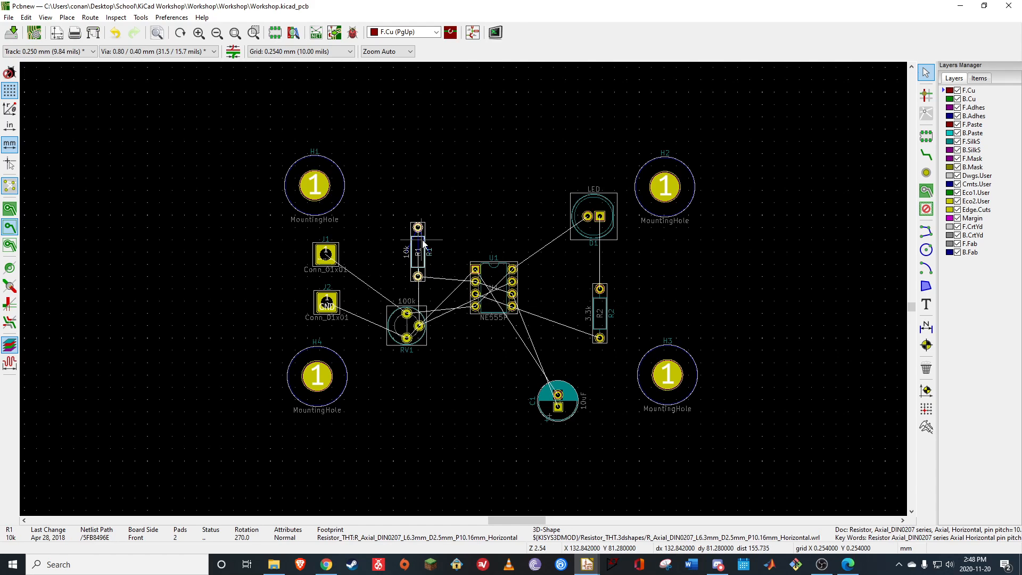
key(r)
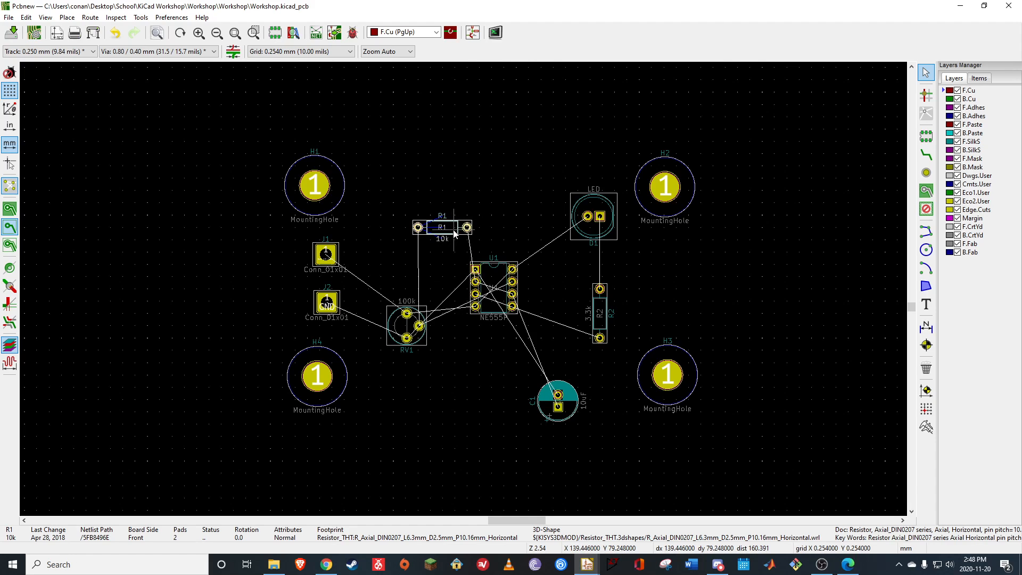
drag(454, 233, 442, 237)
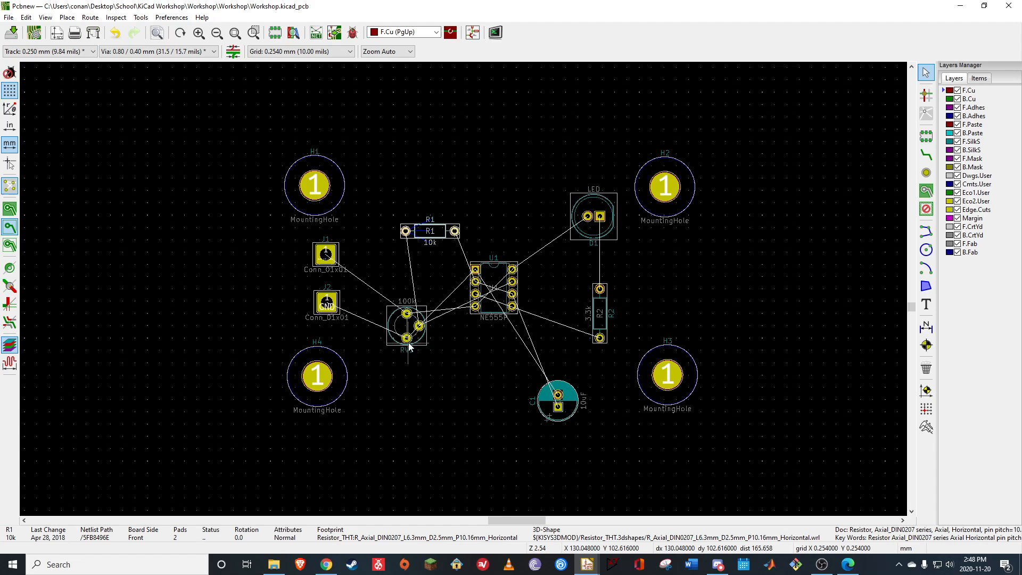
key(Escape)
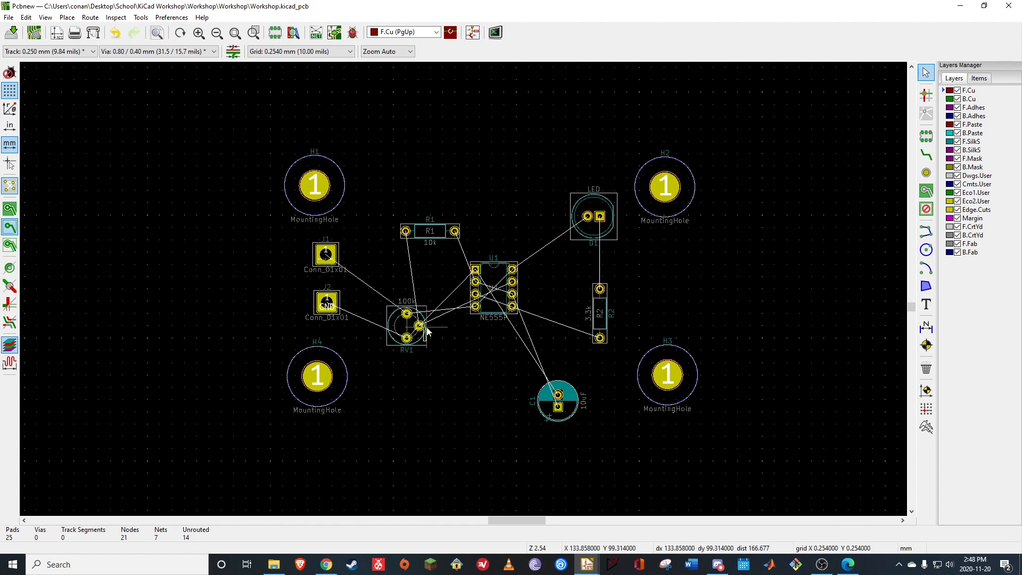
Move potentiometer RV1 up beside connectors J1 and J2, below resistor R1, with its rotation at 180 degrees
click(399, 323)
drag(398, 322, 405, 278)
key(r)
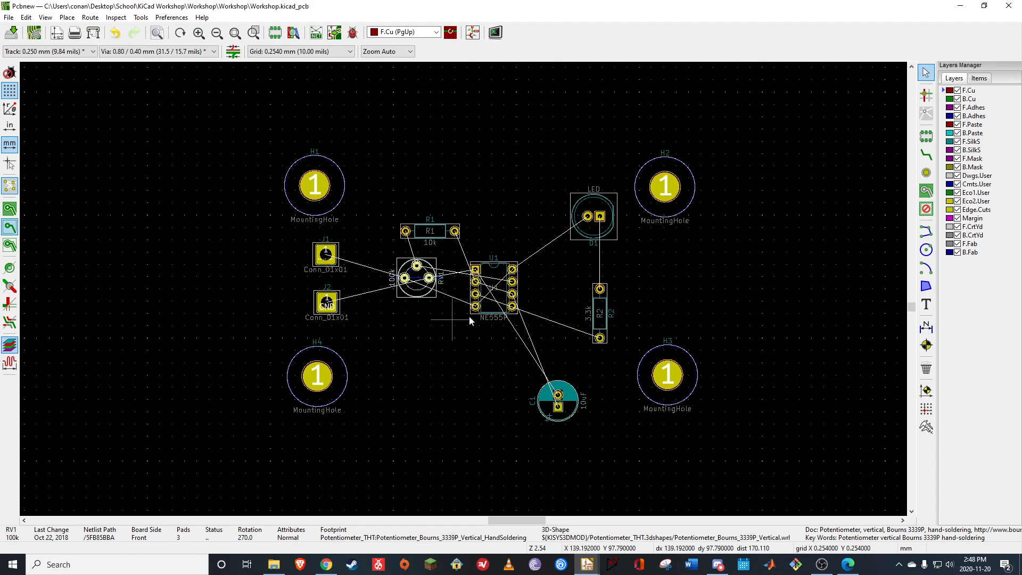
key(r)
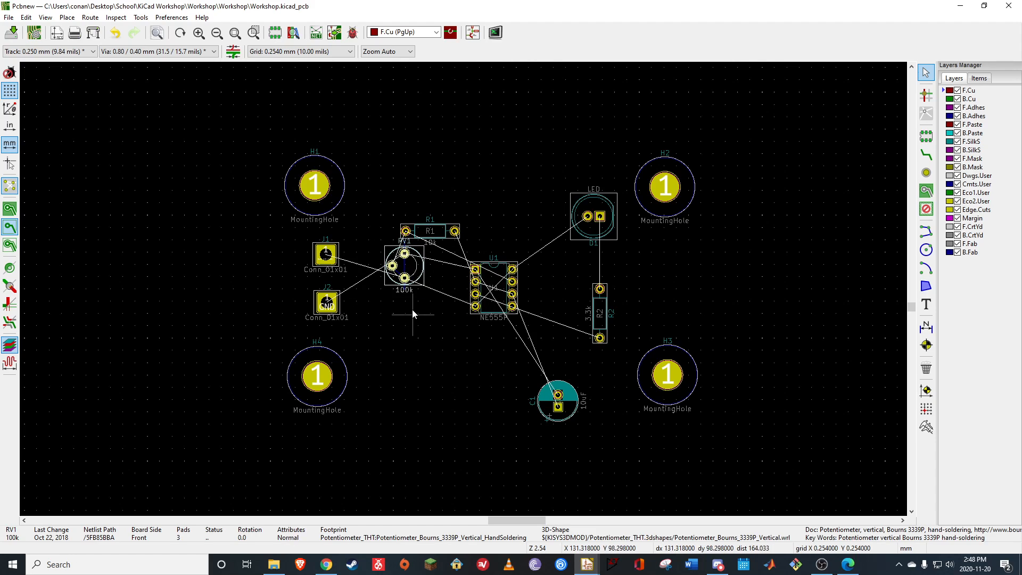
key(r)
key(r)
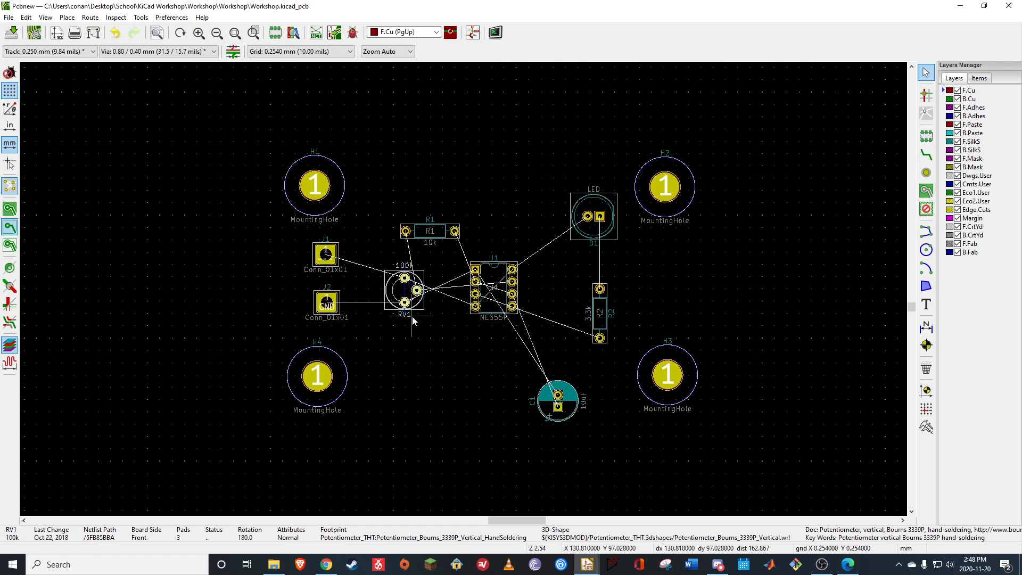
key(m)
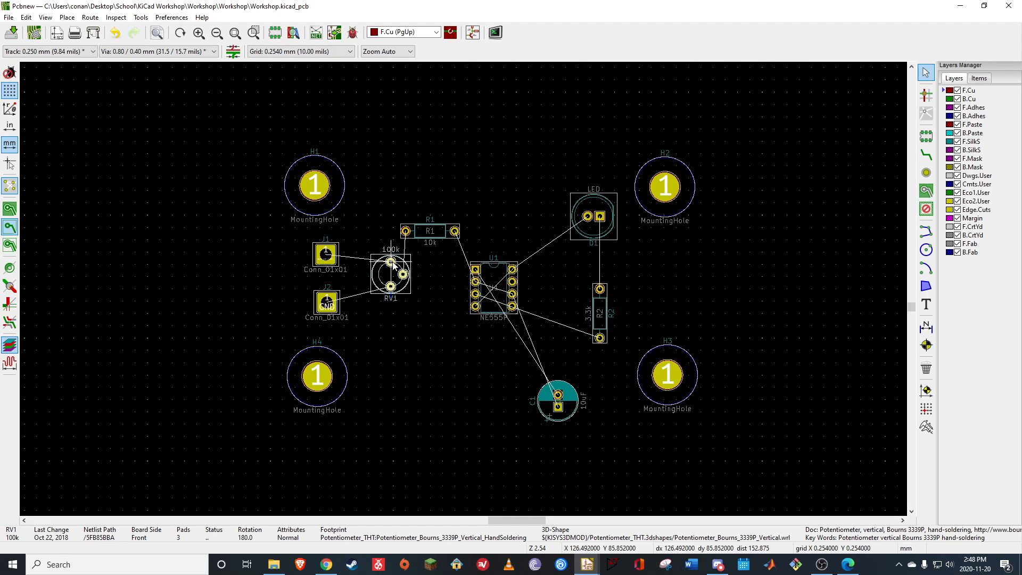
click(395, 262)
click(410, 343)
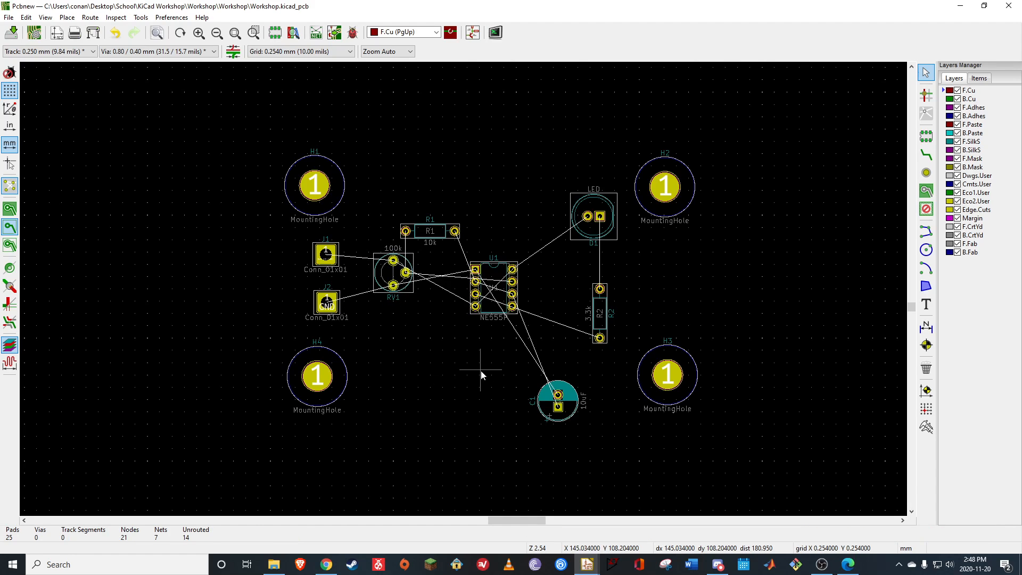
Rotate capacitor C1 to 180 degrees and place it directly below potentiometer RV1
click(567, 398)
key(m)
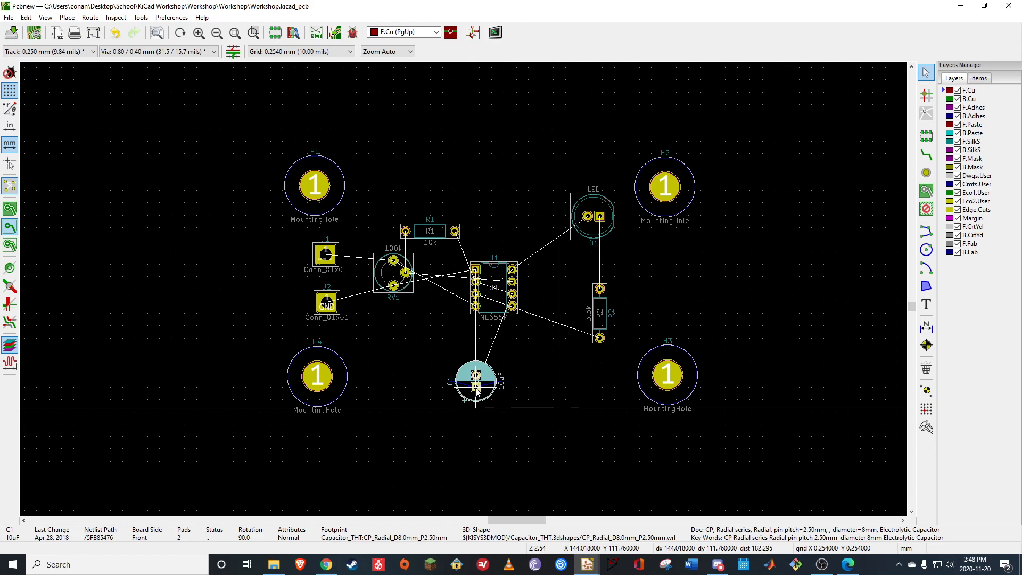
key(r)
key(r)
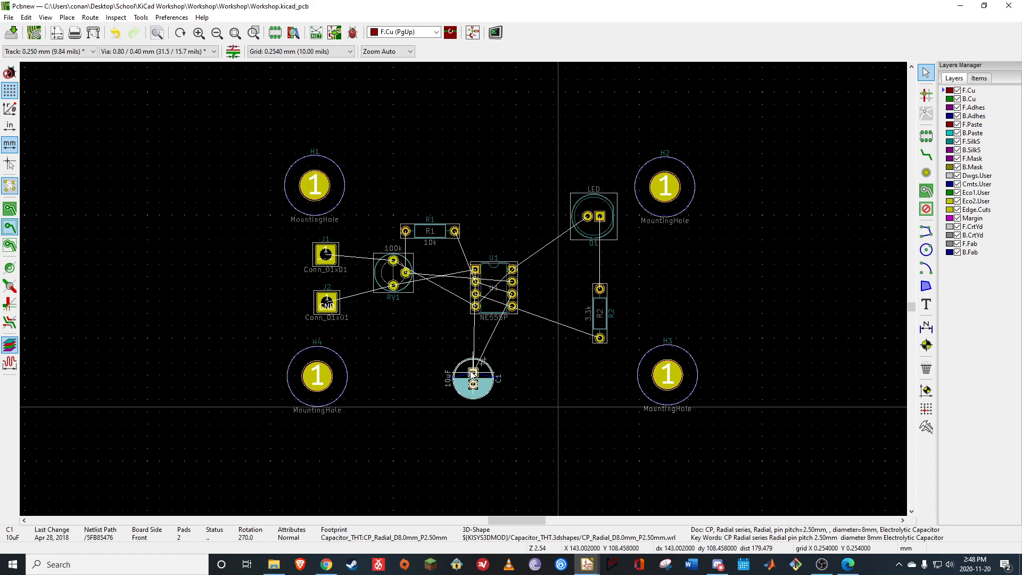
key(r)
key(r)
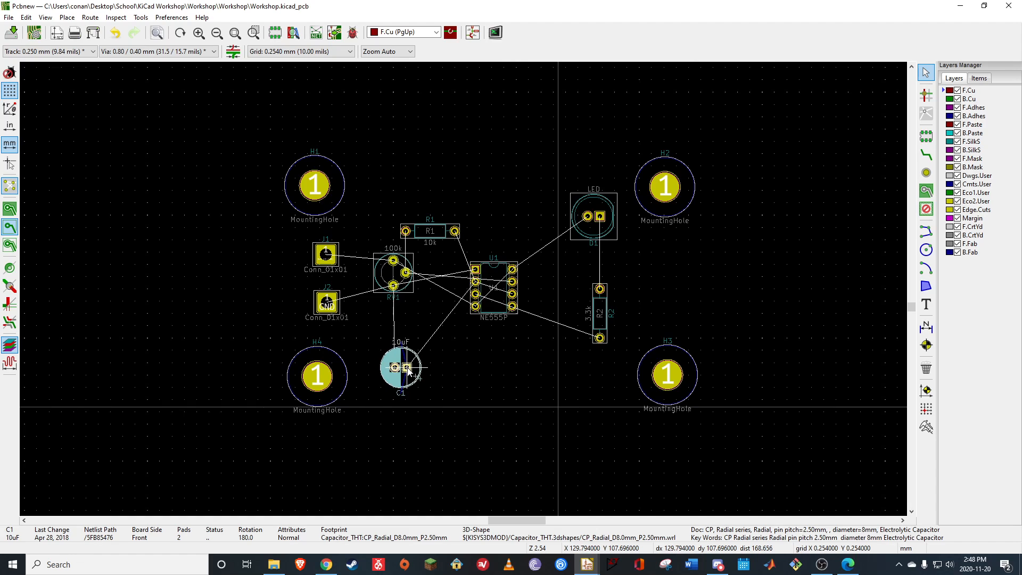
click(408, 369)
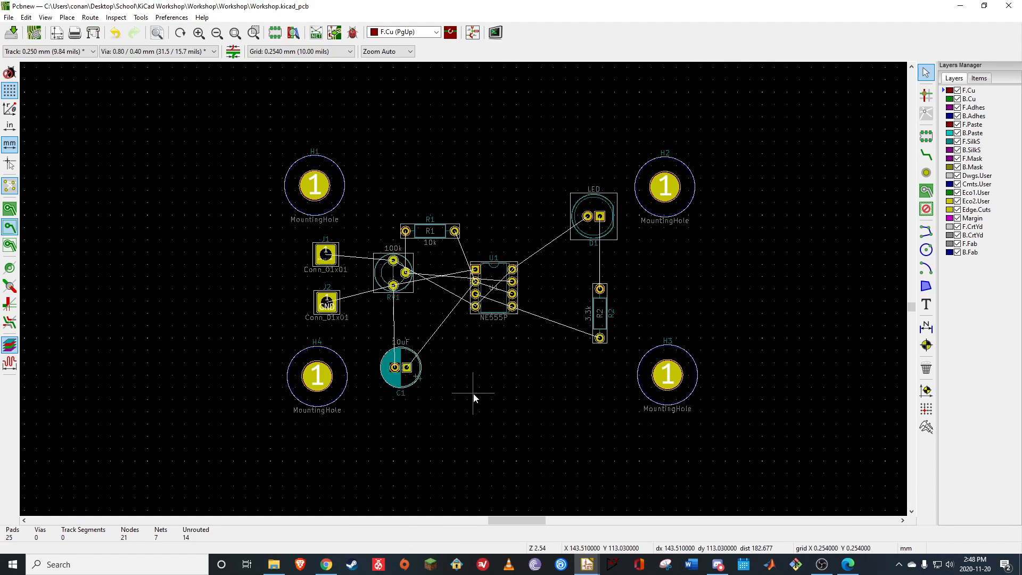
Nudge mounting hole H3 slightly down to Y 109.982 mm
click(680, 375)
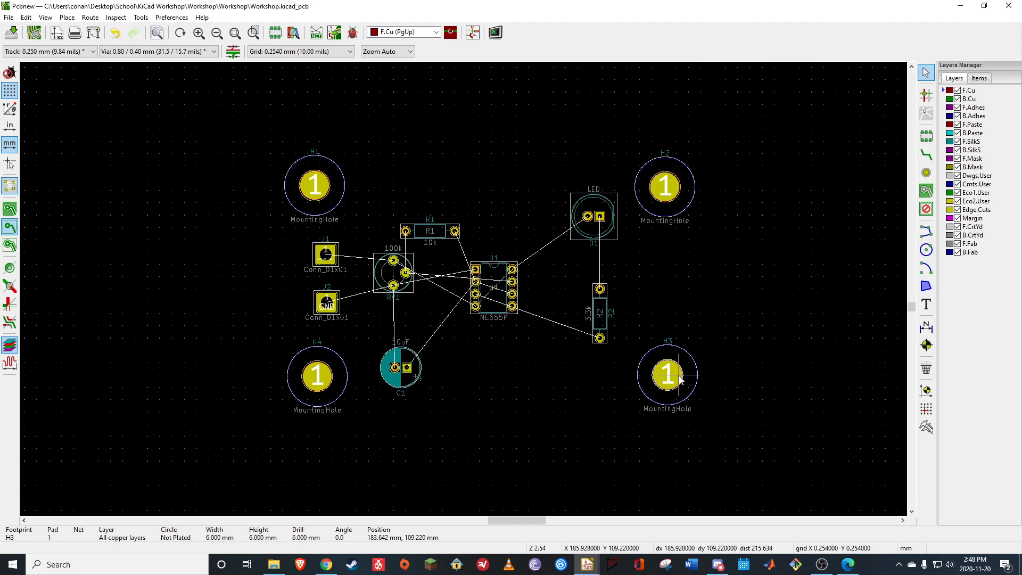
key(m)
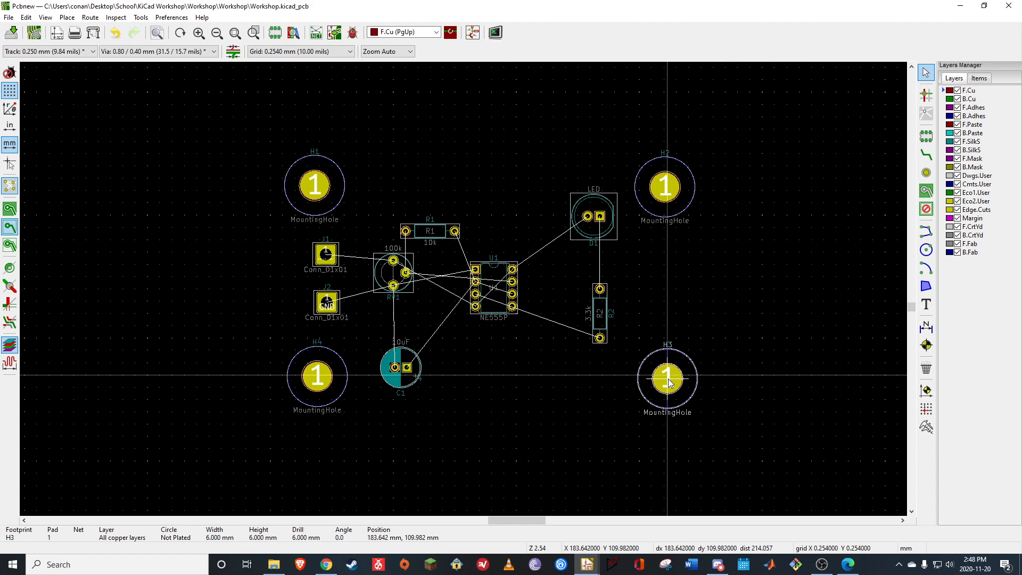
click(669, 382)
click(543, 429)
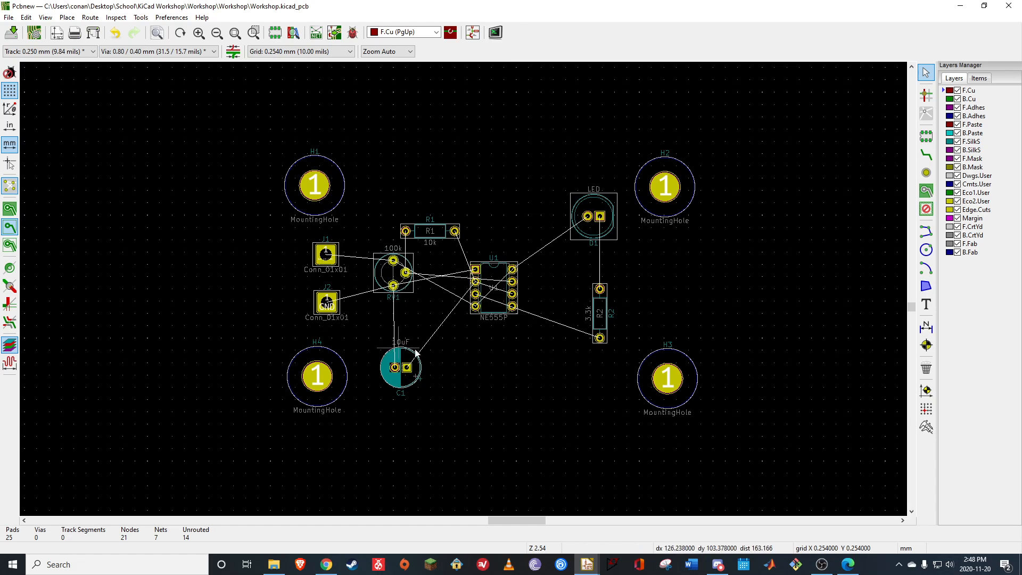
Nudge connector J2 slightly up toward J1, to X 113.030 mm and Y 93.472 mm
click(326, 302)
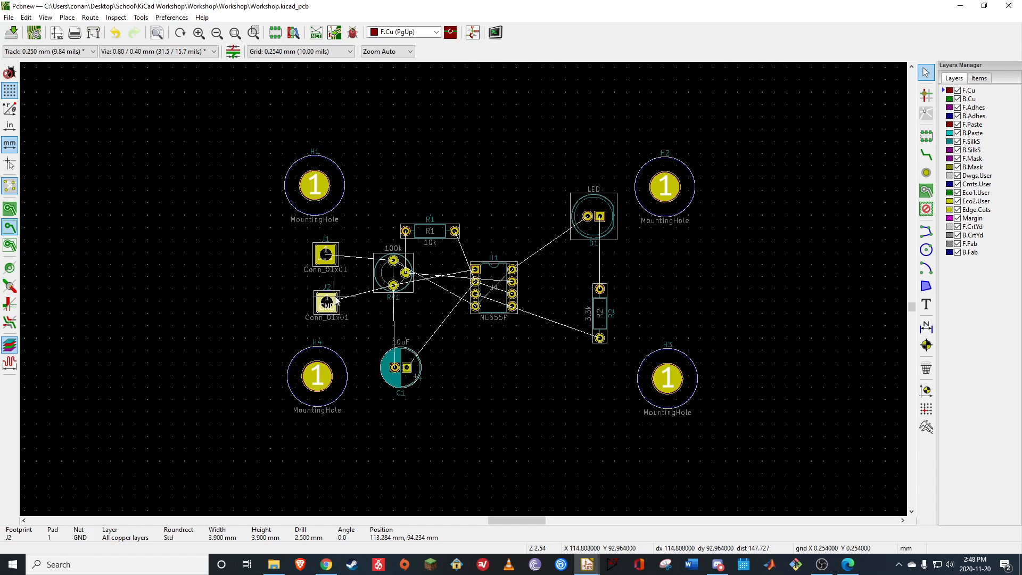
key(m)
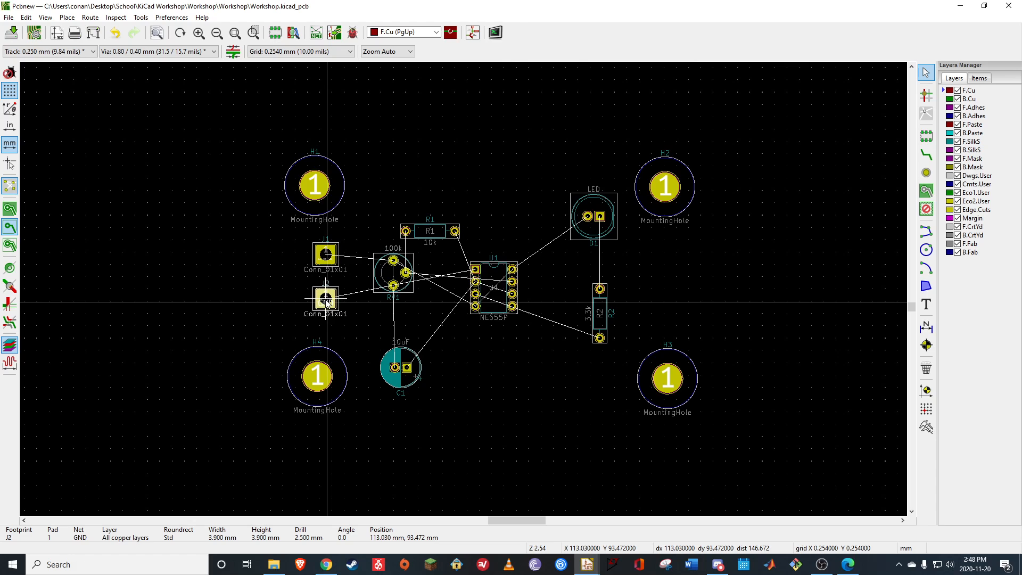
click(498, 380)
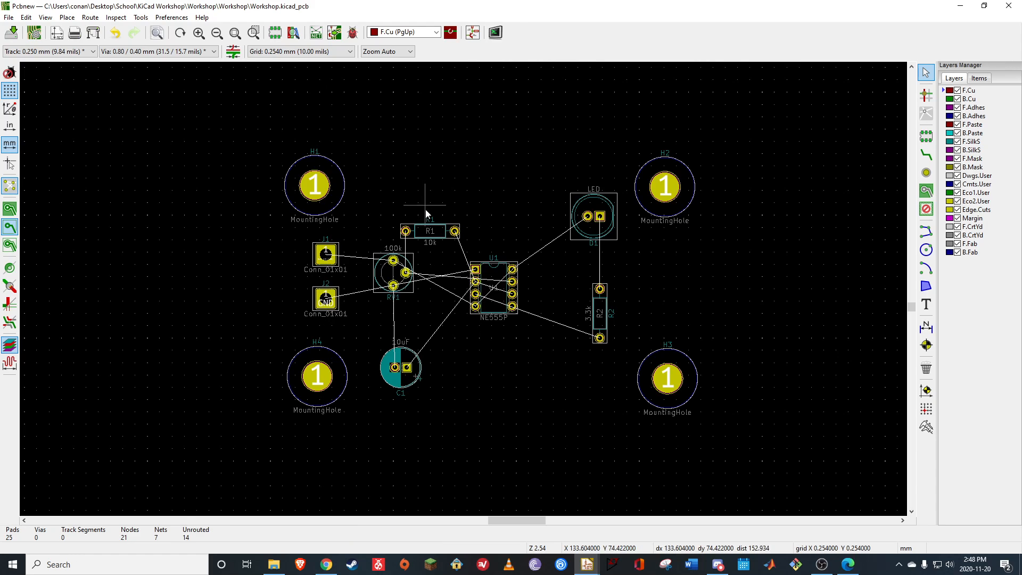
Shift resistor R1 slightly up and to the right, above the gap between RV1 and U1
click(438, 233)
drag(437, 233, 447, 225)
click(486, 186)
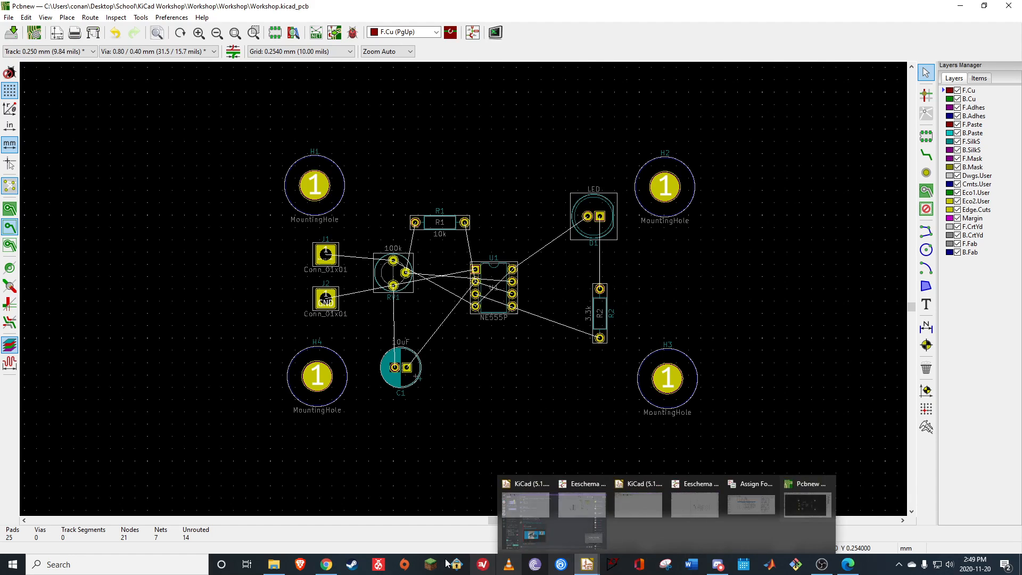
Open the Marks Rules PDF from the KiCad Workshop folder inside School and maximize its window
click(274, 566)
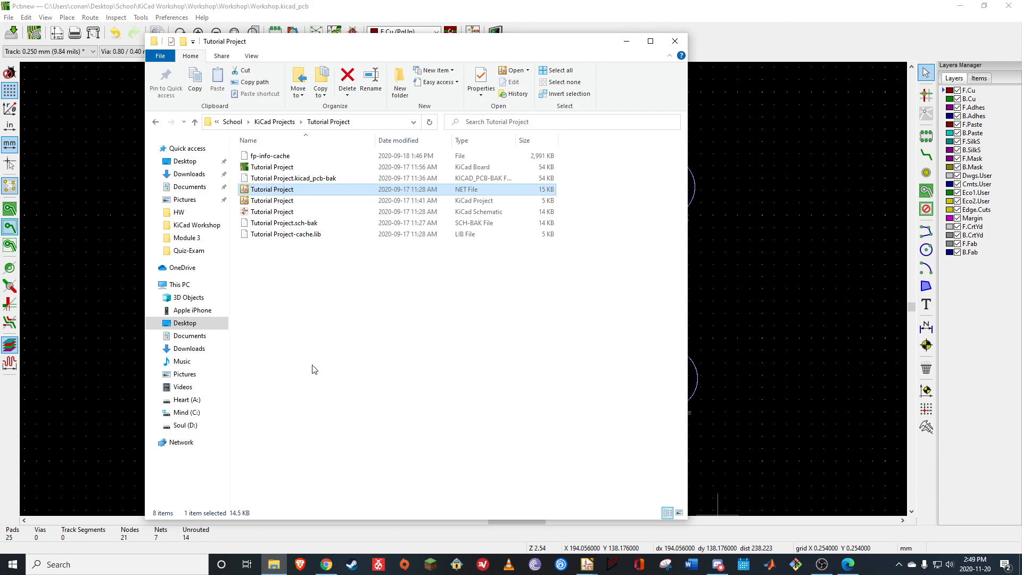
click(274, 122)
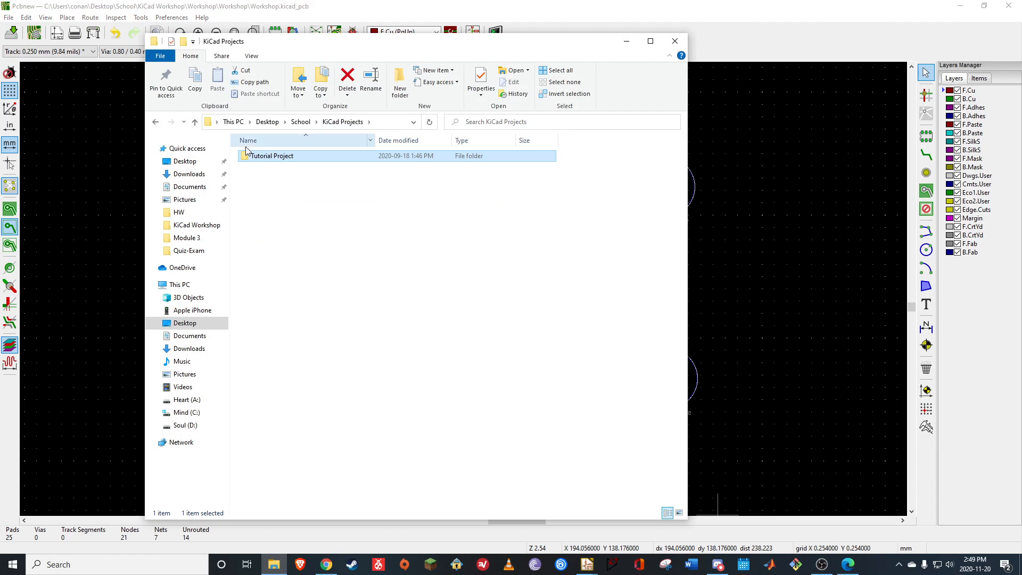
click(302, 122)
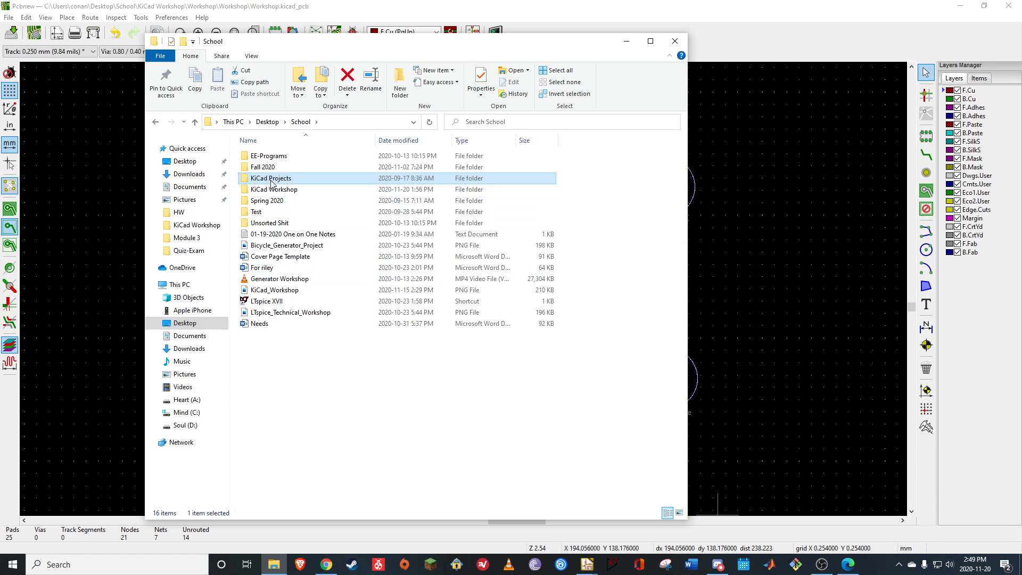
double_click(273, 190)
double_click(280, 213)
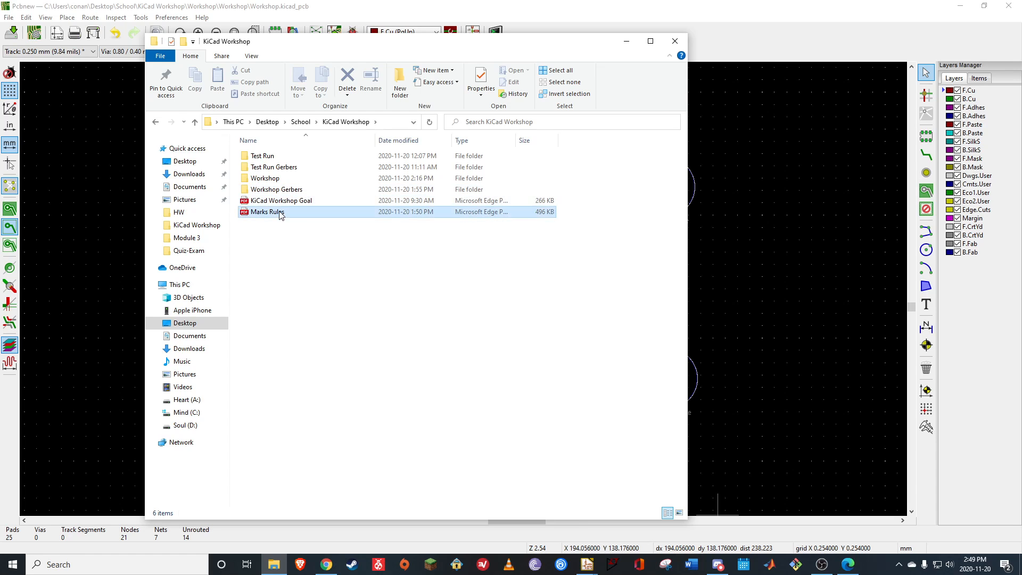
click(627, 41)
drag(956, 62, 582, 62)
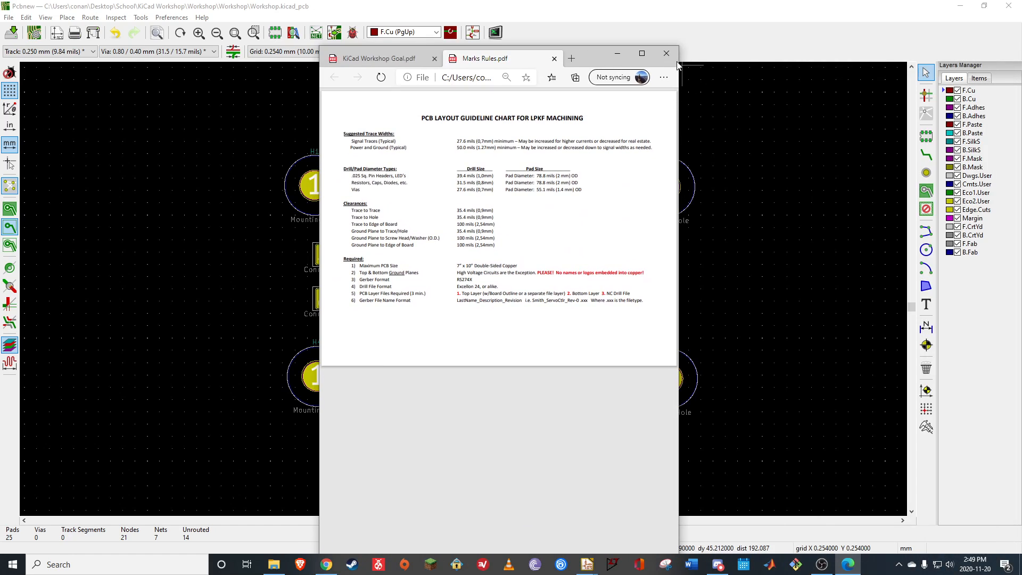
click(639, 63)
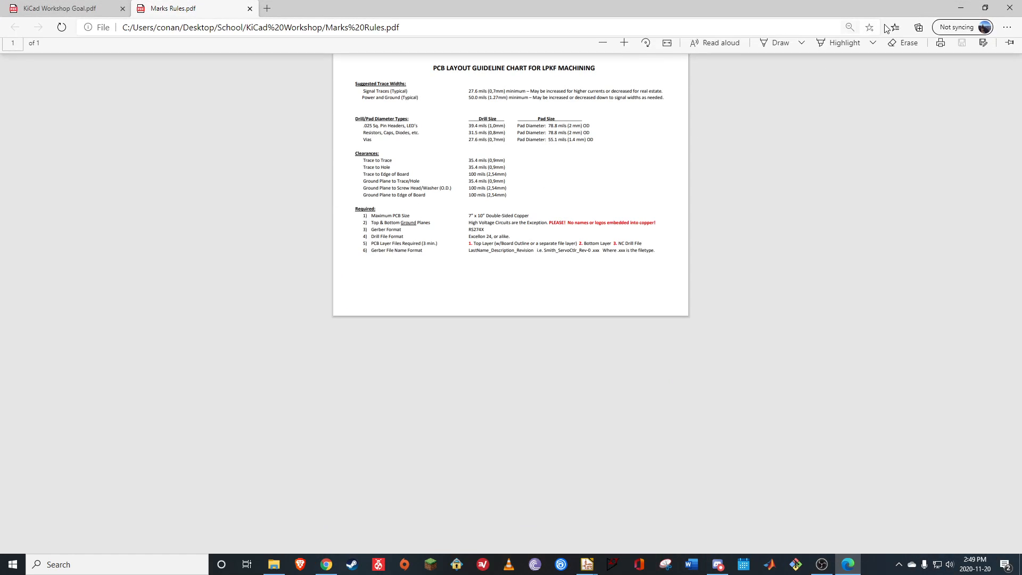
Examine the clearances and the suggested signal trace width in the PCB layout guideline chart, and return to the Pcbnew board
click(624, 49)
click(627, 50)
click(627, 50)
click(627, 50)
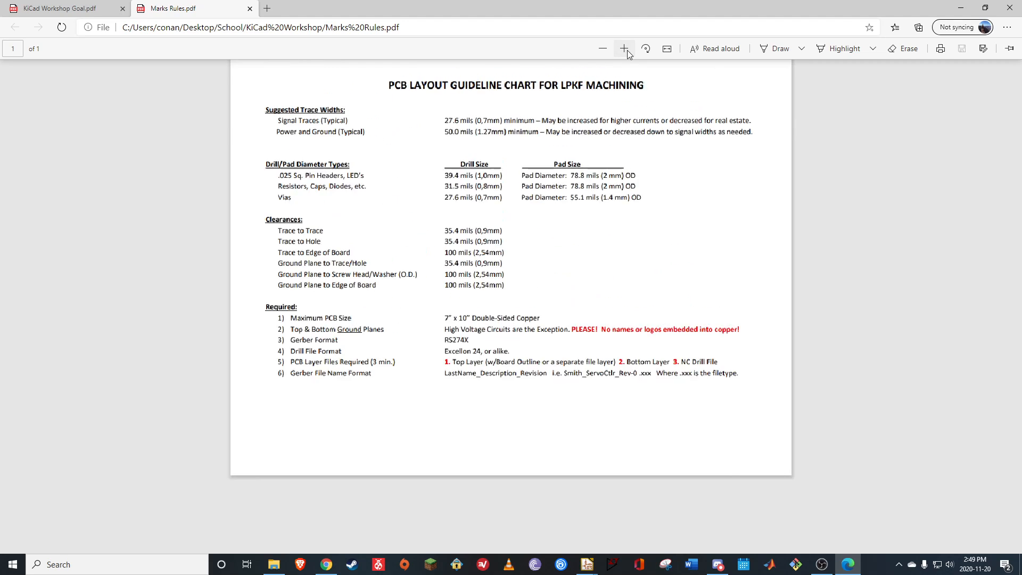
click(627, 50)
click(627, 50)
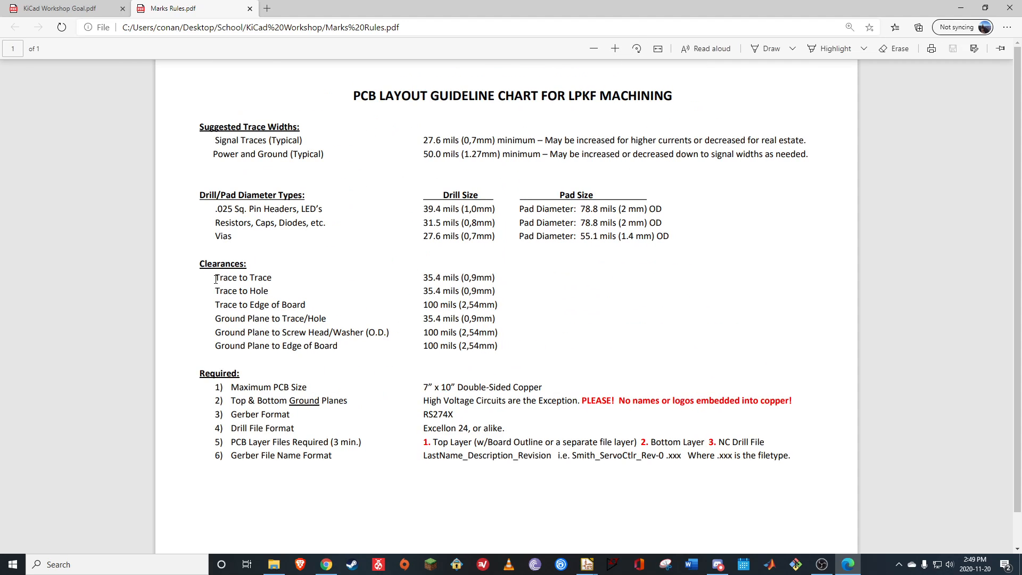
drag(214, 292, 273, 291)
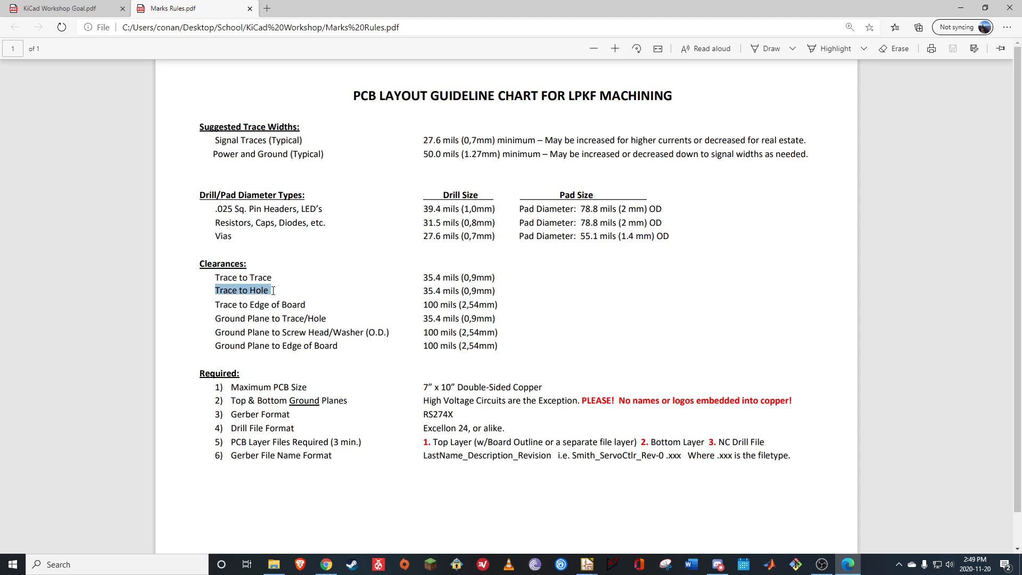
click(292, 297)
drag(214, 308, 332, 314)
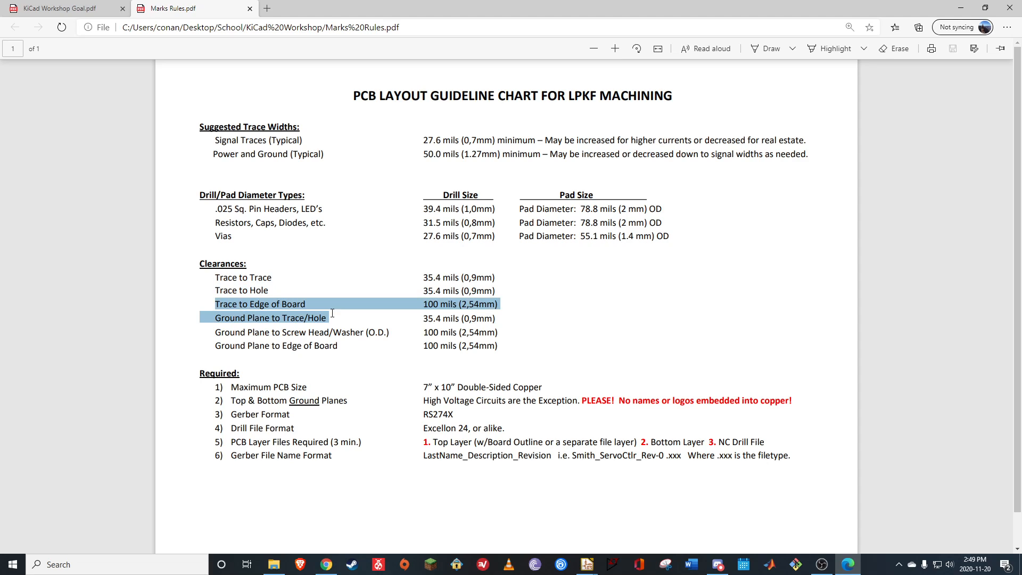
click(326, 301)
drag(214, 138, 477, 132)
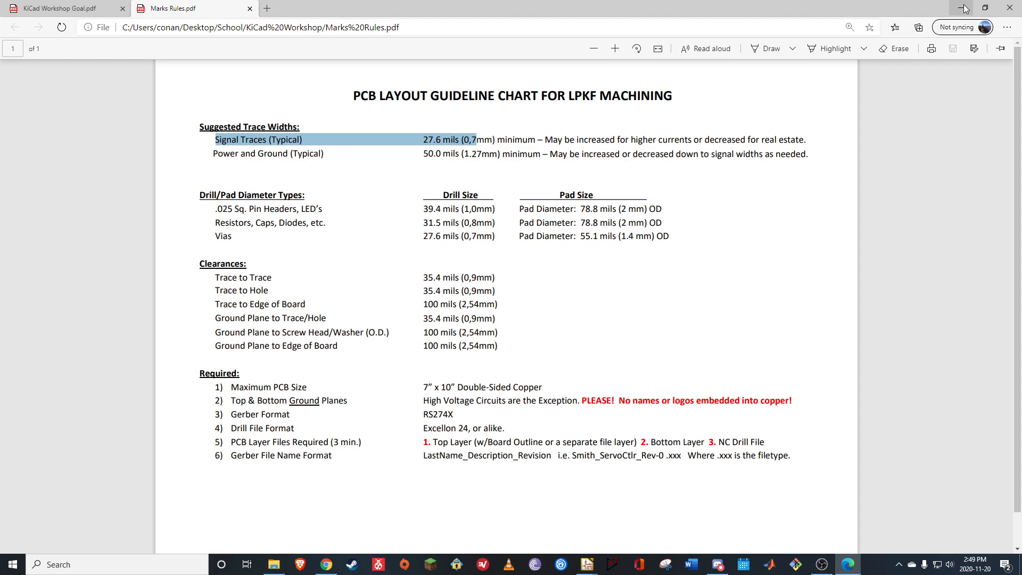
key(ctrl+Tab)
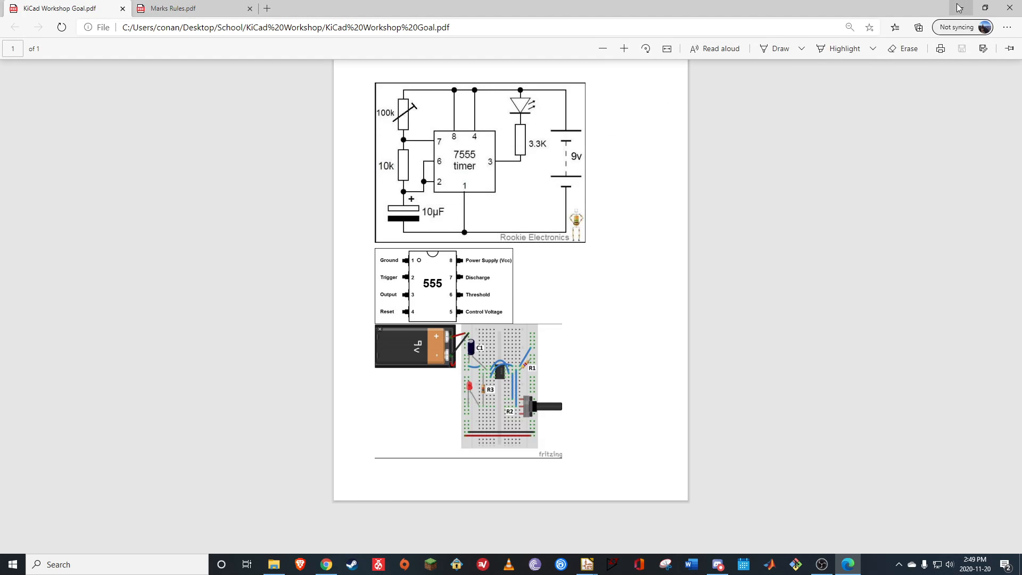
click(961, 8)
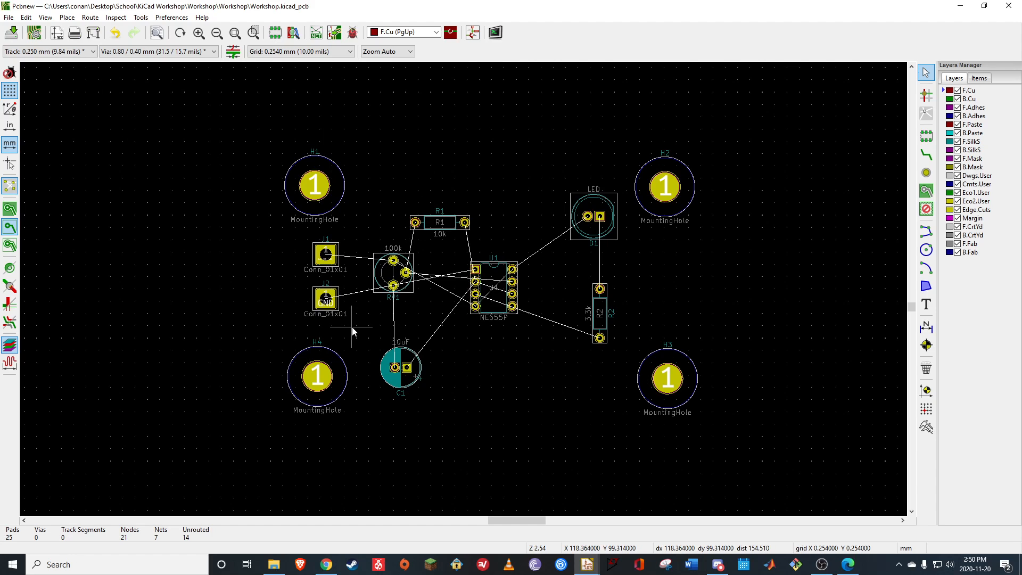
Set the Default net class clearance to 0.9 mm in the board setup
click(35, 37)
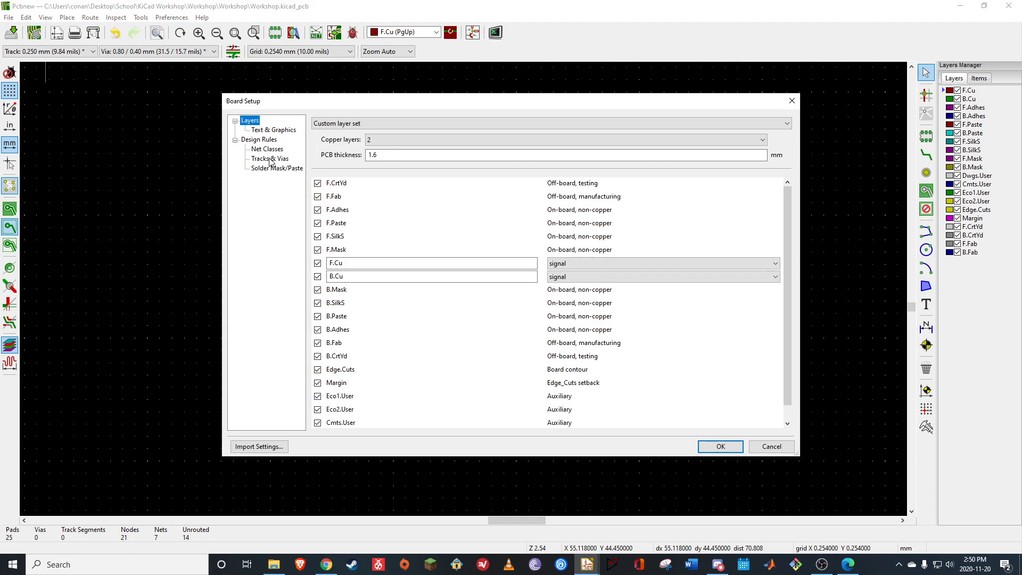
click(269, 150)
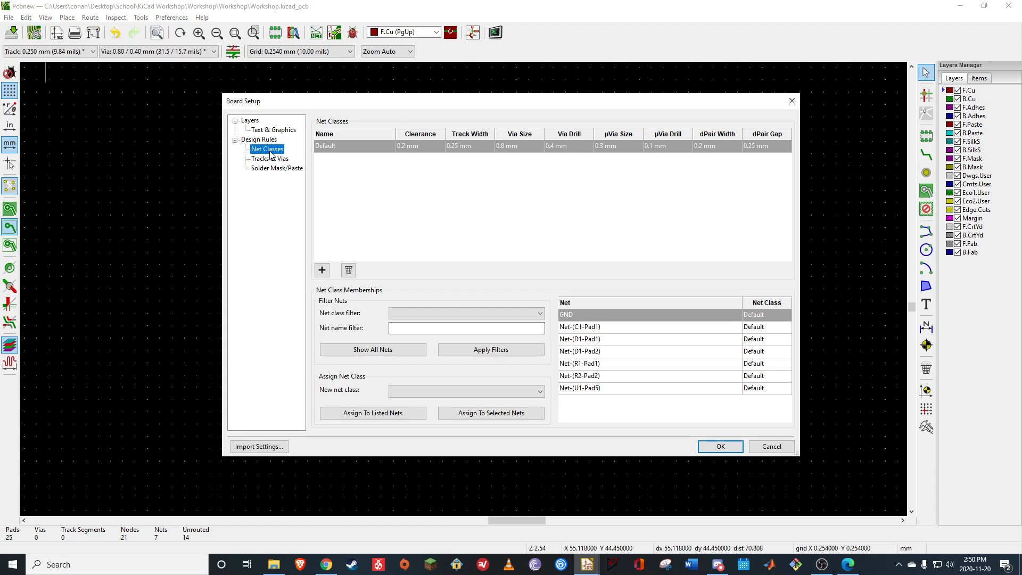
click(427, 173)
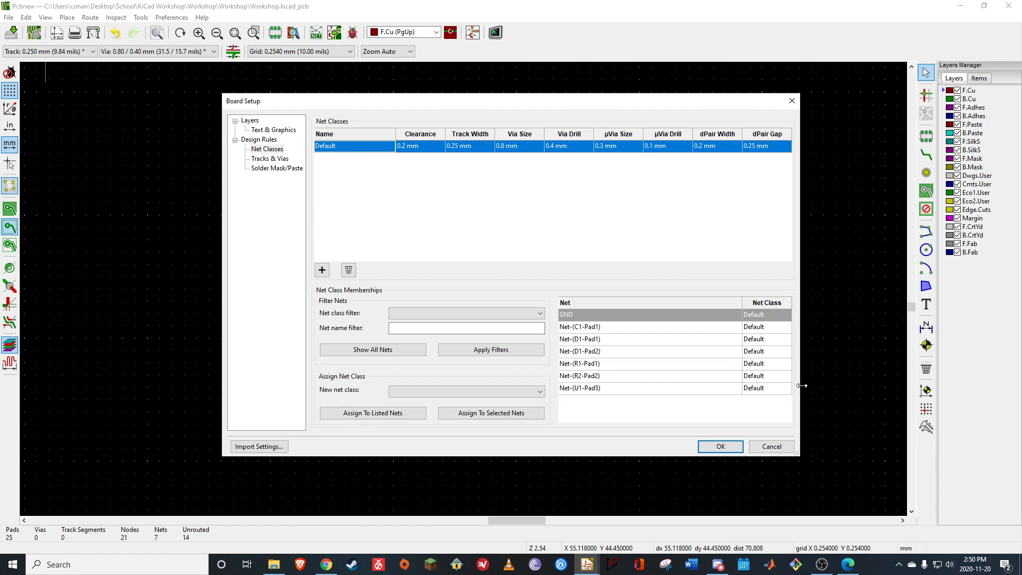
click(426, 147)
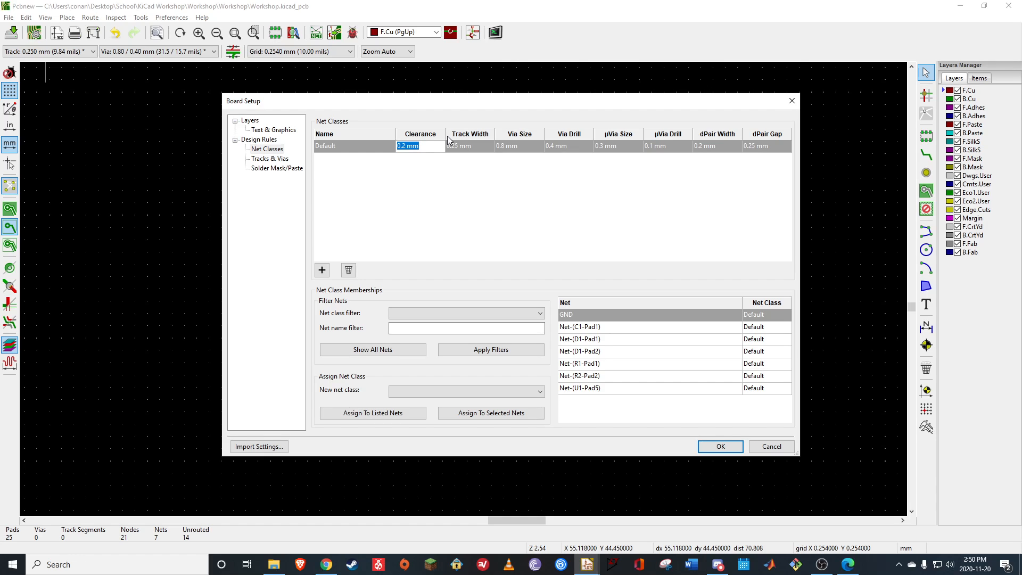
text(.7mm)
click(485, 148)
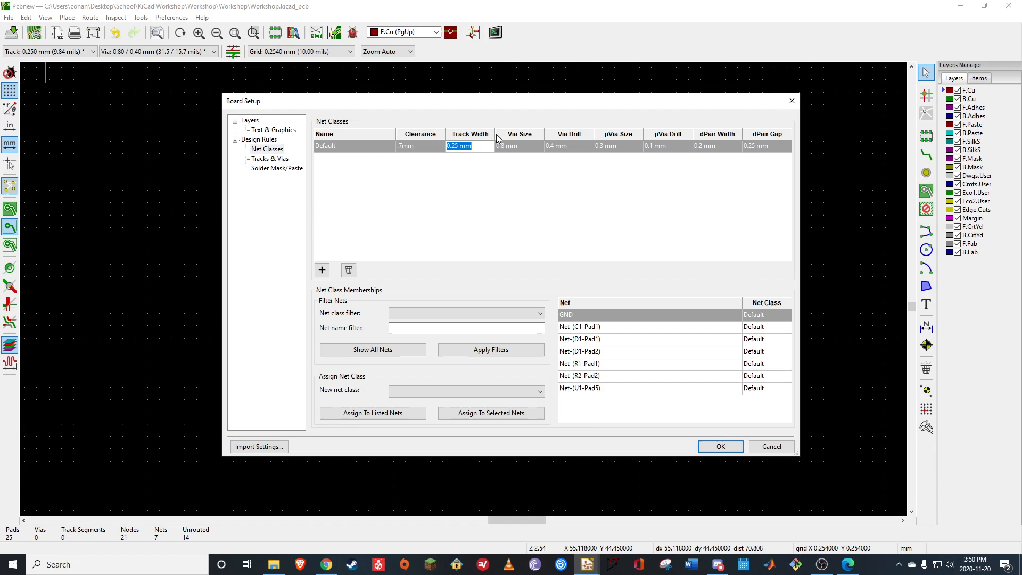
click(411, 149)
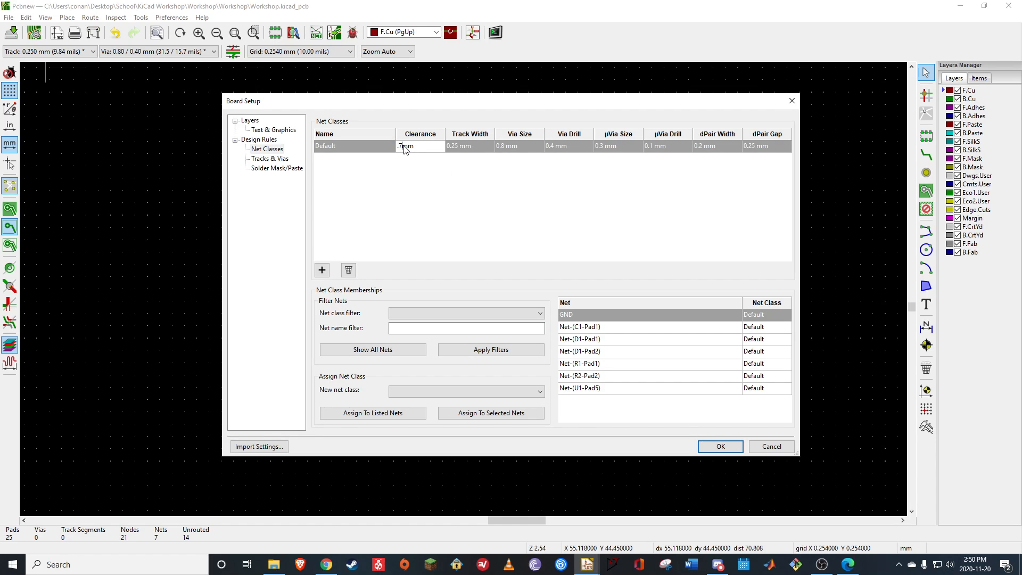
key(BackSpace)
text(9)
Set the Default net class track width and via size to 0.7 mm each
click(463, 147)
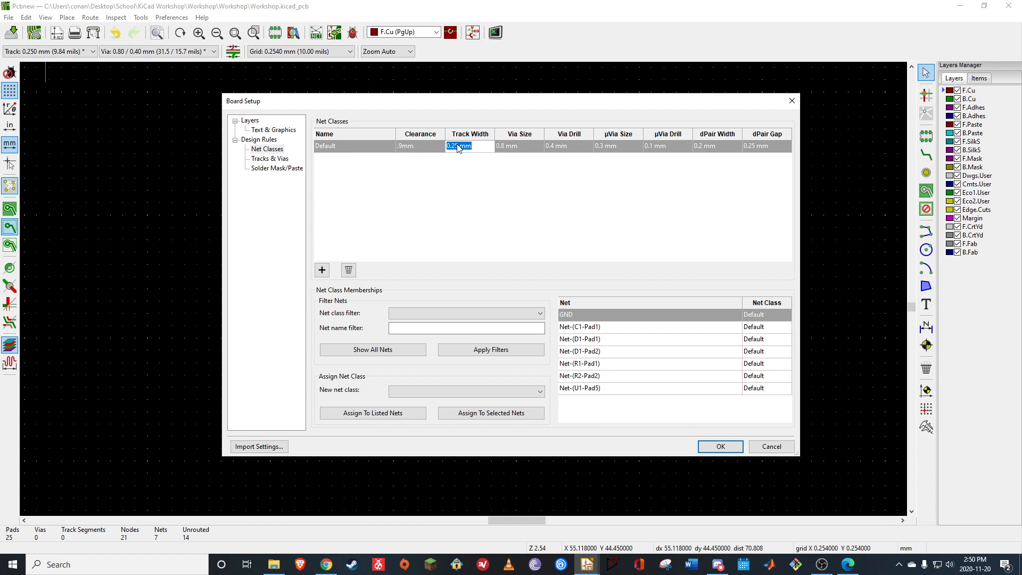
text(.7)
click(526, 149)
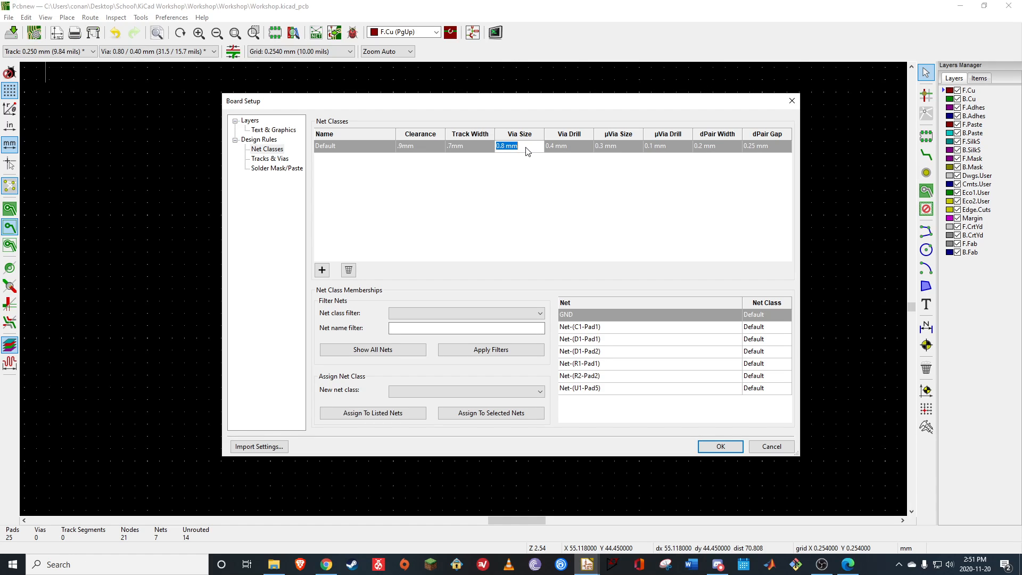
text(.7mm)
Set the Default net class via drill to 0.7 mm
click(573, 147)
text(.77)
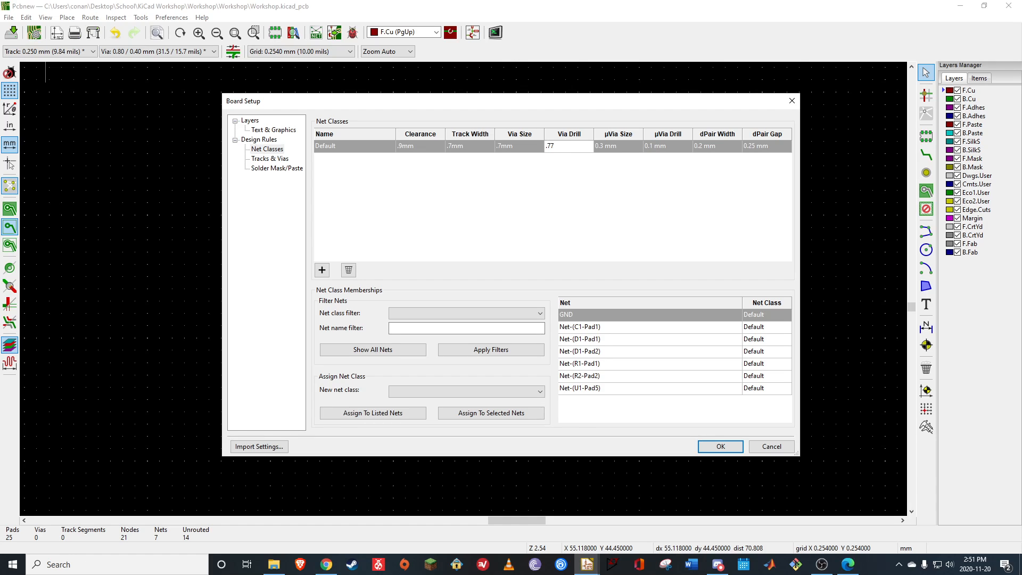
key(BackSpace)
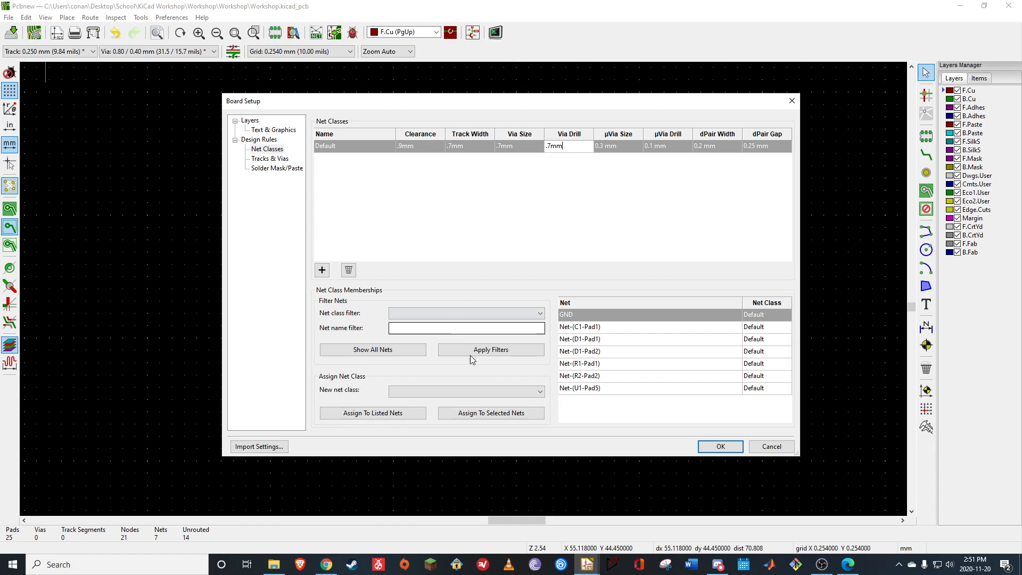
click(526, 203)
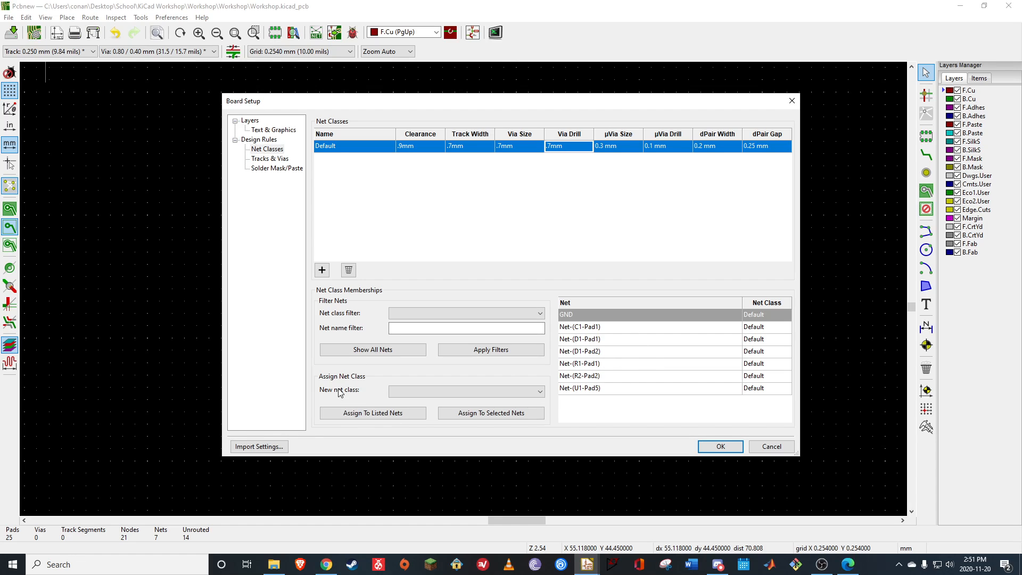
Assign the Default net class to all listed nets
click(429, 392)
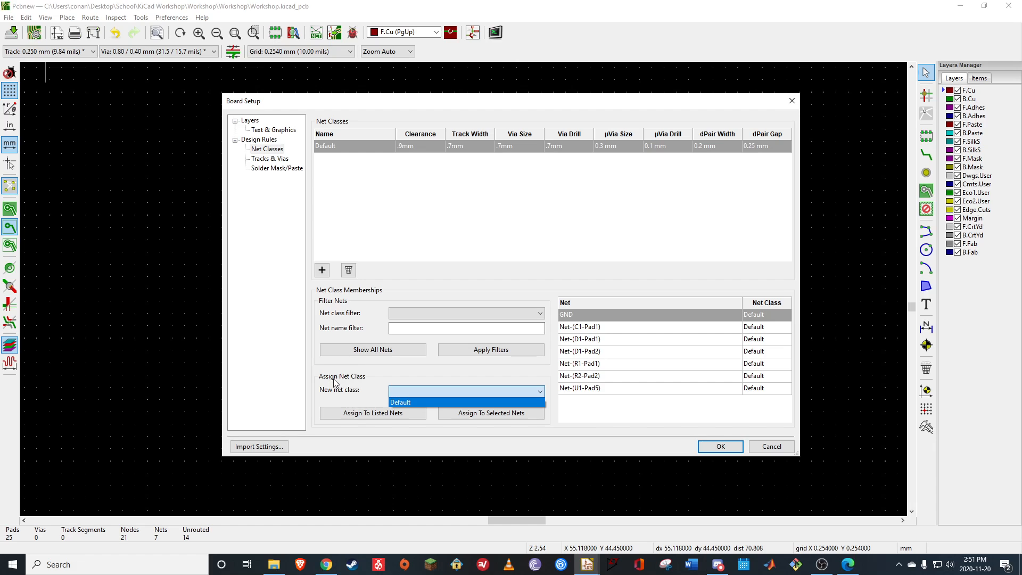
click(402, 403)
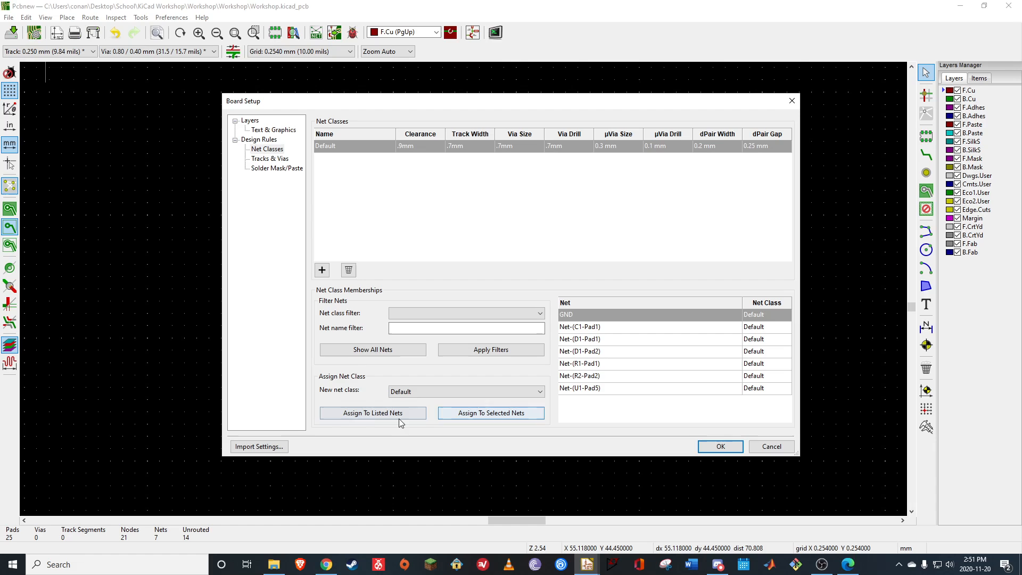
click(389, 416)
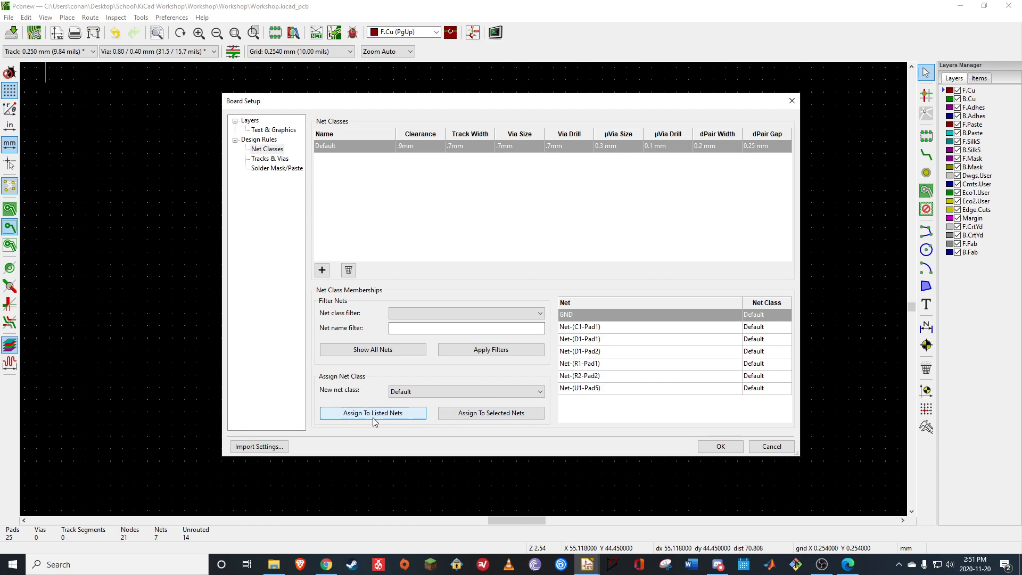
click(631, 355)
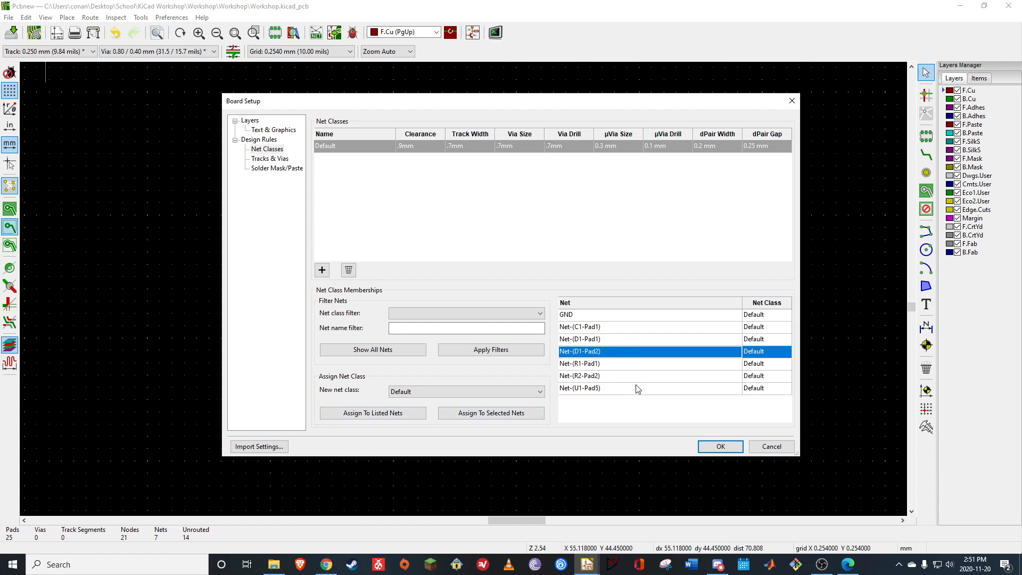
click(637, 384)
click(626, 341)
click(626, 329)
click(629, 354)
click(630, 388)
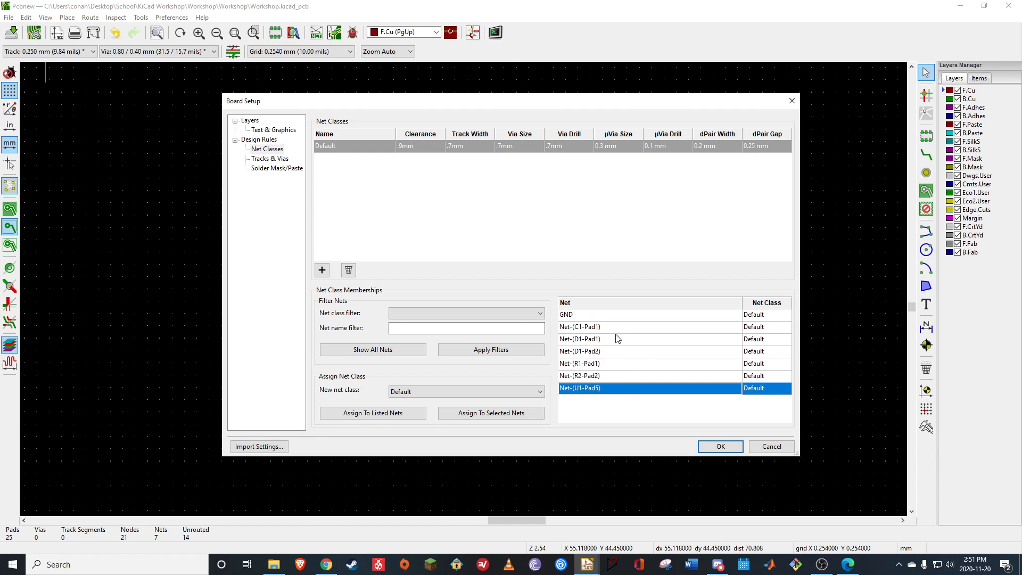
click(615, 337)
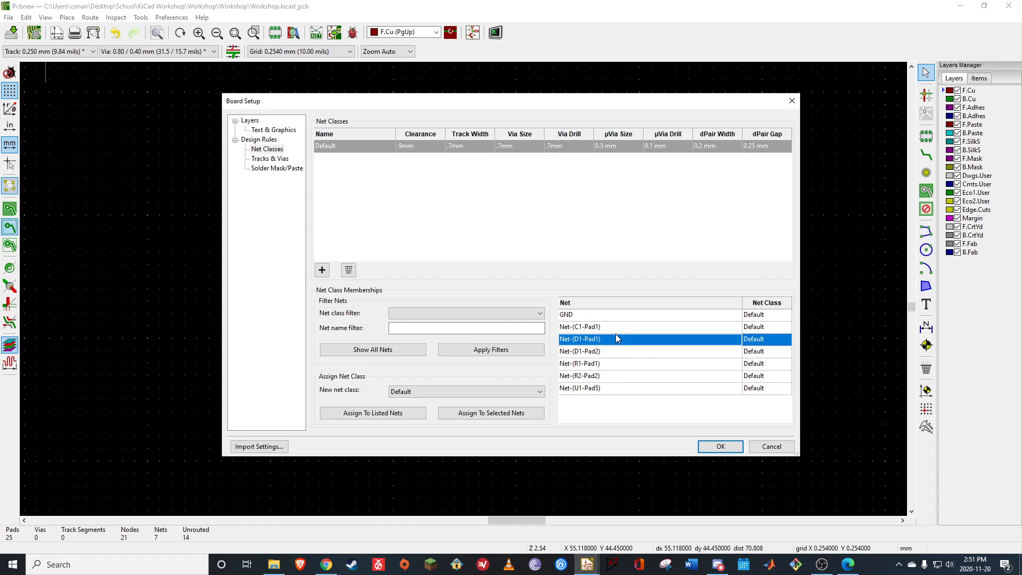
Reduce the Default net class via drill to 0.6 mm and apply the board setup
click(711, 449)
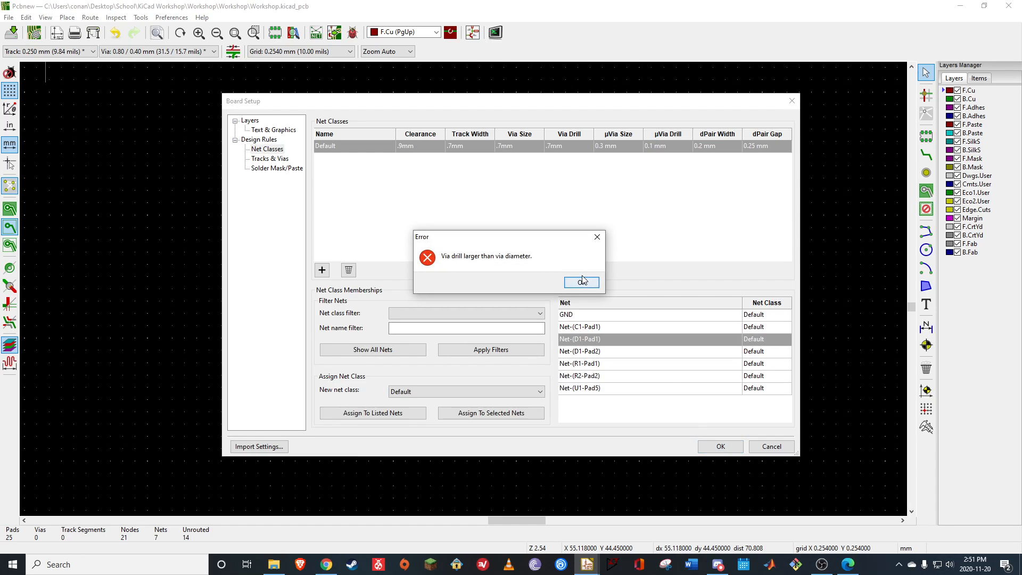
click(588, 284)
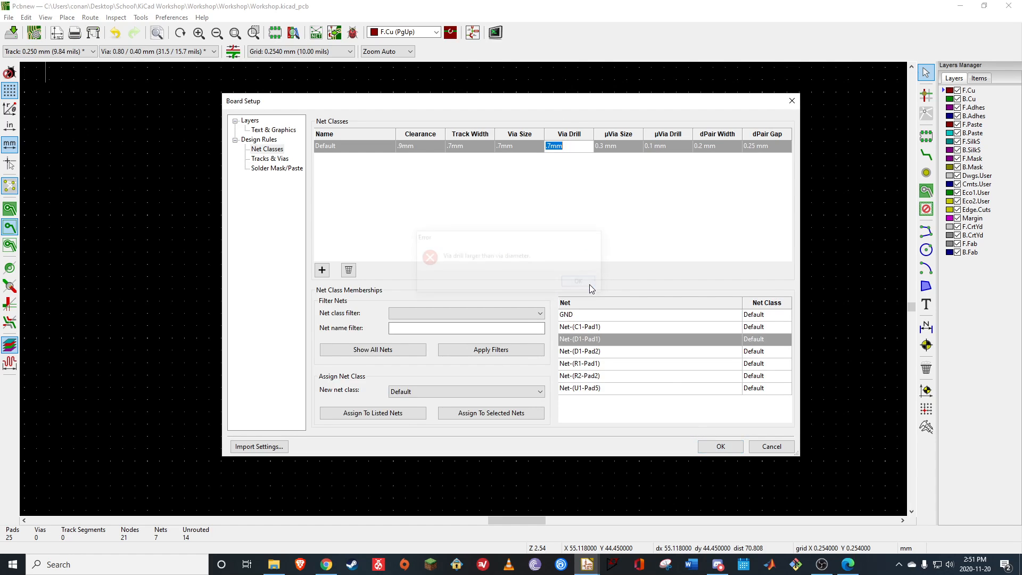
click(574, 151)
double_click(573, 148)
text(.6mm)
key(Return)
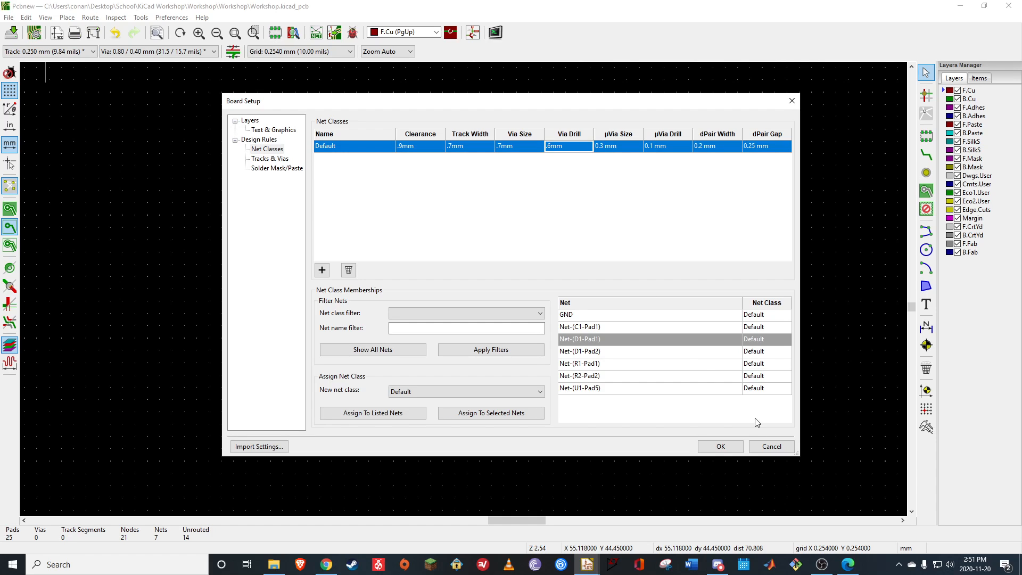
click(721, 446)
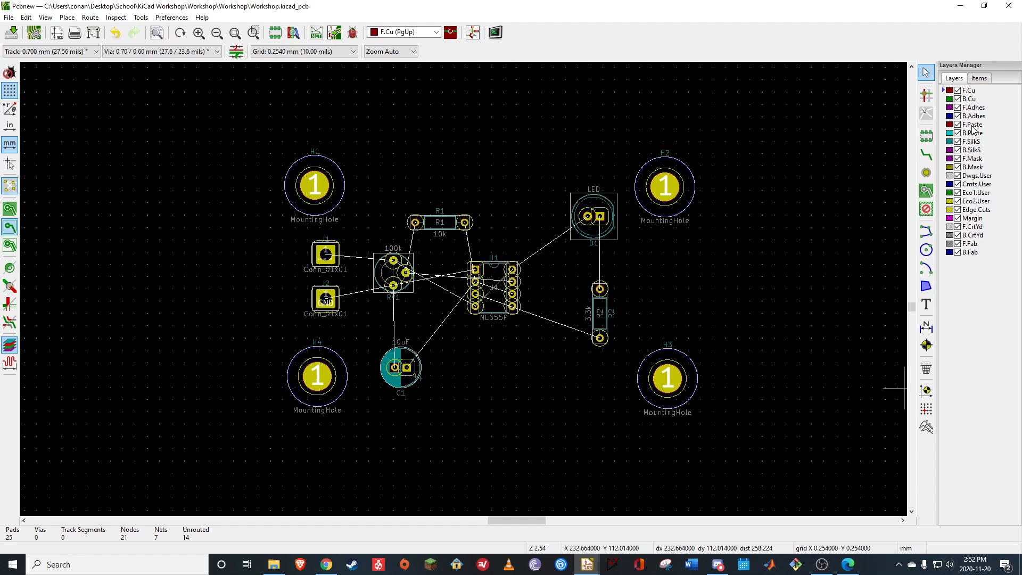
Draw a closed rectangular board outline of about 97 by 63 mm on the Edge.Cuts layer, enclosing all footprints and mounting holes
click(981, 211)
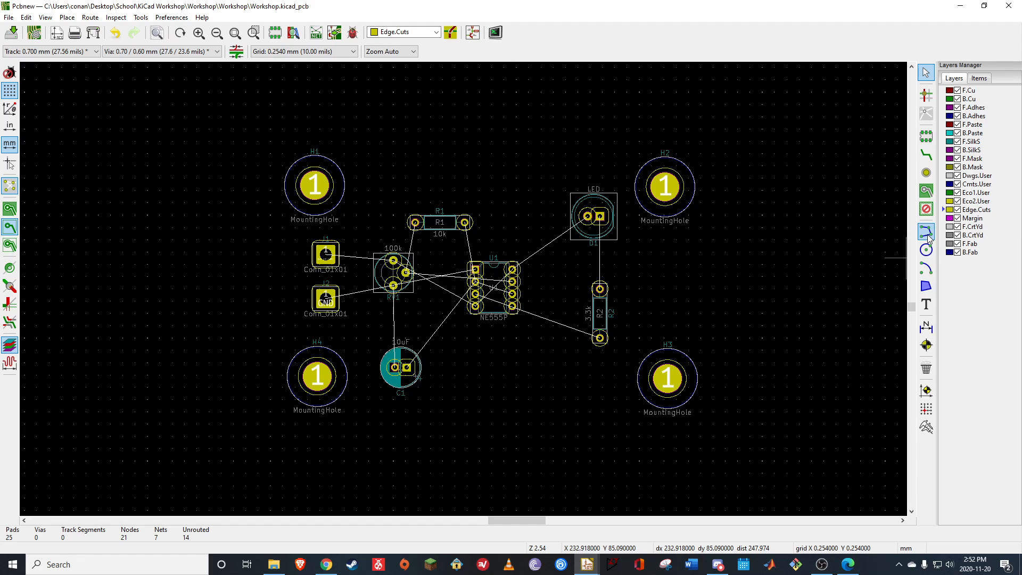
click(927, 233)
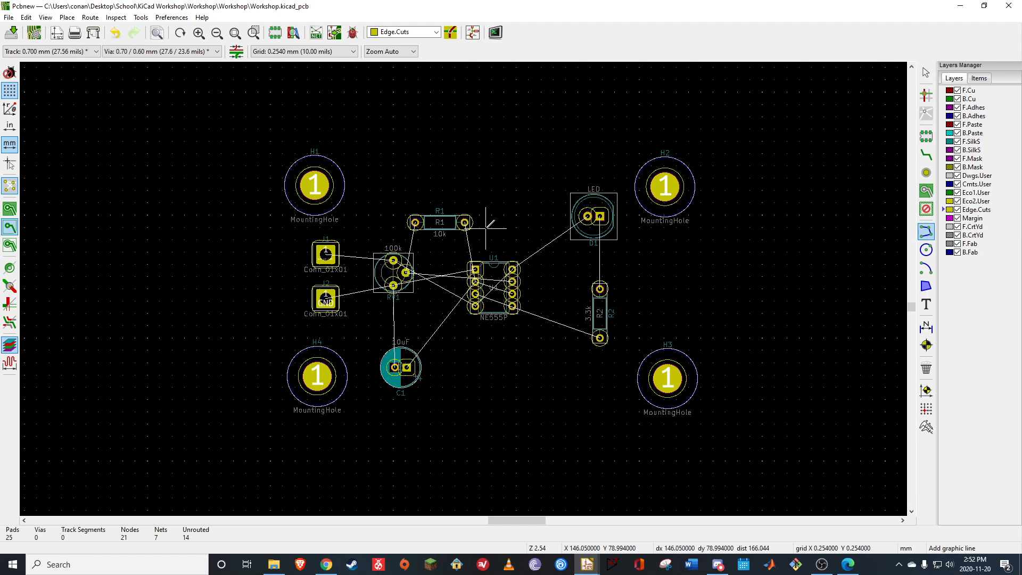
click(245, 129)
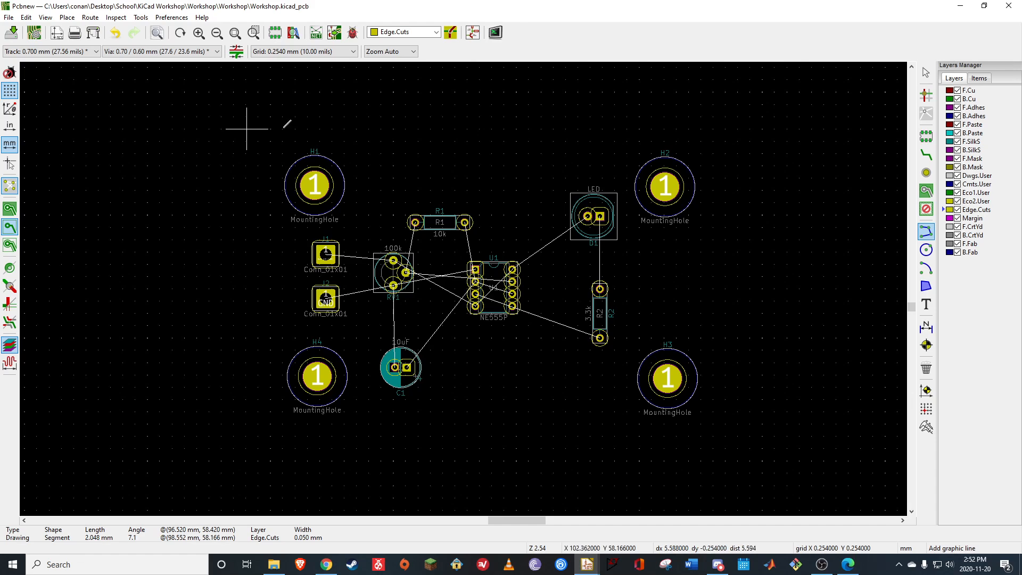
click(713, 129)
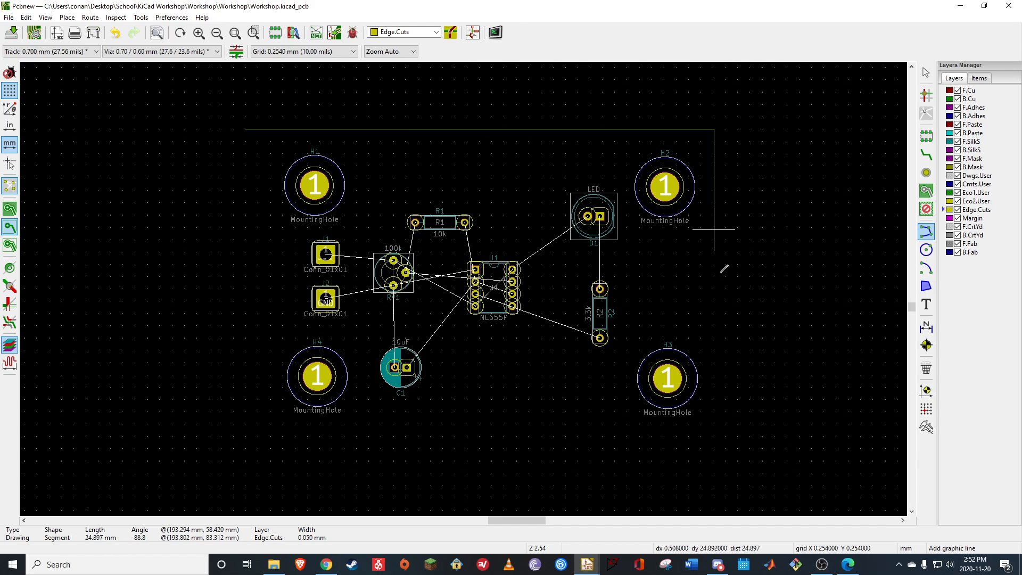
click(713, 432)
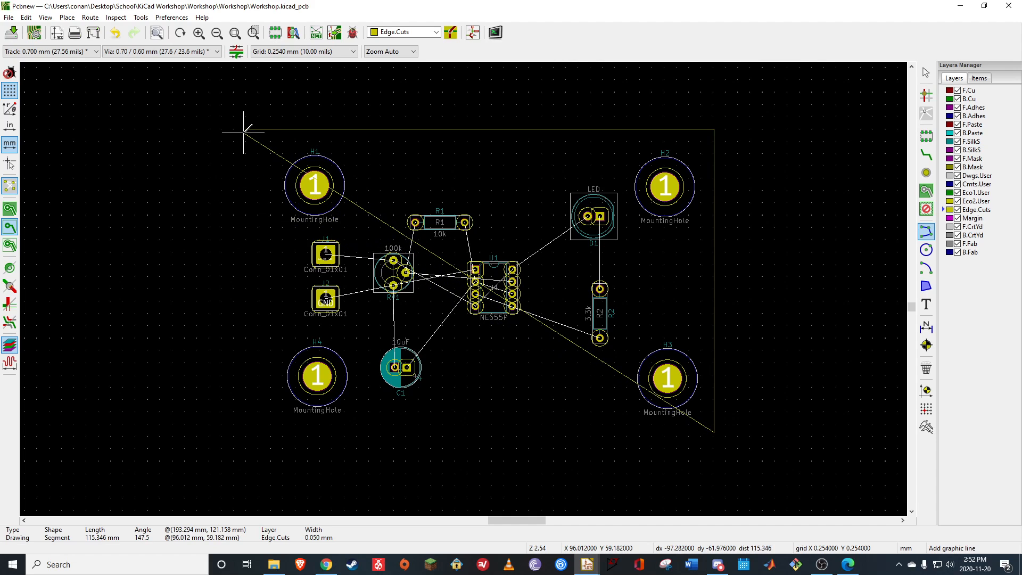
click(246, 432)
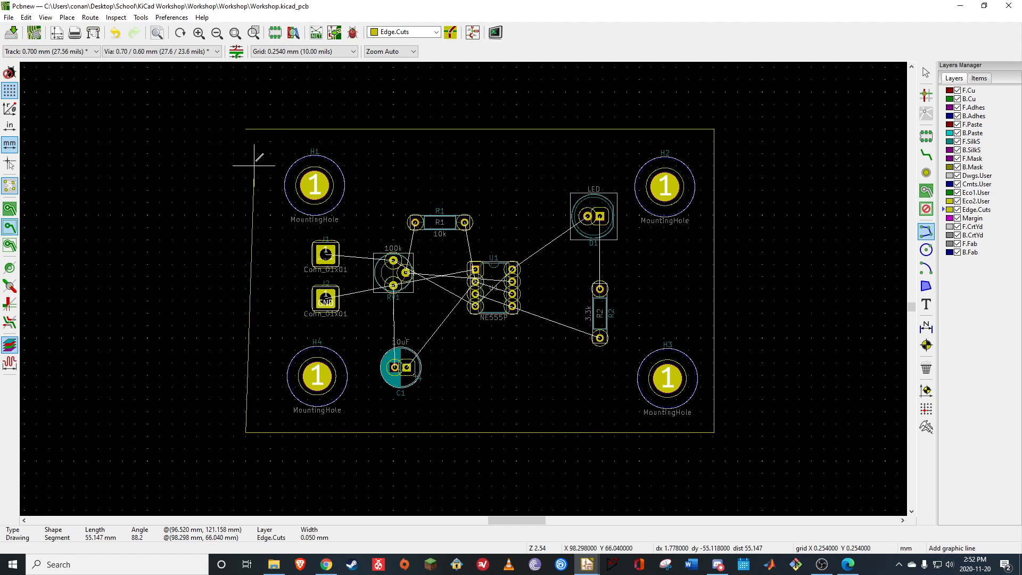
click(246, 128)
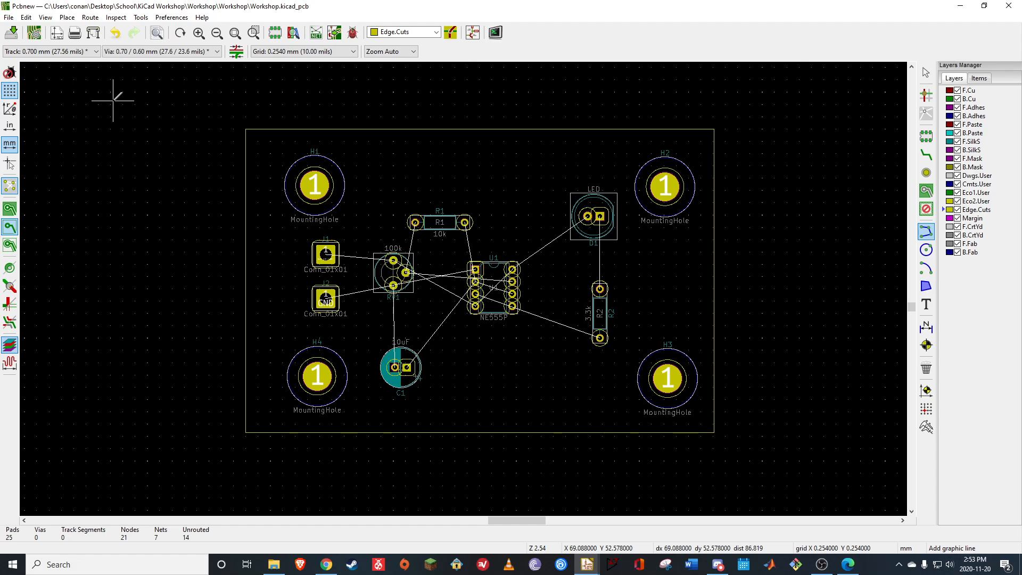
Place the drill and place offset origin outside the board outline, to the left of connector J2
click(67, 17)
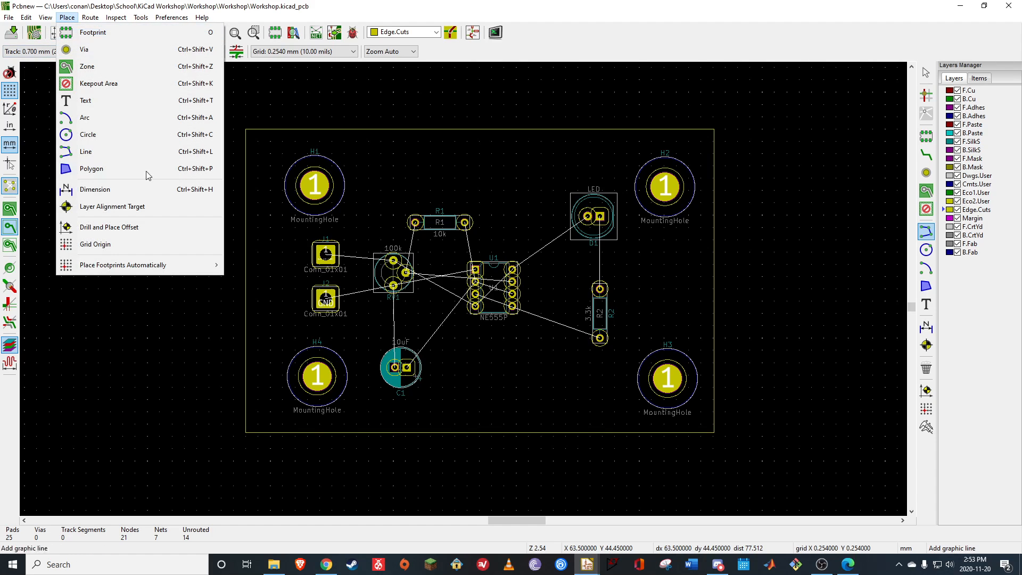
click(138, 227)
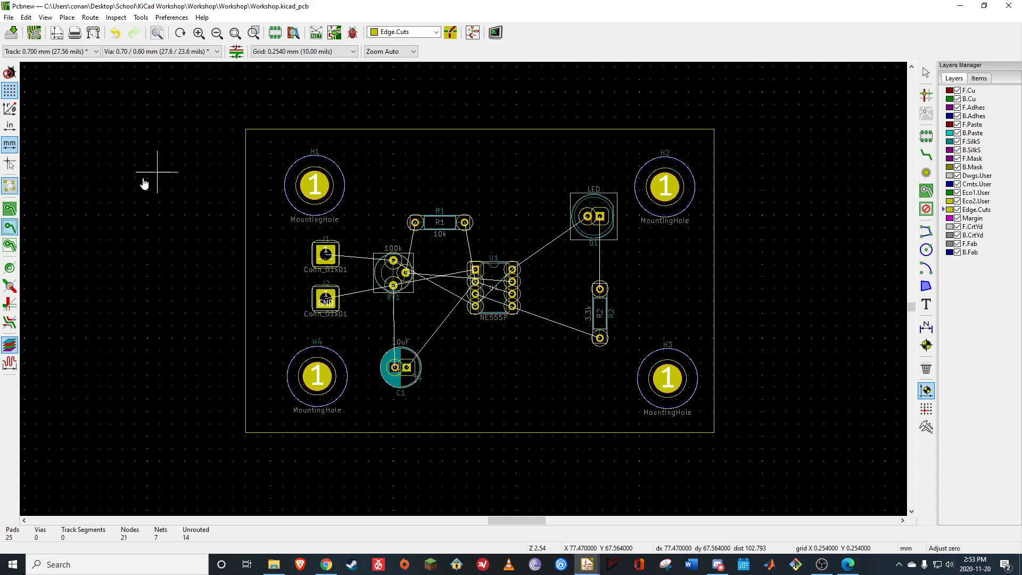
click(109, 290)
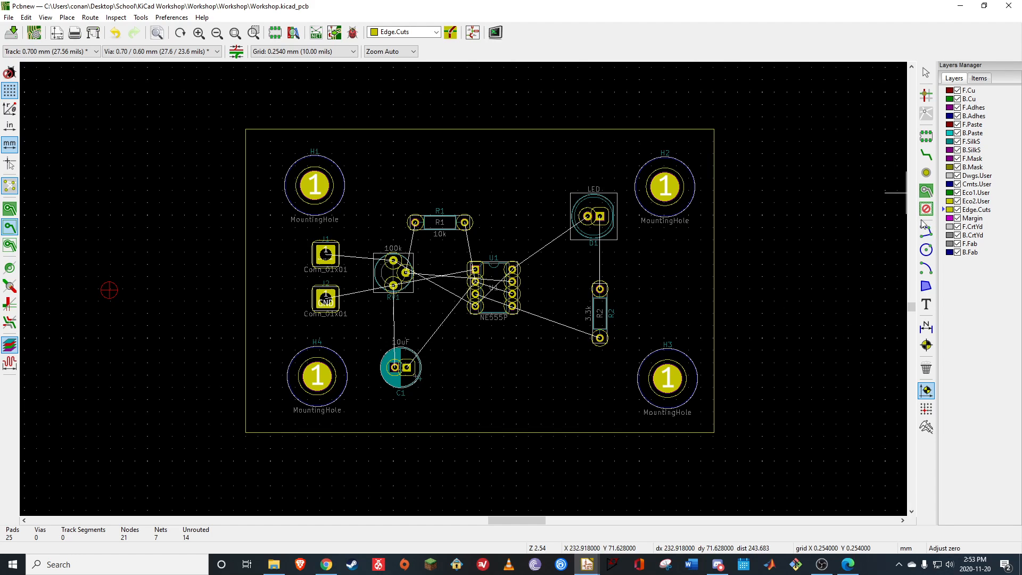
Start a copper zone on the F.Cu layer near the upper-left board corner and assign it to the GND net
click(926, 192)
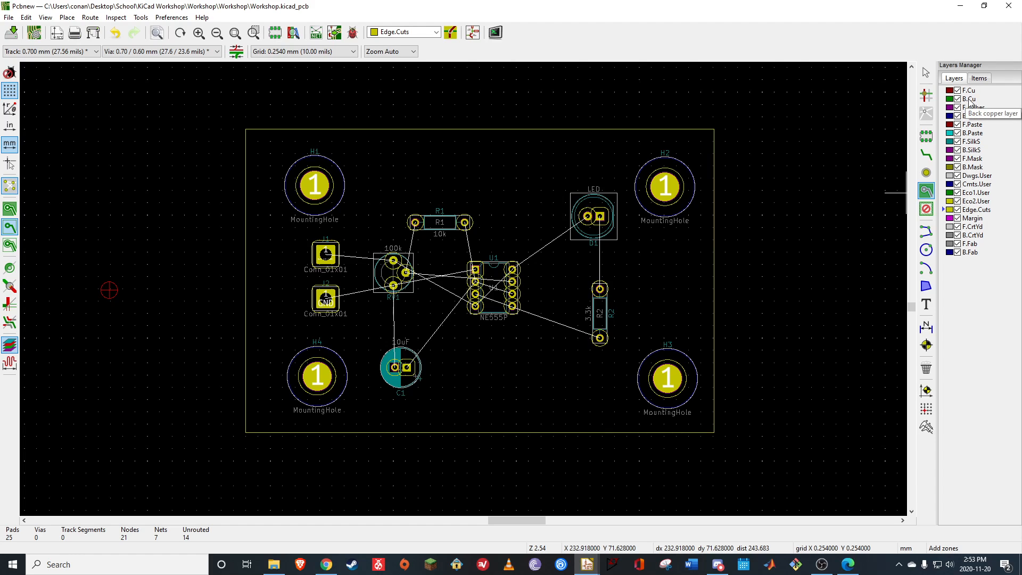
click(970, 91)
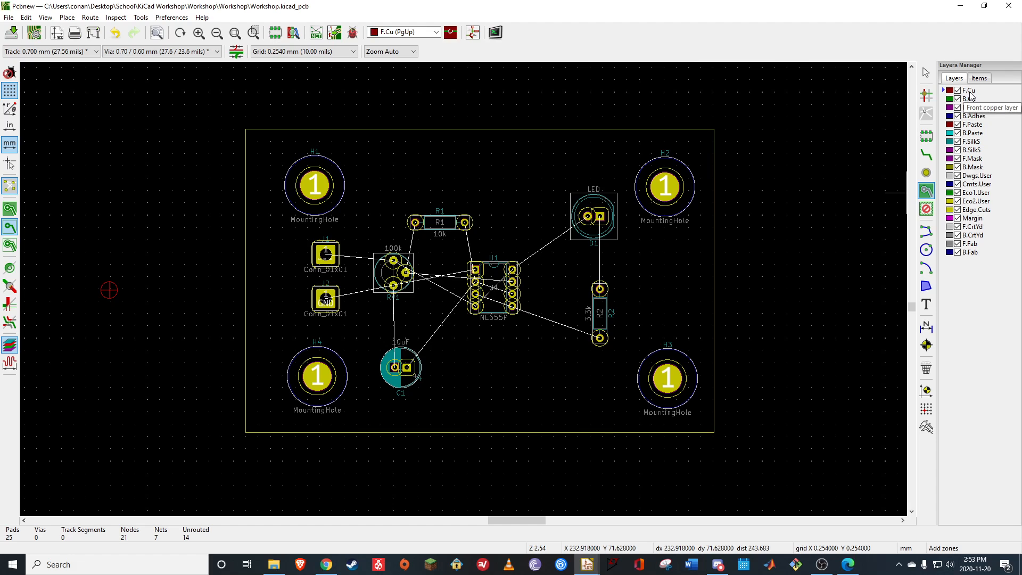
click(251, 133)
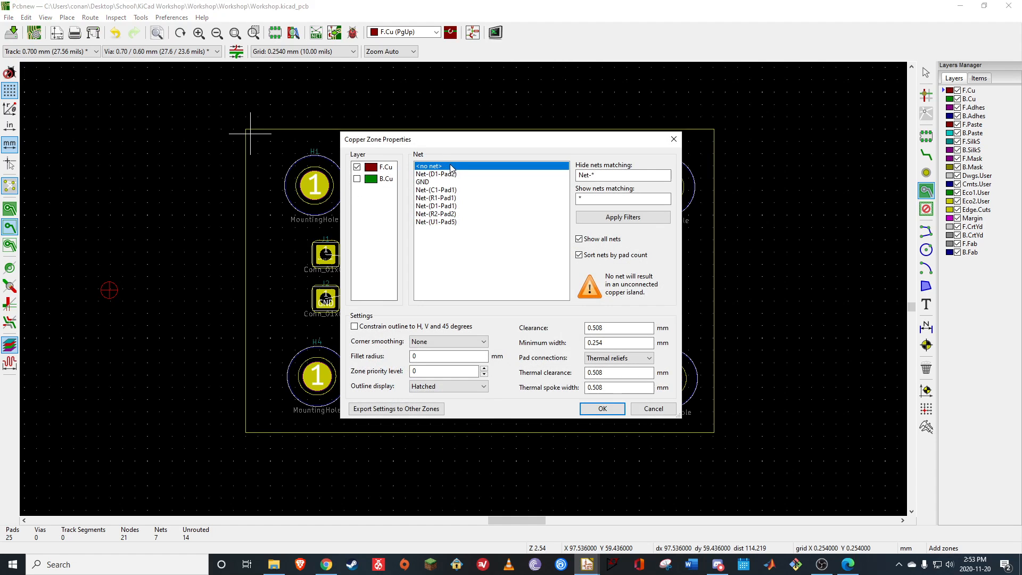
click(423, 183)
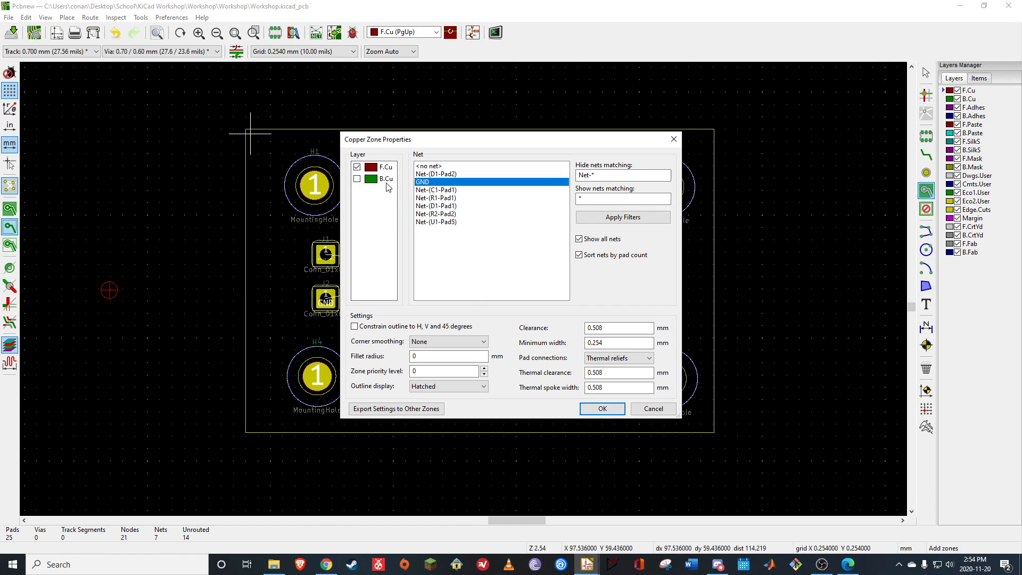
click(602, 409)
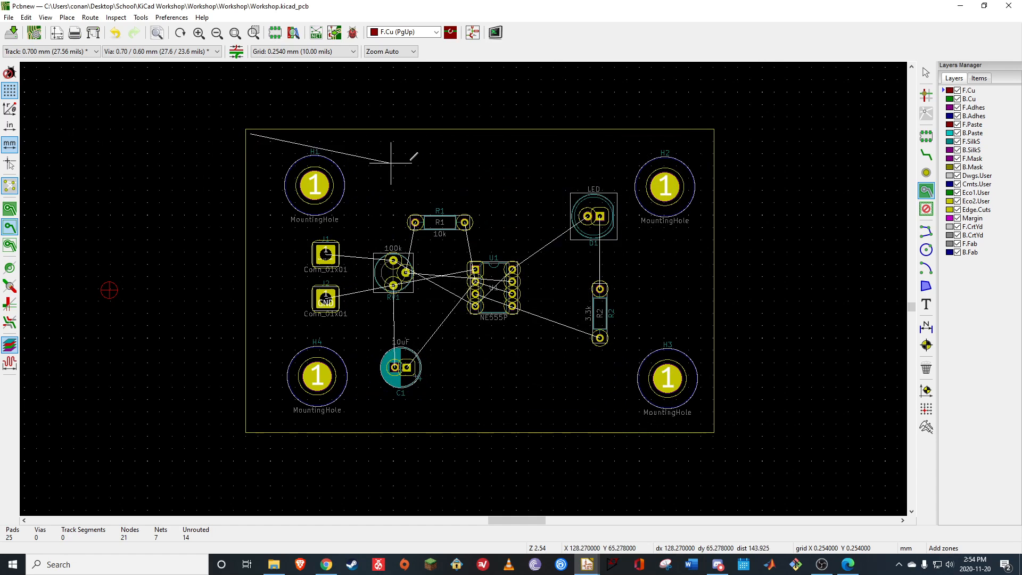
click(709, 130)
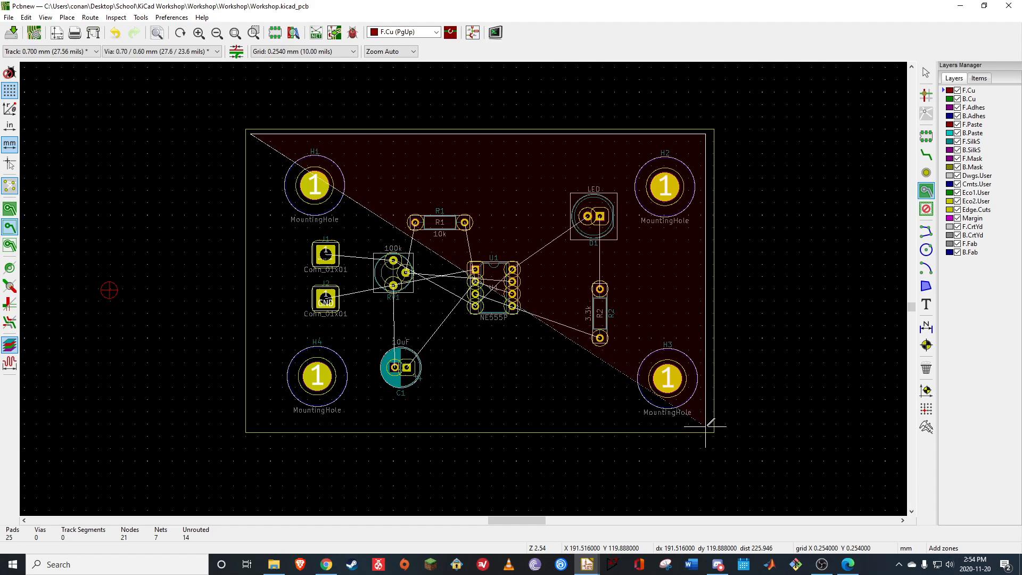
click(707, 425)
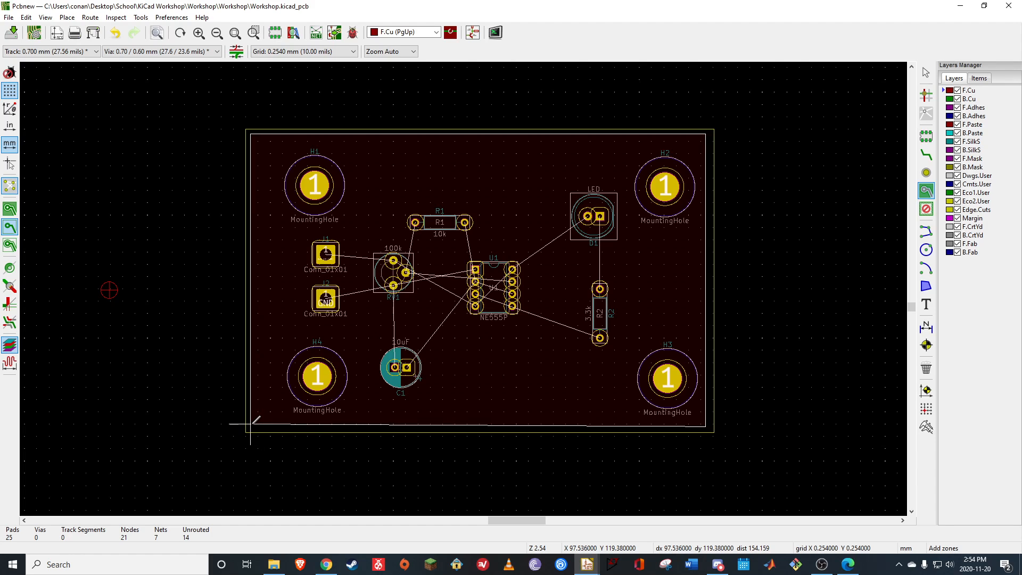
click(250, 425)
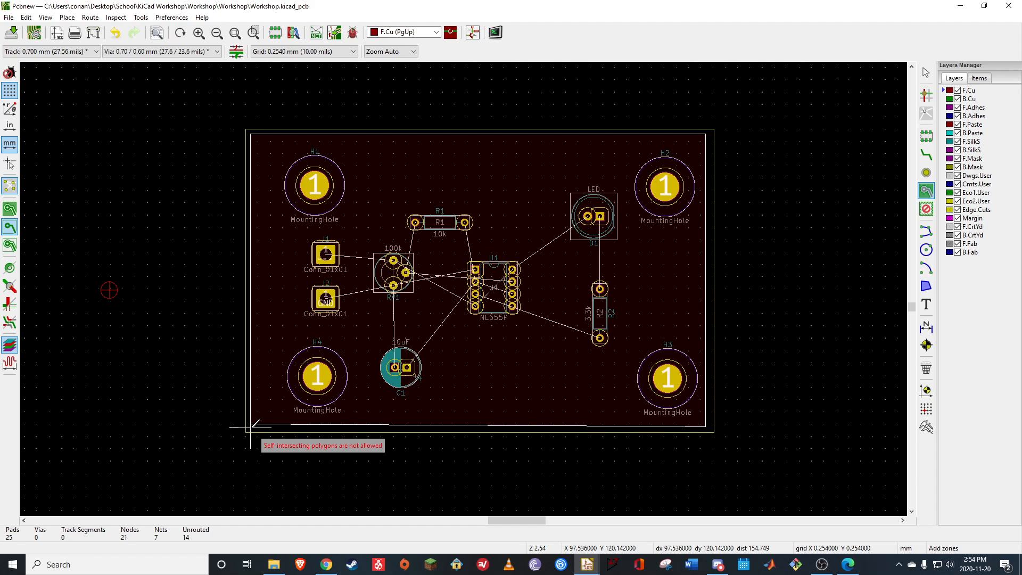
key(Escape)
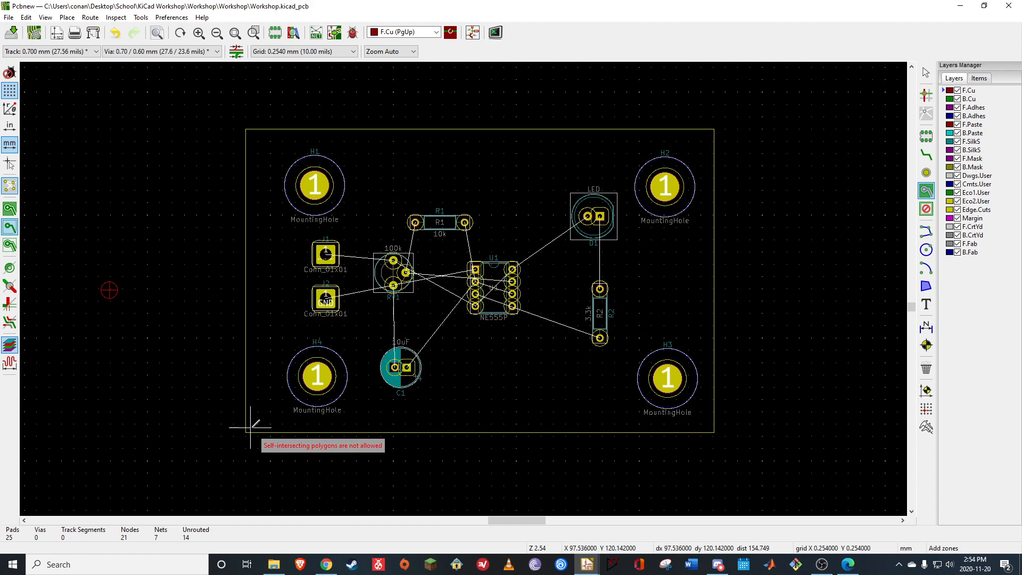
Draw the F.Cu zone as a closed rectangle of about 93 by 60 mm just inside the board outline
click(252, 133)
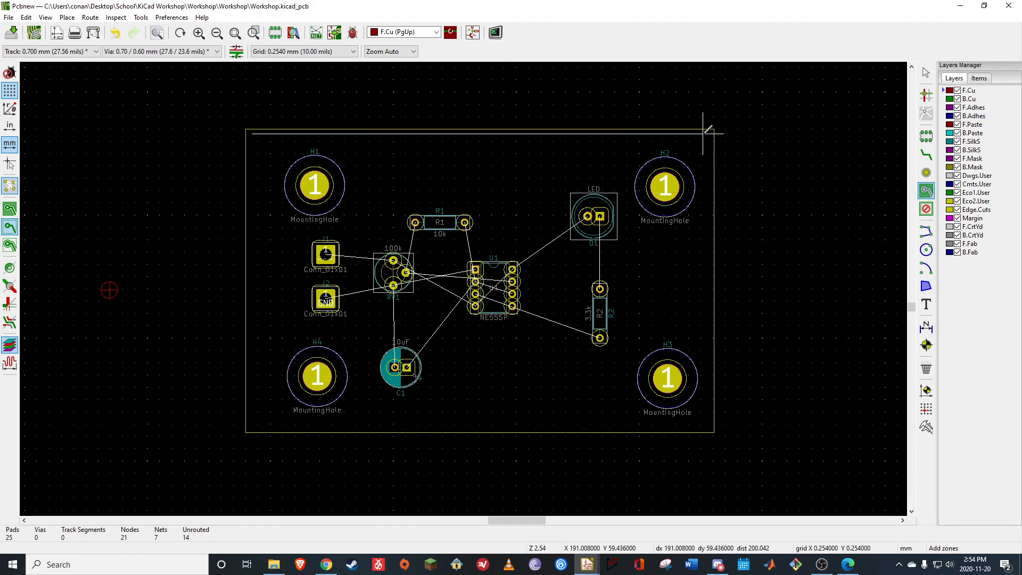
click(703, 133)
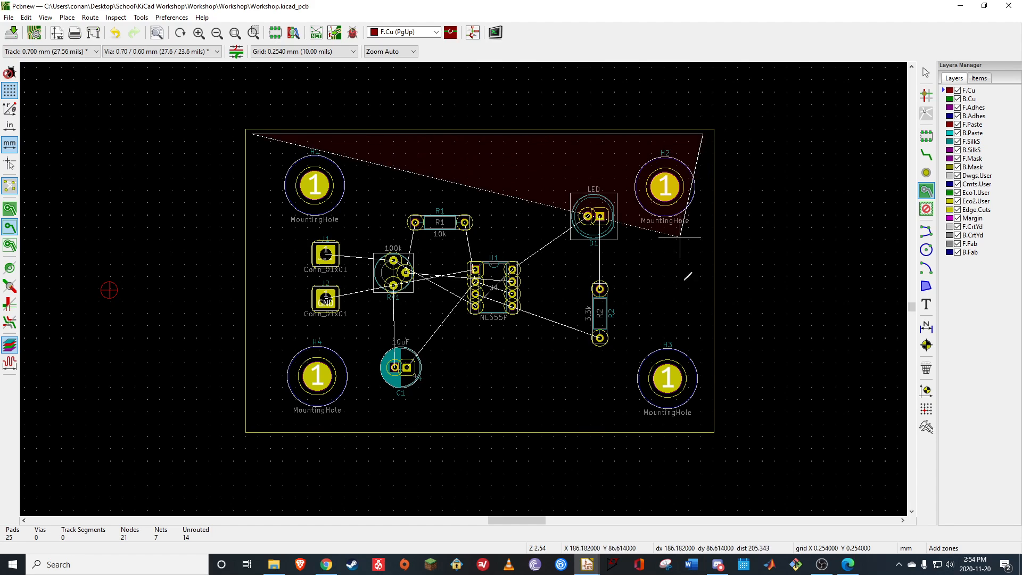
click(703, 425)
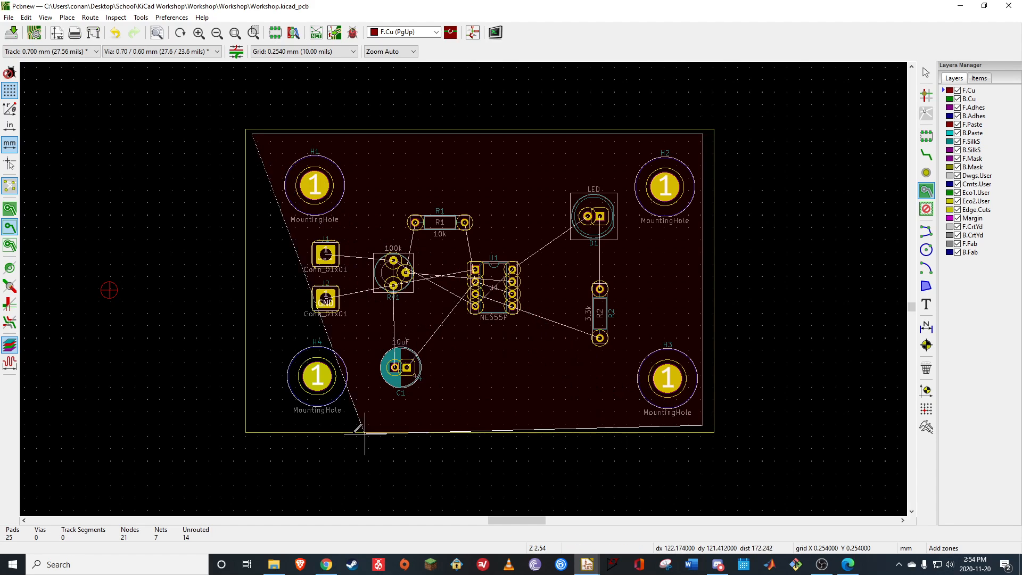
click(252, 424)
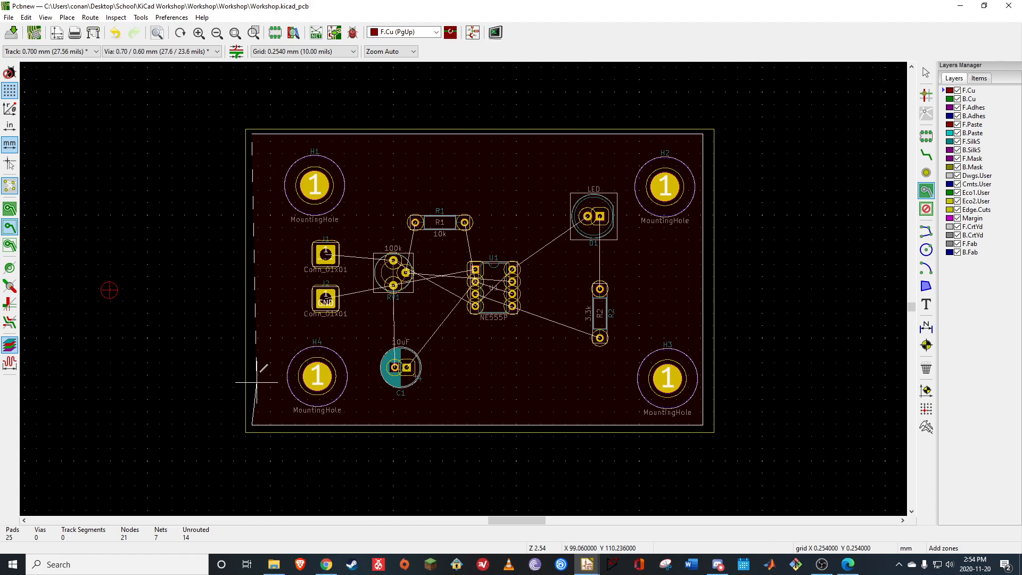
click(253, 133)
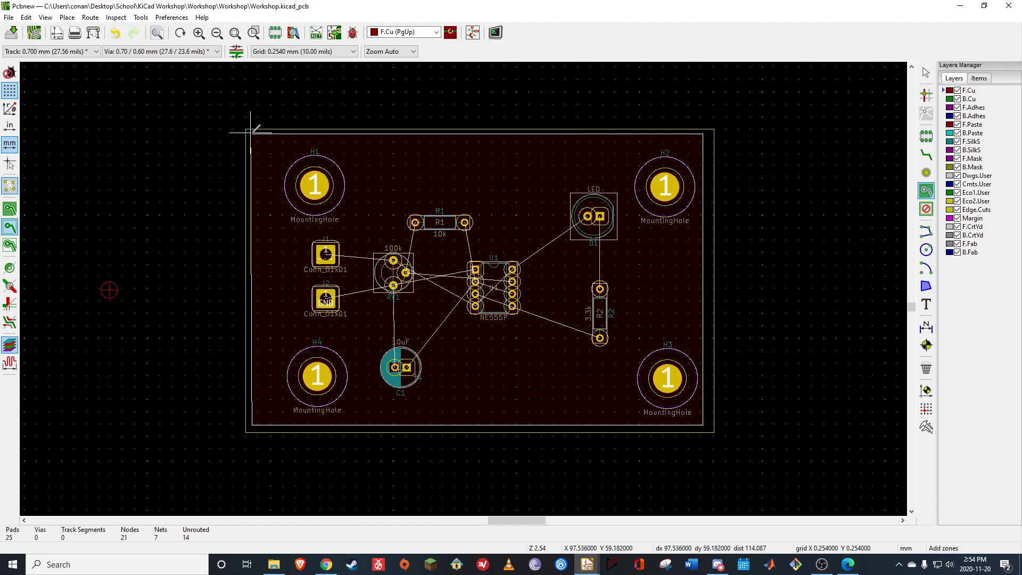
click(250, 132)
double_click(251, 133)
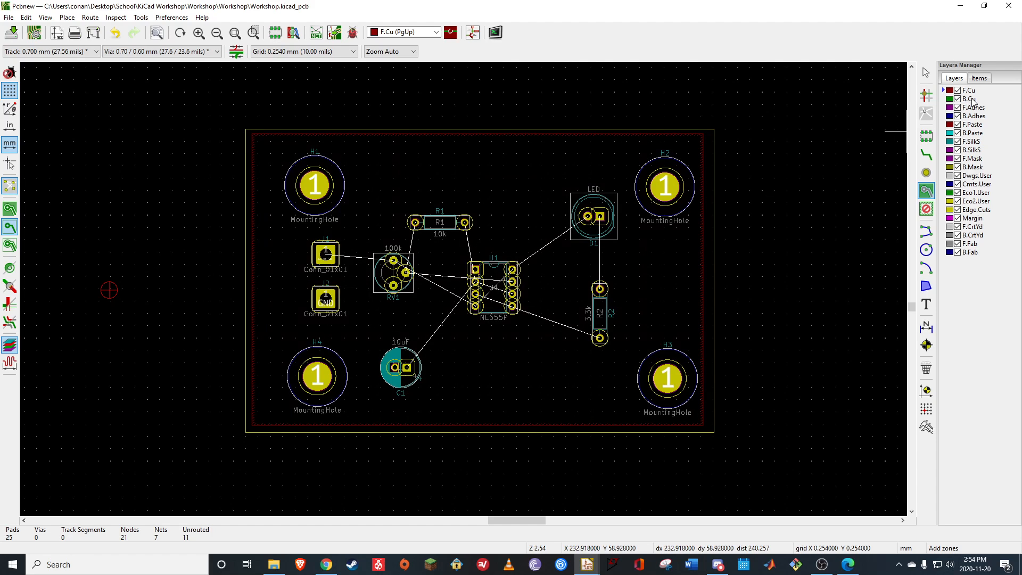
Add a GND copper zone on the B.Cu layer, tracing the F.Cu zone's rectangle of about 93 by 60 mm
click(969, 99)
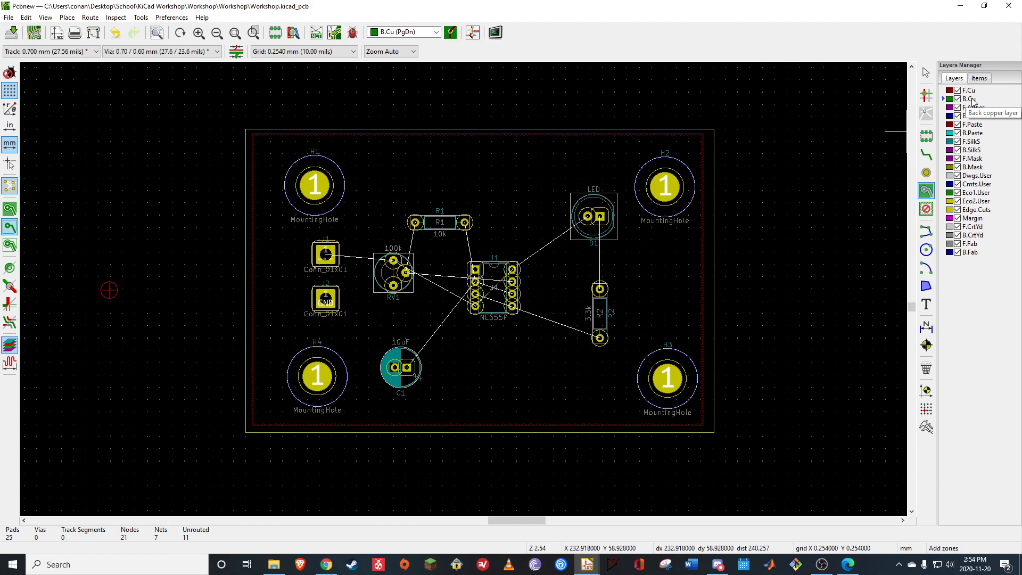
click(253, 134)
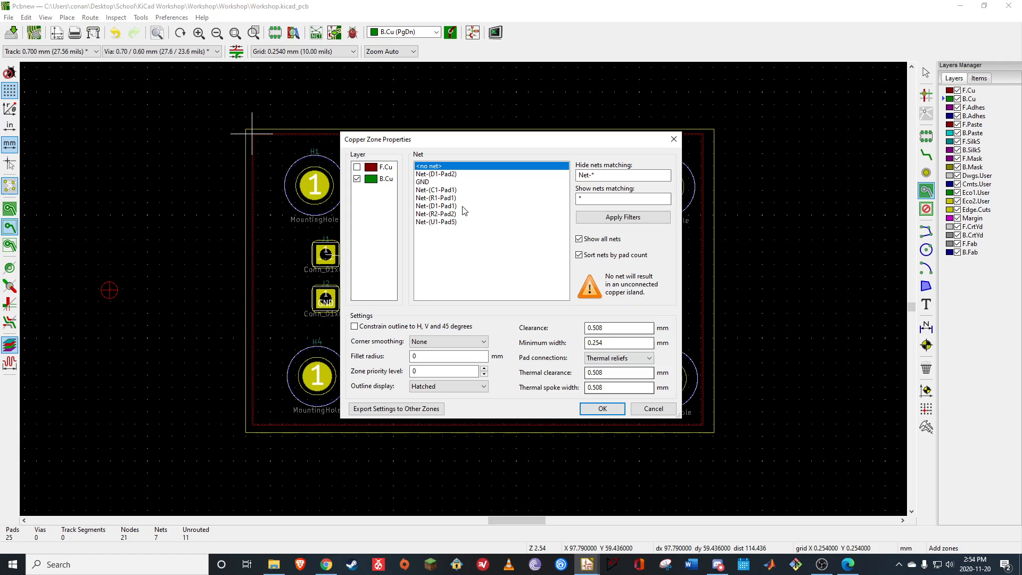
click(425, 183)
click(602, 408)
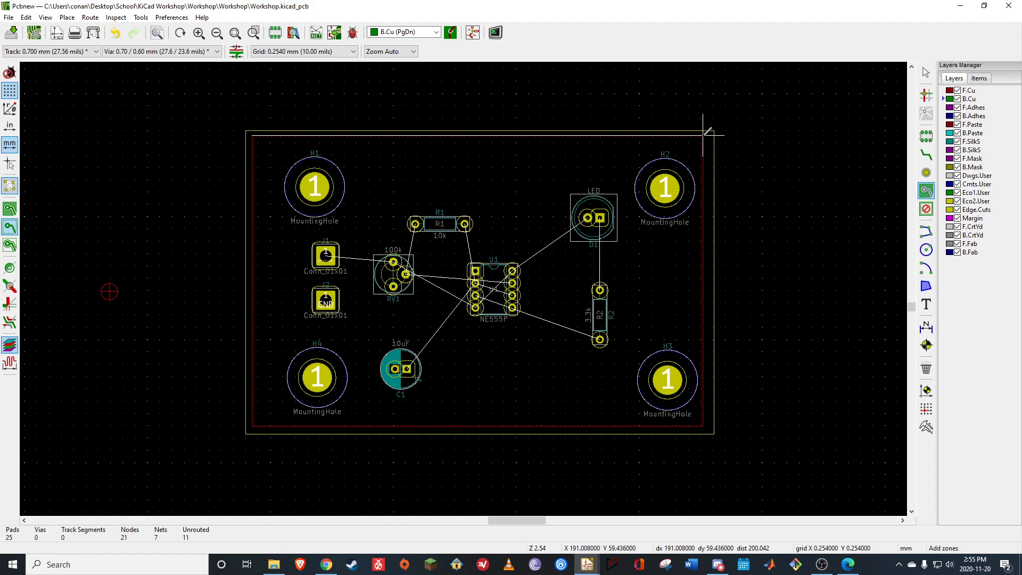
click(703, 133)
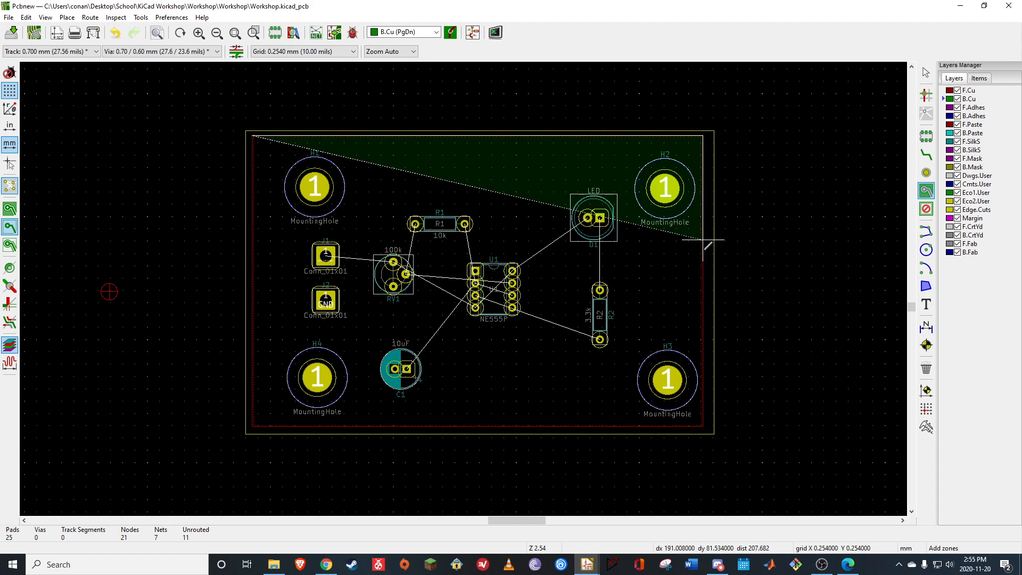
click(703, 426)
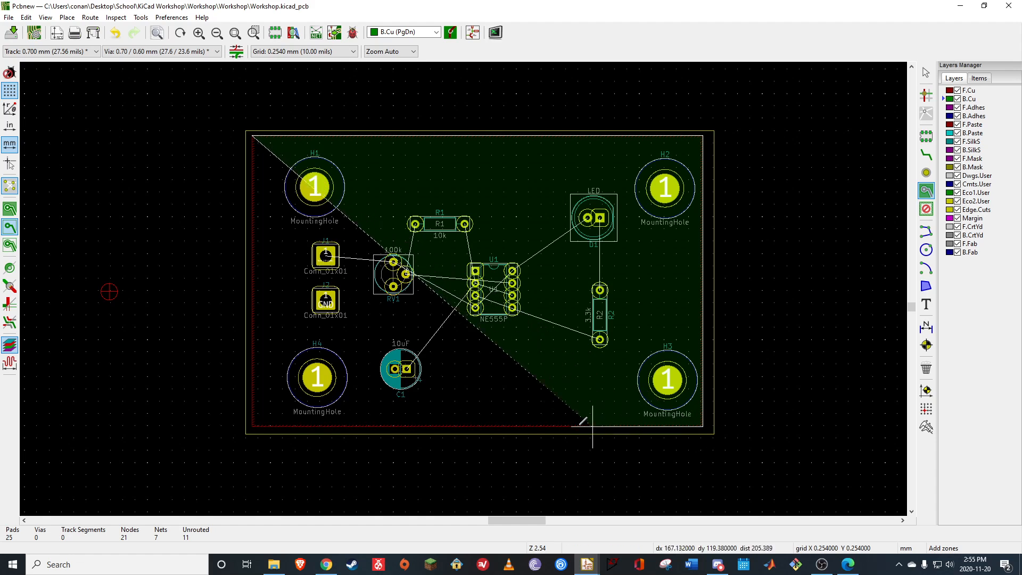
click(252, 426)
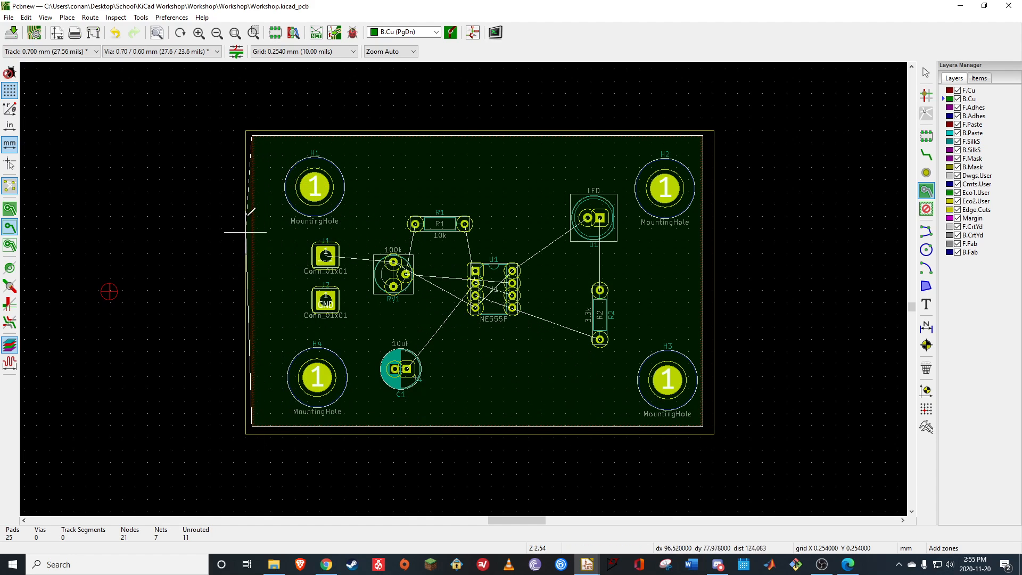
click(252, 135)
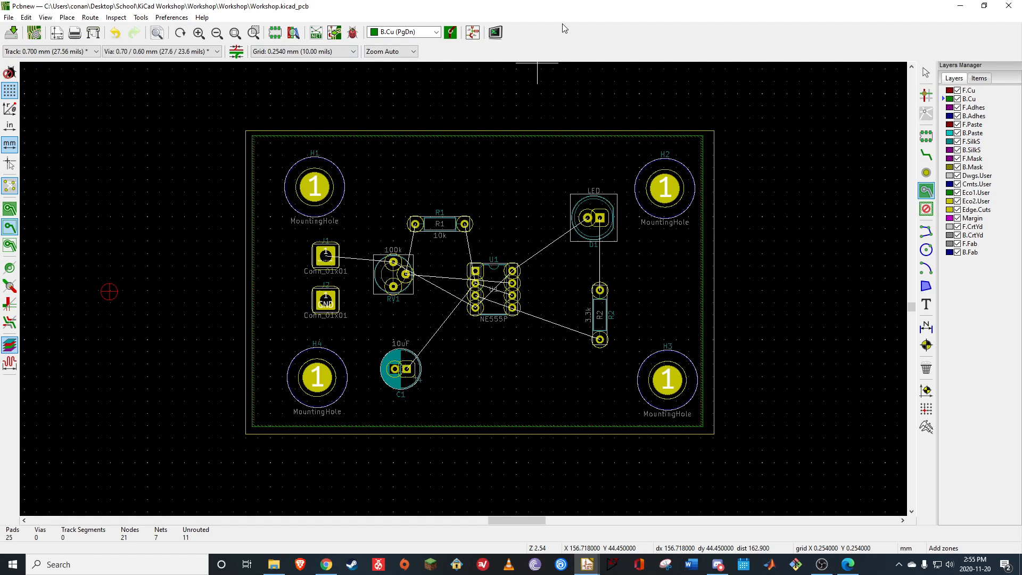
Run the design rule check on the board and close the DRC dialog
click(353, 33)
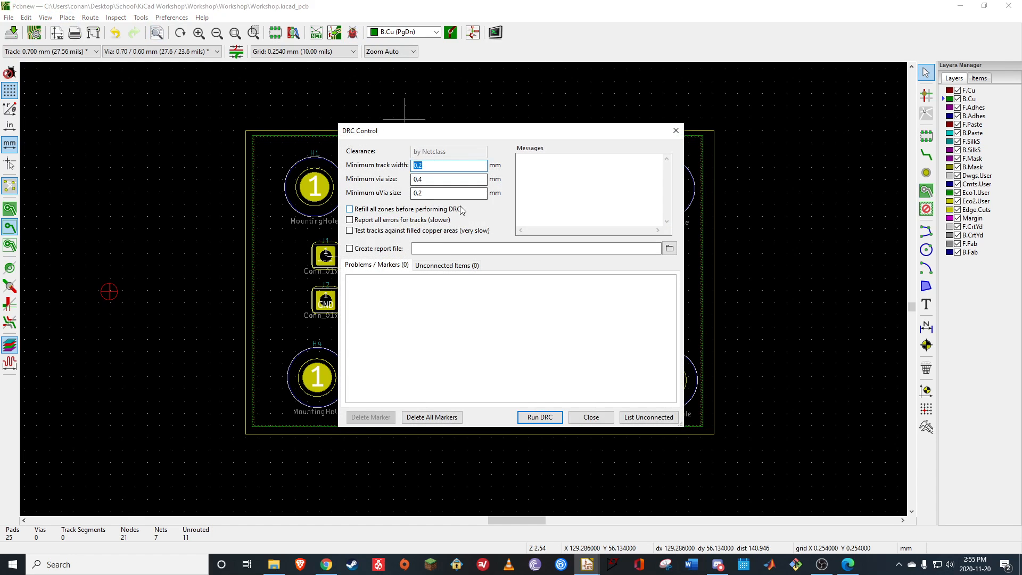
click(540, 417)
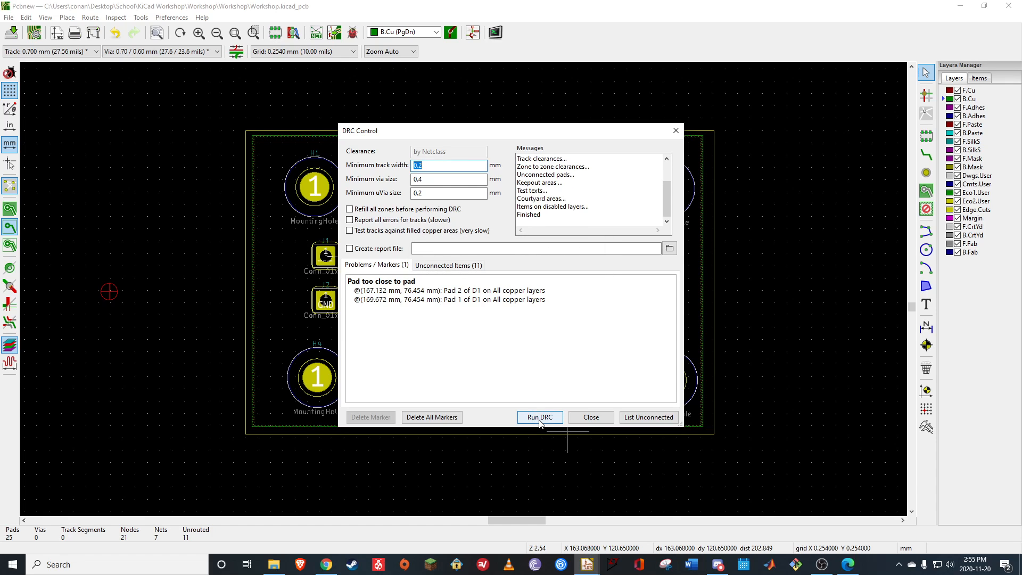
click(590, 417)
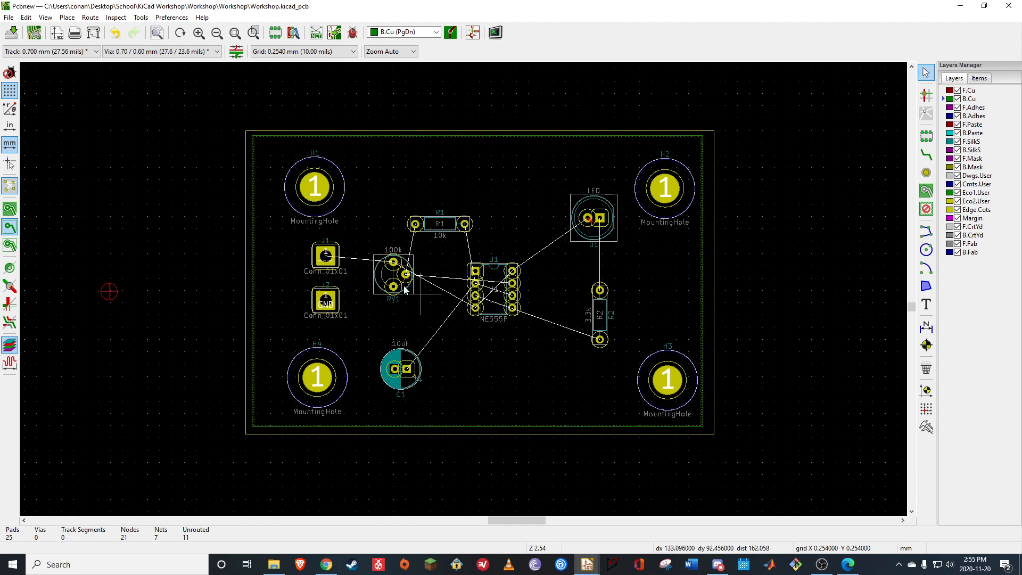
Display the filled areas of the zones and examine the F.Cu pour around the pads of U1
click(10, 215)
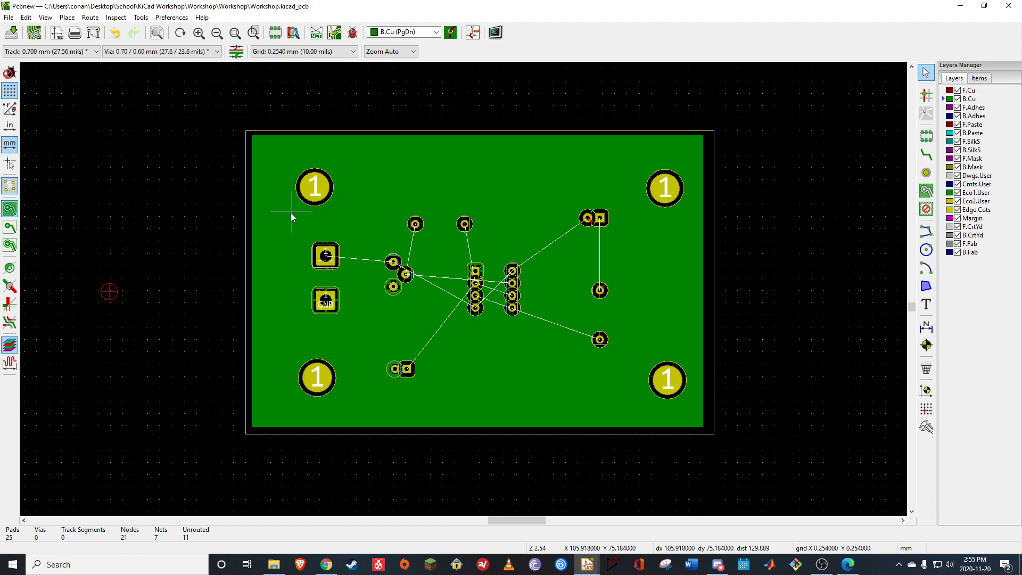
click(970, 91)
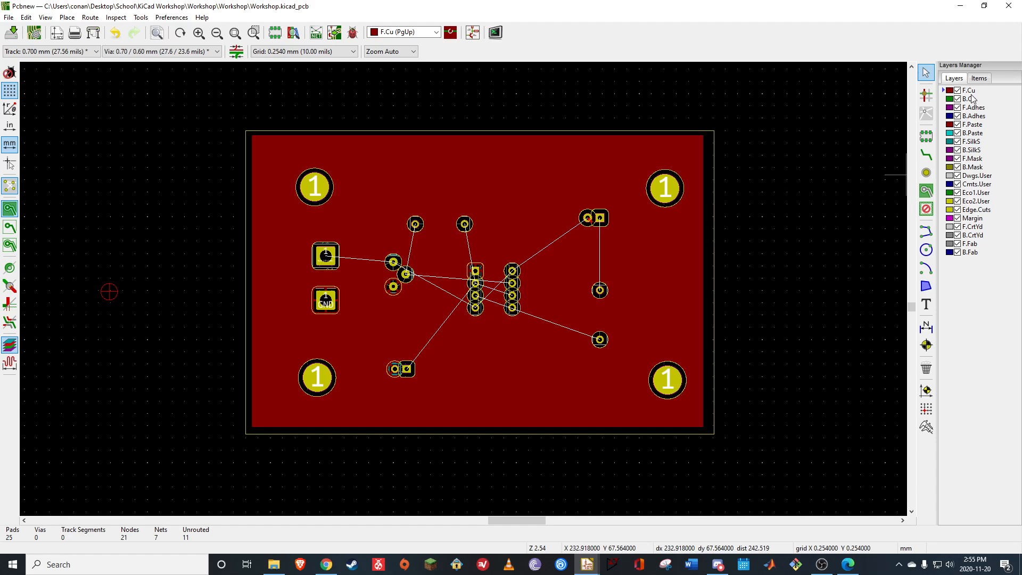
scroll(463, 289, up, 3)
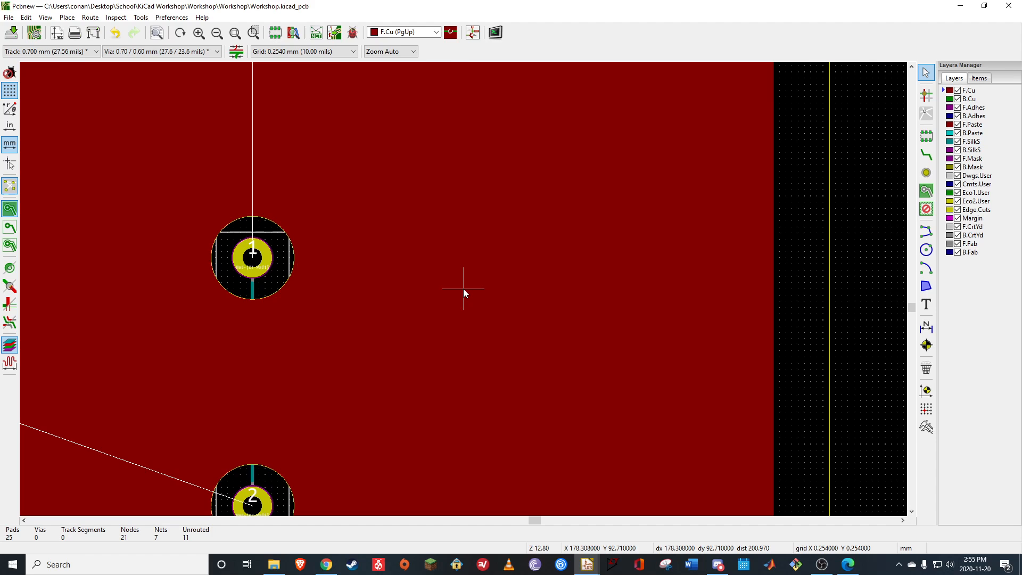
scroll(463, 288, down, 3)
scroll(463, 288, up, 1)
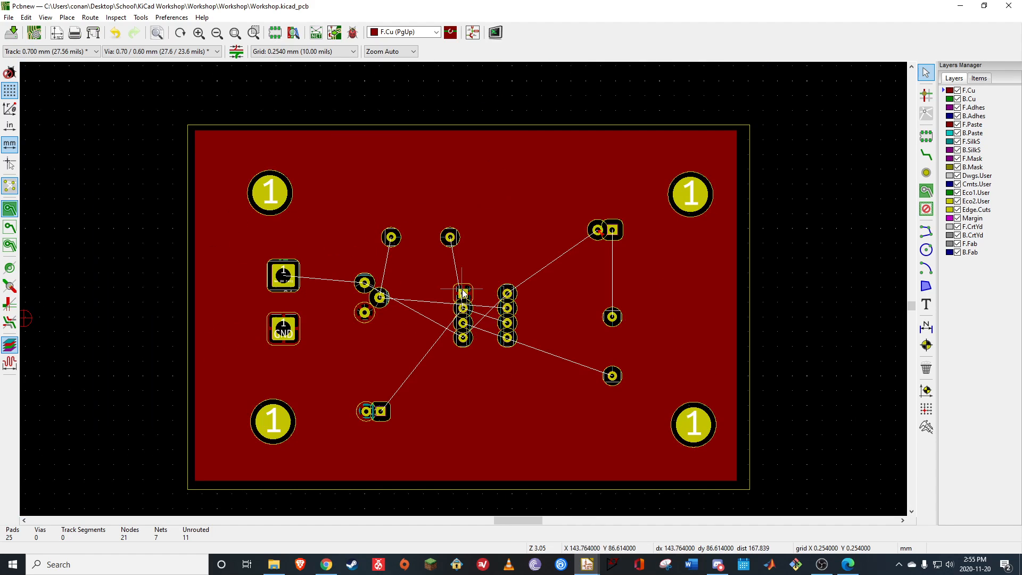
scroll(463, 288, up, 1)
scroll(464, 291, up, 6)
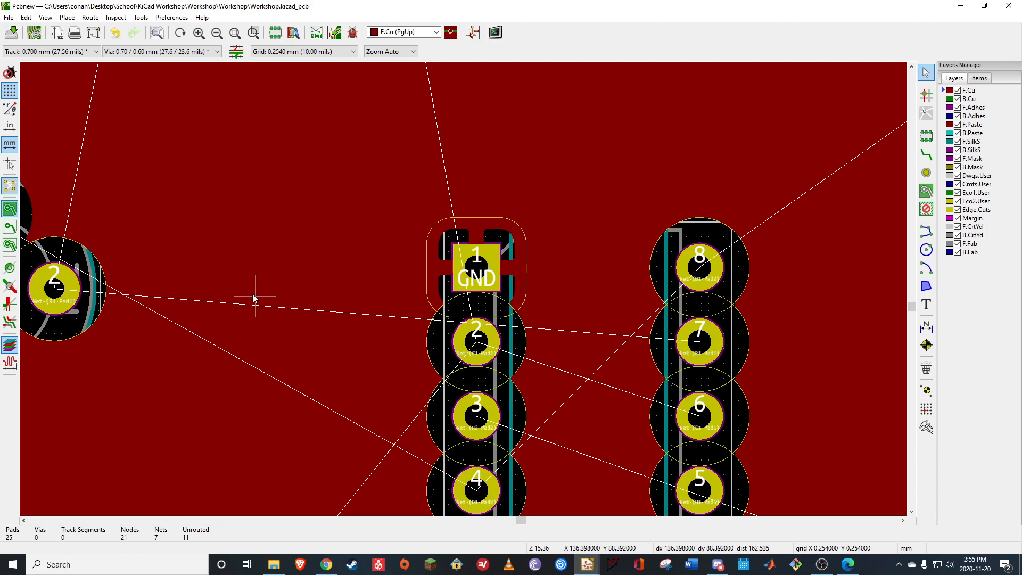
scroll(466, 292, down, 7)
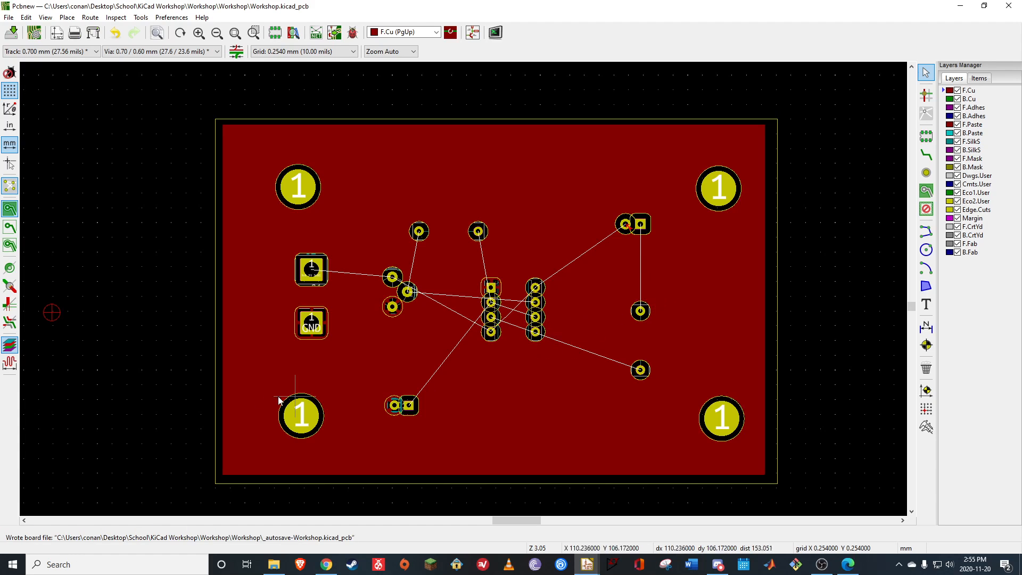
Examine the F.Cu pour around mounting hole H4 and hide the filled areas of the zones
scroll(304, 432, up, 4)
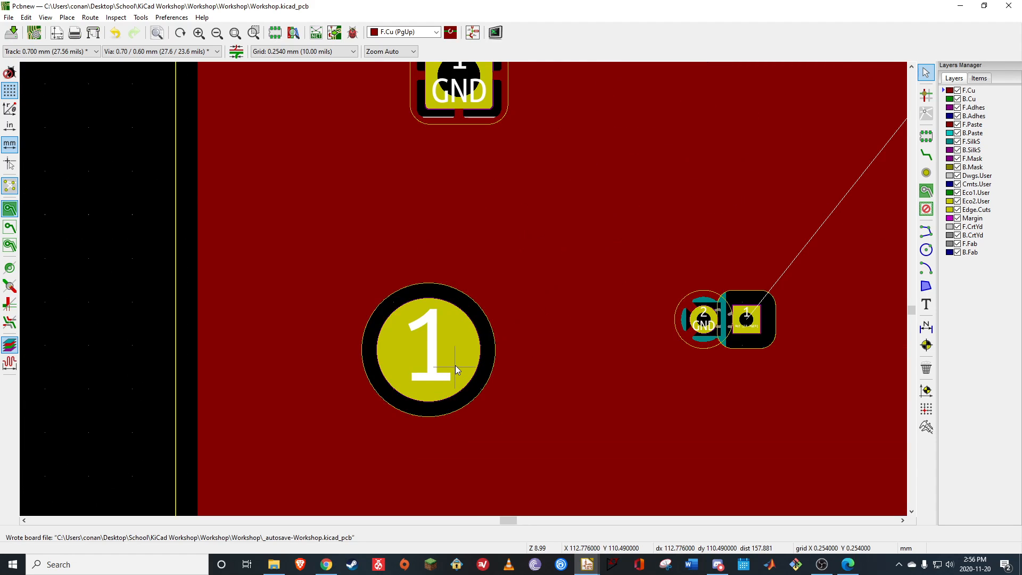
scroll(456, 365, down, 4)
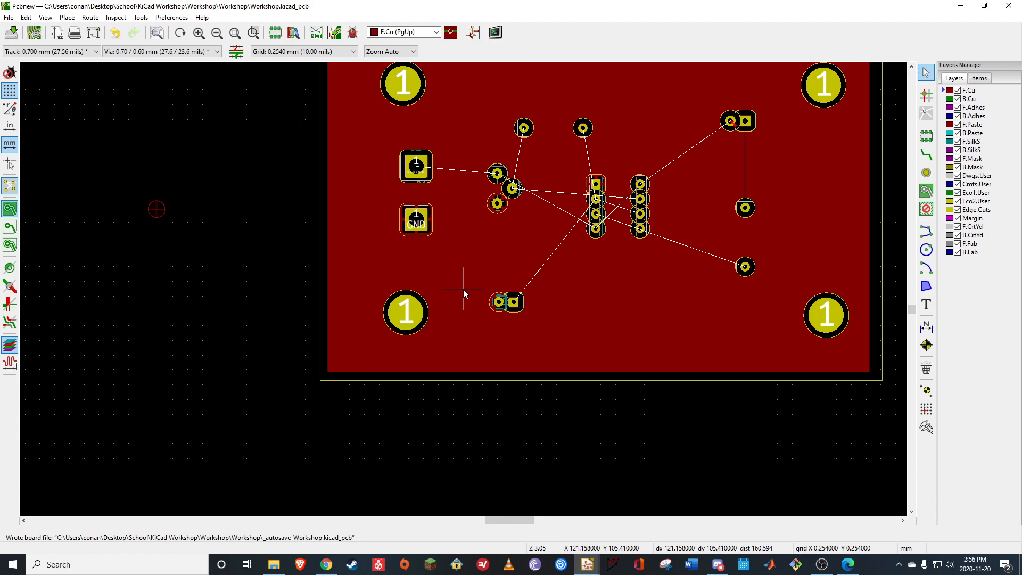
scroll(463, 289, down, 1)
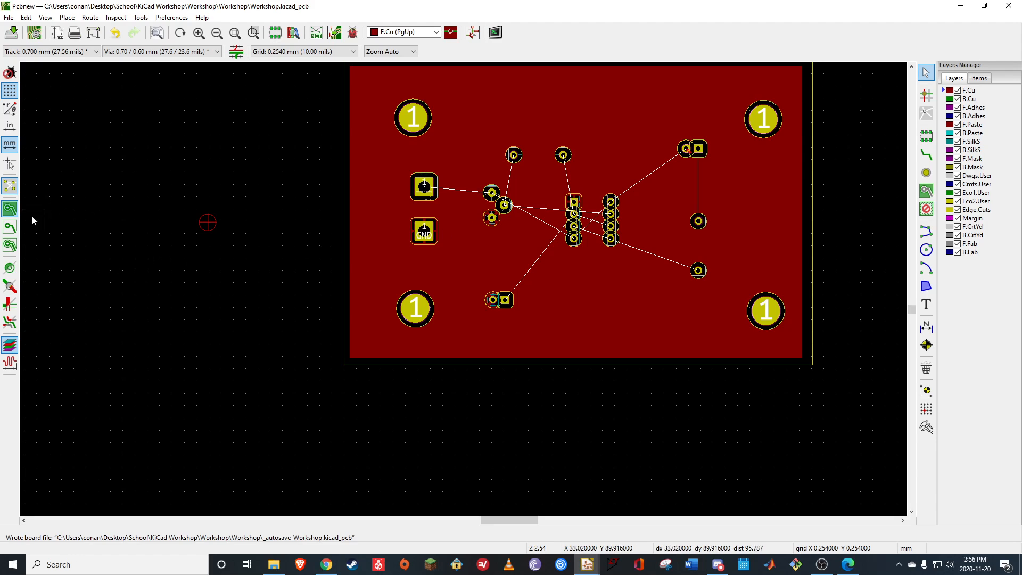
click(9, 227)
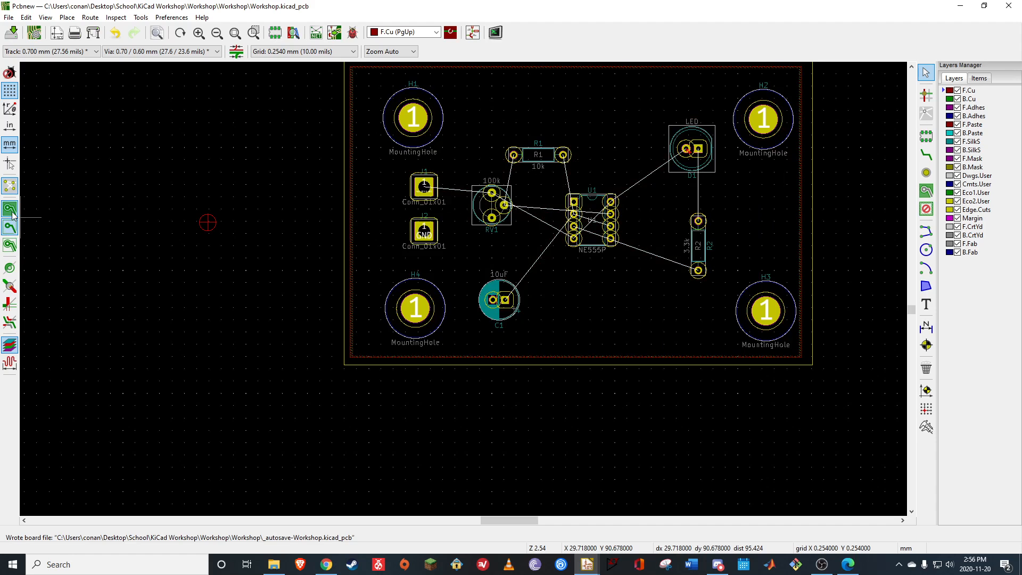
Display the zones' filled areas, examine them as outlines only, and hide them again
click(12, 213)
click(14, 240)
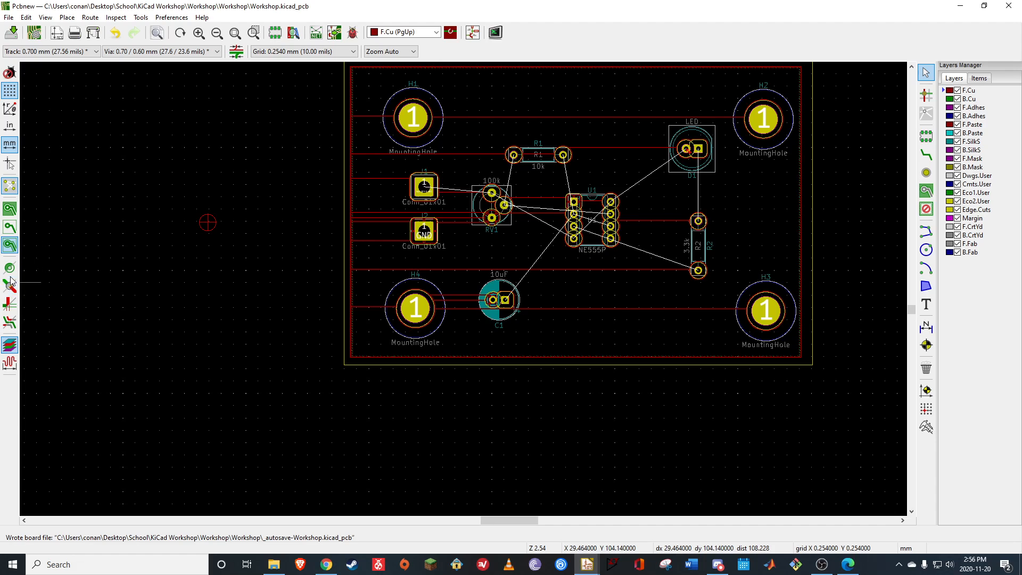
click(10, 227)
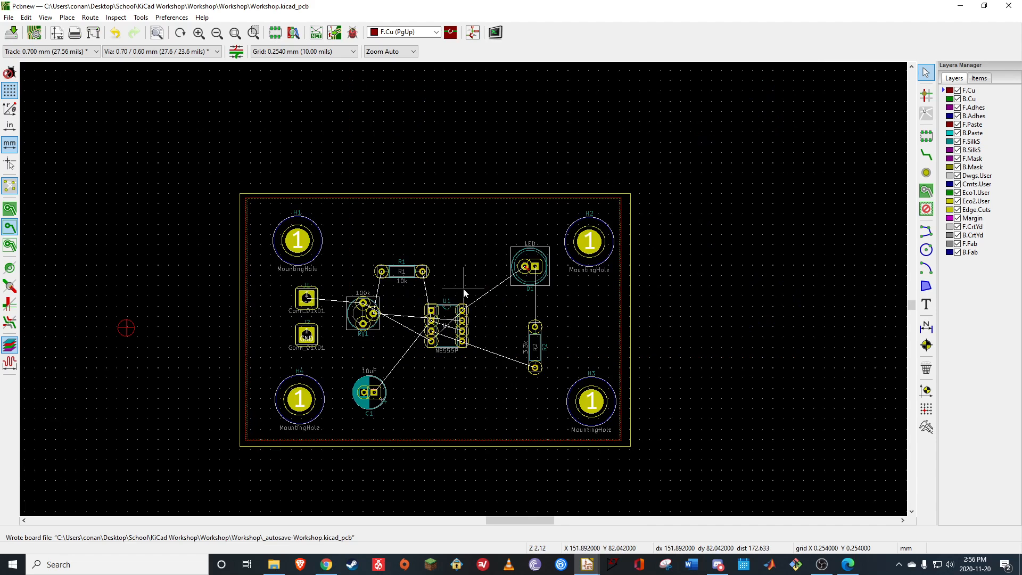
scroll(613, 176, down, 1)
scroll(463, 288, up, 1)
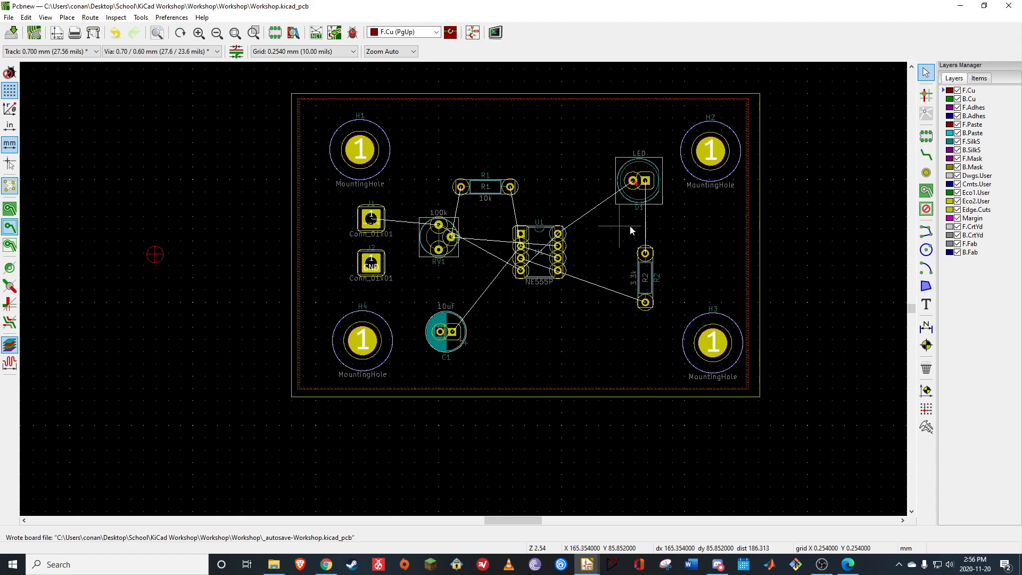
Route B.Cu tracks from J1 to the upper pad of RV1 and from R1's left pad to RV1's middle pad
click(928, 154)
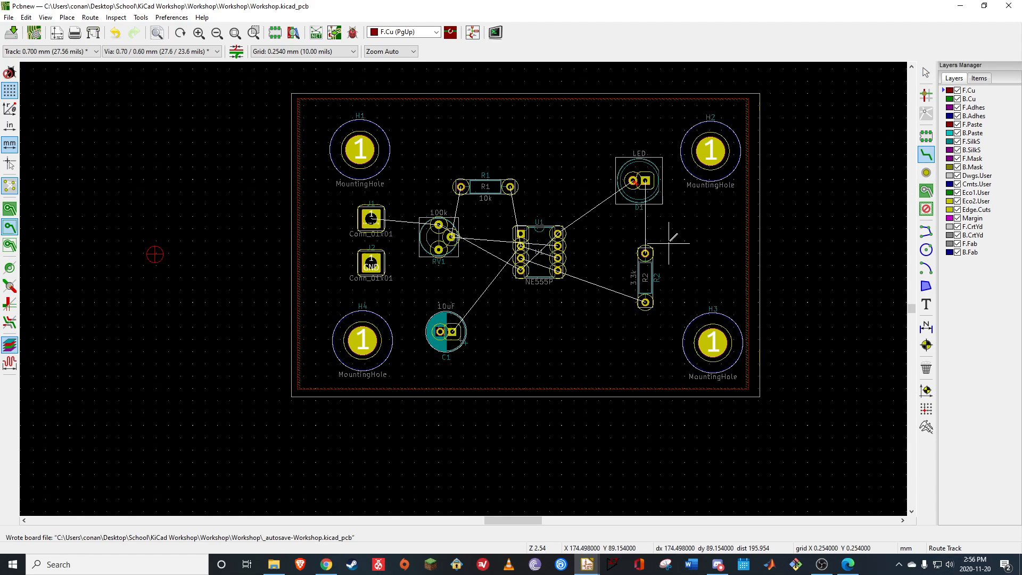
scroll(596, 235, up, 1)
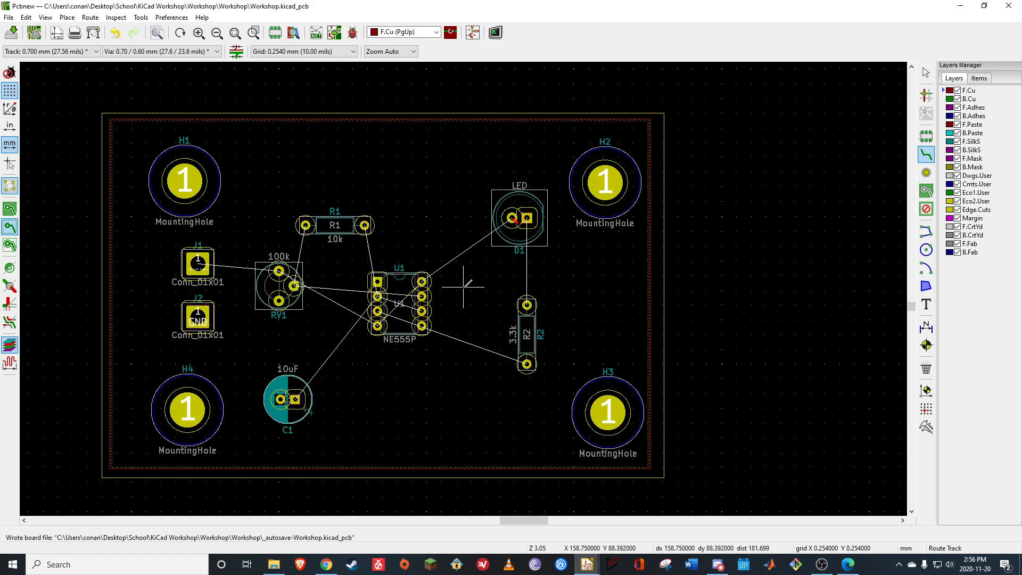
click(970, 99)
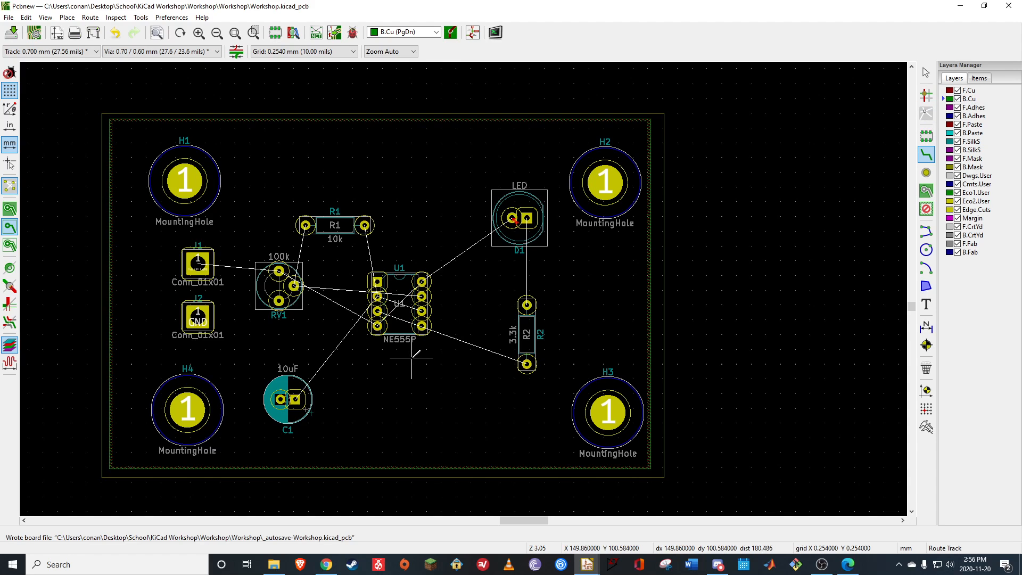
scroll(352, 330, up, 1)
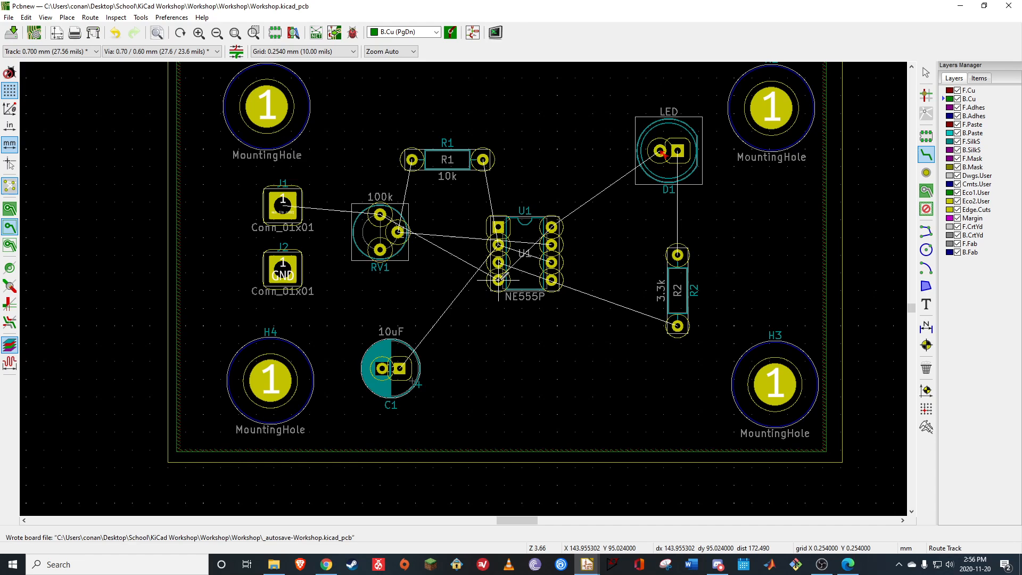
click(283, 202)
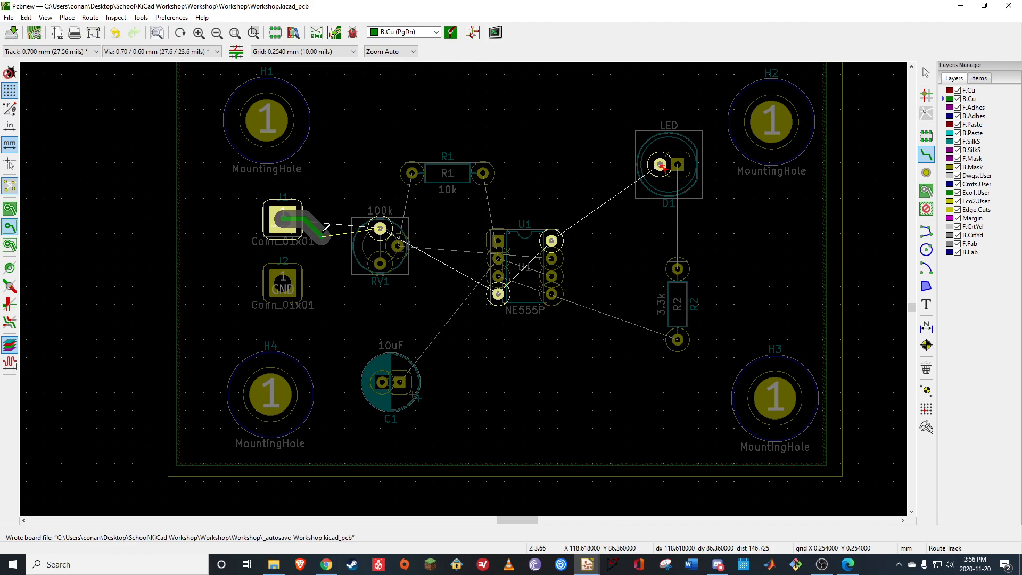
click(382, 228)
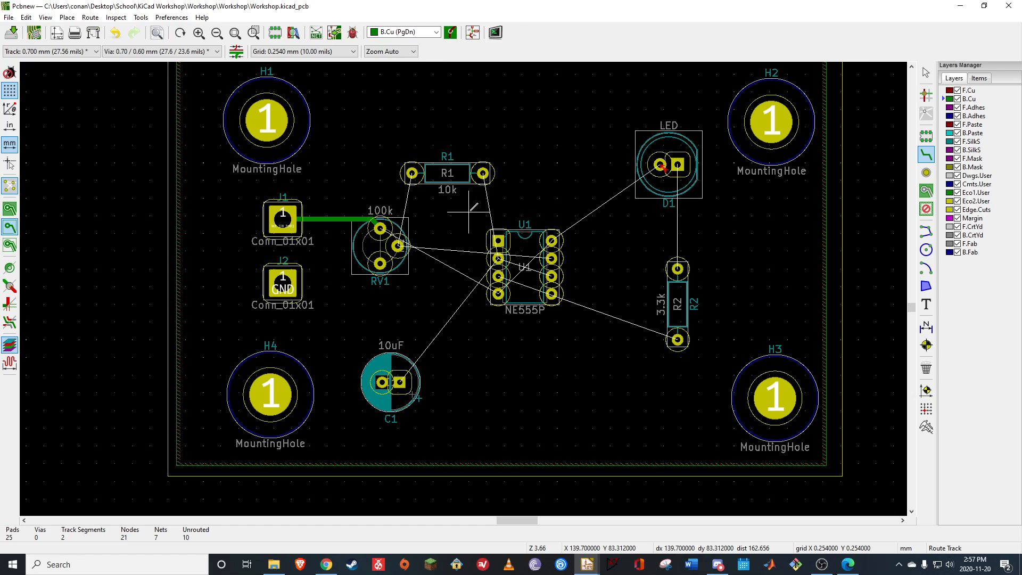
click(412, 173)
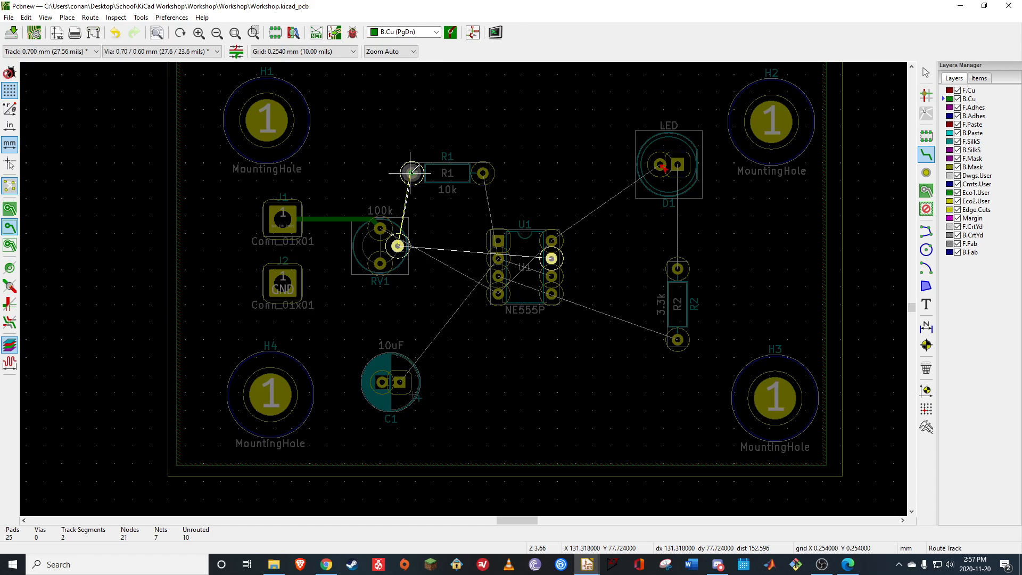
click(398, 245)
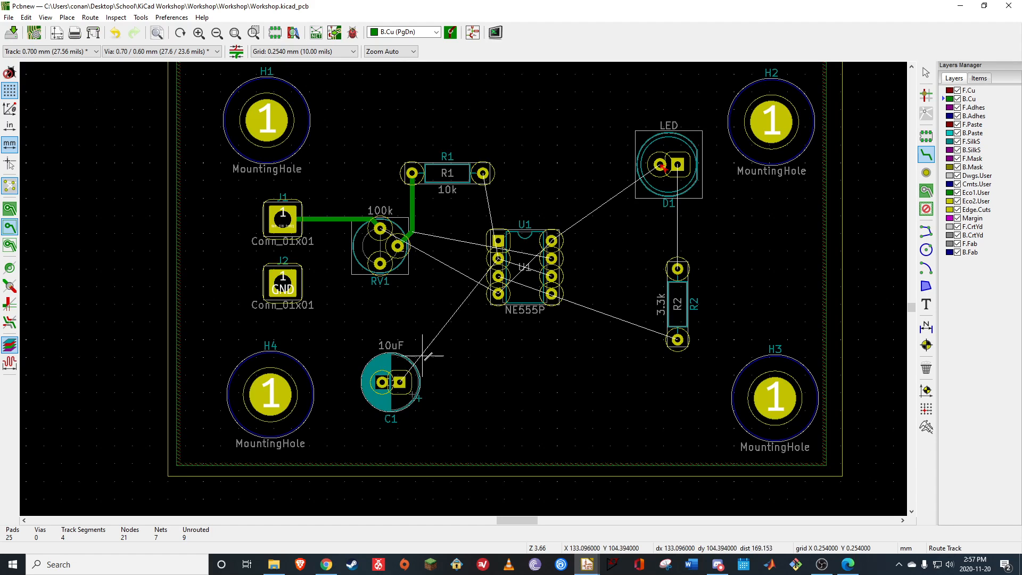
Route a B.Cu track from C1's square pad up between RV1 and U1 to pin 2 of U1
click(399, 382)
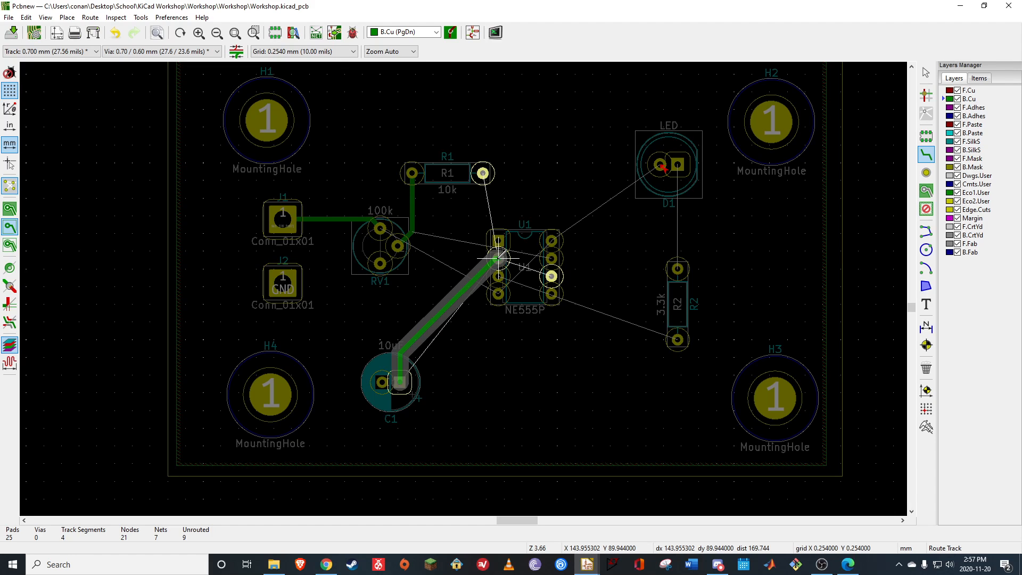
click(443, 343)
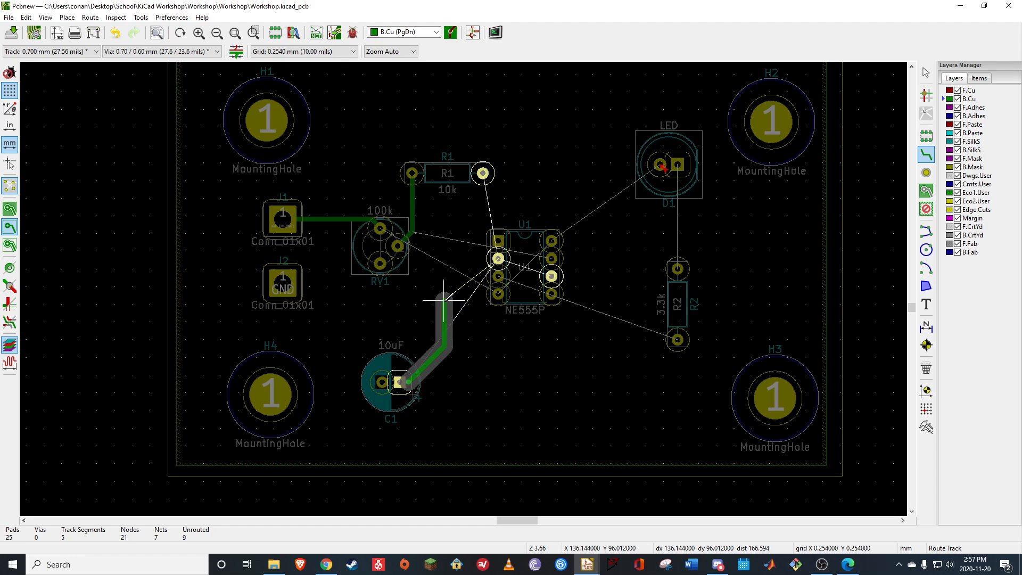
click(444, 301)
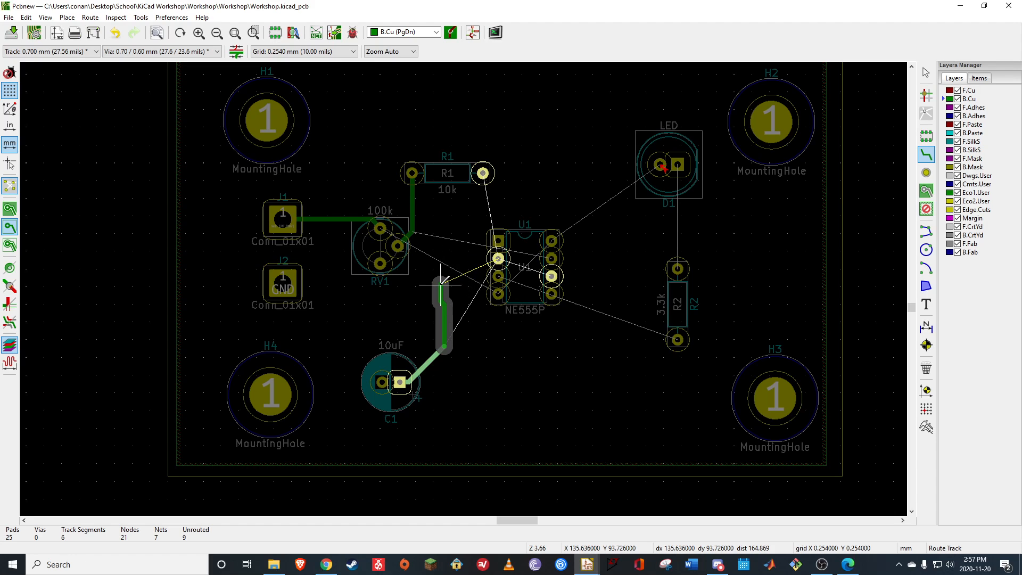
click(456, 276)
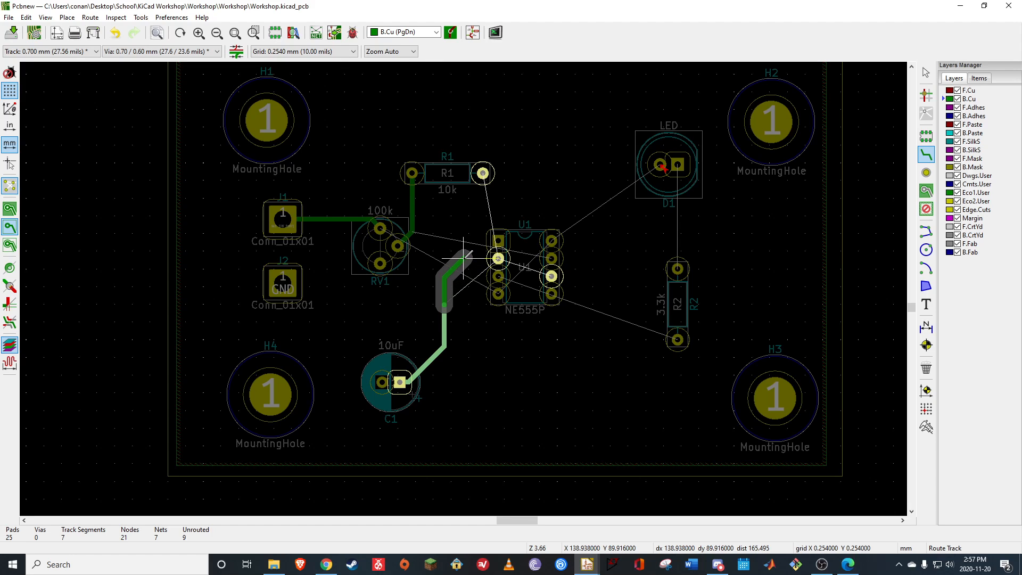
click(498, 258)
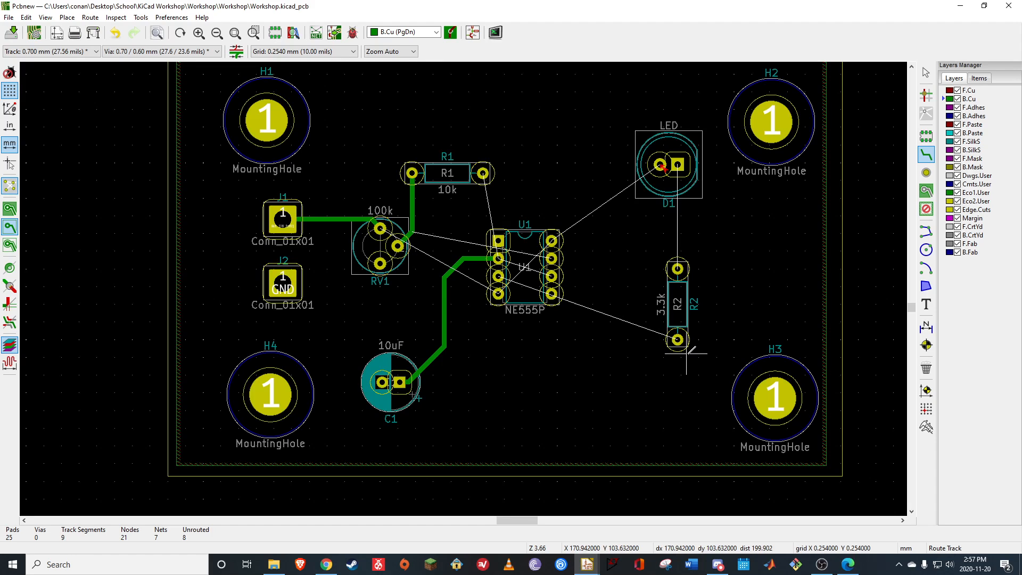
Route a B.Cu track from R2's lower pad beneath U1 and around its left side to pin 3 of U1
click(677, 339)
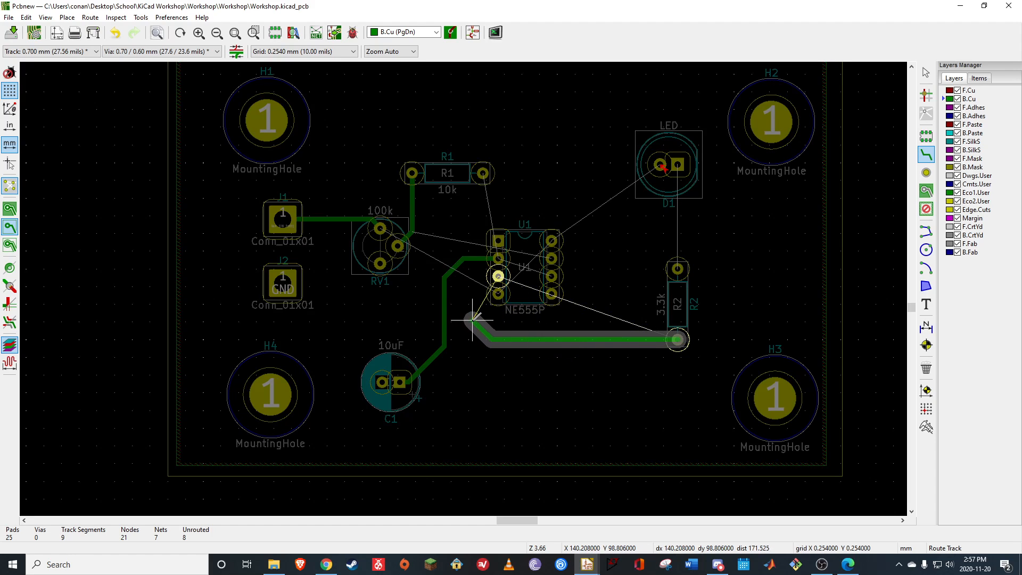
click(472, 318)
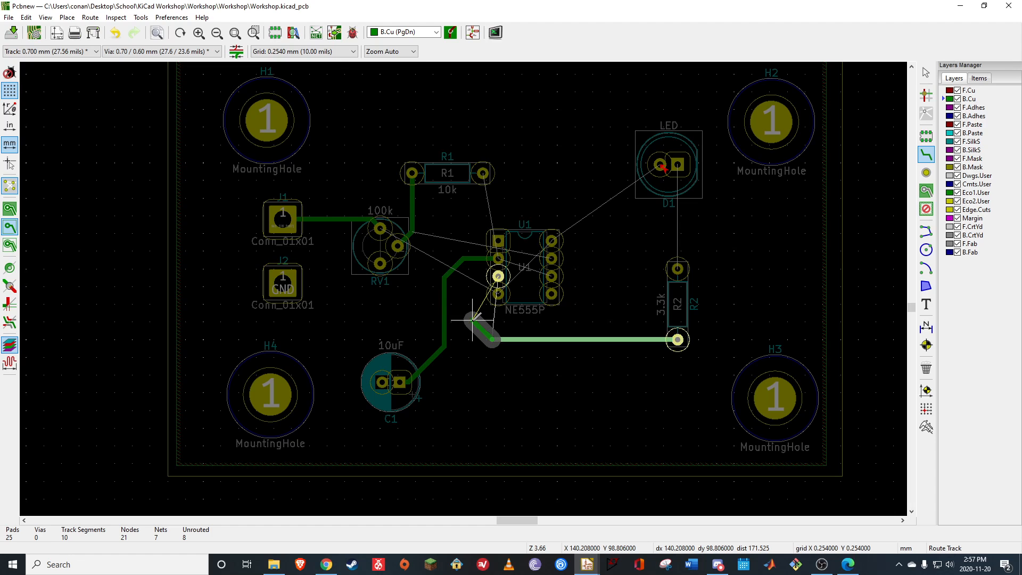
click(472, 293)
click(495, 277)
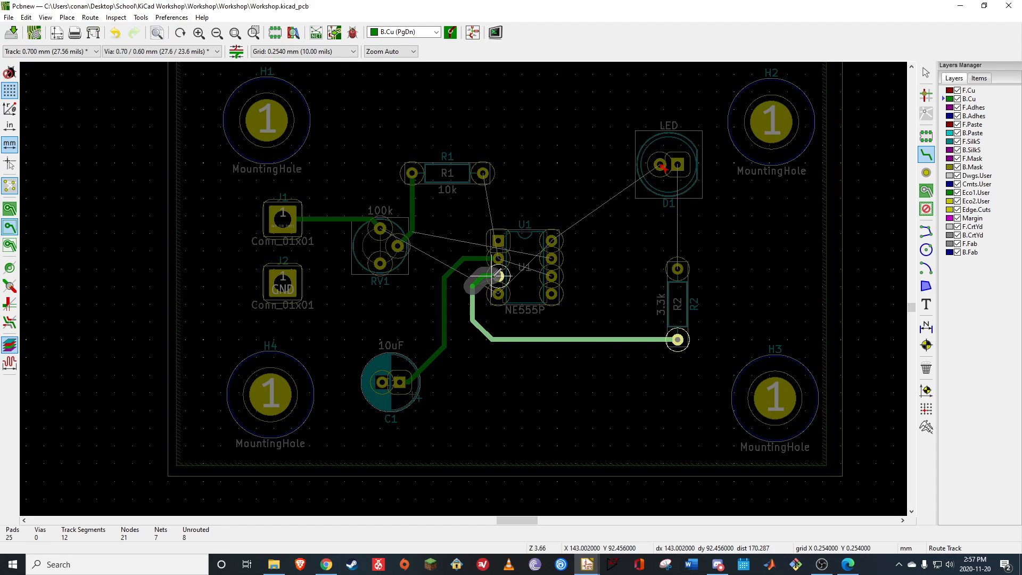
click(499, 275)
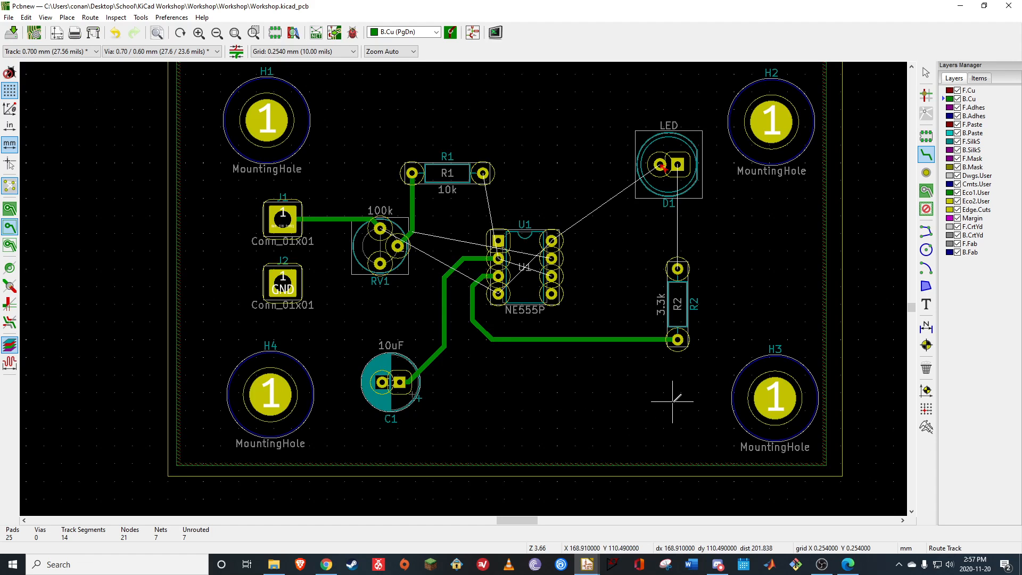
Route B.Cu tracks from R2's upper pad to D1's square pad and from D1's round pad to pin 8 of U1
click(678, 269)
click(678, 164)
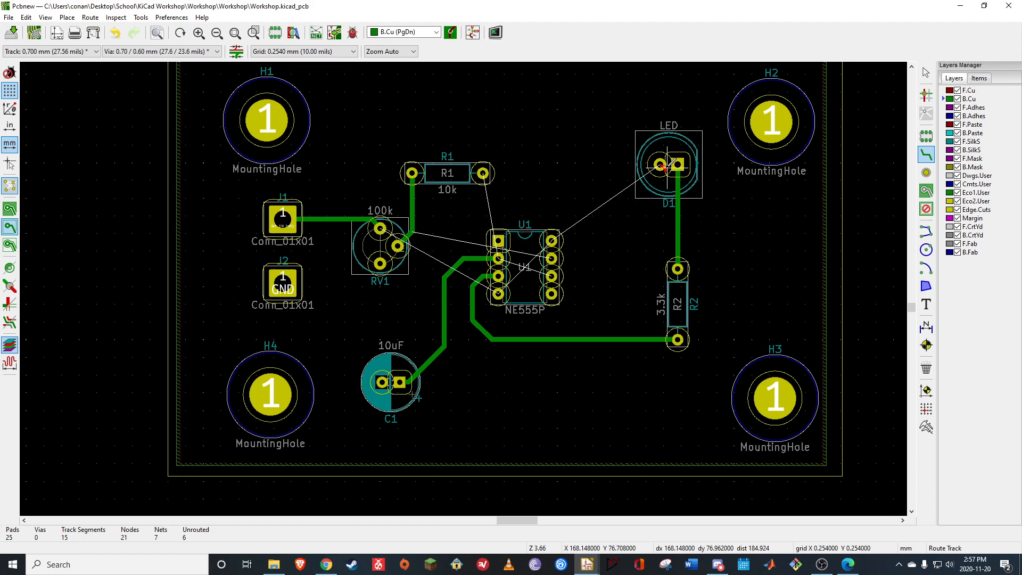
click(660, 164)
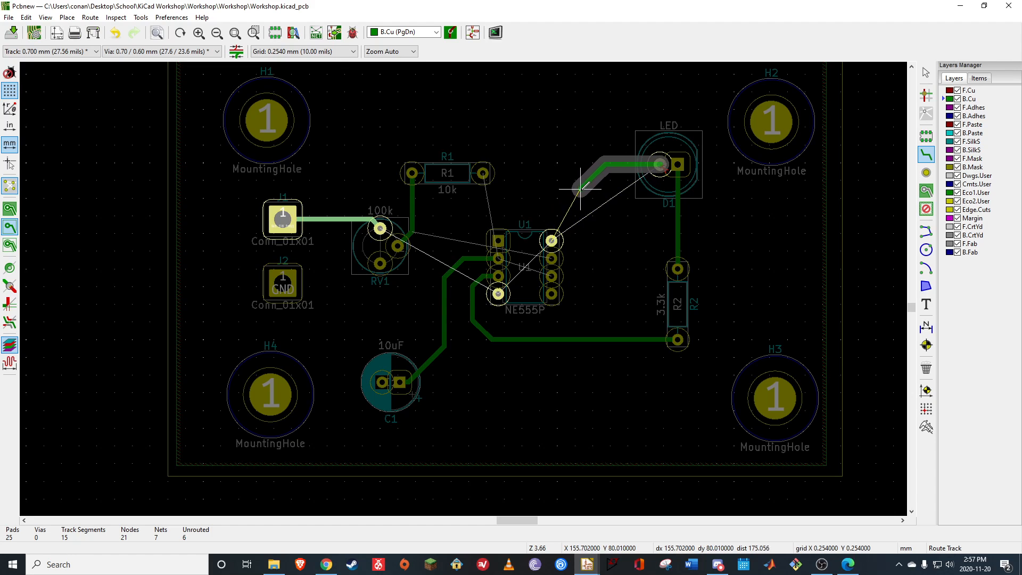
click(552, 240)
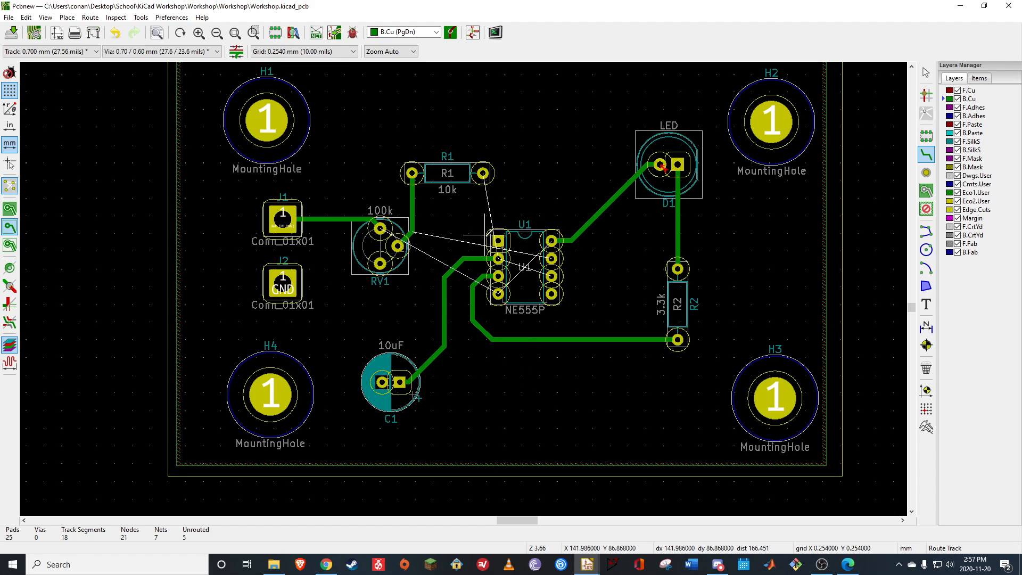
Start routing a B.Cu track from the right pad of R1 above U1
click(482, 172)
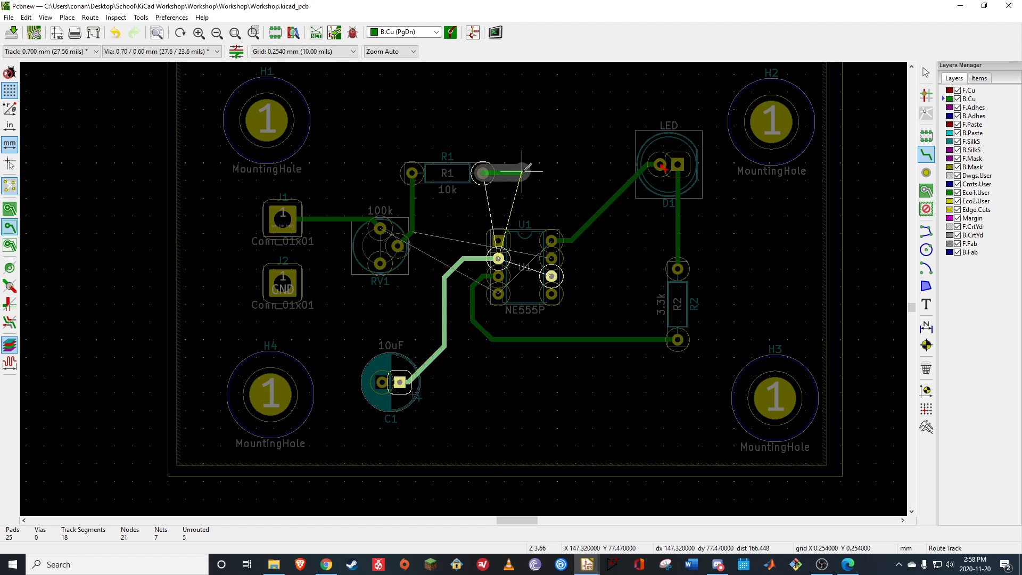
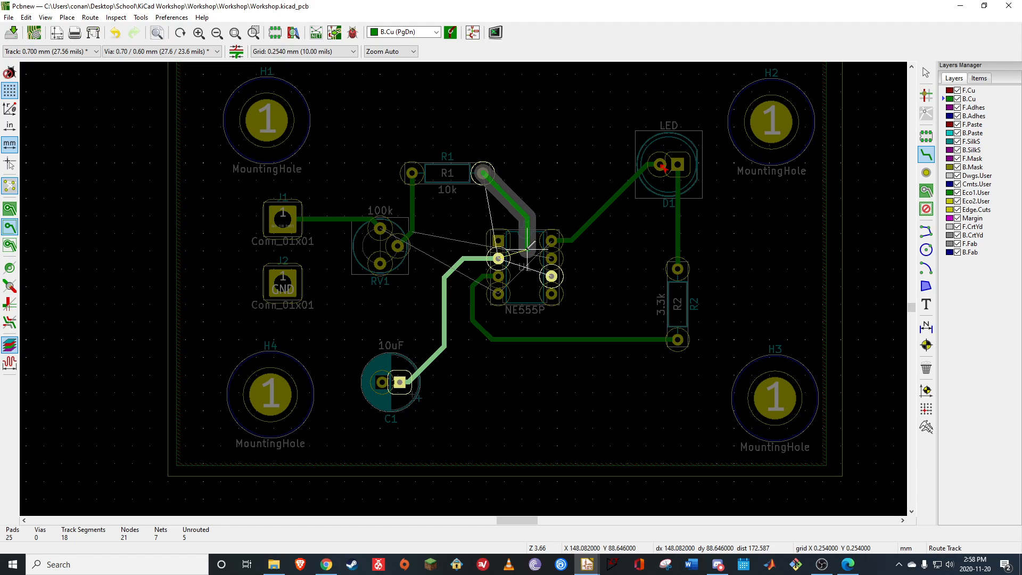
Finish the B.Cu track from R1's right pad to pin 2 of U1, and route another from pin 6 to pin 2
click(527, 245)
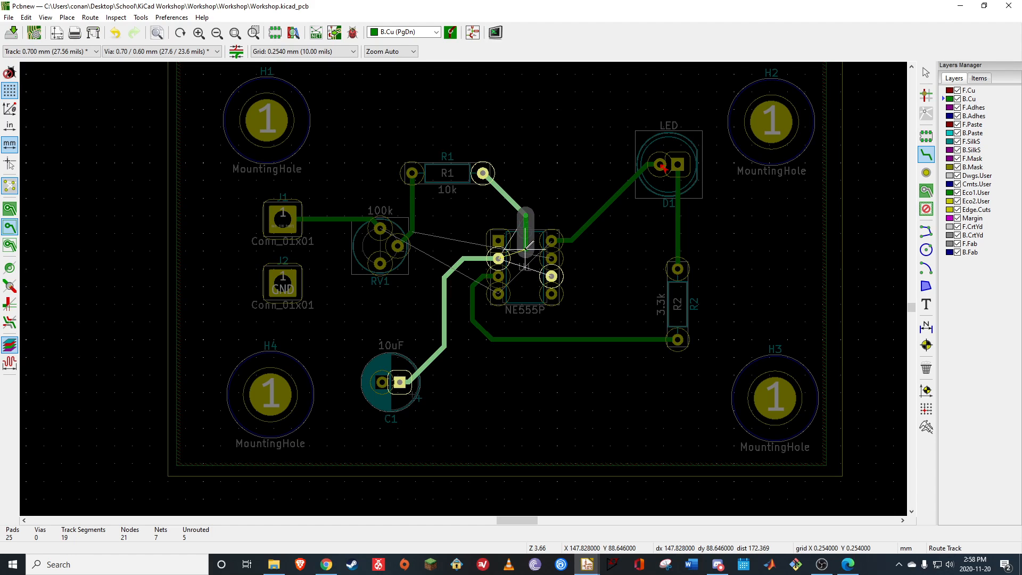
click(500, 257)
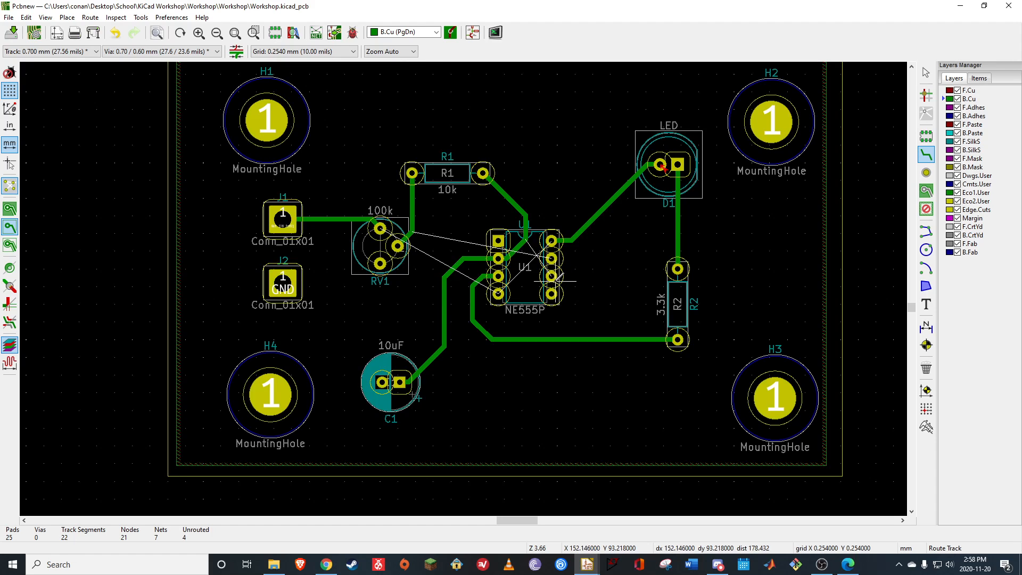
click(552, 276)
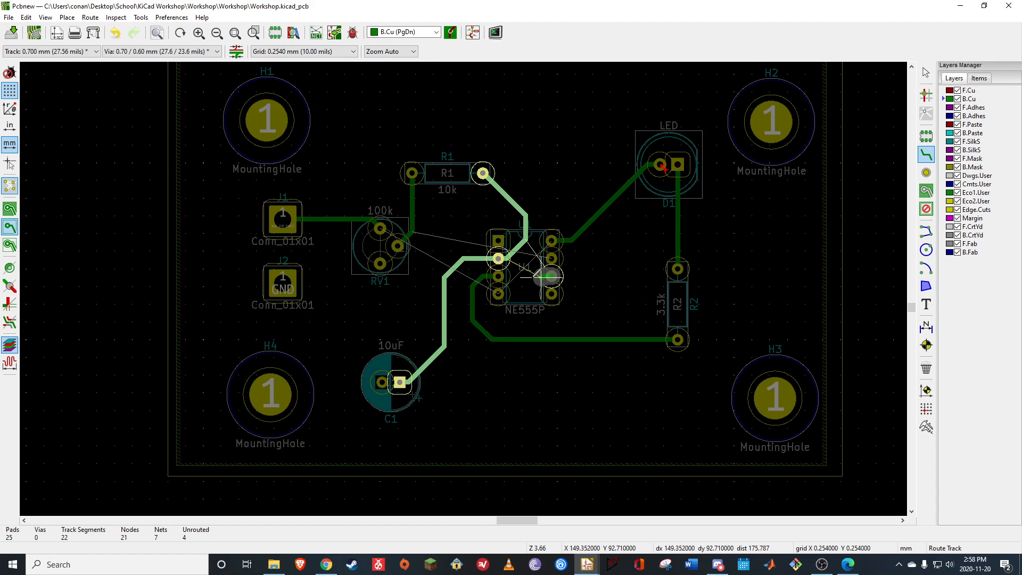
click(498, 258)
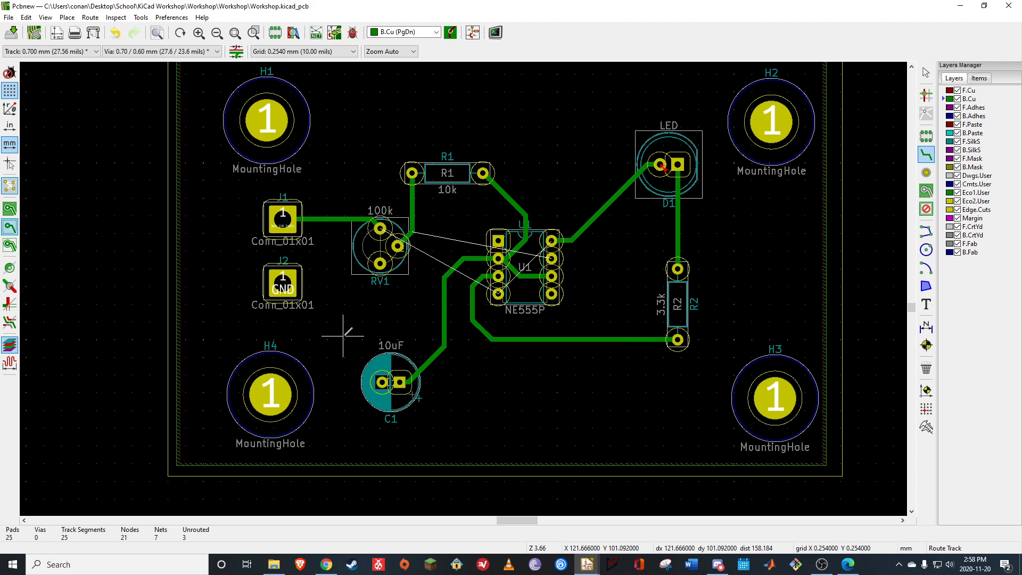
Route a B.Cu track from RV1's upper pad up and over R1 to D1's round pad
click(379, 228)
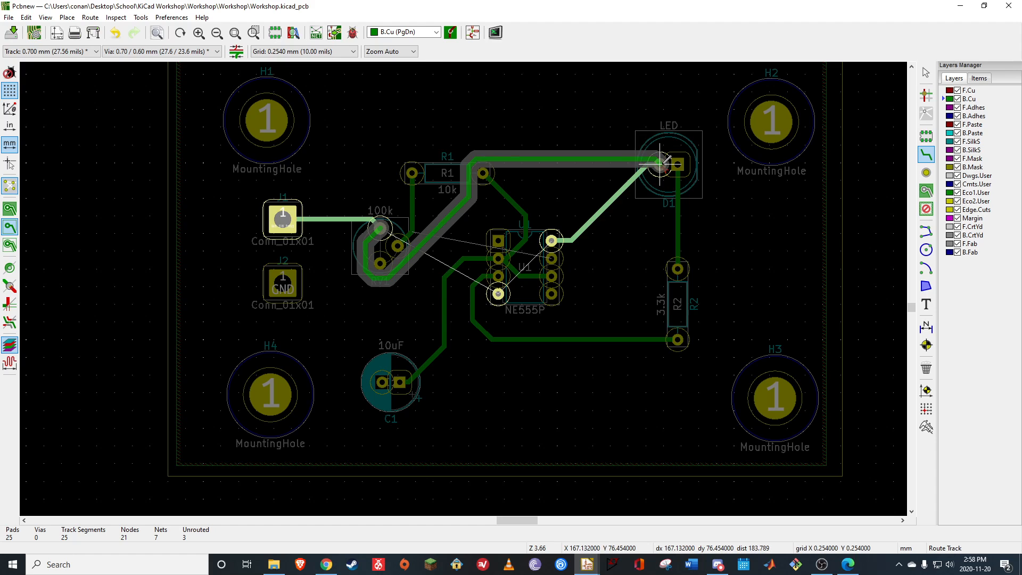
key(Escape)
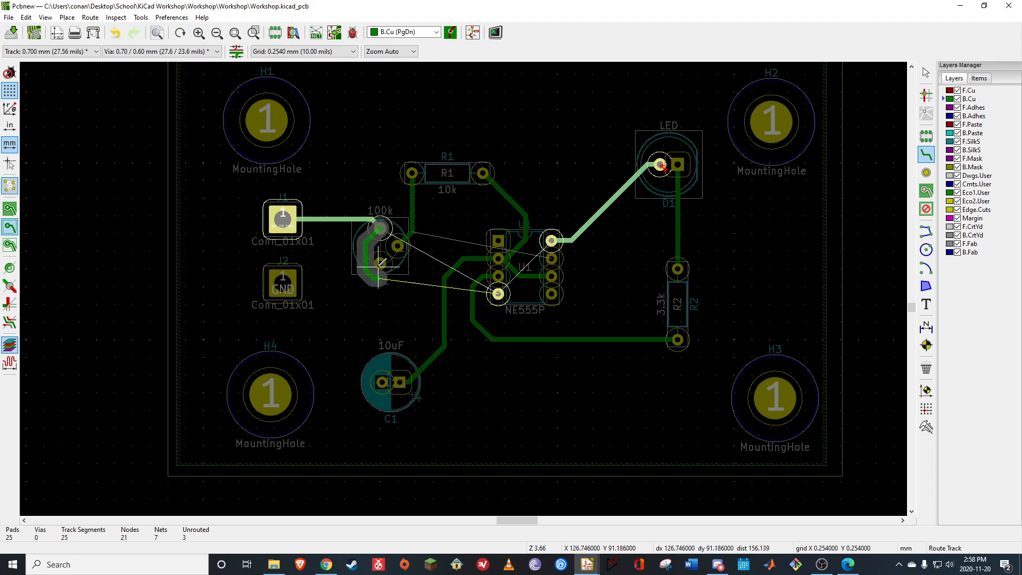
click(381, 228)
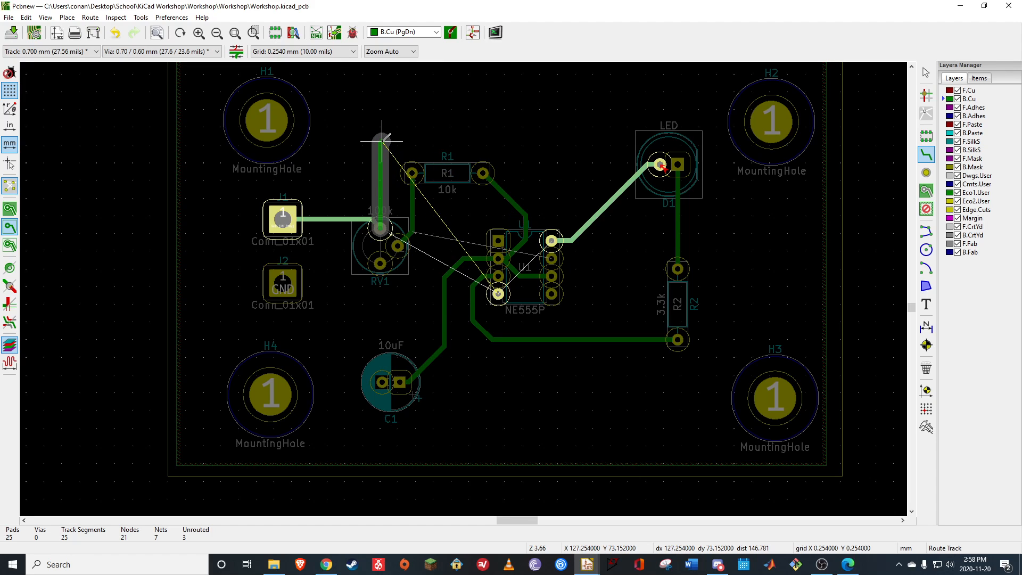
click(381, 142)
click(430, 122)
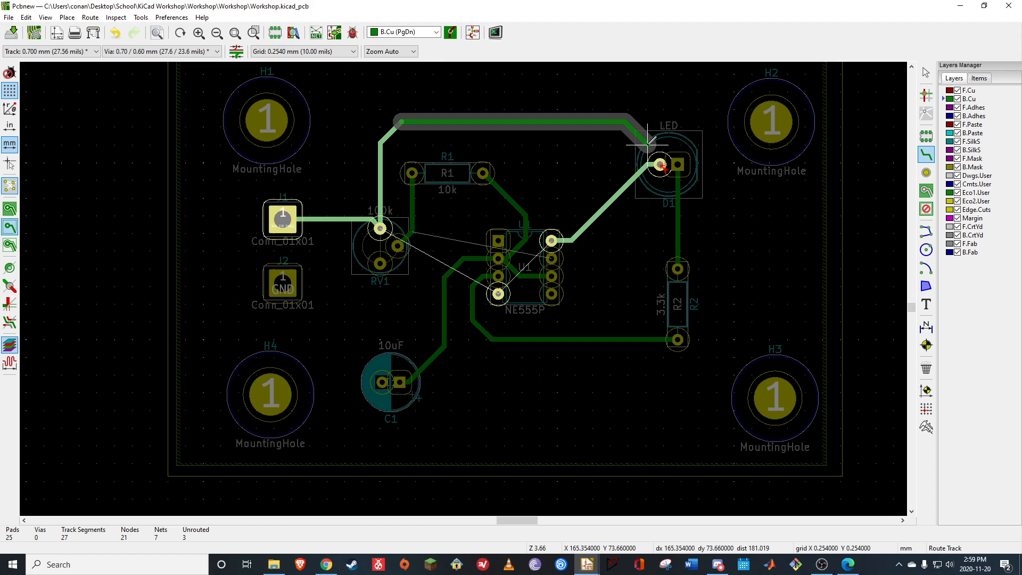
click(655, 143)
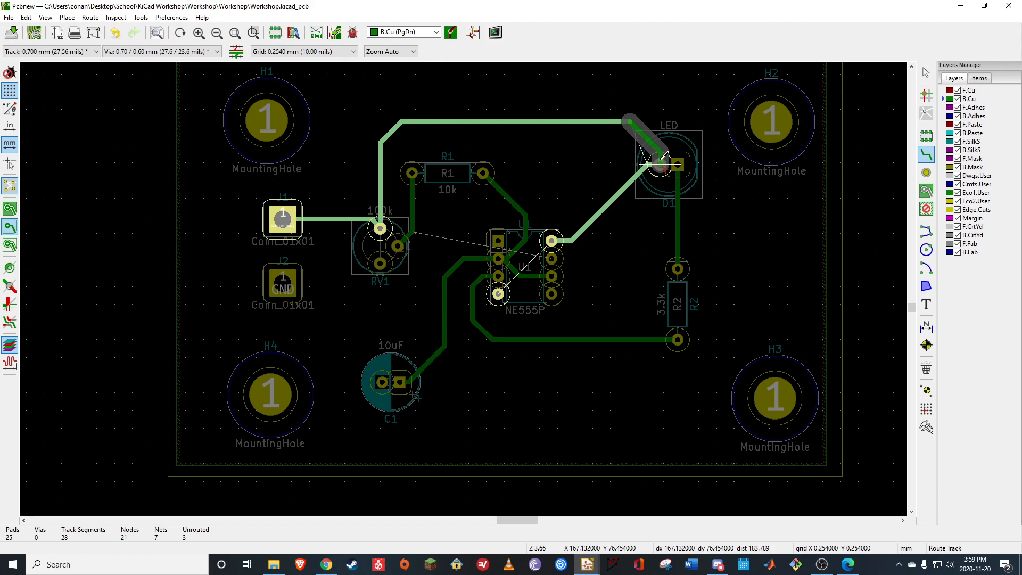
click(660, 160)
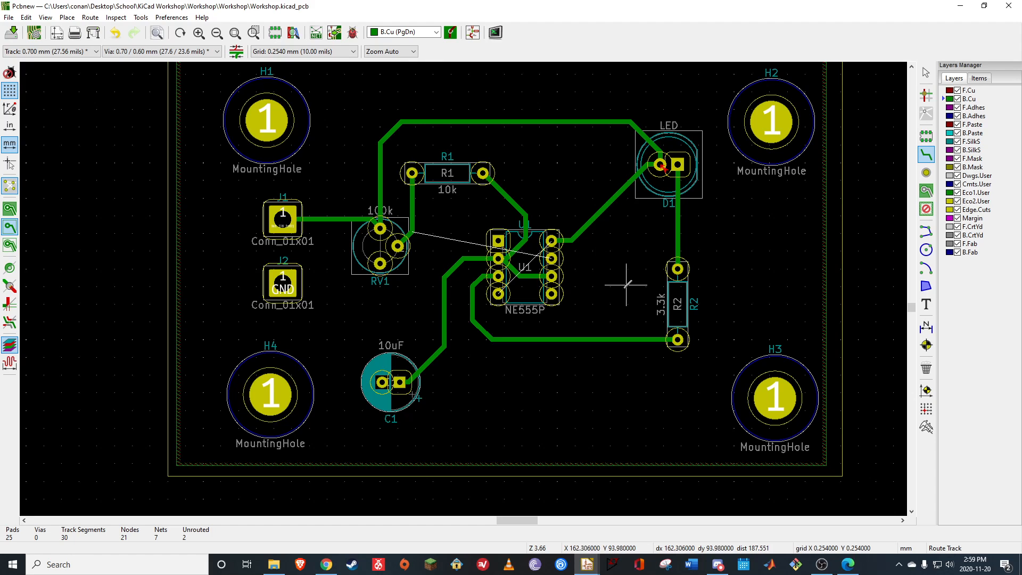
Route a B.Cu track from pin 4 of U1 beneath the chip and diagonally up to D1's round pad
click(499, 294)
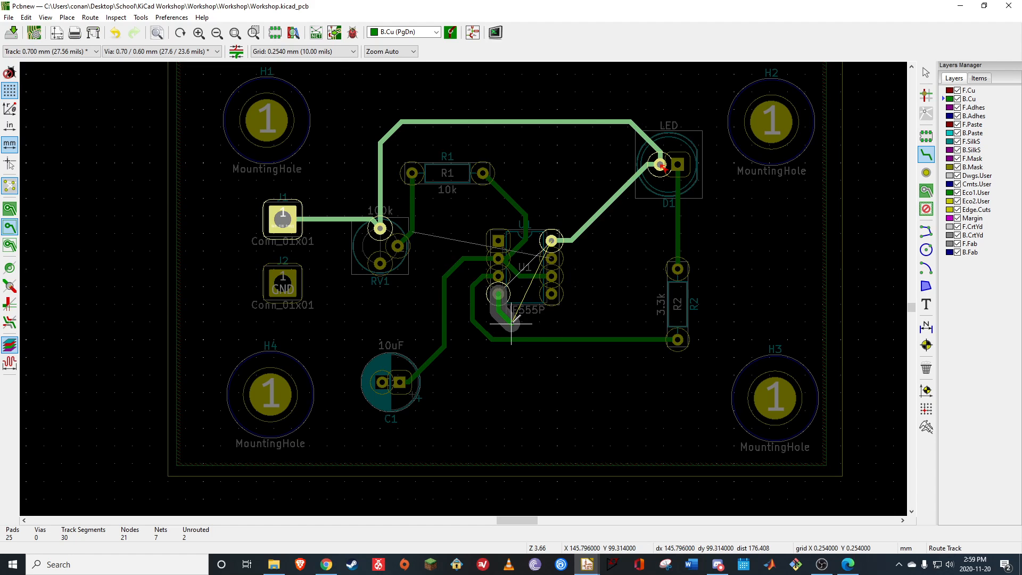
click(499, 313)
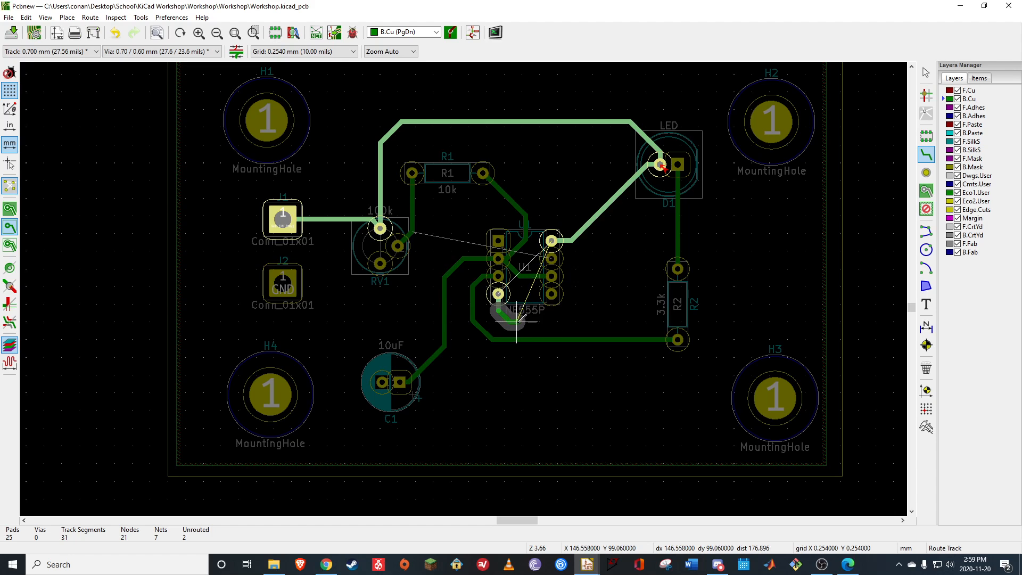
click(587, 314)
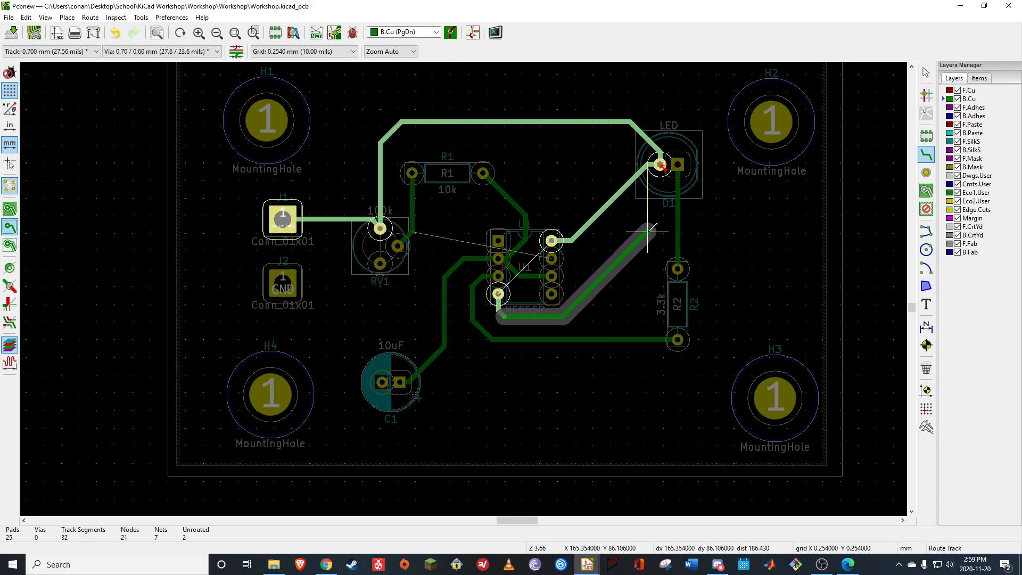
click(664, 156)
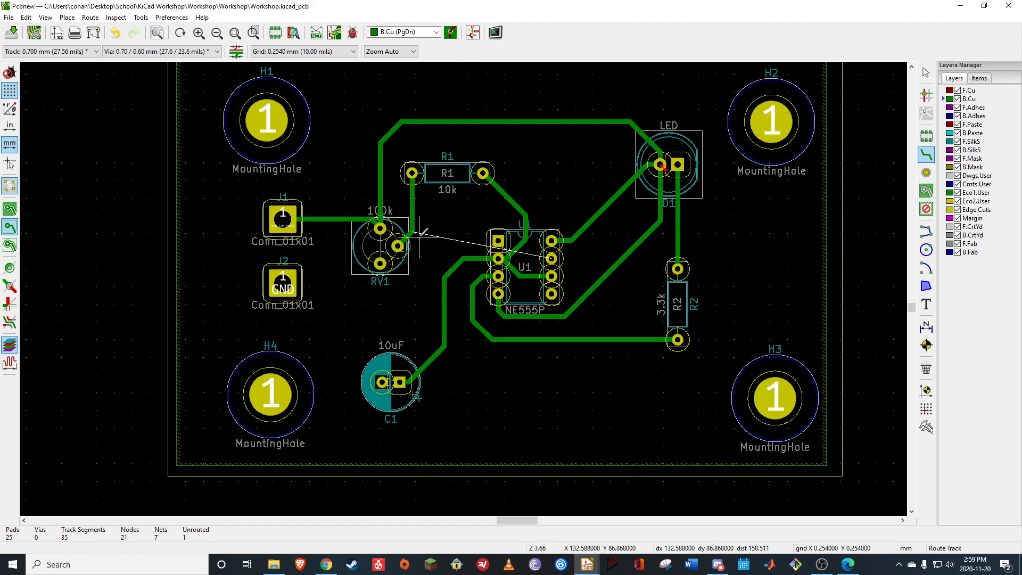
Route an F.Cu track from pin 7 of U1 up and over R1 to R1's left pad
click(551, 258)
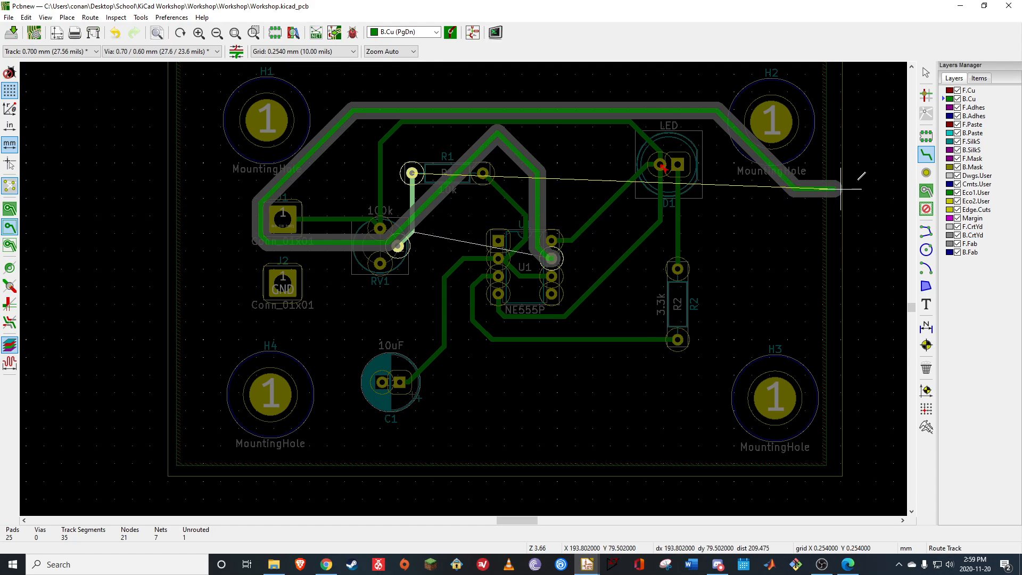
key(Escape)
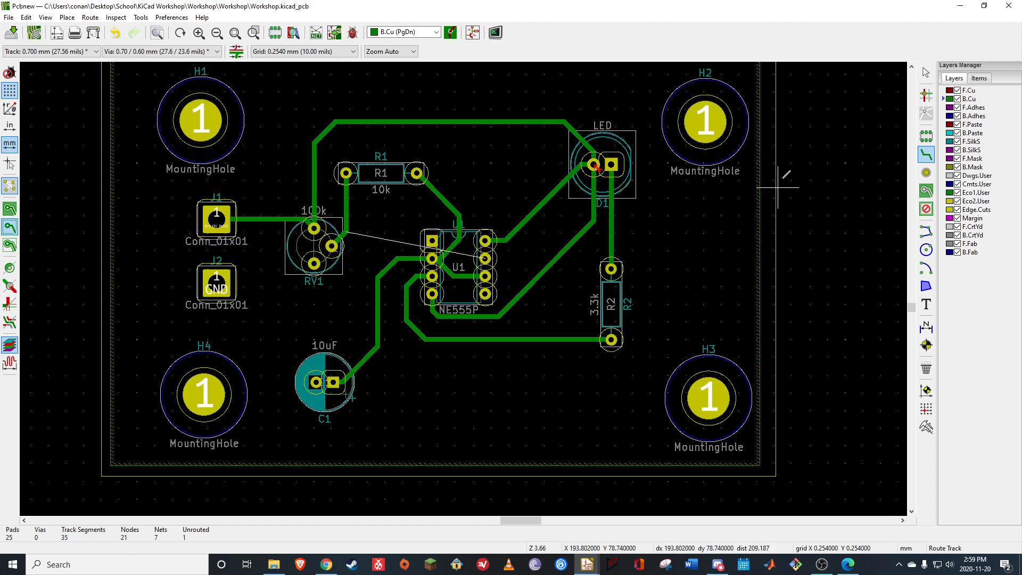
click(969, 90)
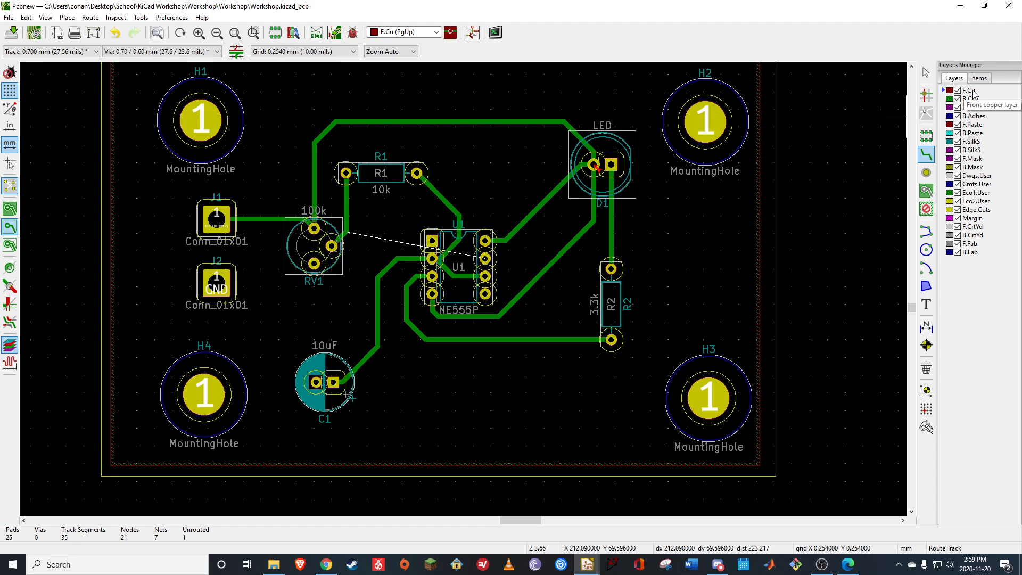
click(484, 258)
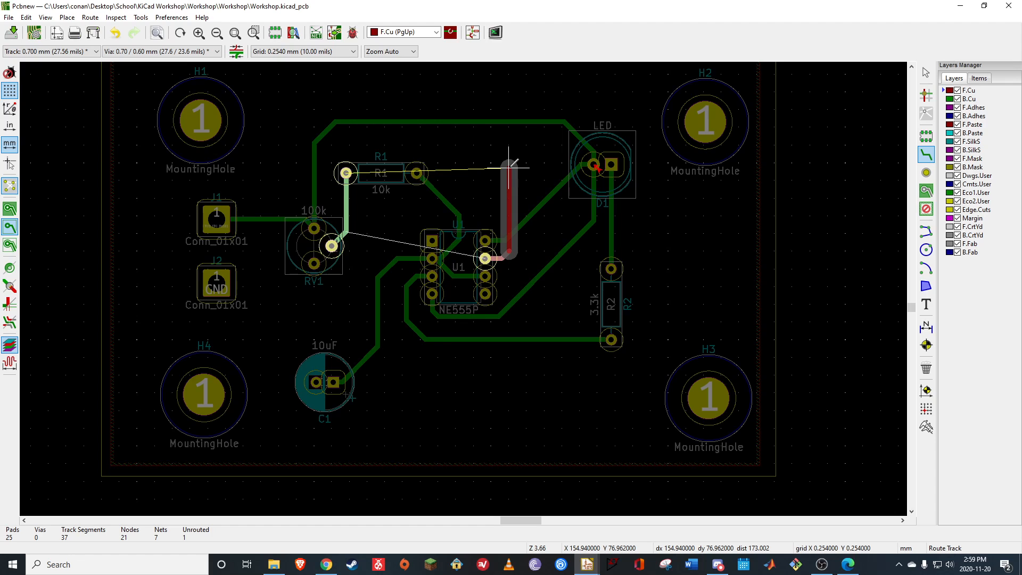
click(487, 143)
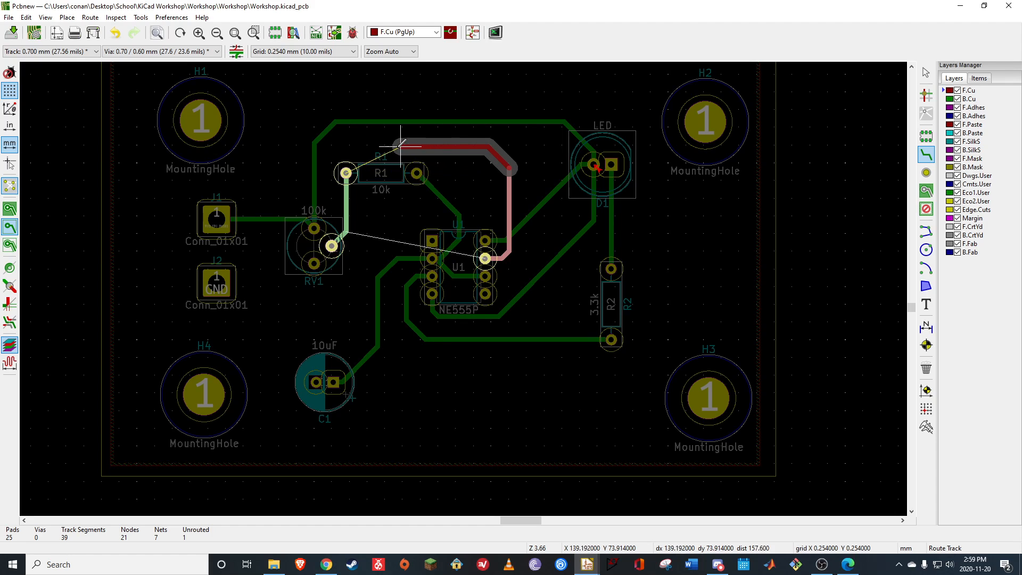
click(370, 152)
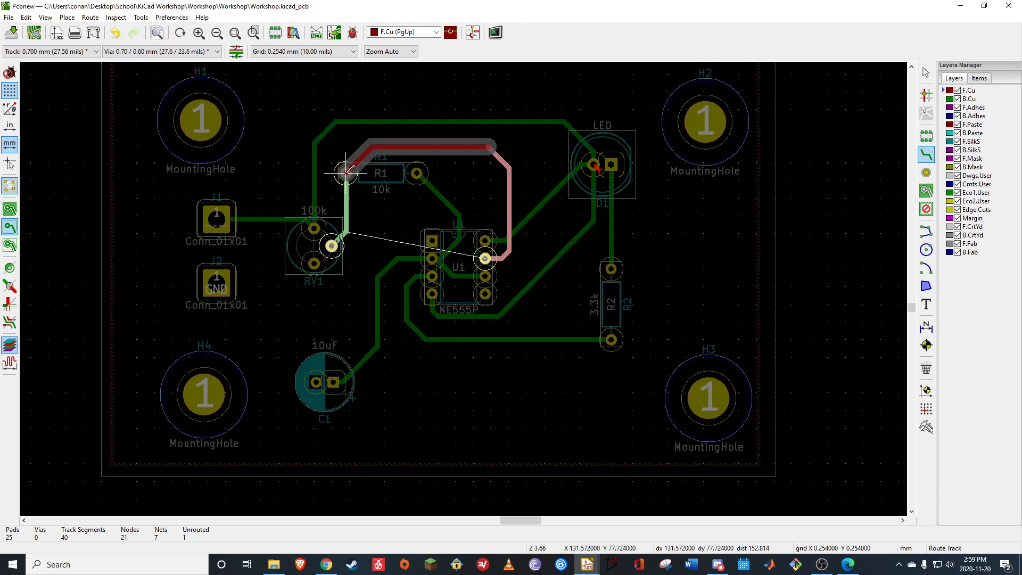
click(346, 172)
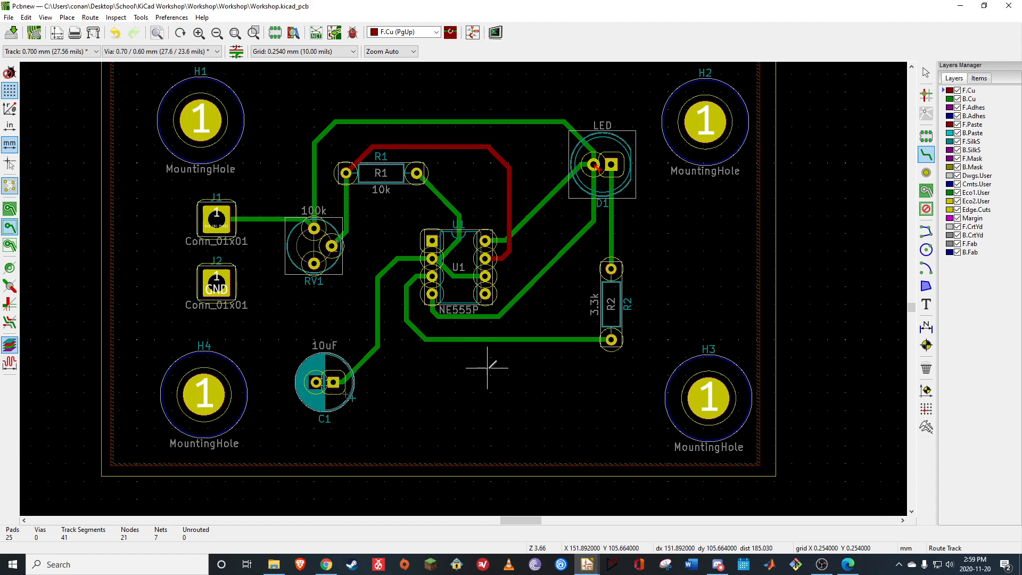
Run the design rules check on the board, refilling the out-of-date zones, and review the reported problems
scroll(487, 367, down, 1)
scroll(443, 209, up, 1)
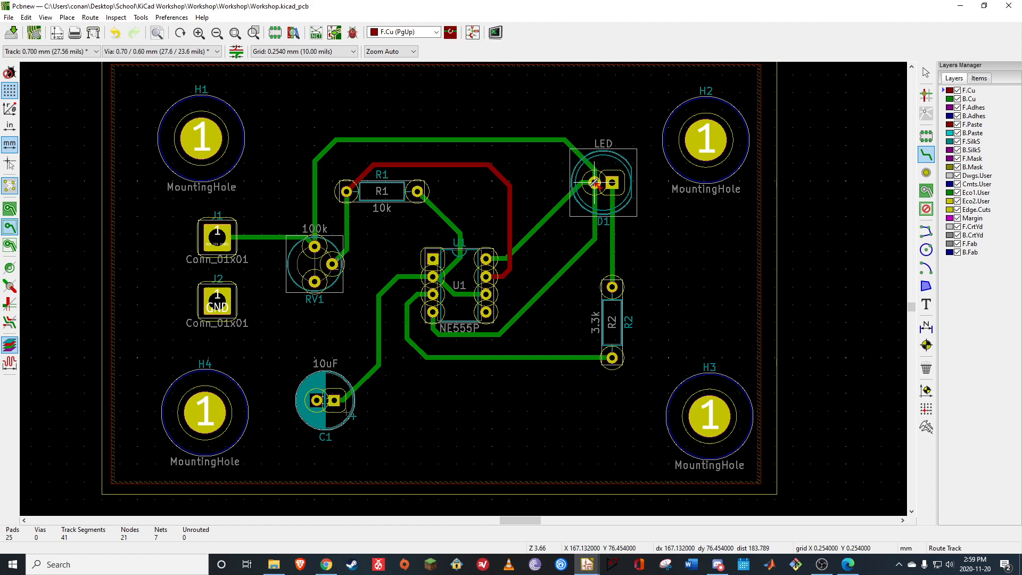
click(353, 32)
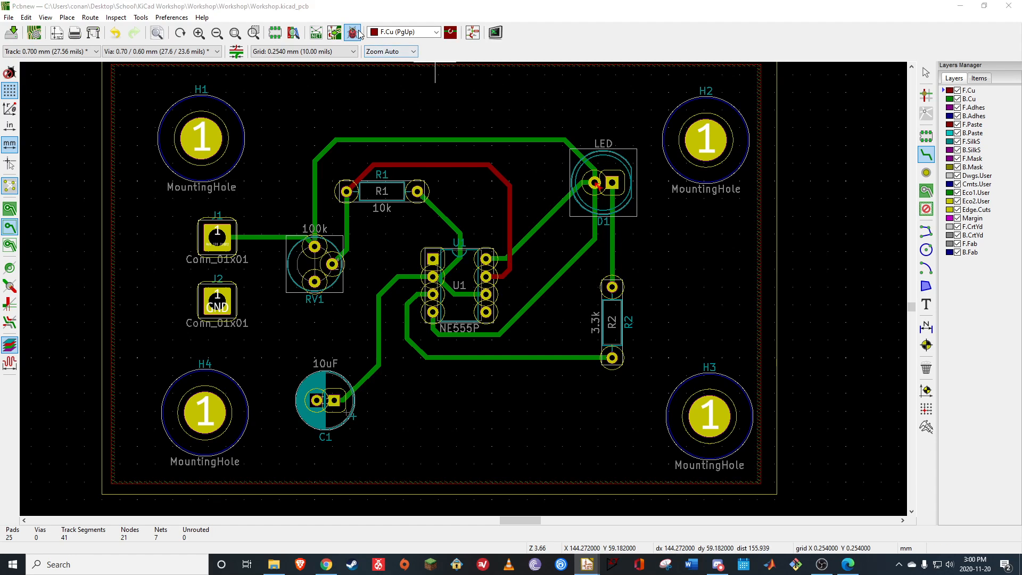
click(540, 417)
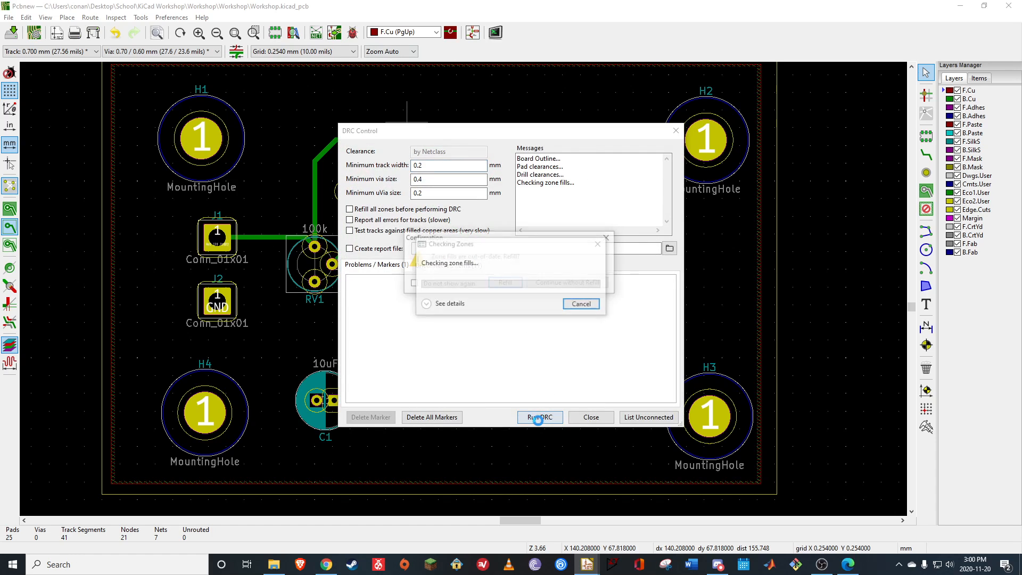
click(504, 284)
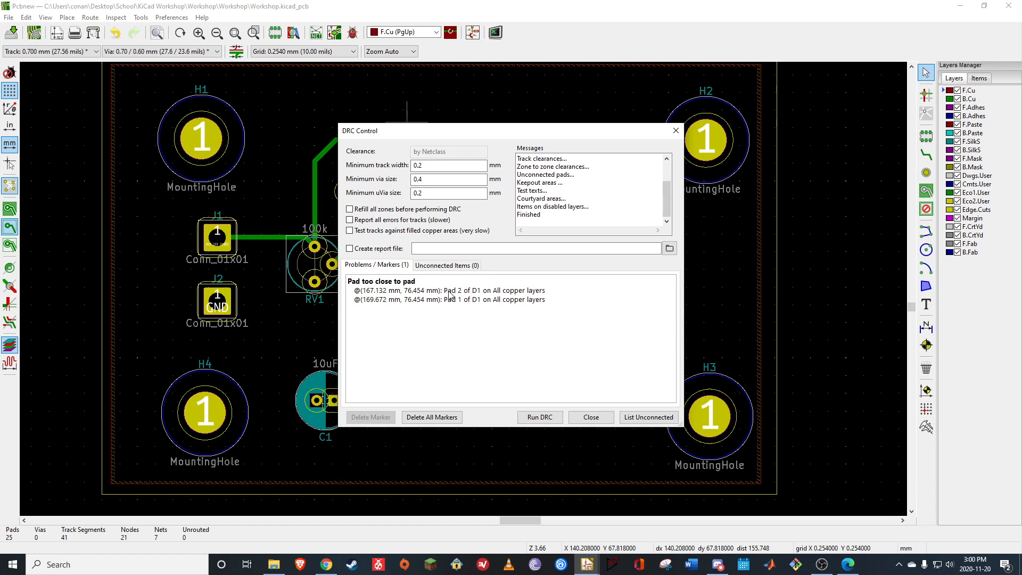
click(676, 130)
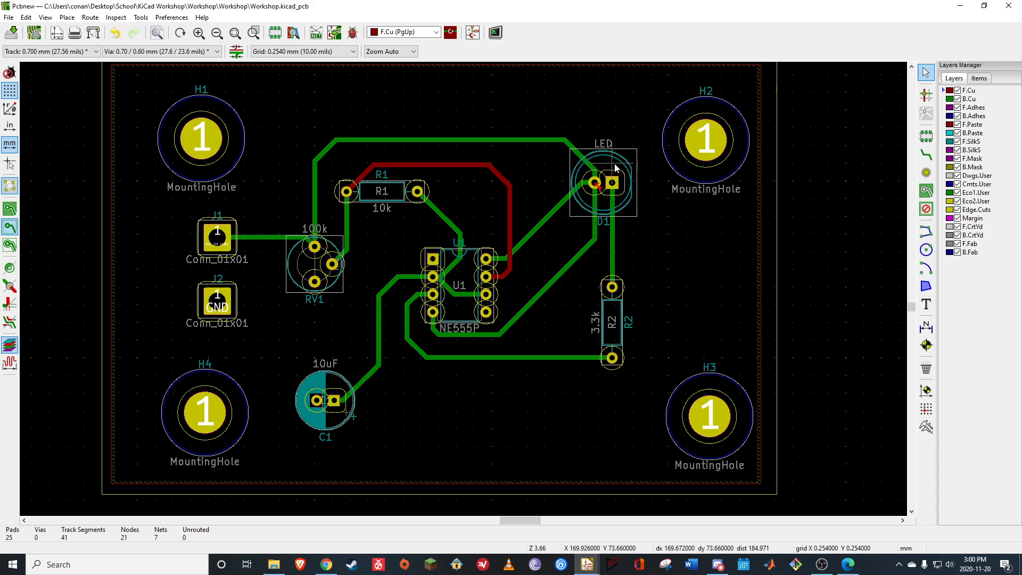
Review the general properties and local clearance settings of the D1 LED footprint
click(607, 177)
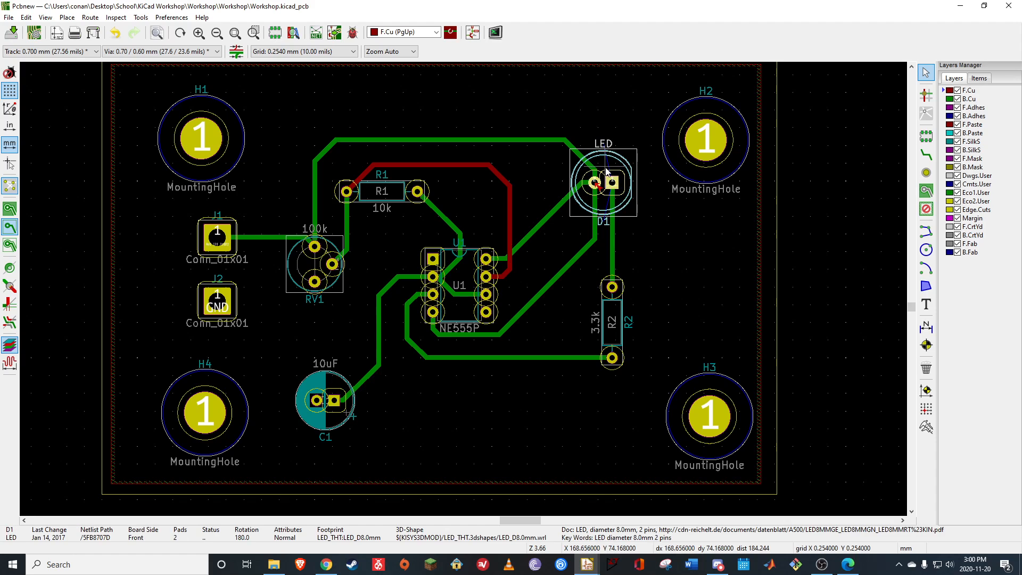
double_click(606, 167)
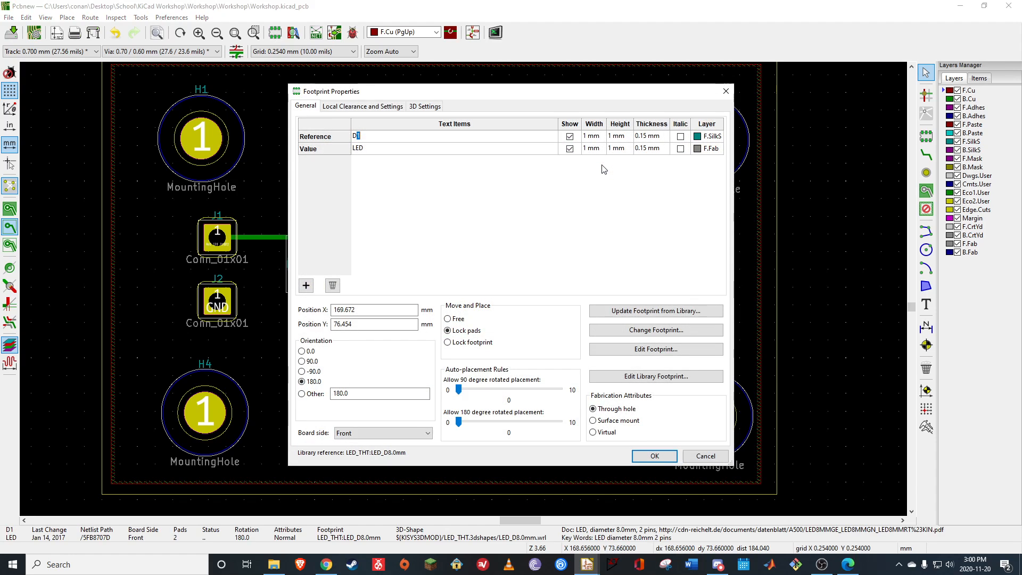
click(372, 107)
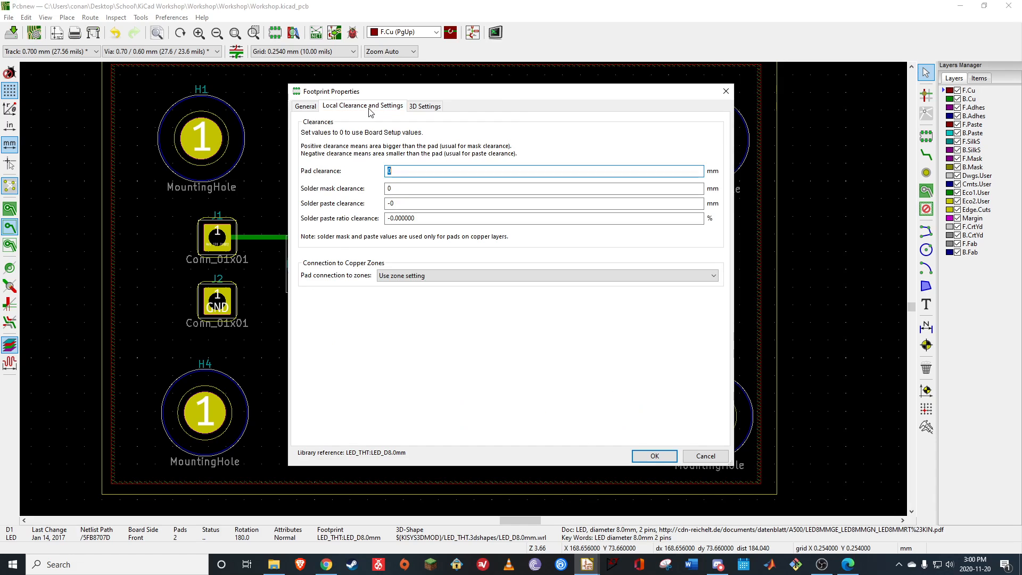
click(311, 109)
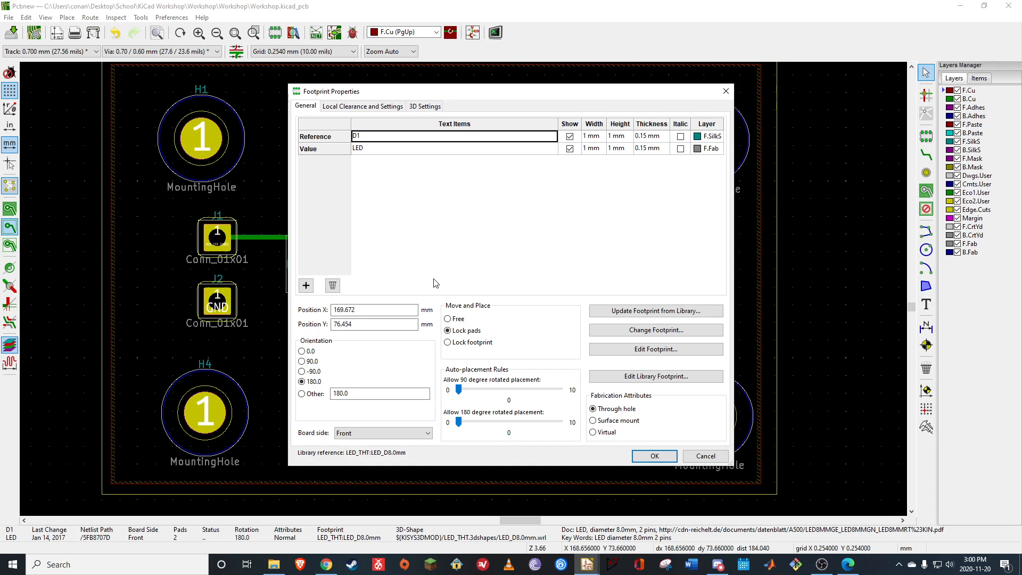
Inspect pad 1 of D1 in the Footprint Editor, and return to the board
click(652, 350)
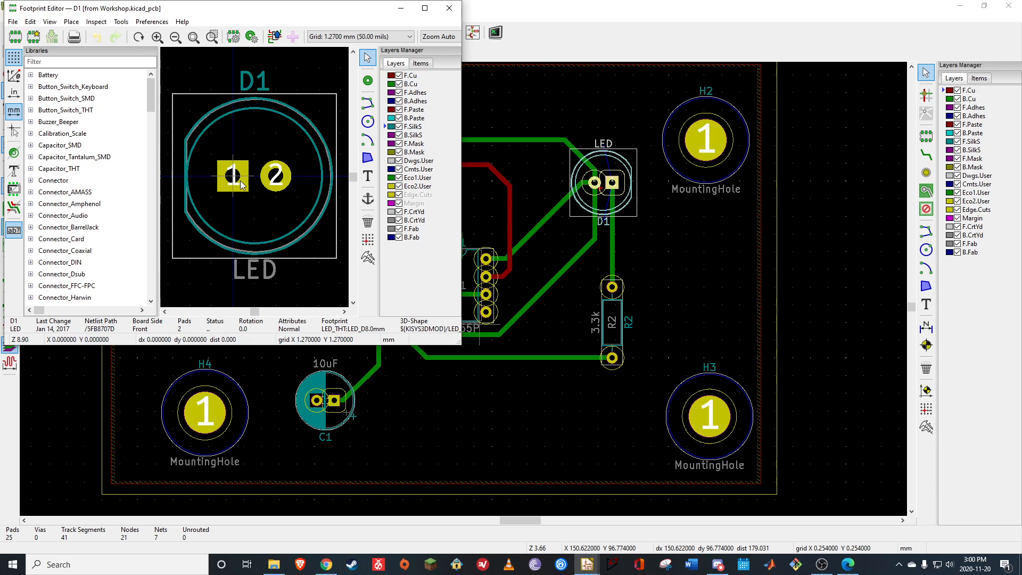
click(232, 176)
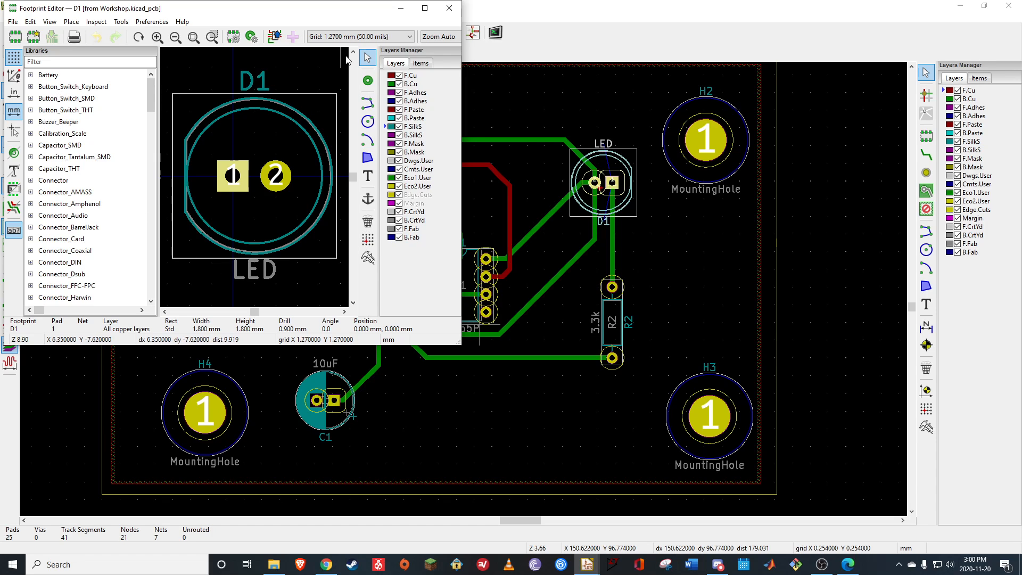
click(450, 8)
Review D1's footprint properties, including the local clearances, copper zone connection options and 3D model settings, without changing anything
right_click(595, 184)
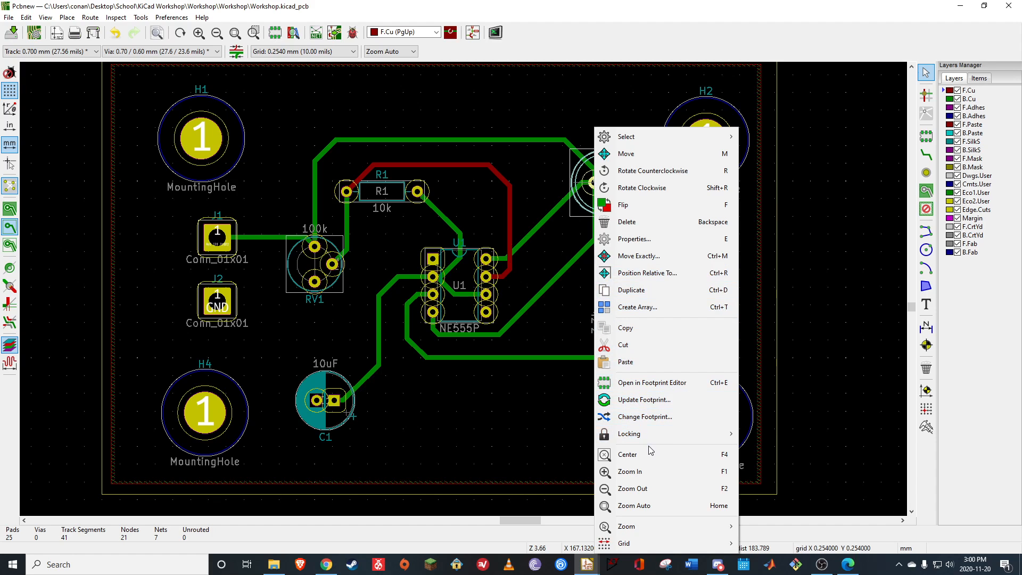
click(639, 239)
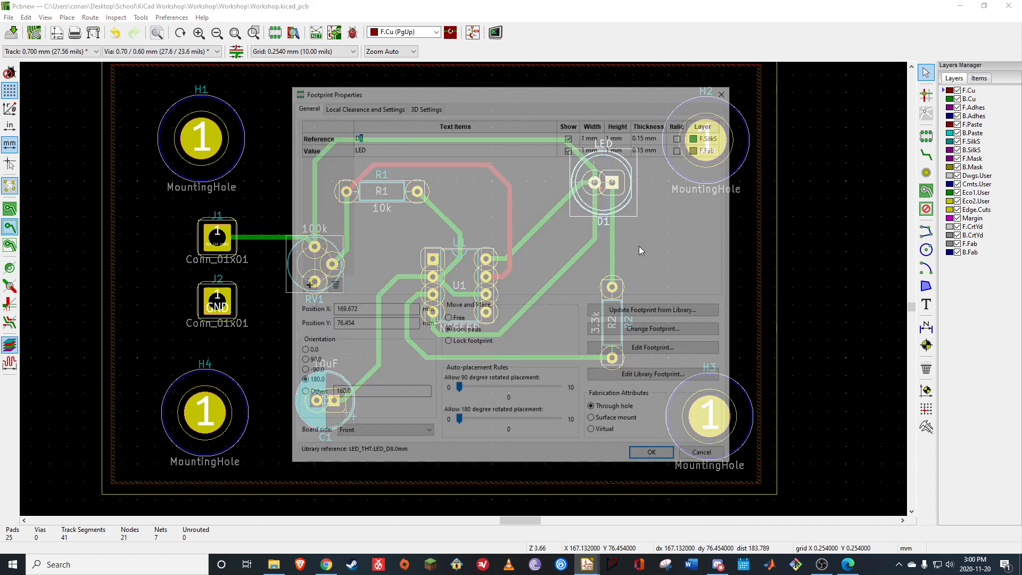
click(384, 107)
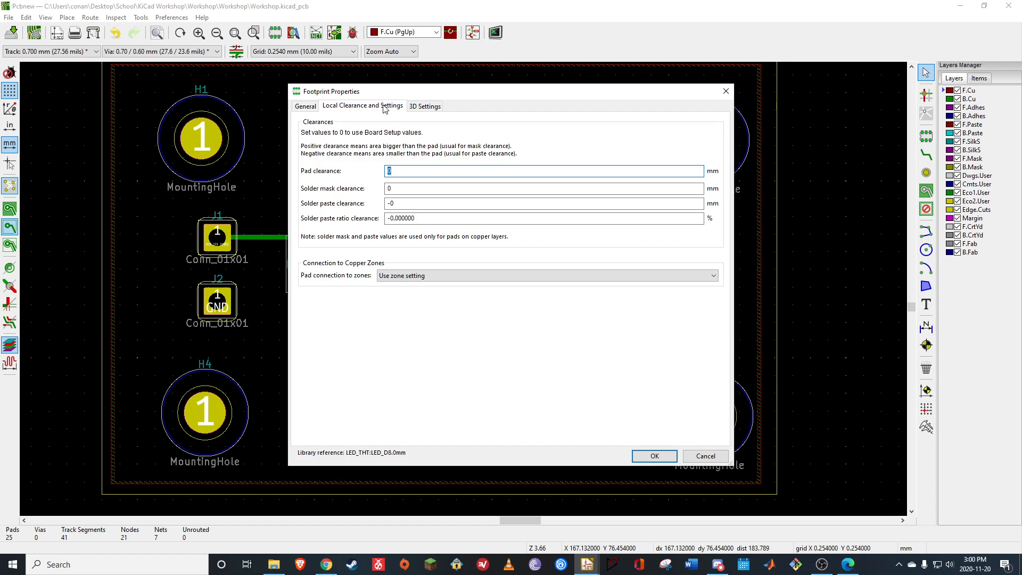
click(409, 275)
click(408, 257)
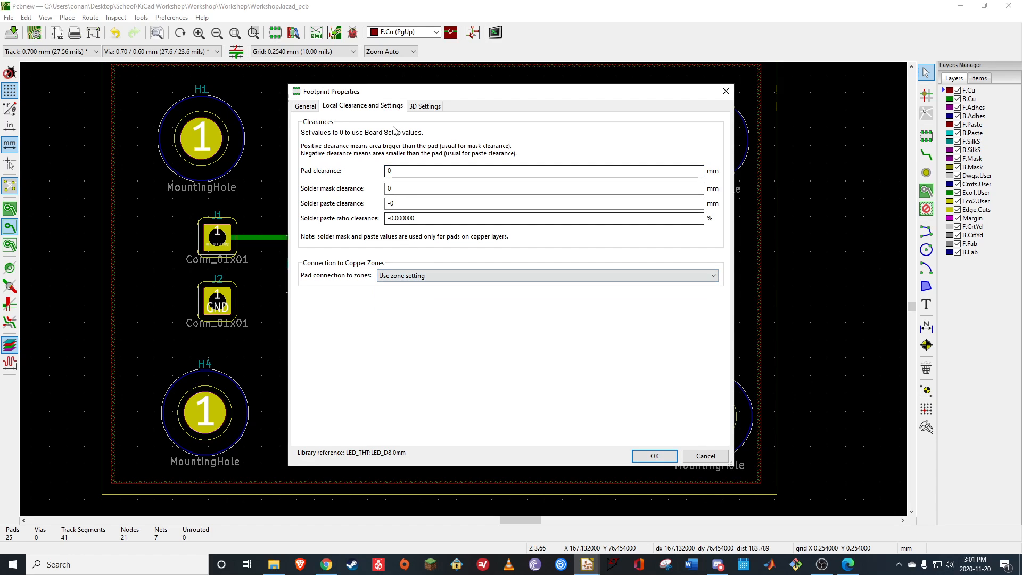
click(427, 106)
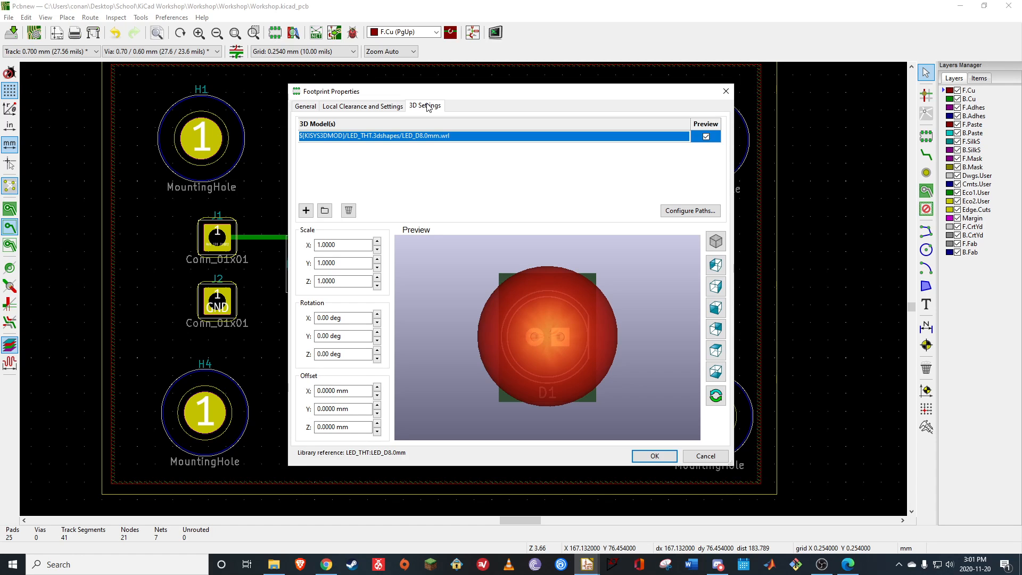
click(725, 92)
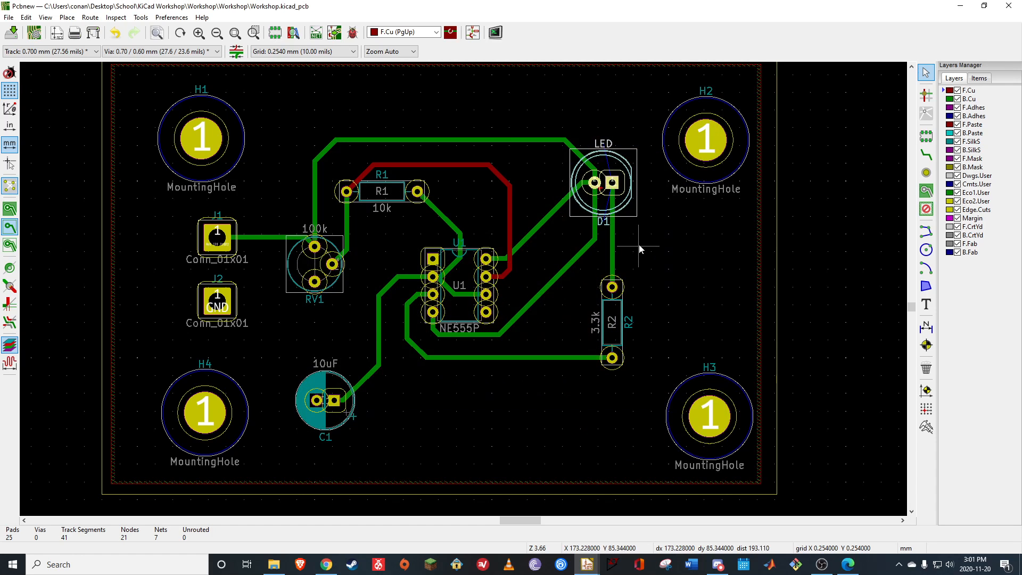
Set the size of the D1 LED's pad 2 to 1.2 mm in its pad properties
click(596, 186)
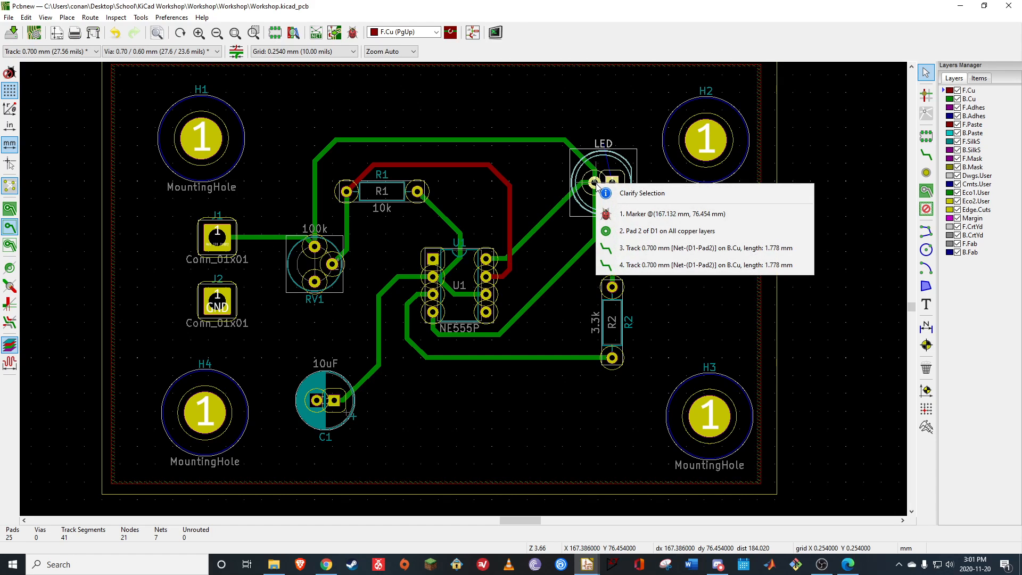
key(Down)
key(Down)
key(Return)
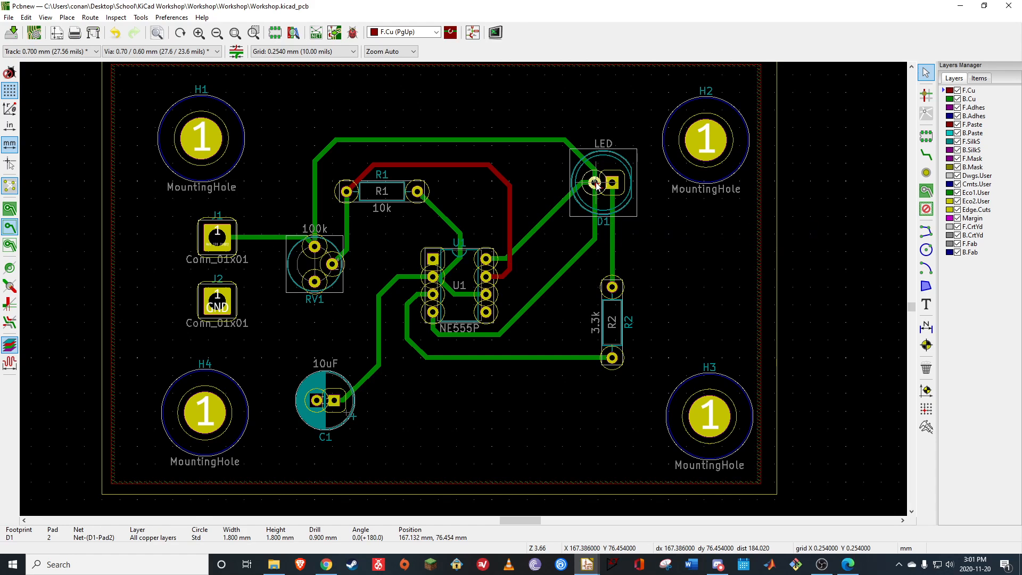
right_click(595, 185)
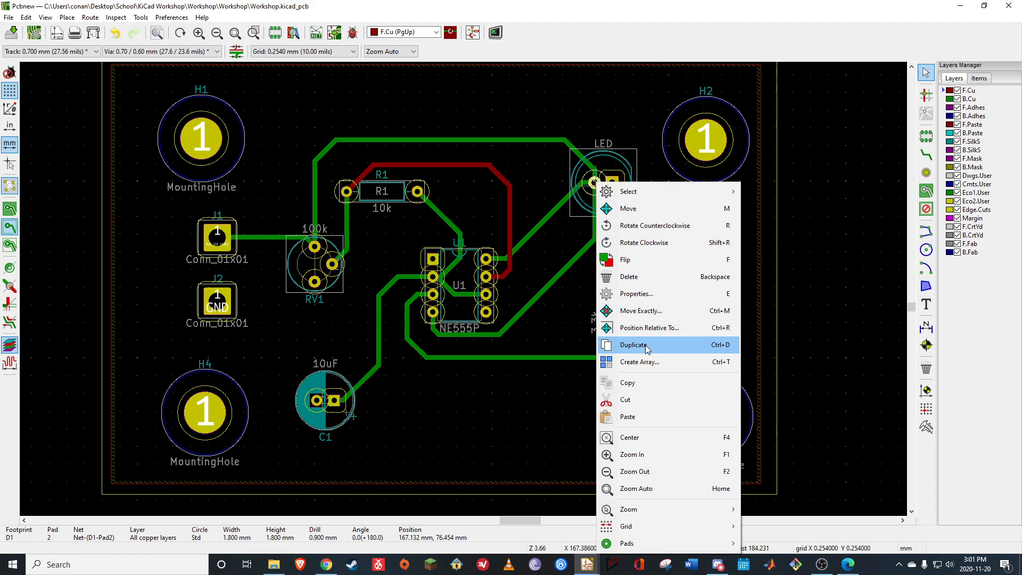
click(639, 293)
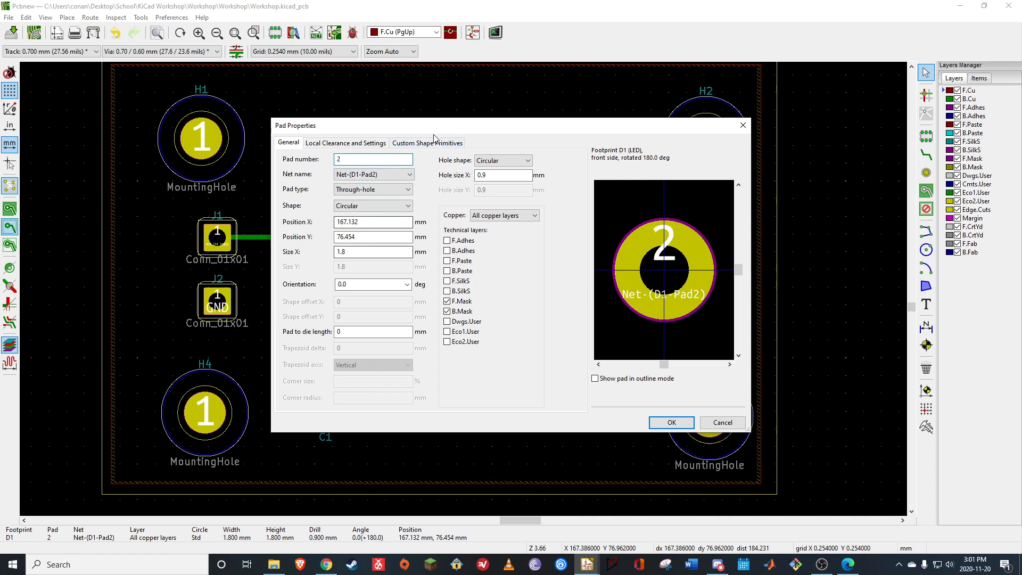
drag(470, 133, 334, 134)
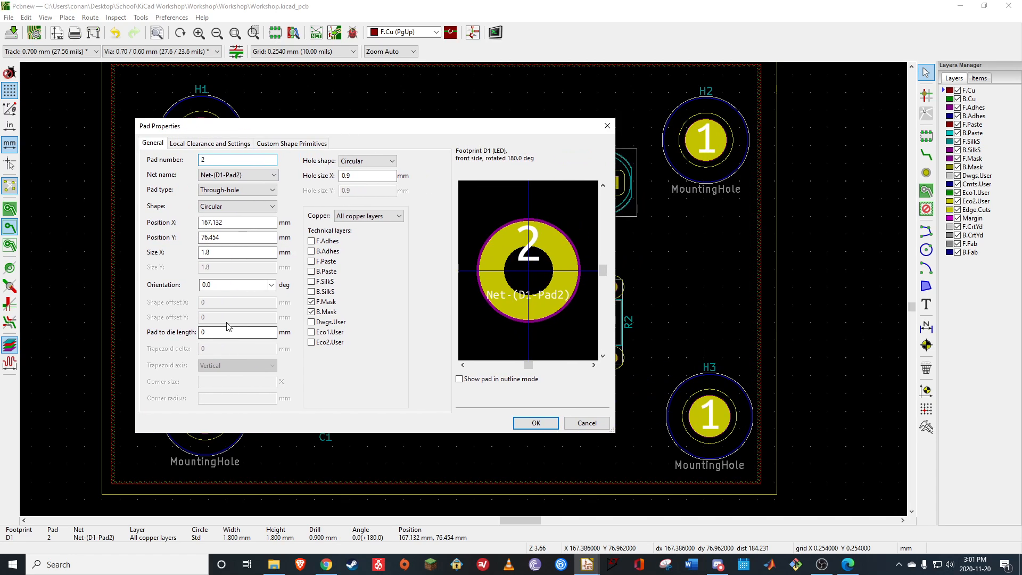
drag(530, 130, 494, 124)
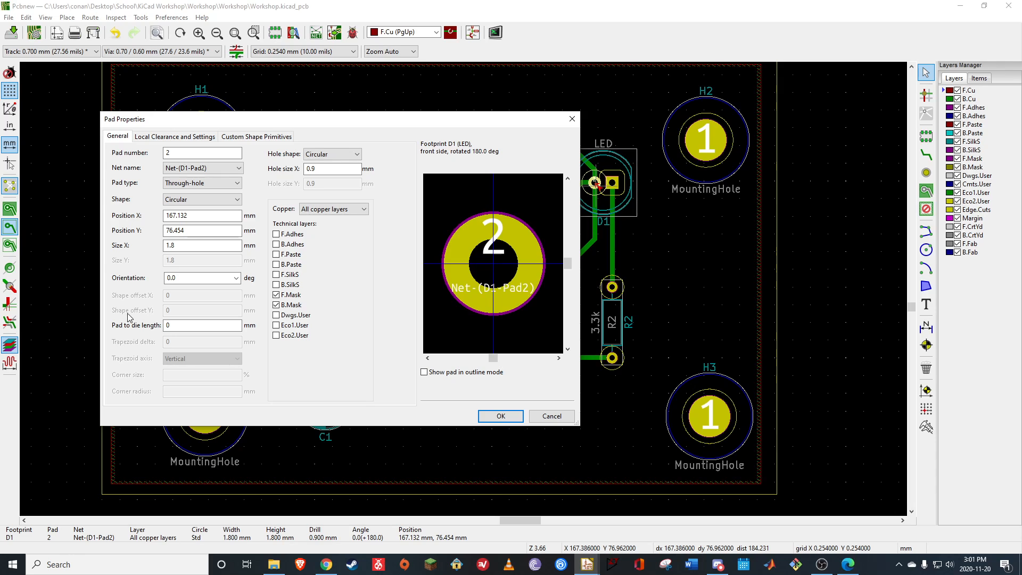
click(183, 246)
text(2)
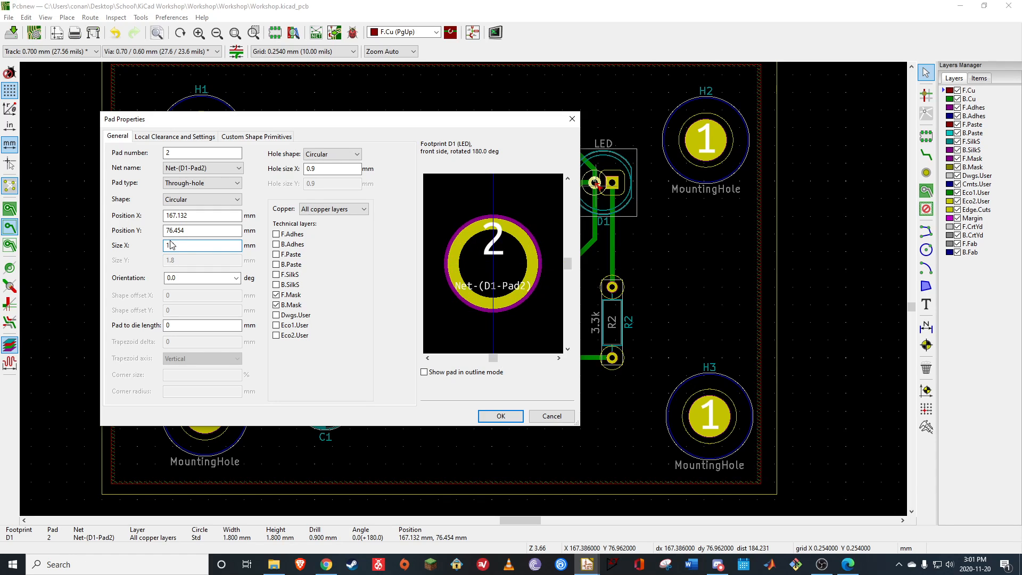
click(500, 416)
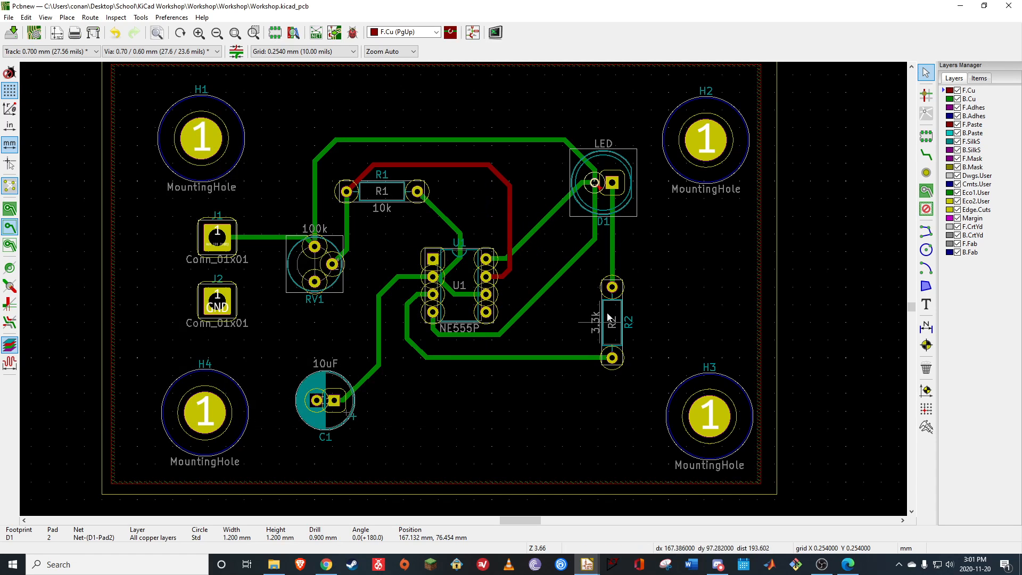
Change pad 1 of the D1 LED to a circular shape with a size of 1.2 mm
right_click(615, 181)
click(654, 171)
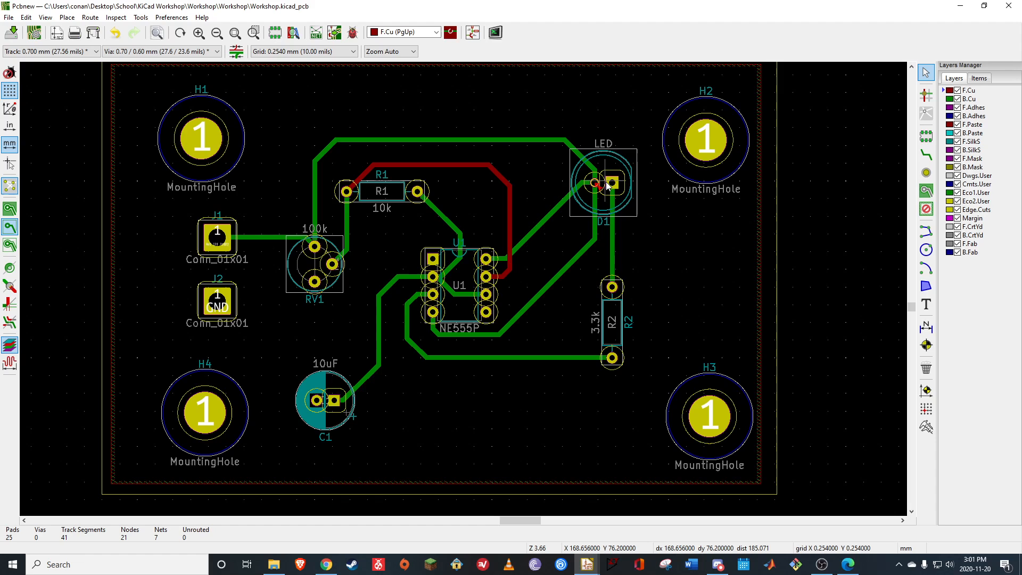
click(615, 177)
click(617, 183)
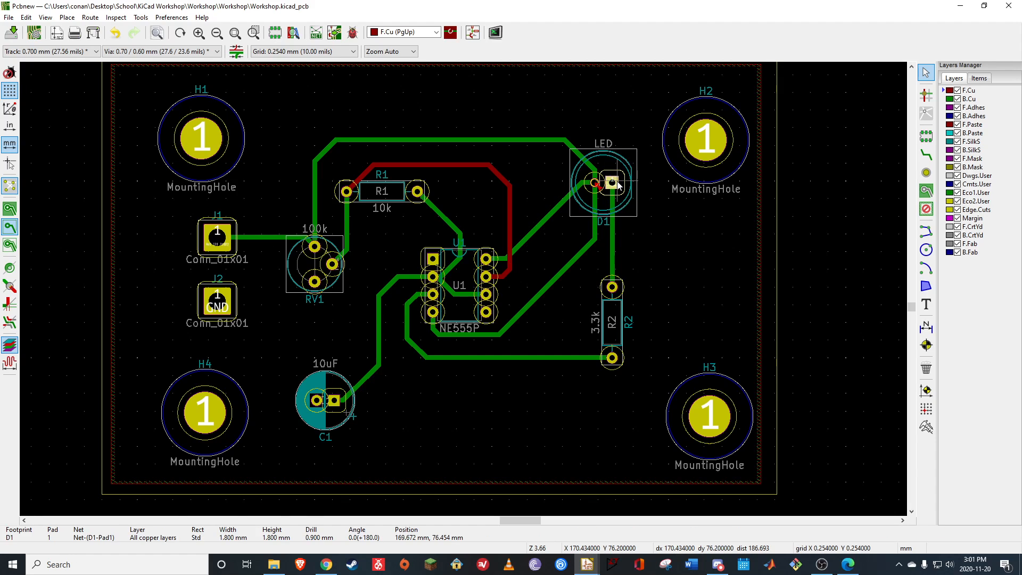
right_click(617, 185)
click(669, 300)
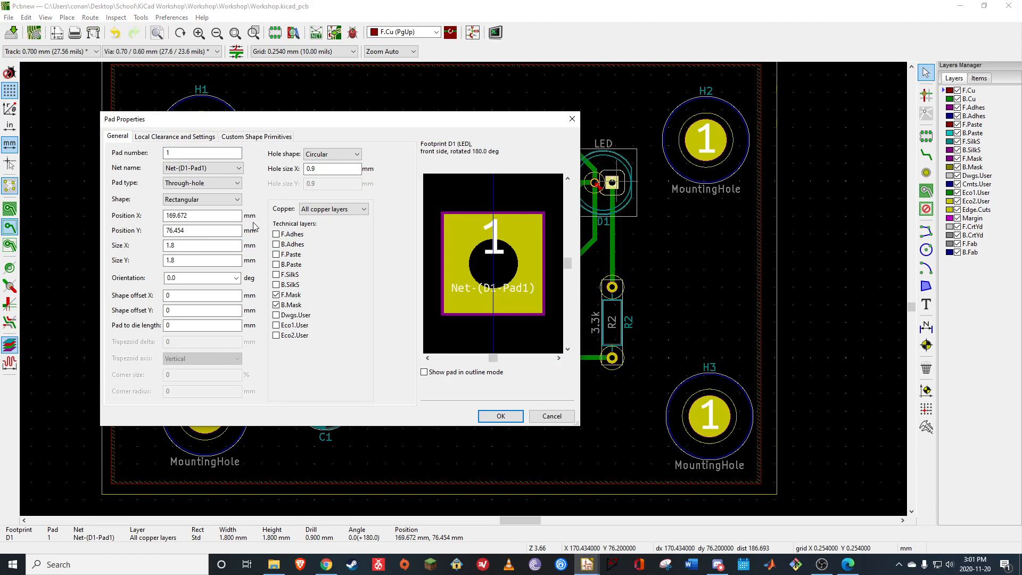
click(213, 200)
click(190, 211)
click(190, 248)
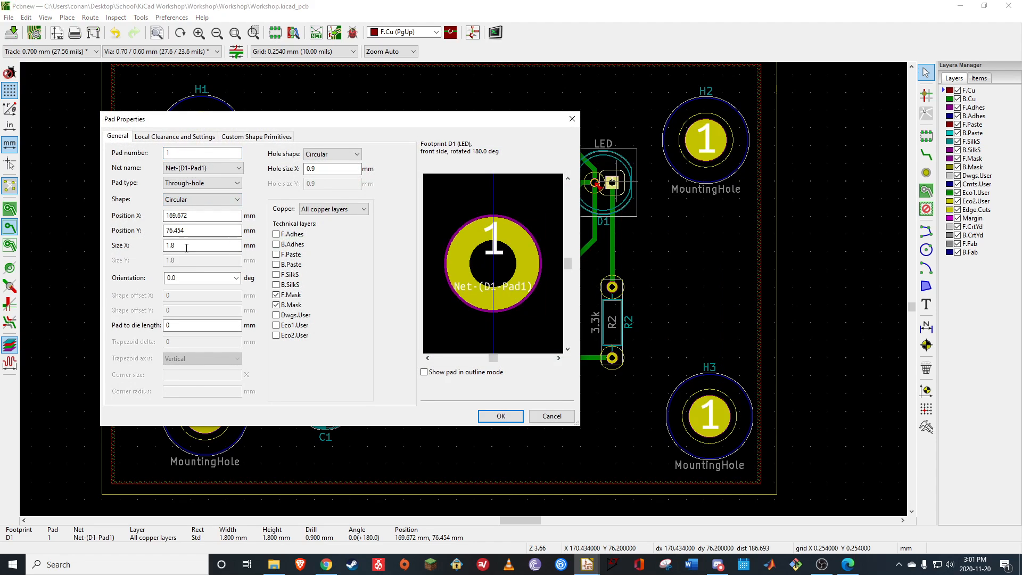
key(BackSpace)
text(2)
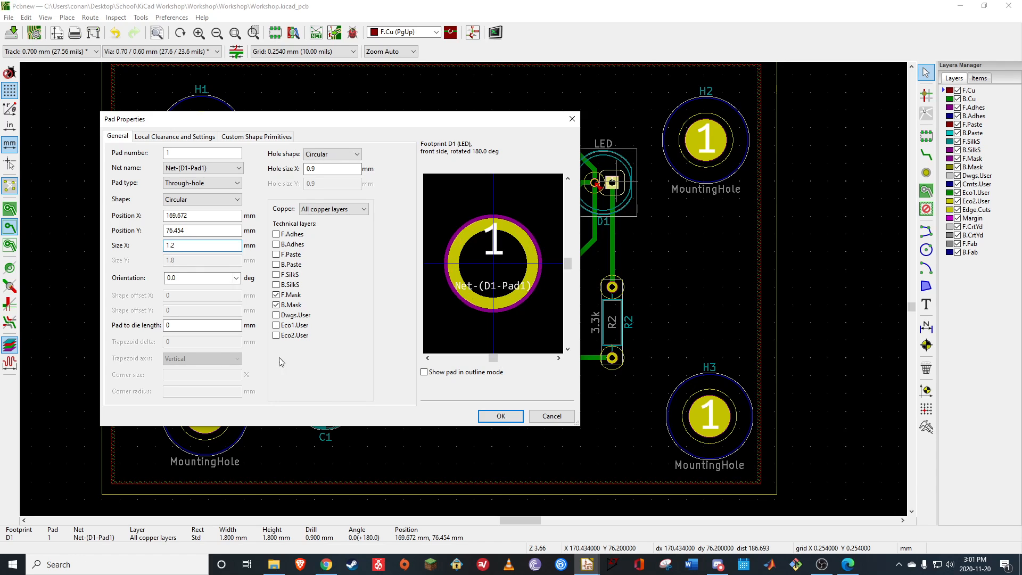
click(501, 416)
Rerun the design rules check on the board, refilling the out-of-date zones, and return to the layout
scroll(612, 181, up, 4)
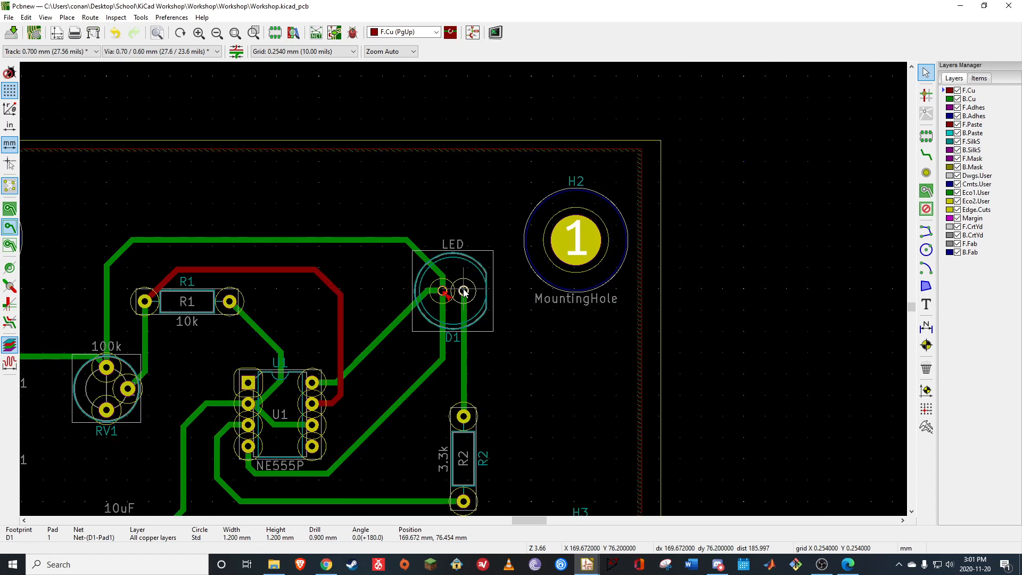
scroll(421, 292, up, 3)
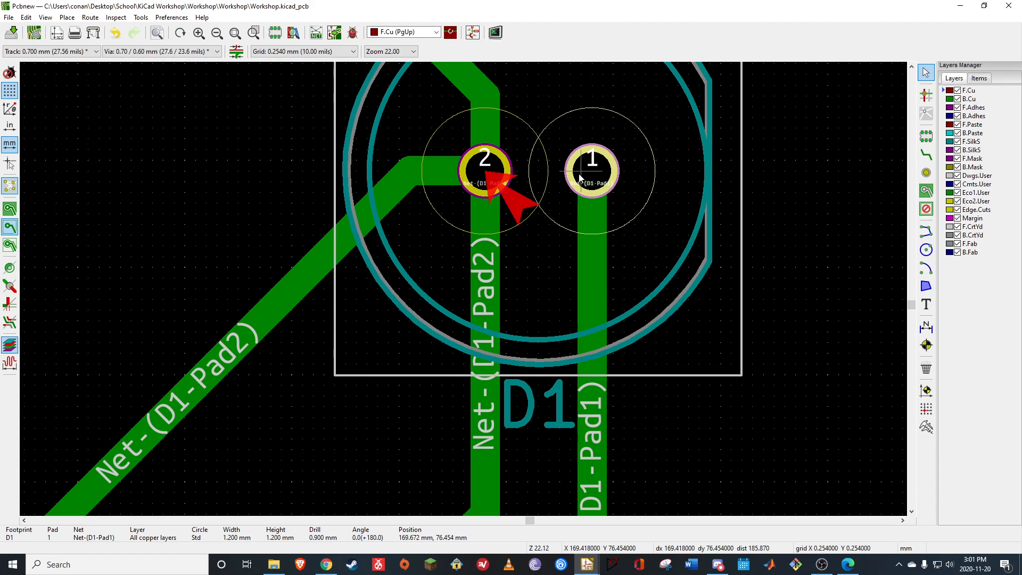
scroll(524, 172, down, 6)
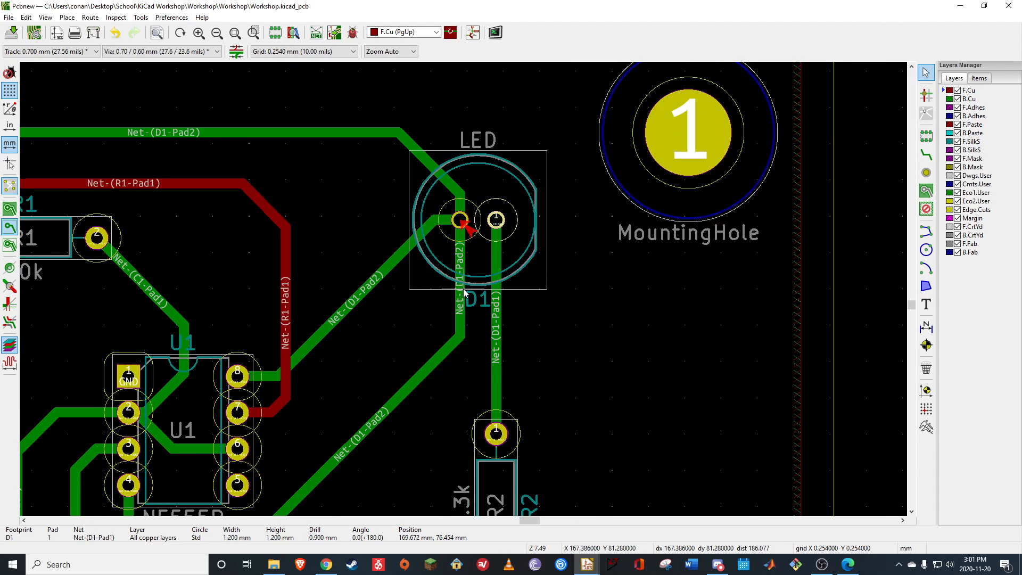
click(423, 319)
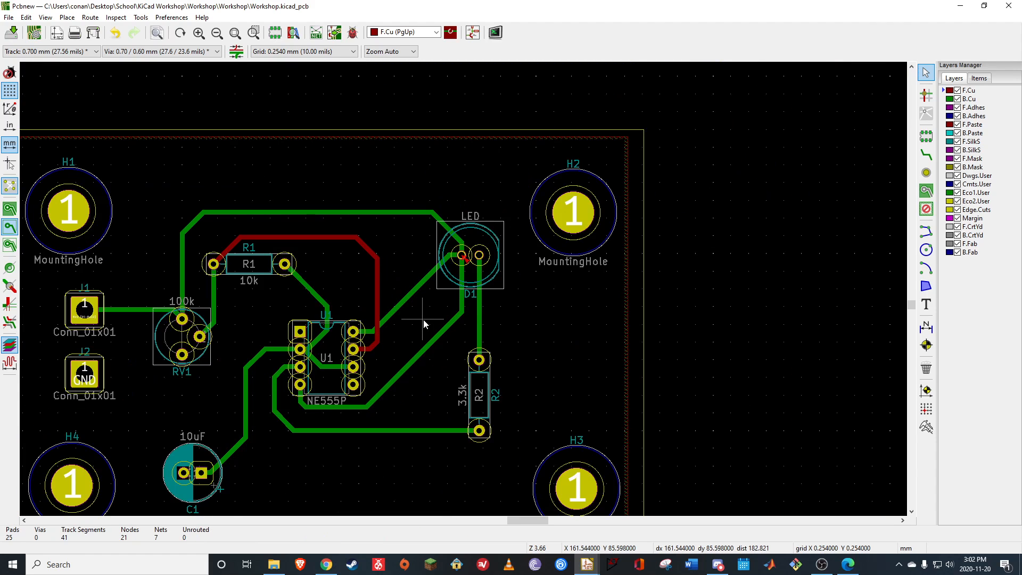
click(352, 33)
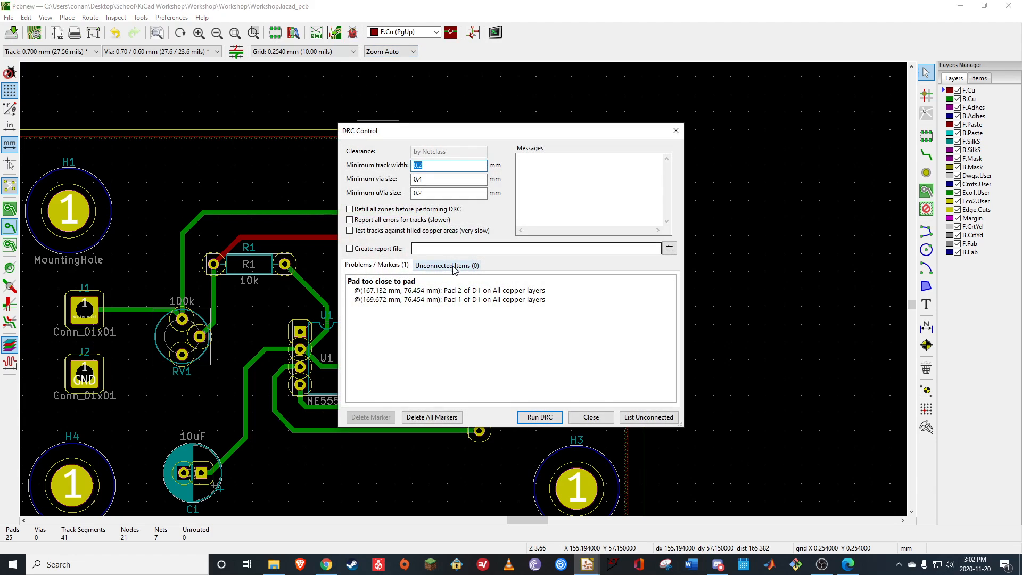
click(539, 417)
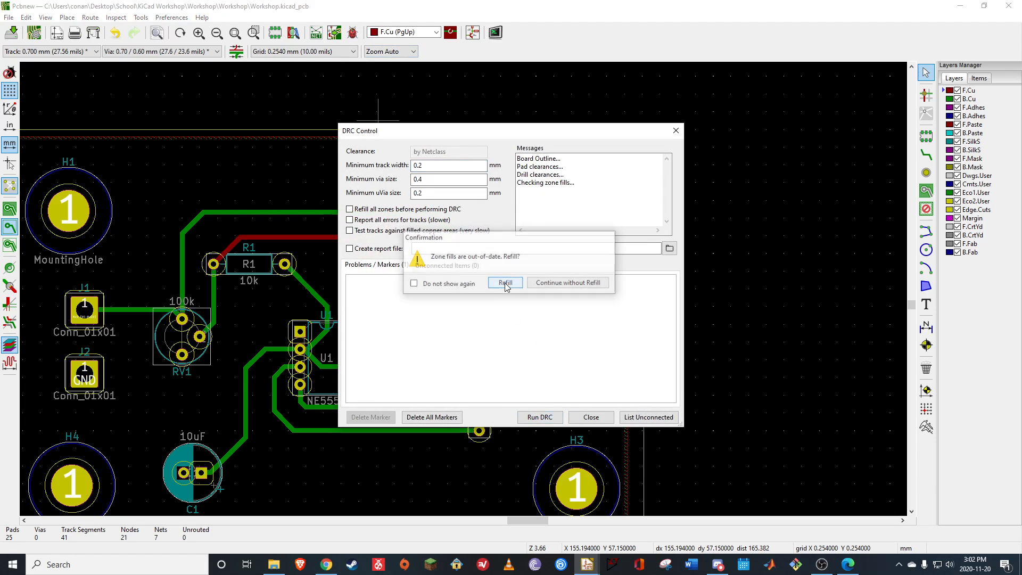
click(503, 283)
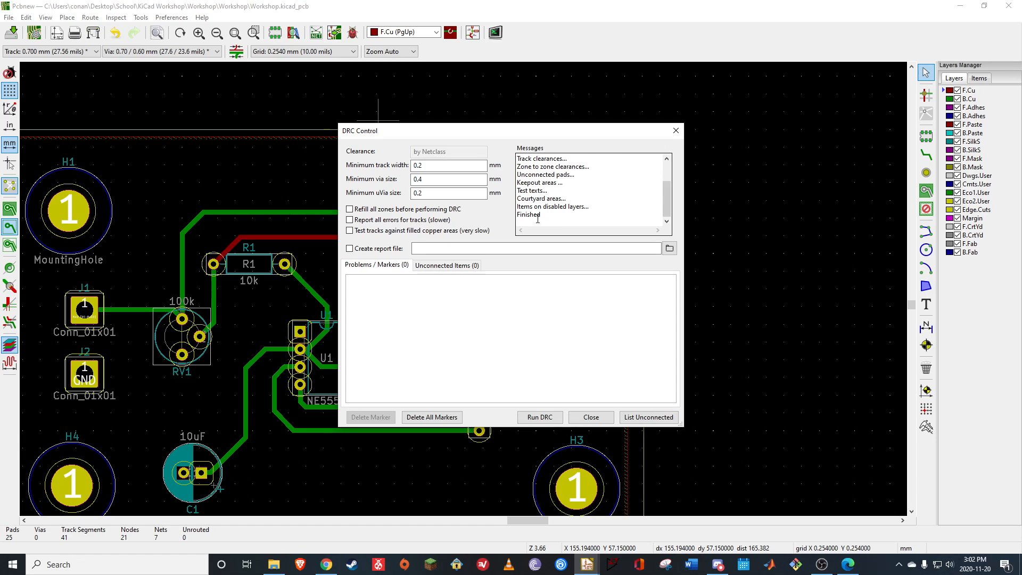
click(591, 417)
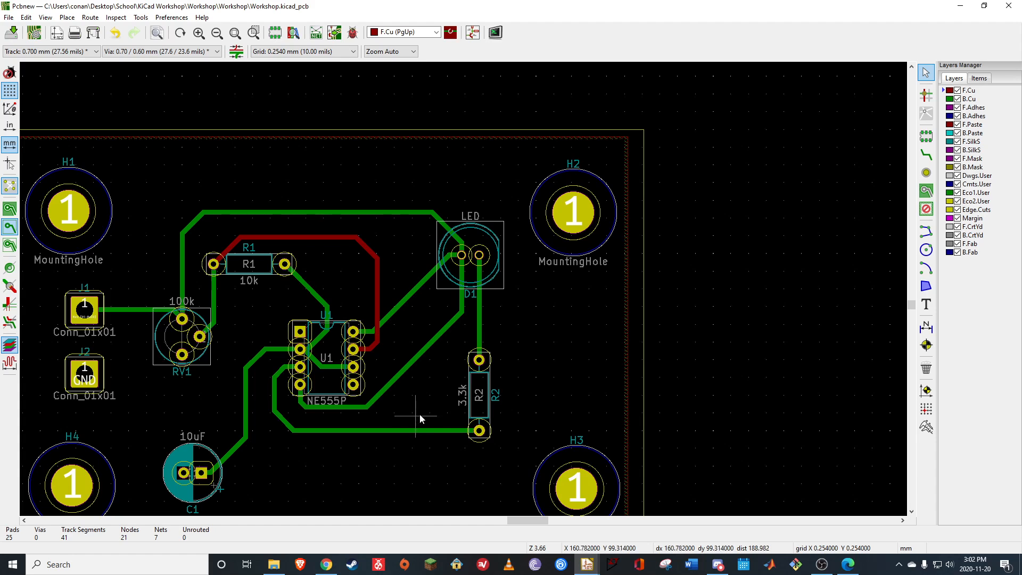
Add the text "IEEE Workshop Board Rev1" on the F.SilkS layer in the empty area between C1 and mounting hole H3
scroll(422, 403, down, 1)
scroll(371, 243, down, 1)
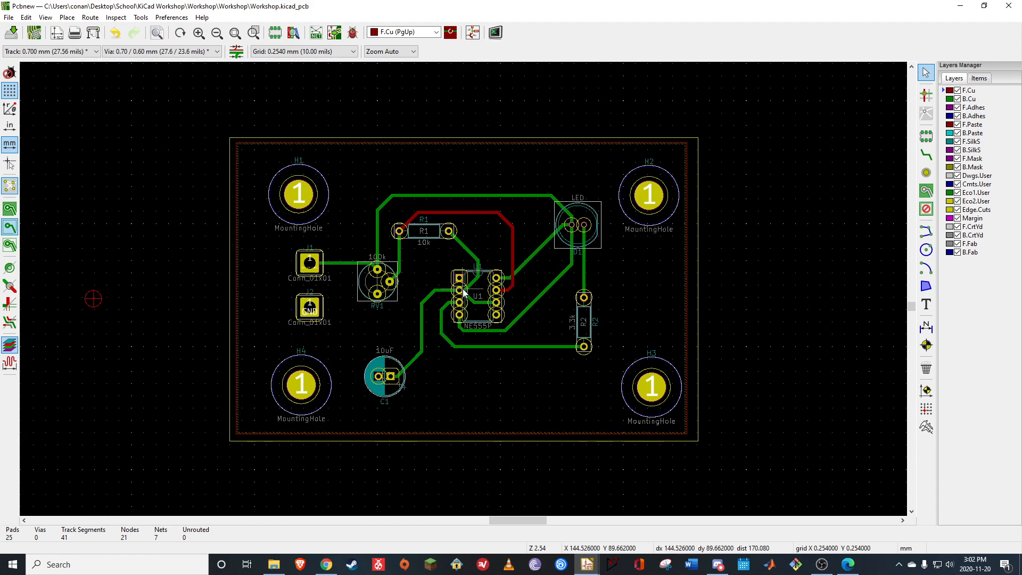
scroll(470, 296, up, 1)
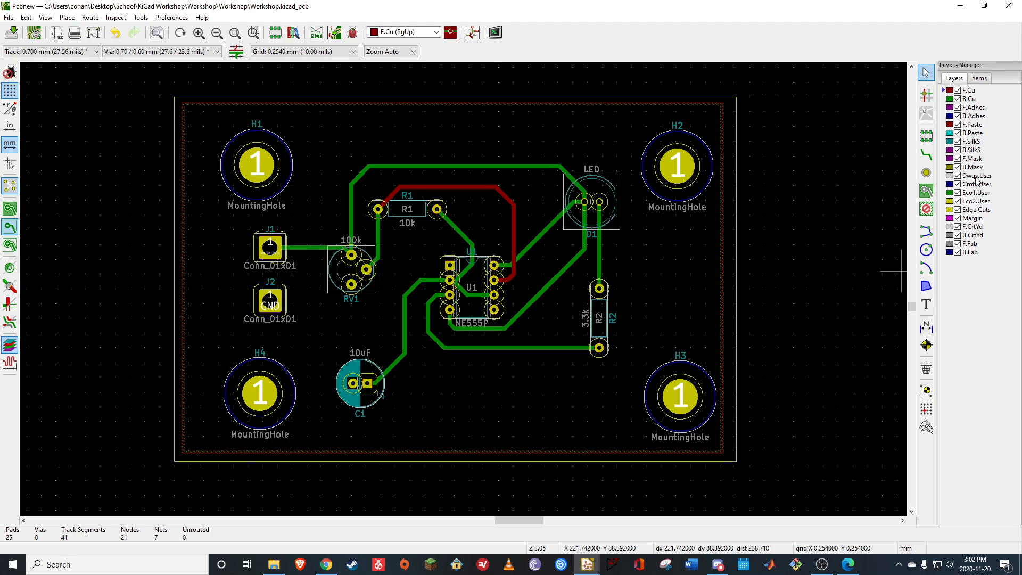
click(974, 142)
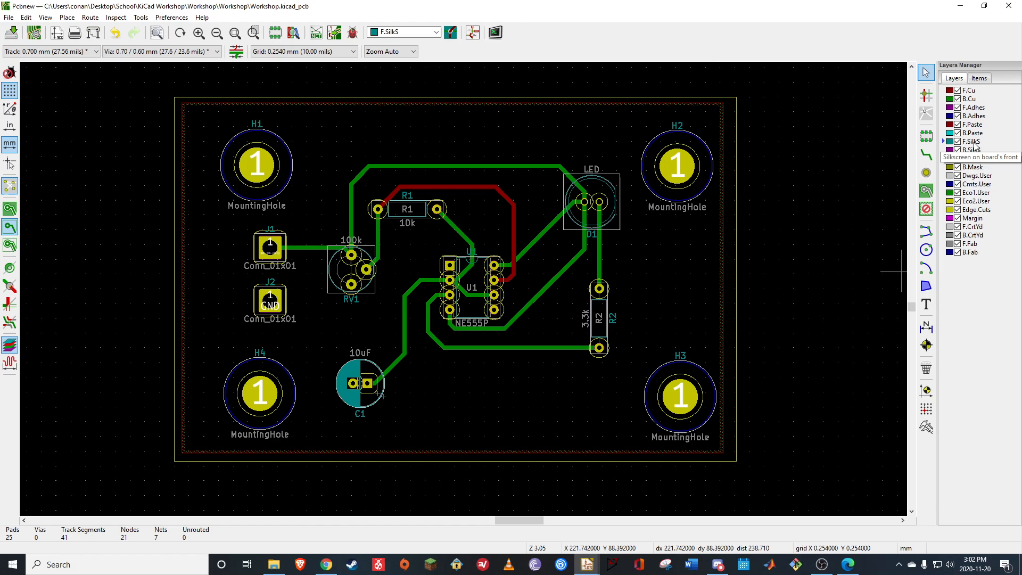
click(926, 304)
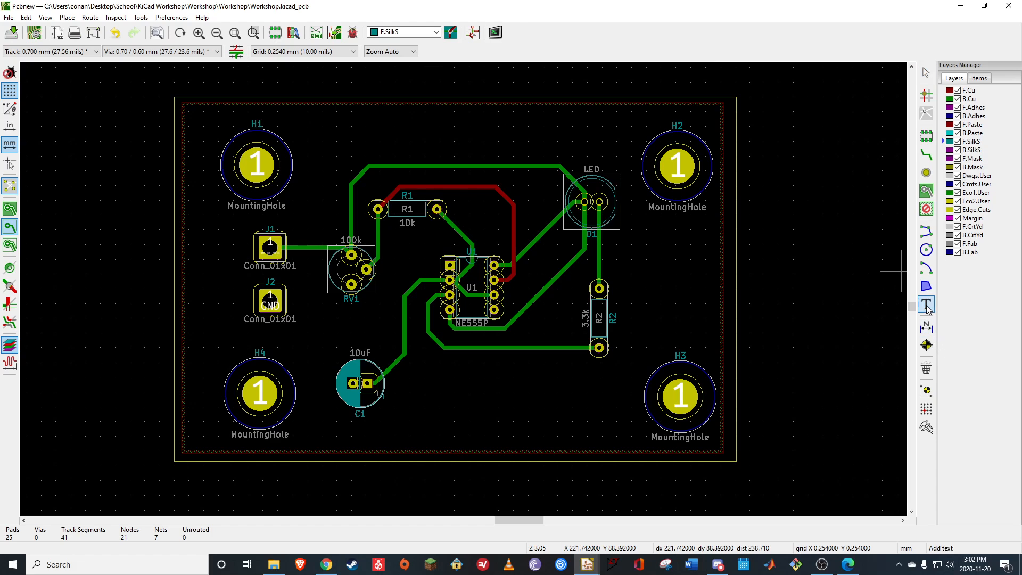
click(444, 389)
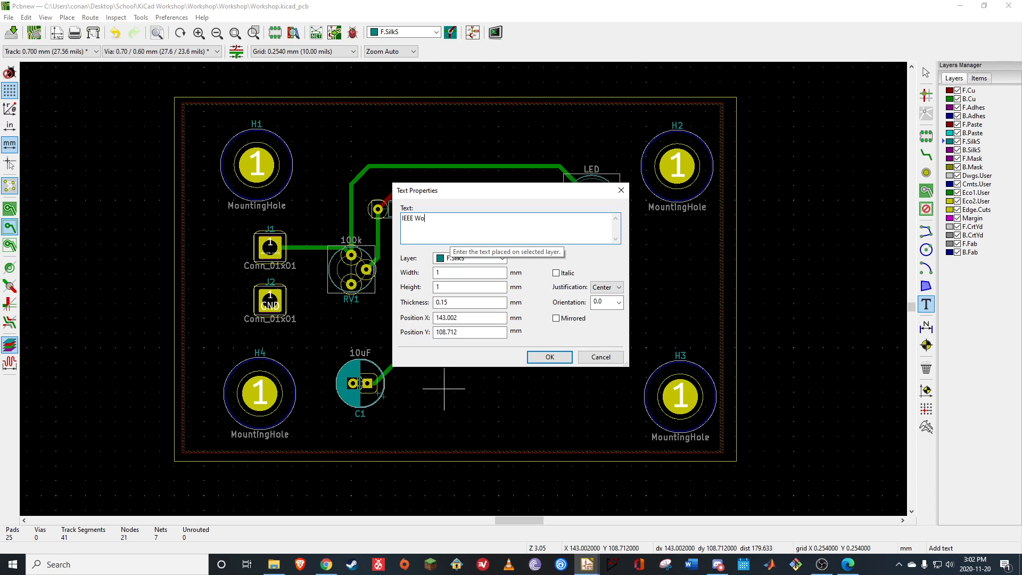
text(IEEE Workshop Board)
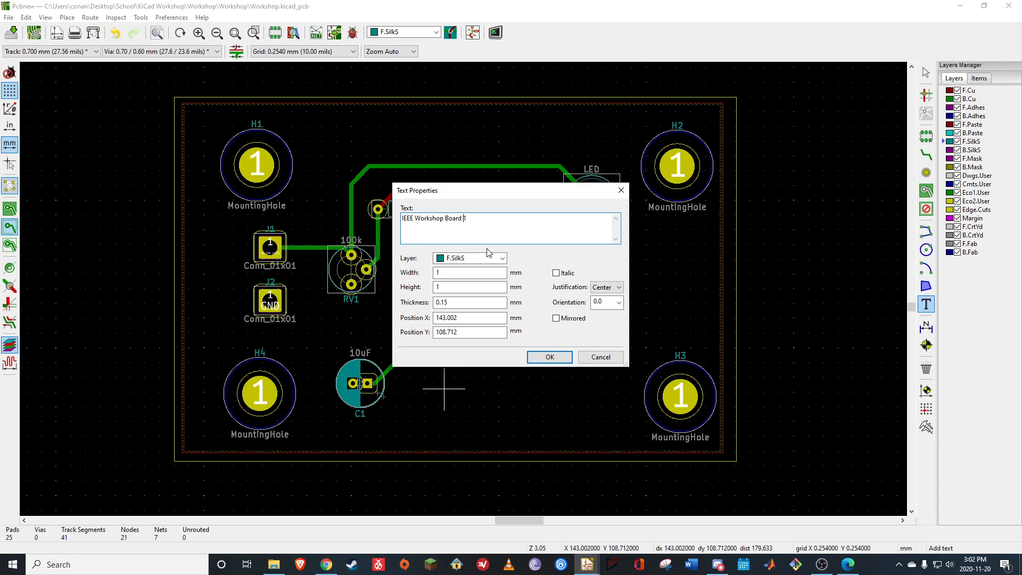
text(Rev1)
key(Return)
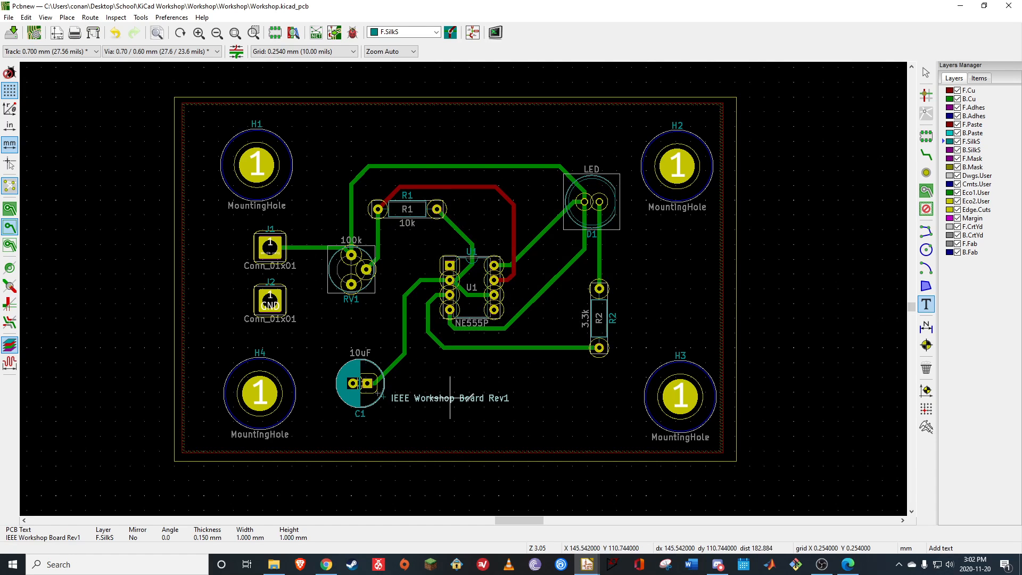
click(509, 400)
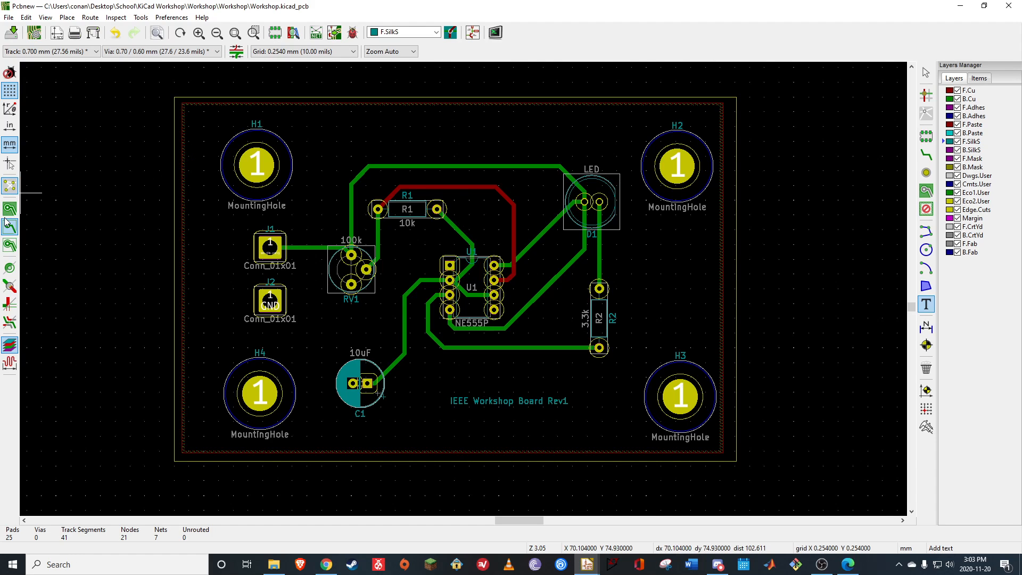
Run the design rules check on the board again and return to the layout
click(350, 33)
click(541, 415)
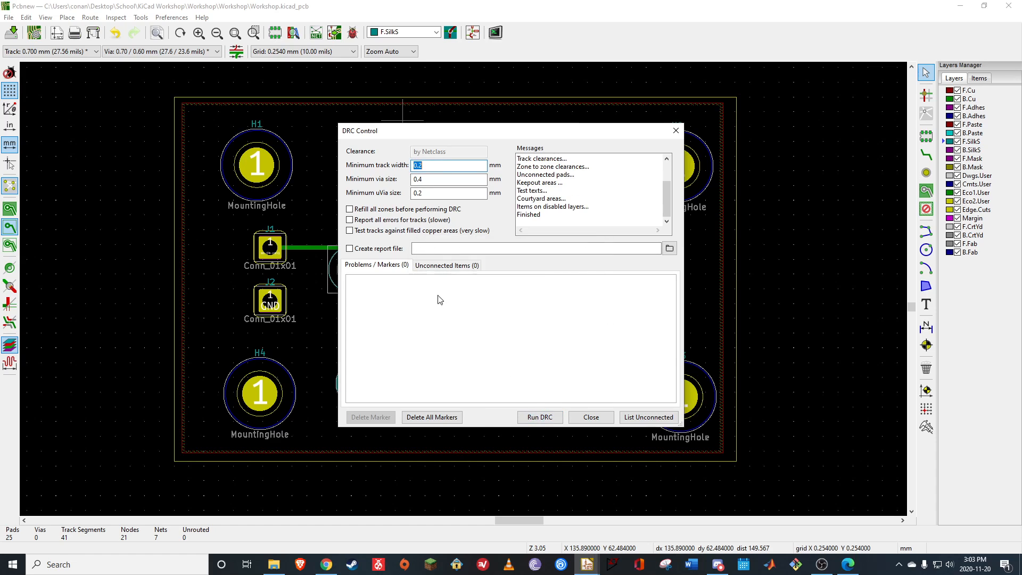
click(591, 417)
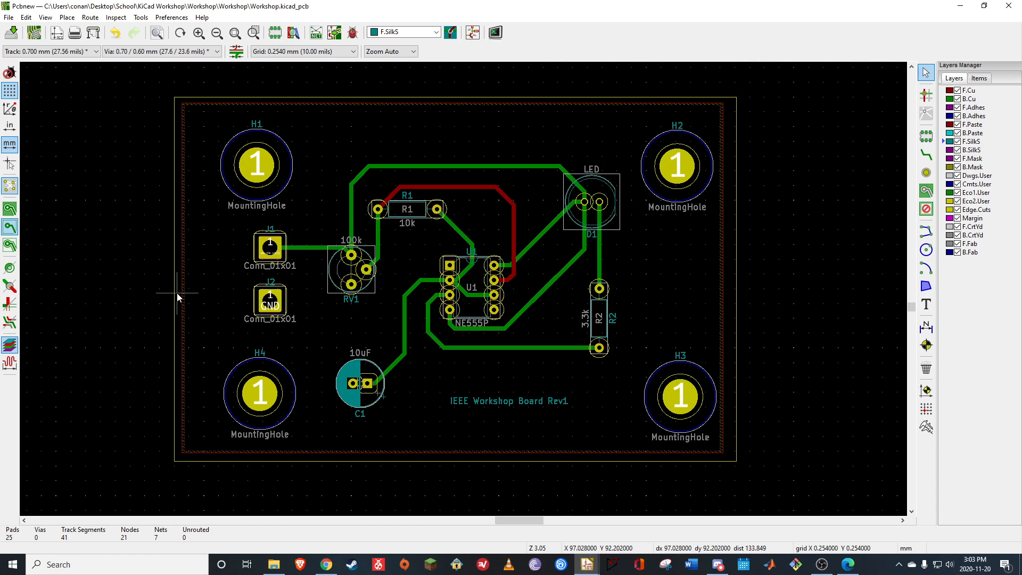
Display the filled copper zones and compare the F.Cu and B.Cu layers, ending with B.Cu as the active layer
click(12, 210)
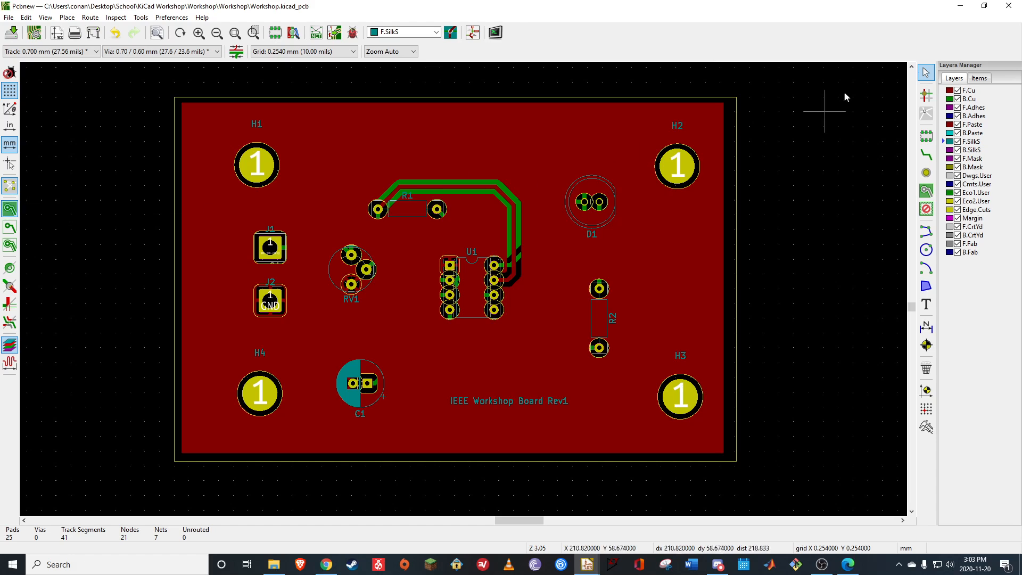
click(972, 101)
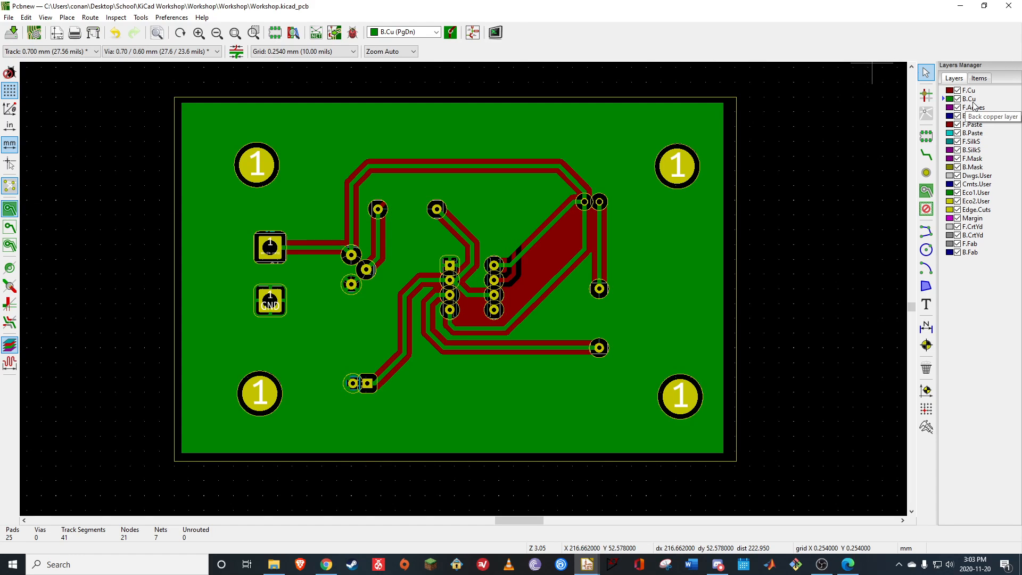
click(973, 92)
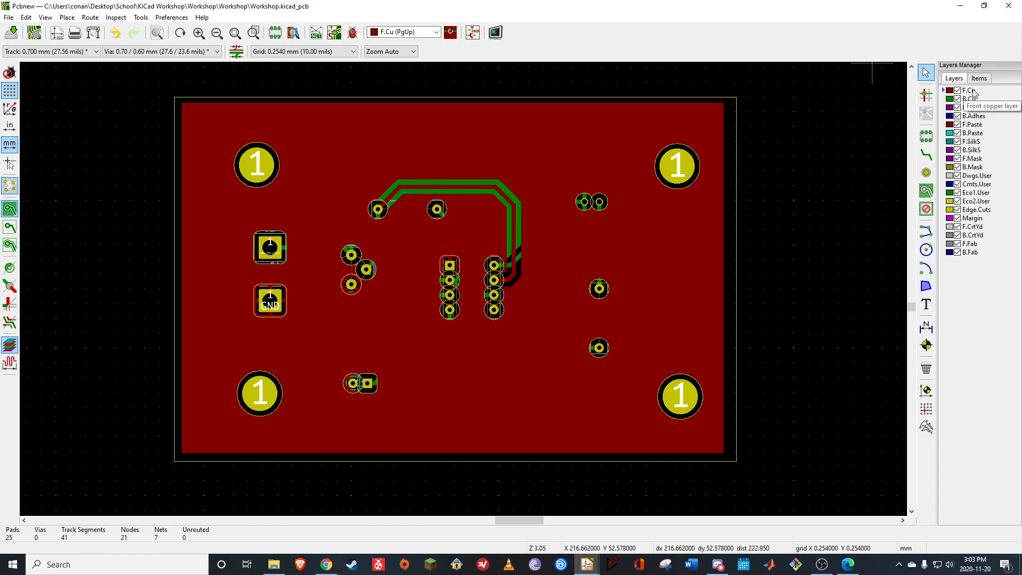
click(972, 100)
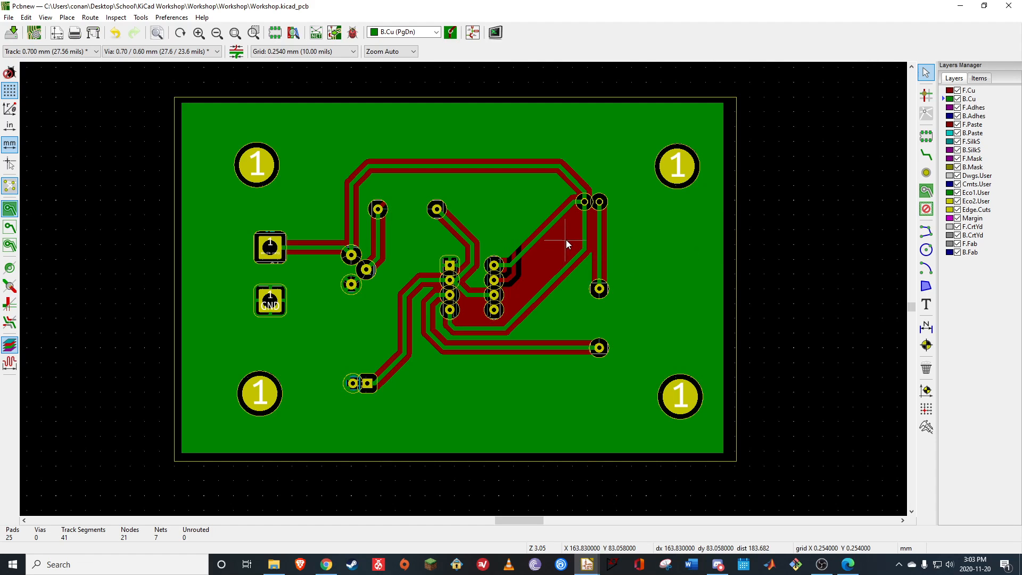
Place three vias in the region the B.Cu fill leaves empty: two between U1 and D1, one between U1's pad rows
click(926, 174)
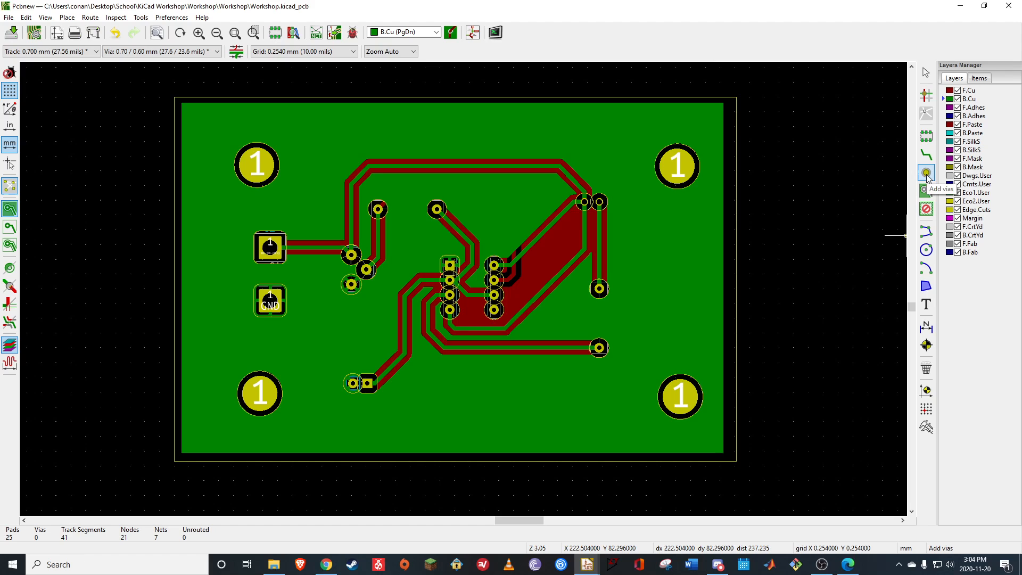
click(559, 246)
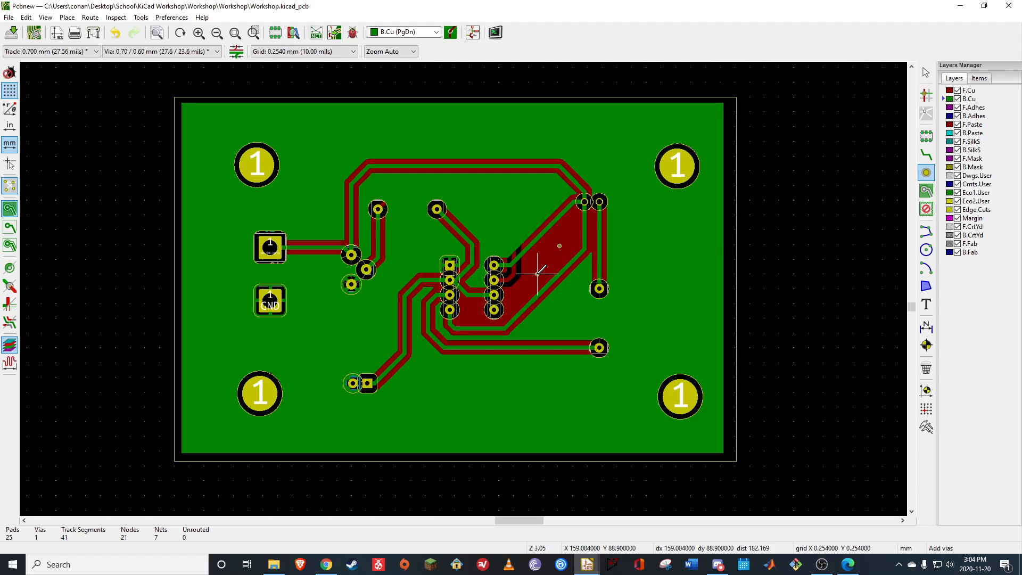
click(537, 273)
click(473, 313)
Run the design rules check with the out-of-date zones refilled, and return to the layout
click(352, 36)
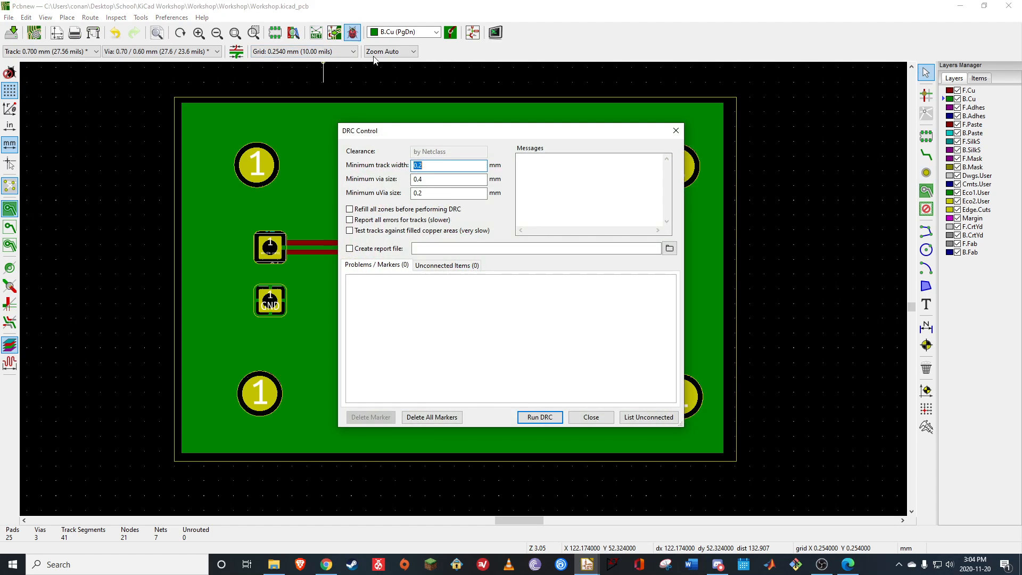
click(541, 417)
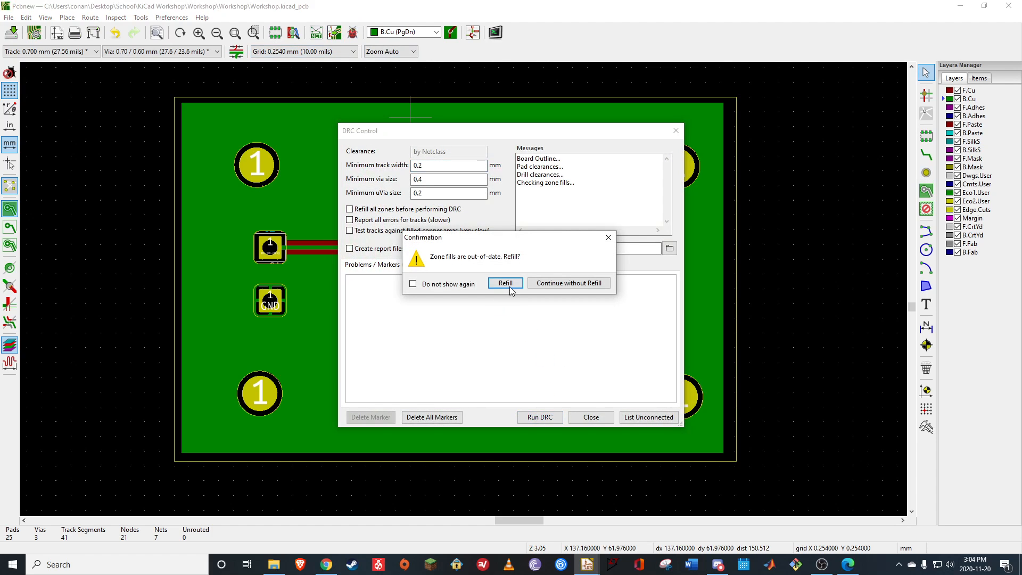
click(505, 283)
click(590, 417)
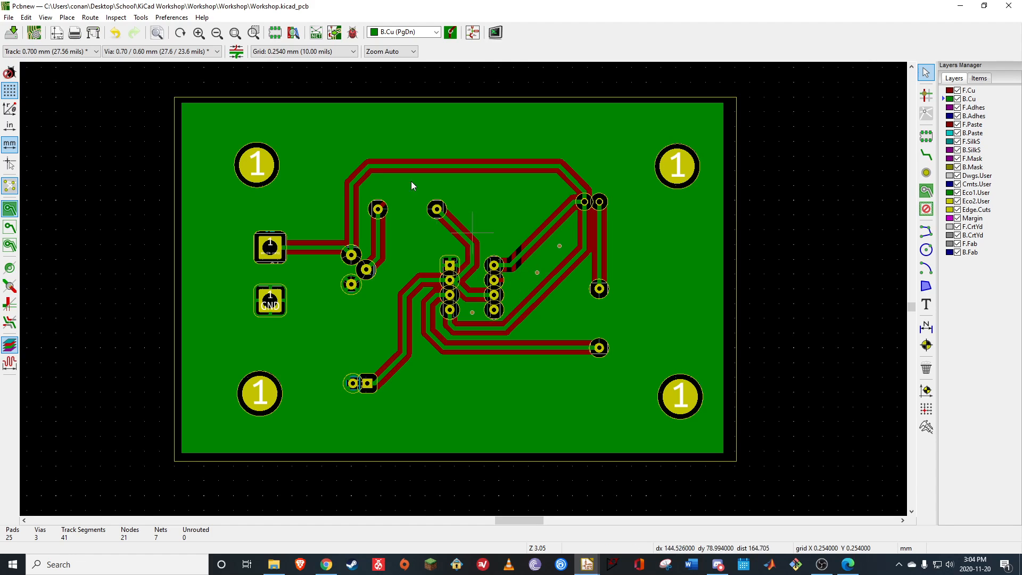
Open the board in the 3D Viewer and turn off raytraced rendering
click(50, 19)
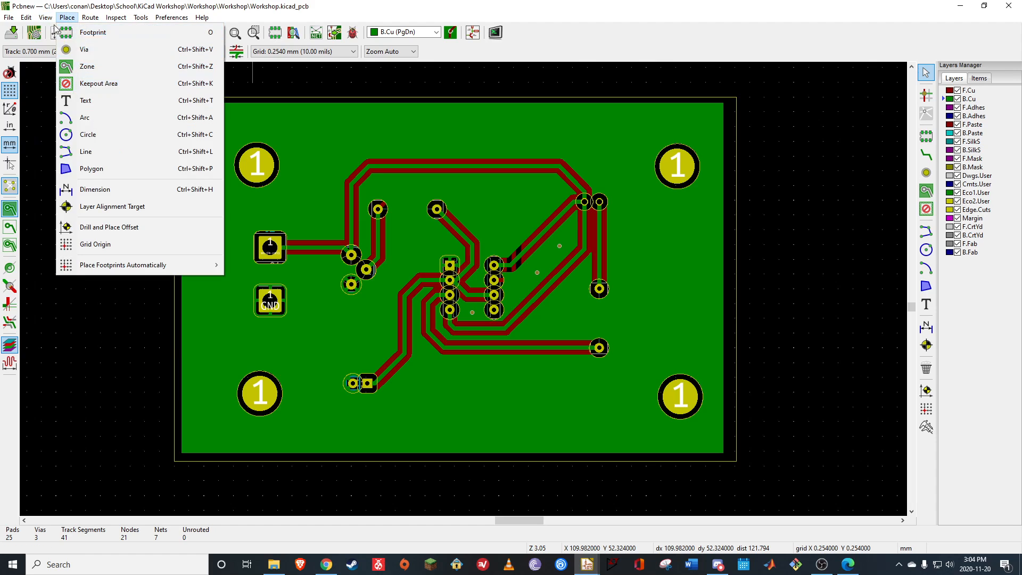
click(76, 85)
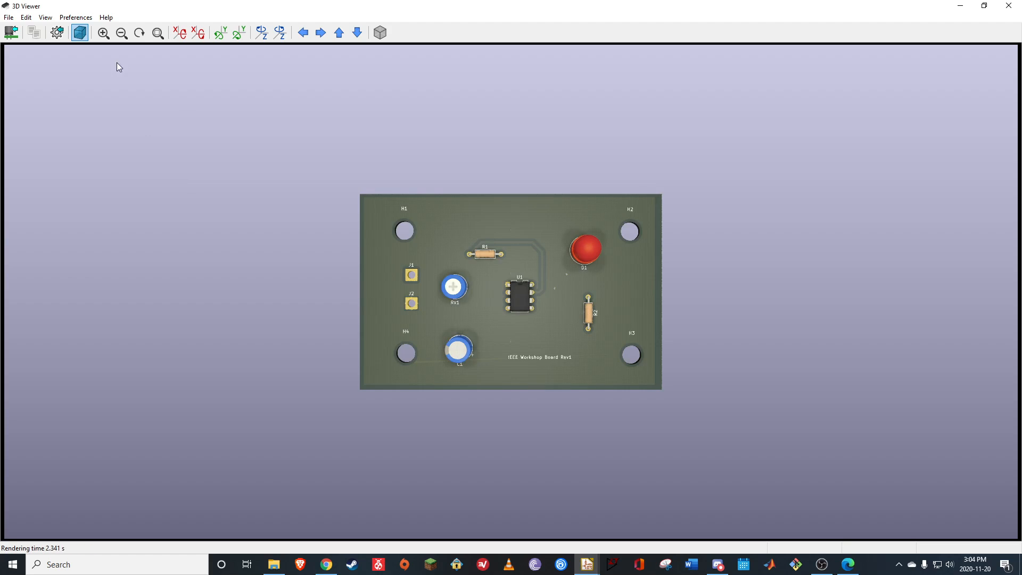
click(80, 32)
Examine the component side and the back of the board from several angles in 3D, and return to the layout
drag(466, 383, 539, 216)
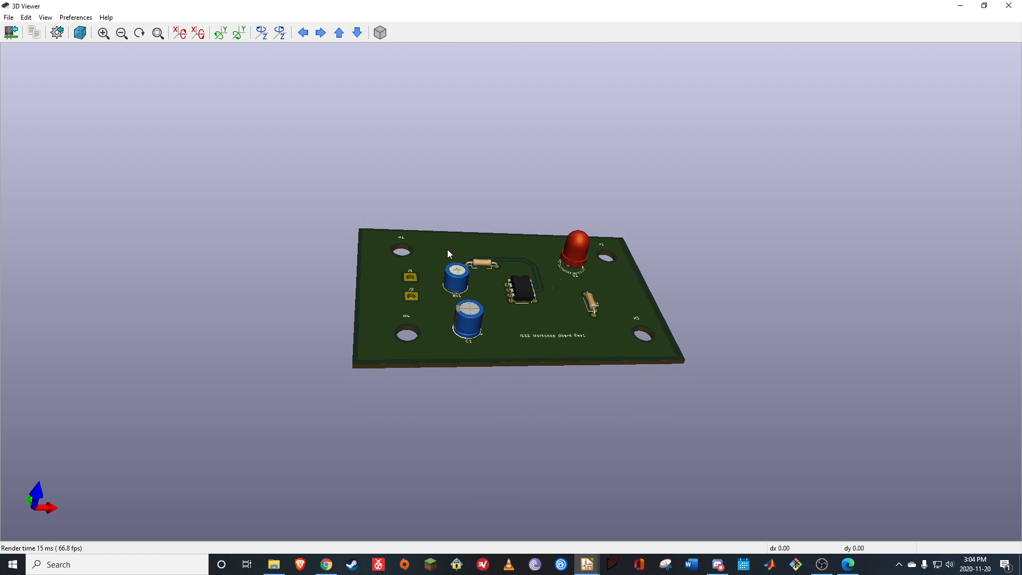
drag(448, 251, 542, 284)
drag(595, 334, 516, 399)
drag(429, 469, 469, 413)
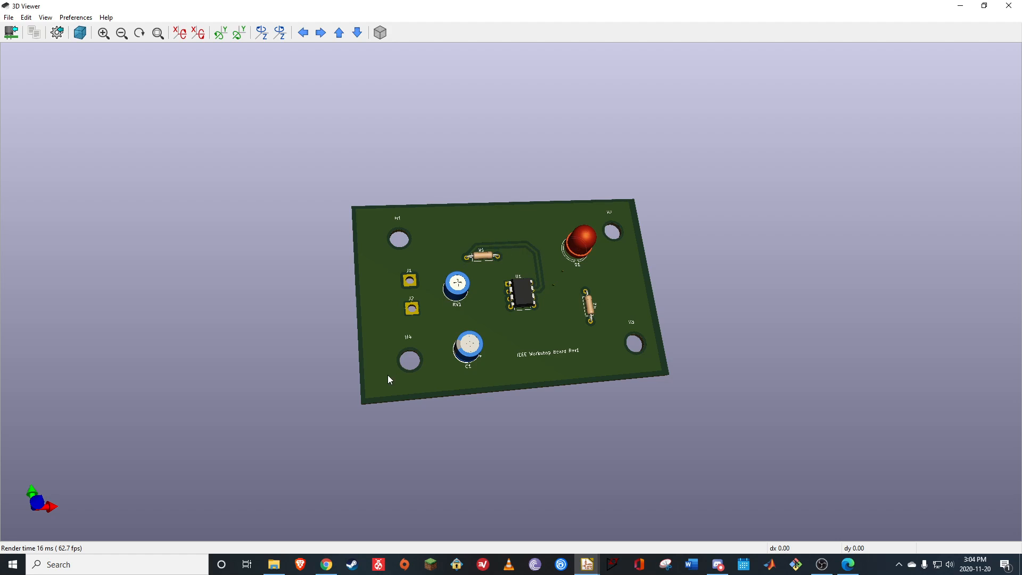
drag(376, 300, 371, 280)
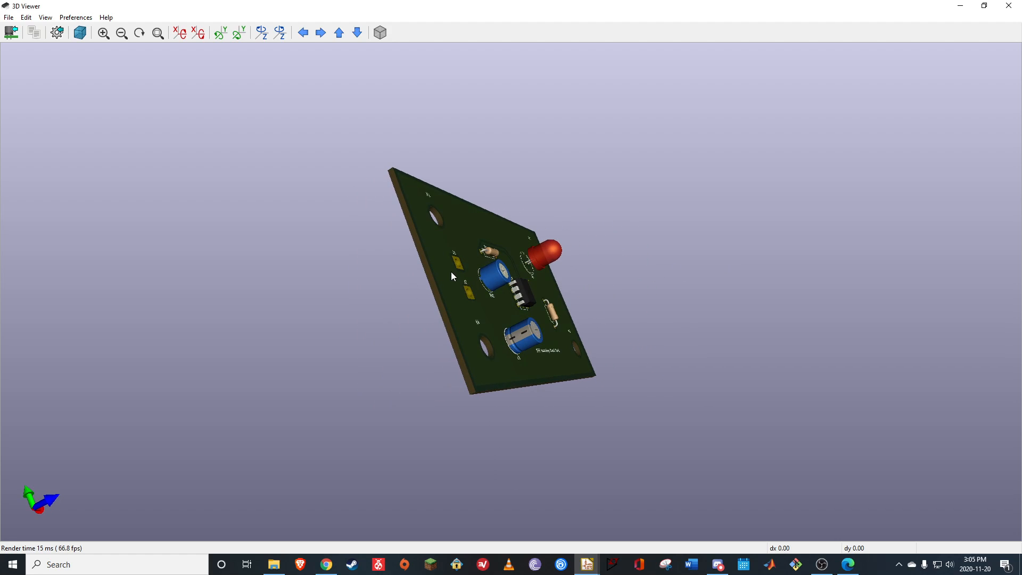
drag(452, 275, 512, 308)
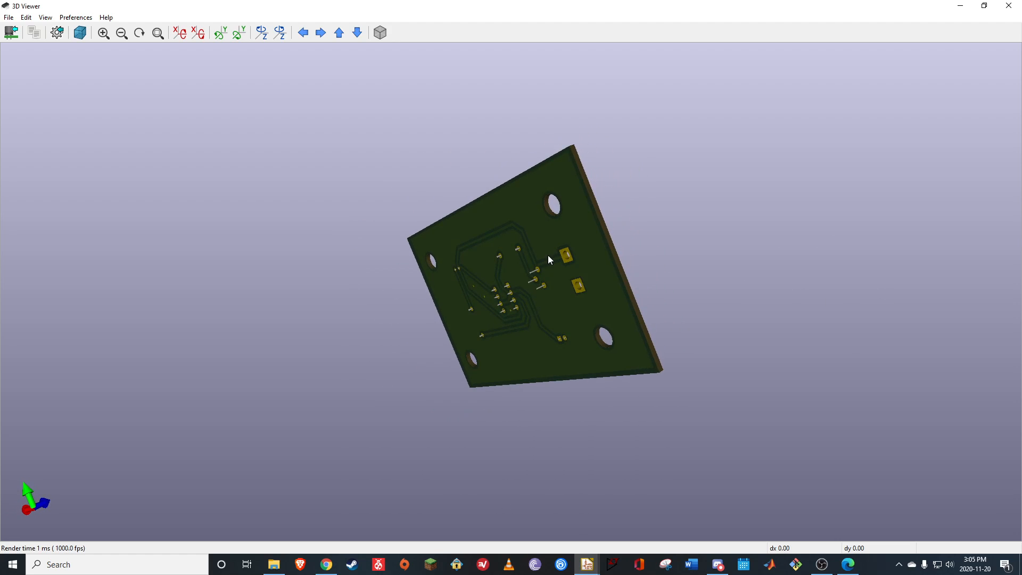
drag(569, 228, 662, 259)
drag(595, 281, 622, 322)
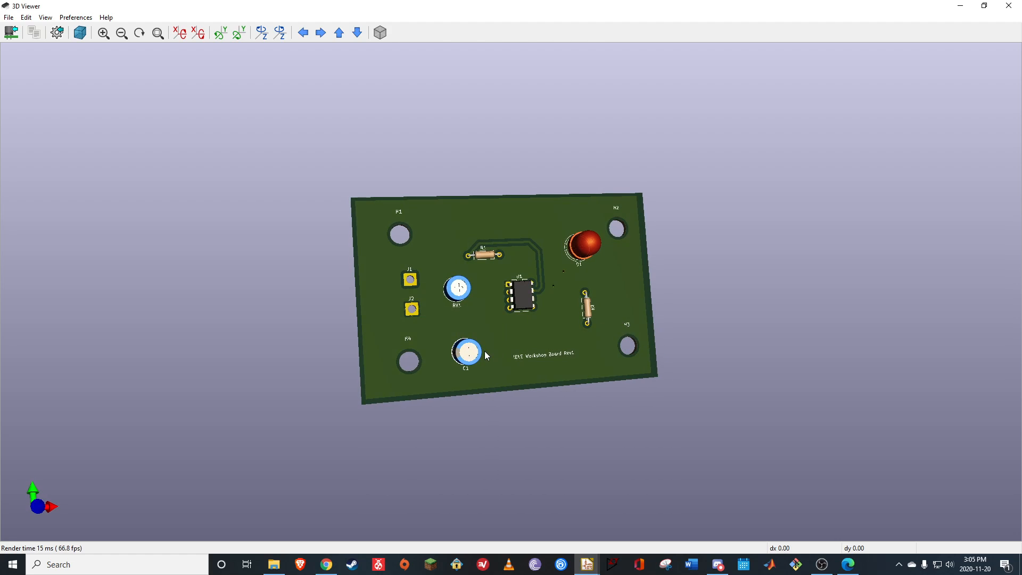
drag(504, 382, 526, 331)
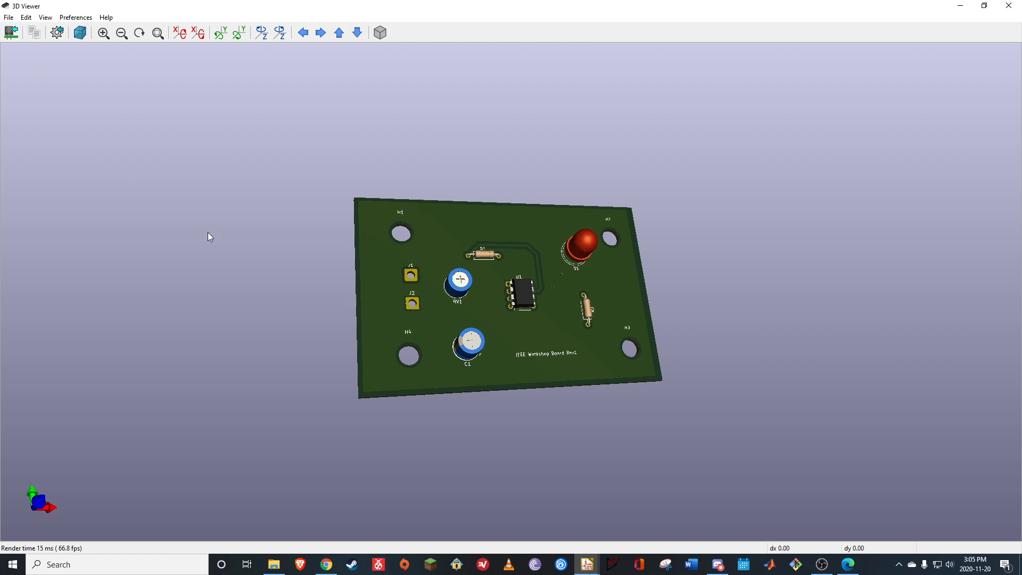
click(1009, 5)
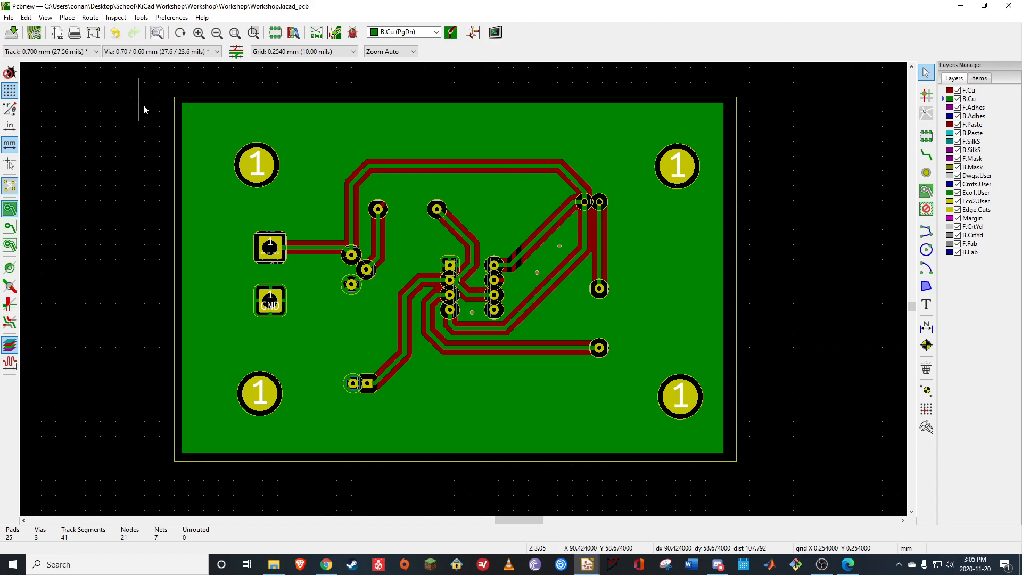
Bring up the board's Gerber plot settings and open the drill file generation options
click(9, 17)
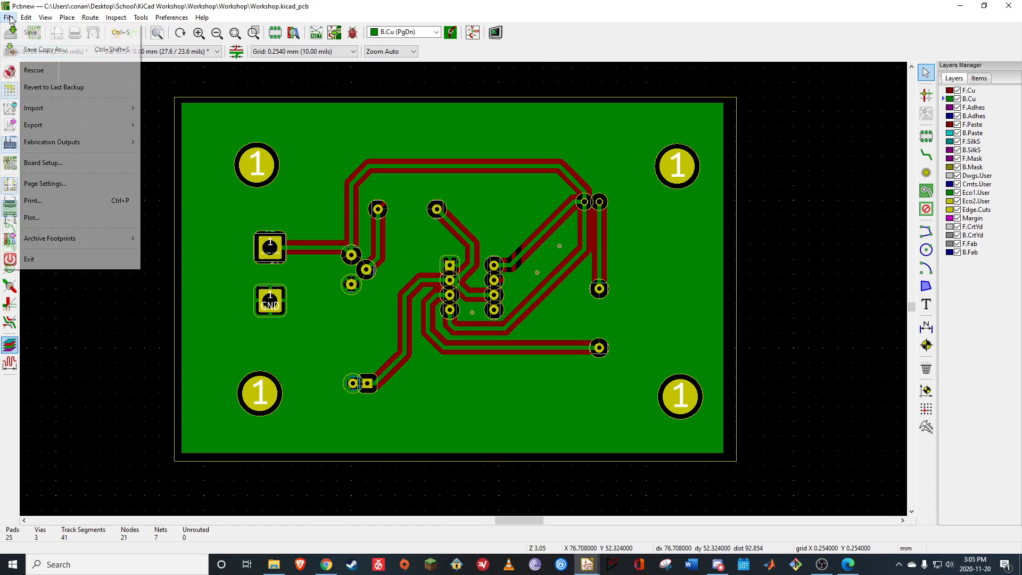
click(63, 215)
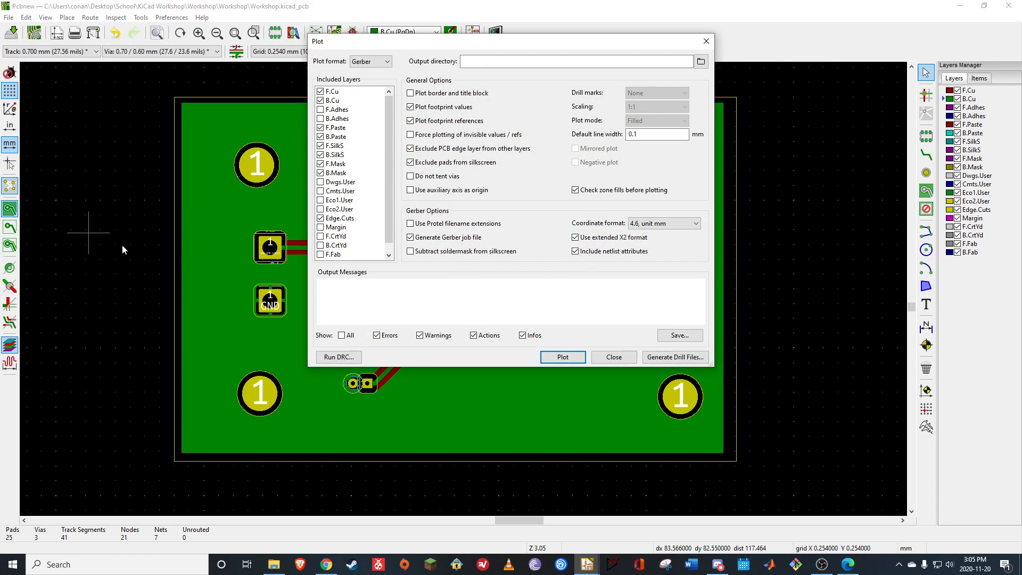
drag(512, 42, 525, 85)
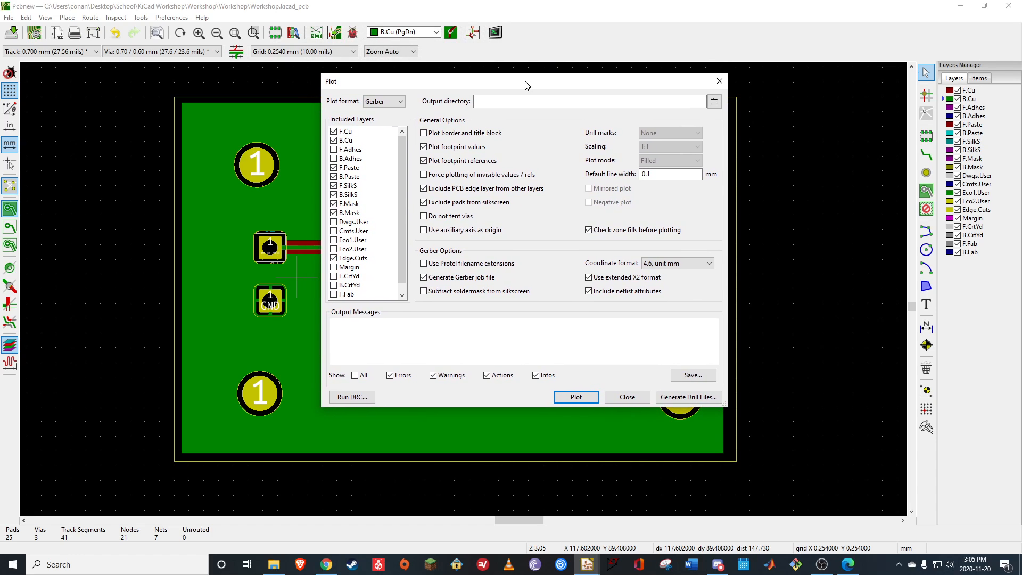
click(701, 403)
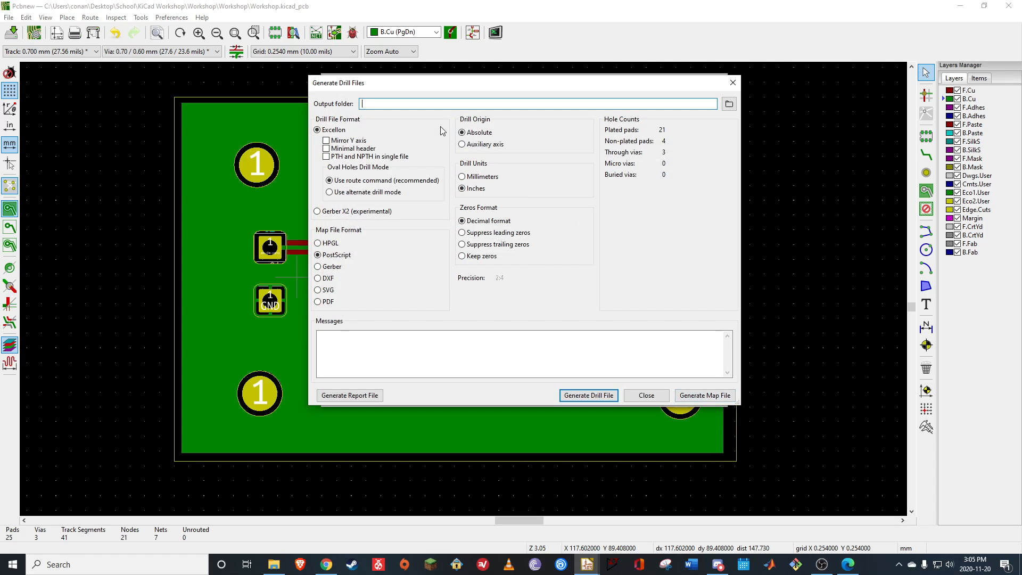
Create a folder named "Gerbers" inside the inner Workshop project folder while choosing the drill output directory
click(729, 105)
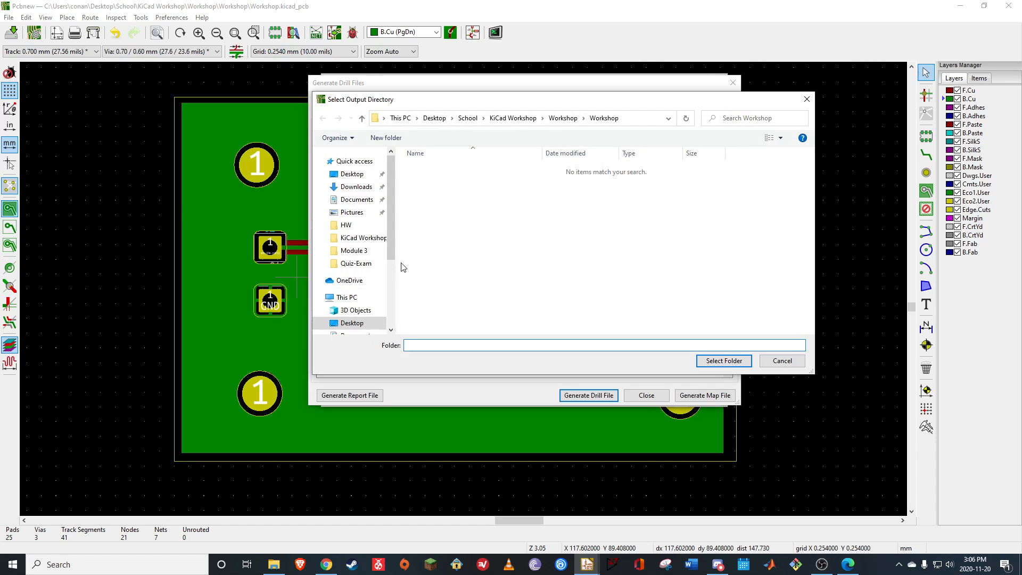
click(563, 119)
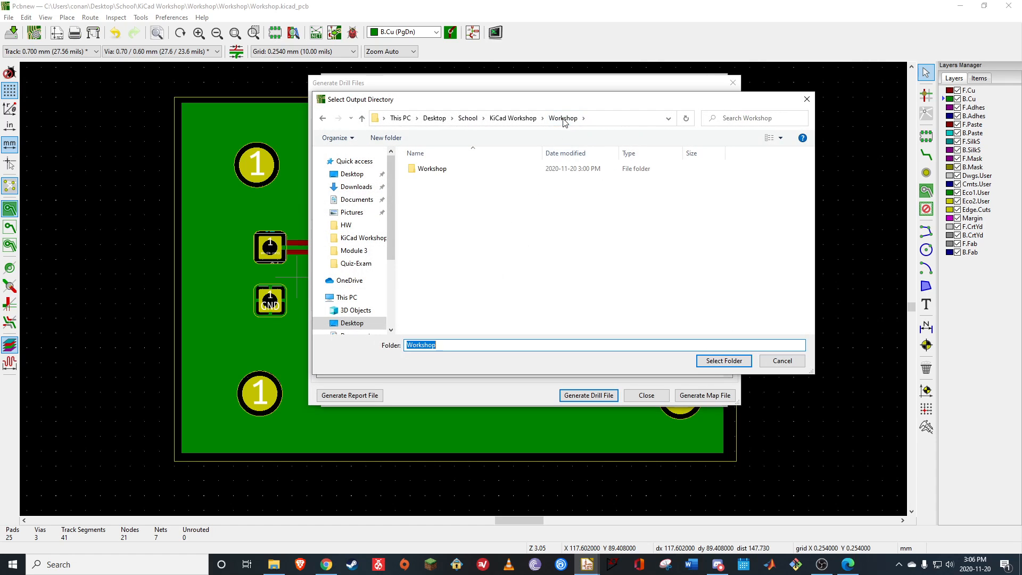
click(434, 174)
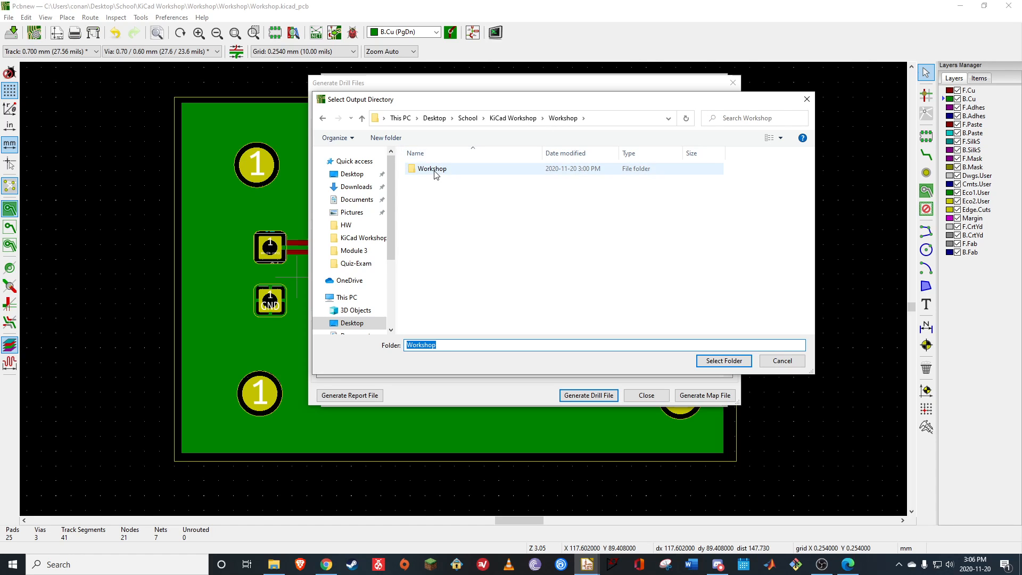
double_click(434, 171)
right_click(427, 200)
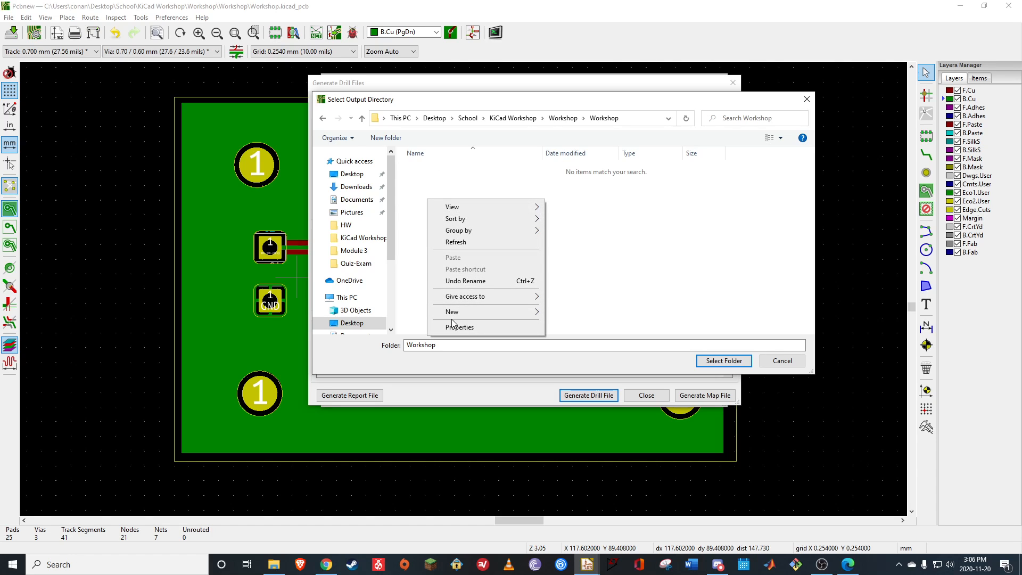
mouse_move(490, 314)
click(567, 312)
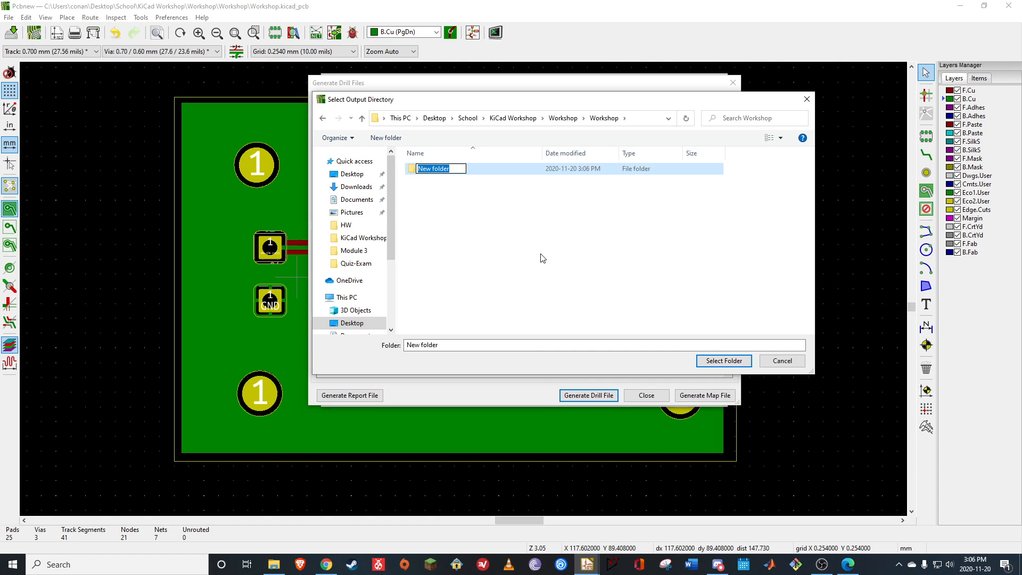
text(Gerbers)
key(Return)
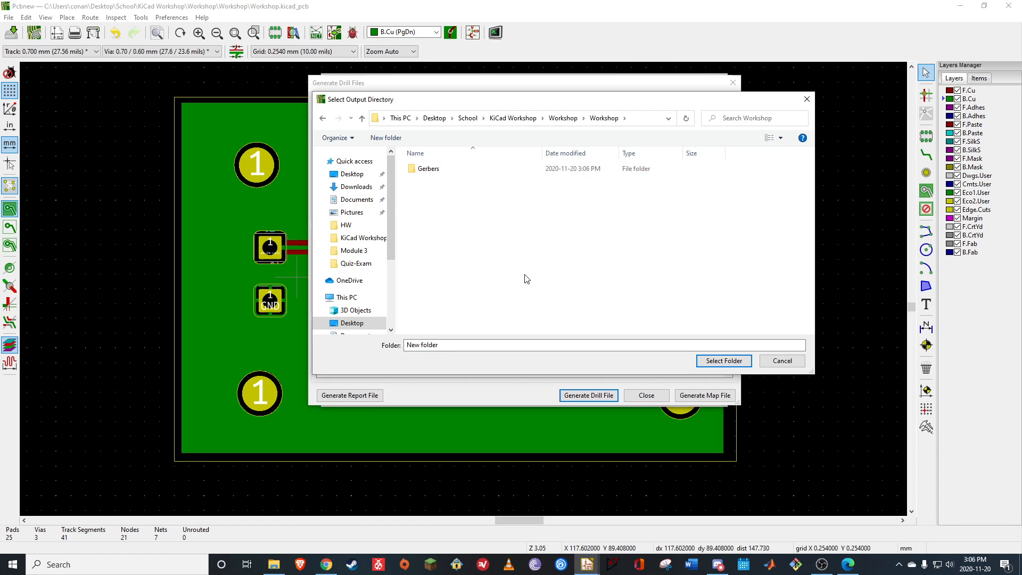
Set the Gerbers folder as the output location with a relative path, and generate the Excellon drill files
click(432, 173)
double_click(431, 171)
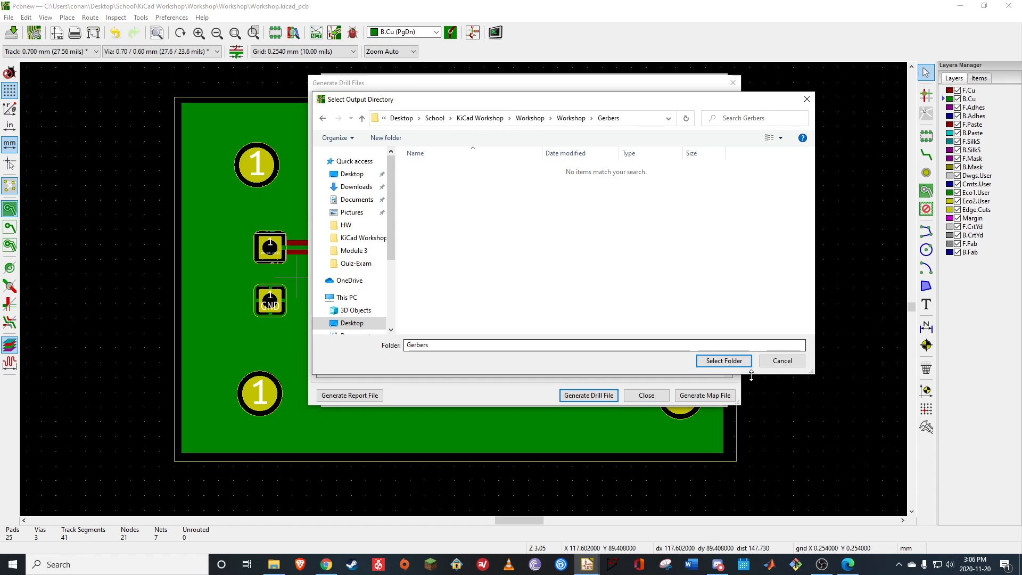
click(725, 361)
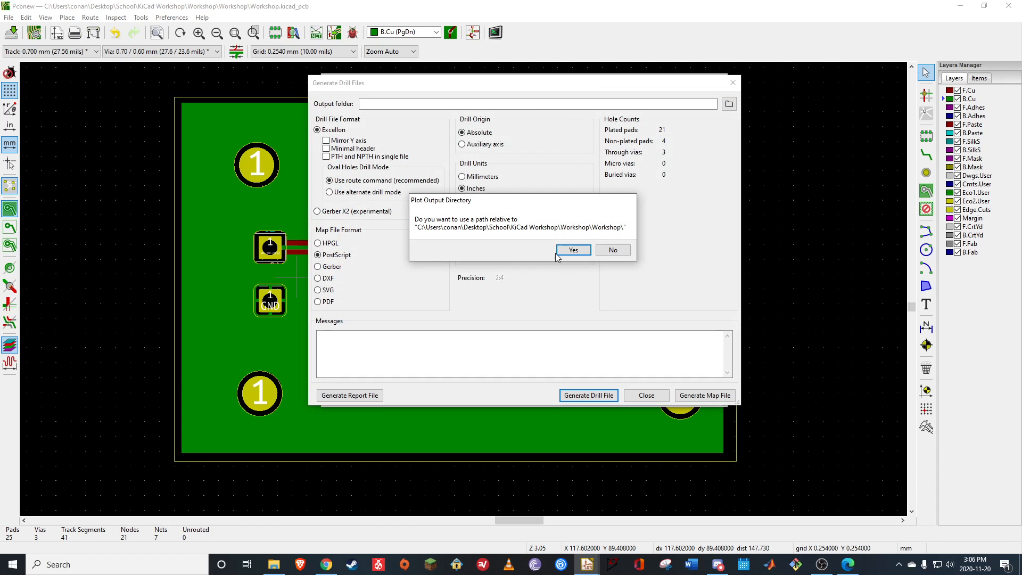
click(573, 255)
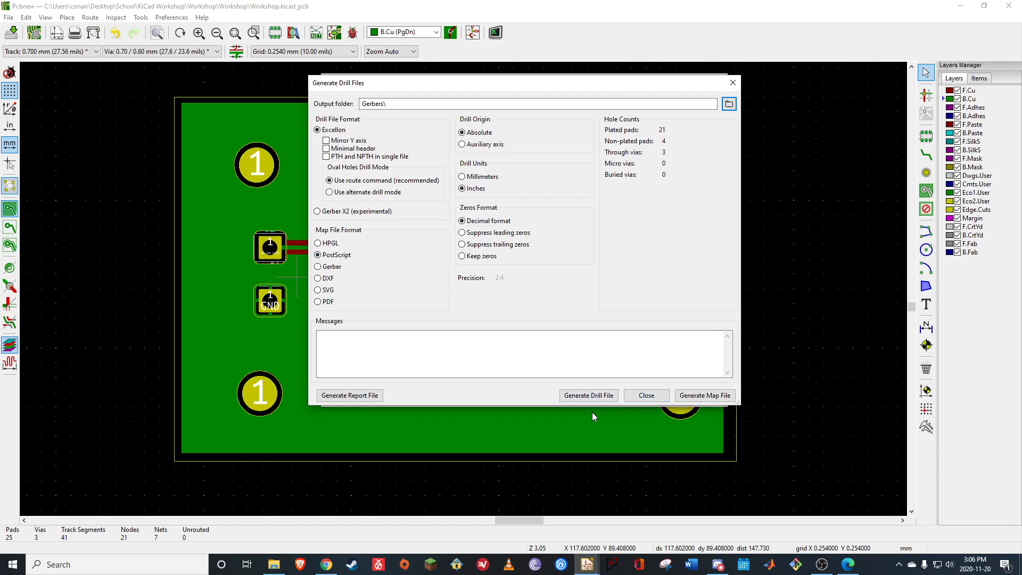
click(584, 400)
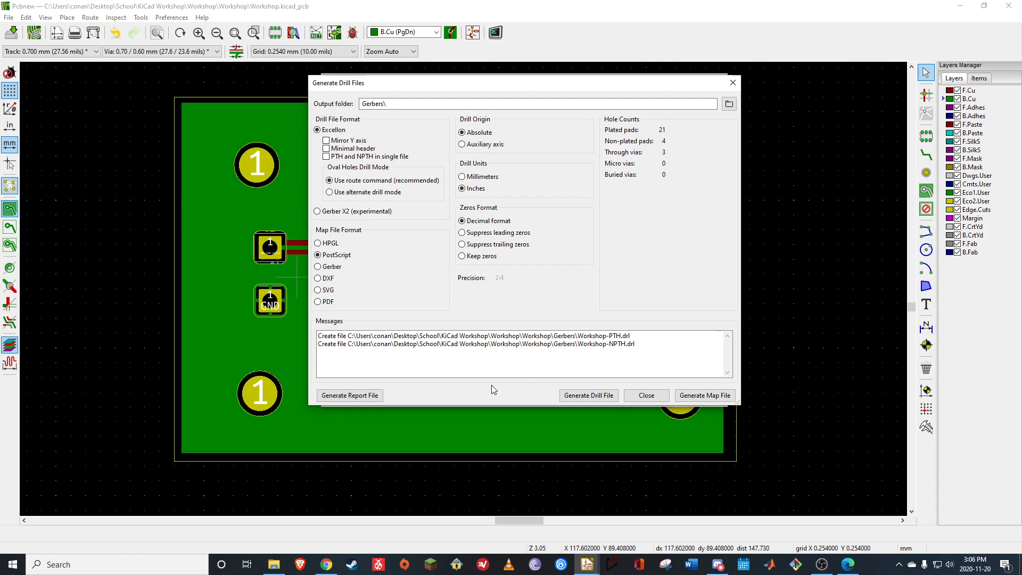
click(646, 395)
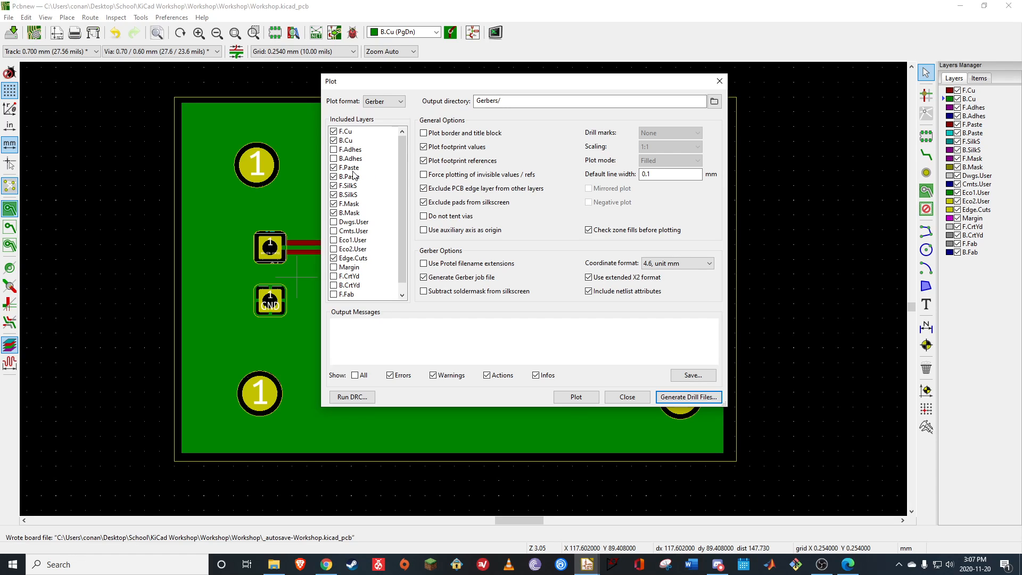
Plot Gerber files for both sides' copper, paste, silkscreen and mask layers plus Edge.Cuts into the Gerbers folder, and close the plot settings
click(334, 176)
drag(404, 261, 403, 274)
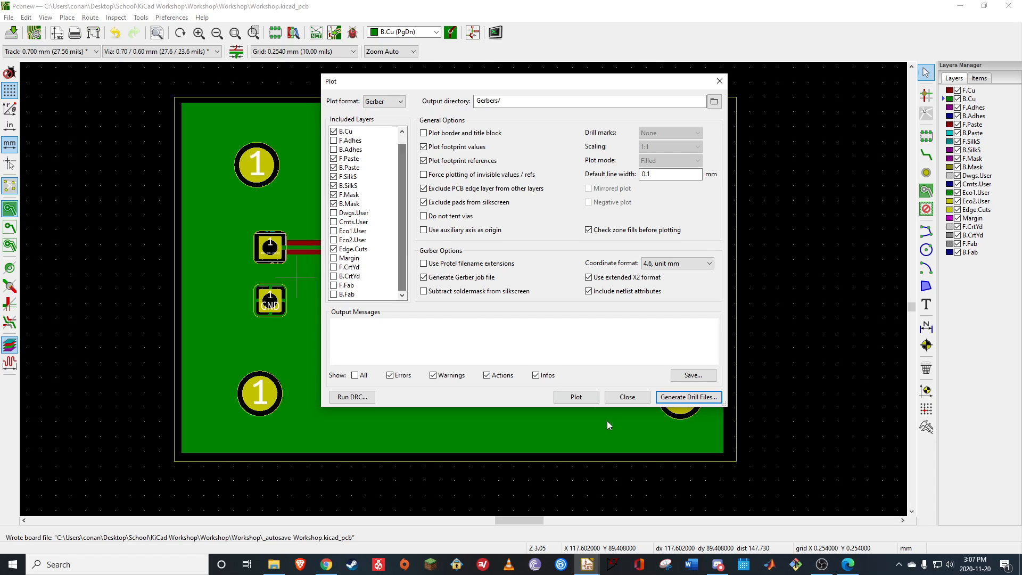
click(574, 403)
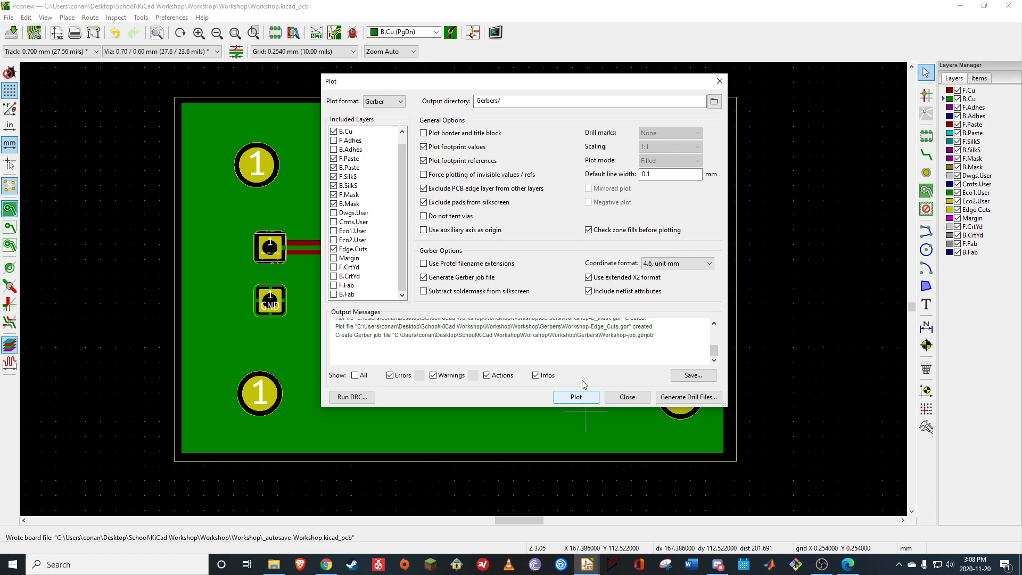
scroll(601, 349, up, 3)
scroll(601, 350, down, 3)
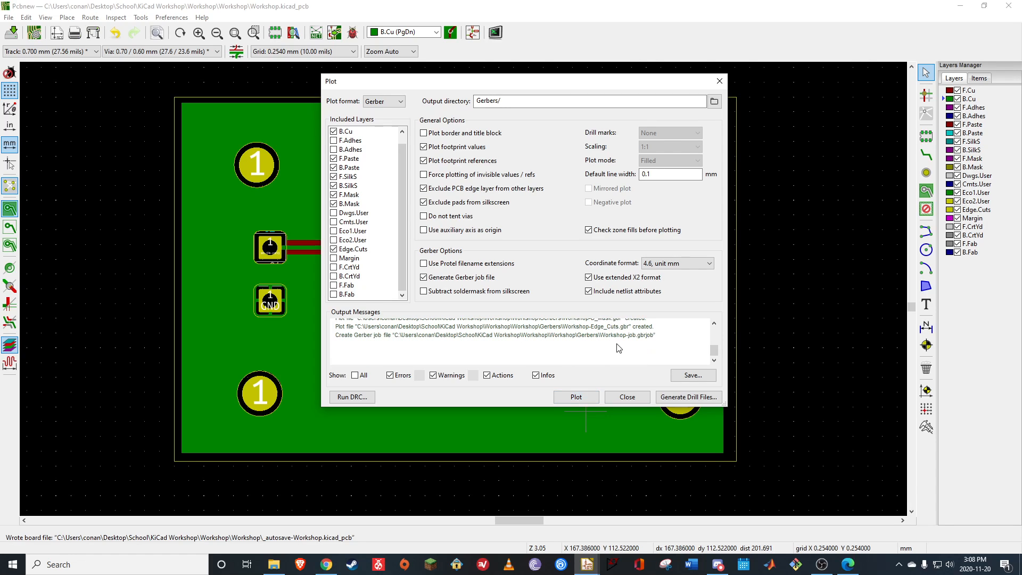
click(627, 398)
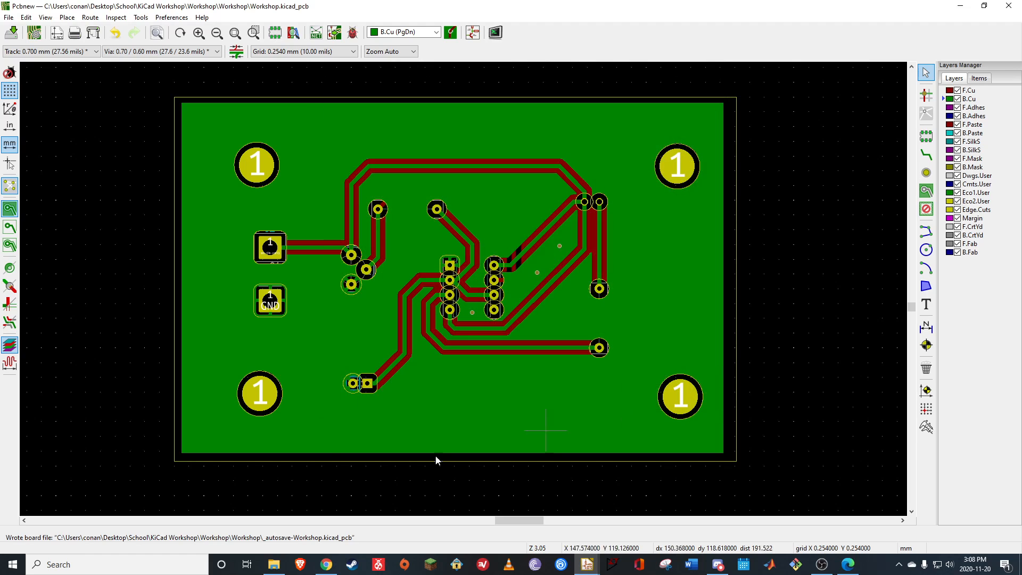
Switch to File Explorer and look through the exported files in the Gerbers folder of the inner Workshop project folder
click(283, 571)
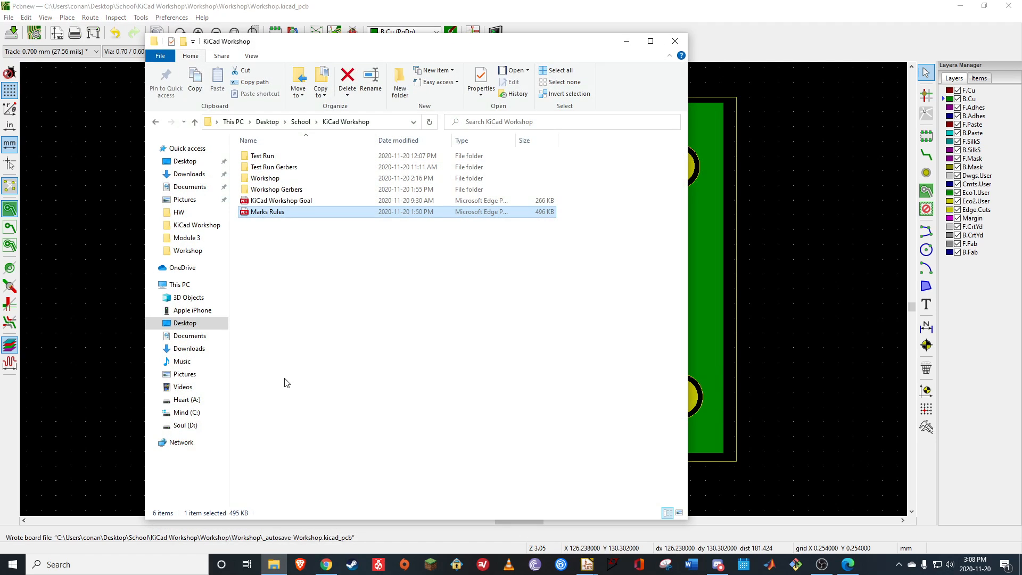
double_click(271, 181)
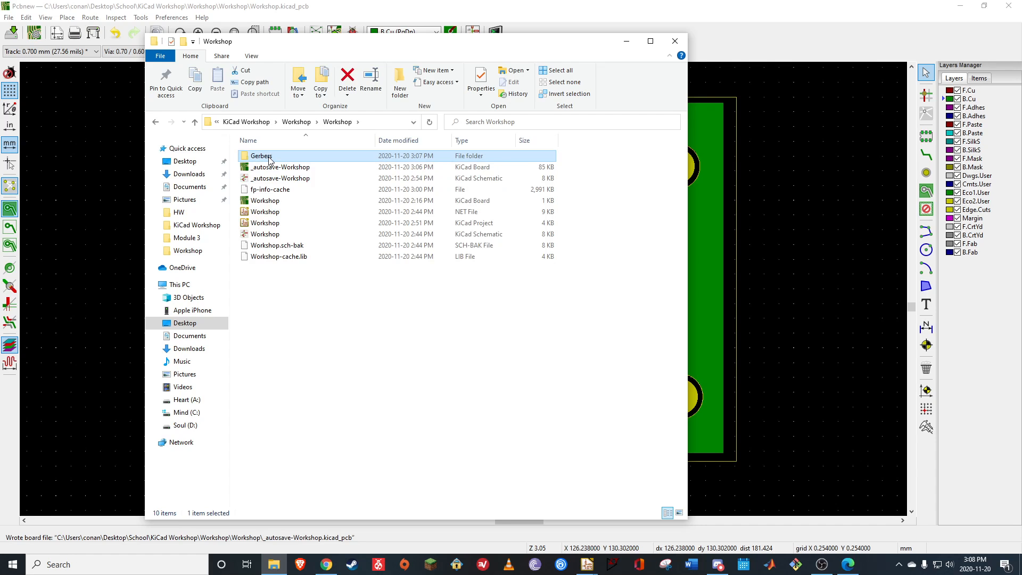
double_click(273, 159)
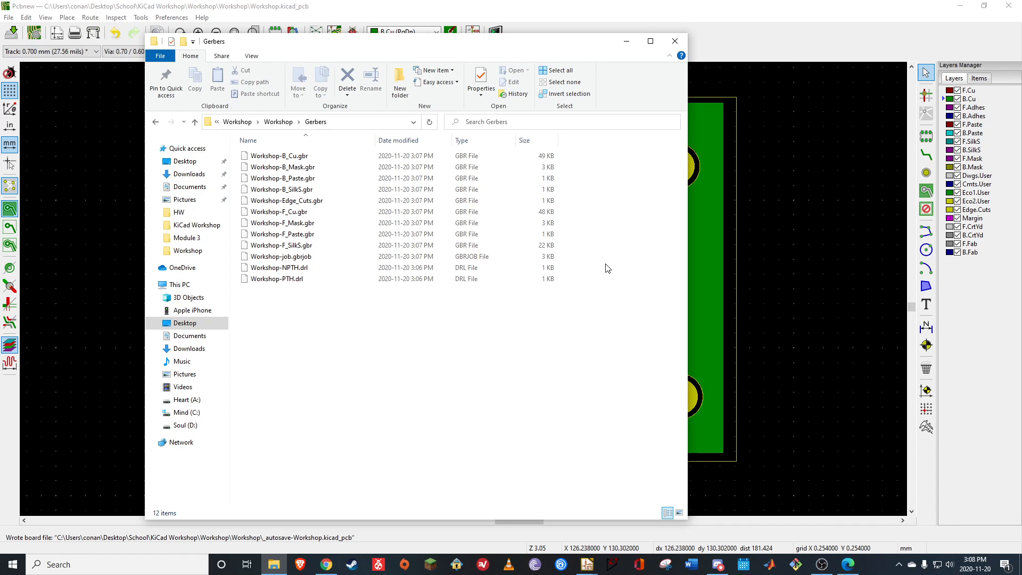
Switch to Edge to review the KiCad Workshop Goal and Marks Rules PDFs, and return to the board layout in Pcbnew
click(848, 566)
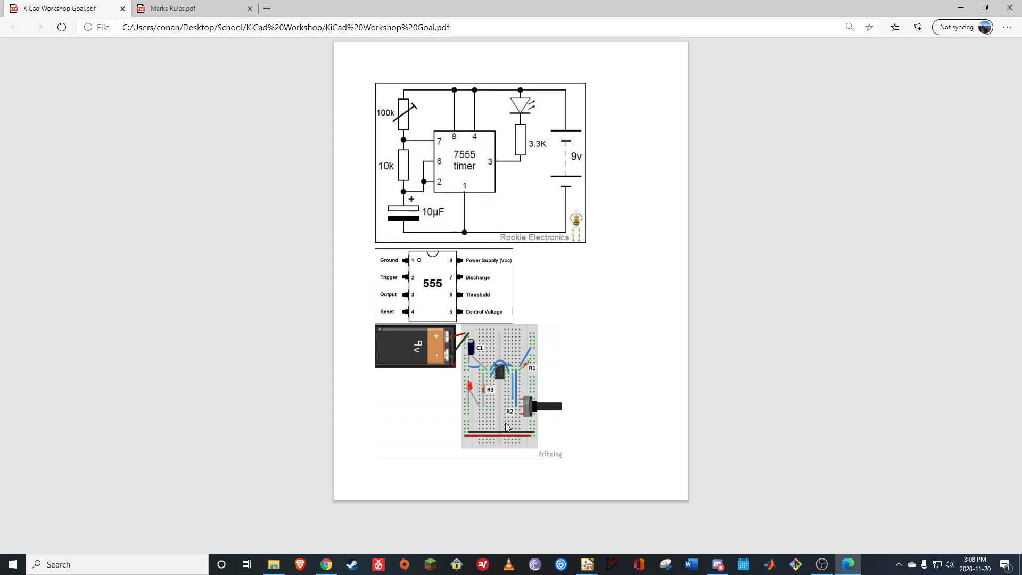
click(157, 10)
click(74, 13)
click(963, 12)
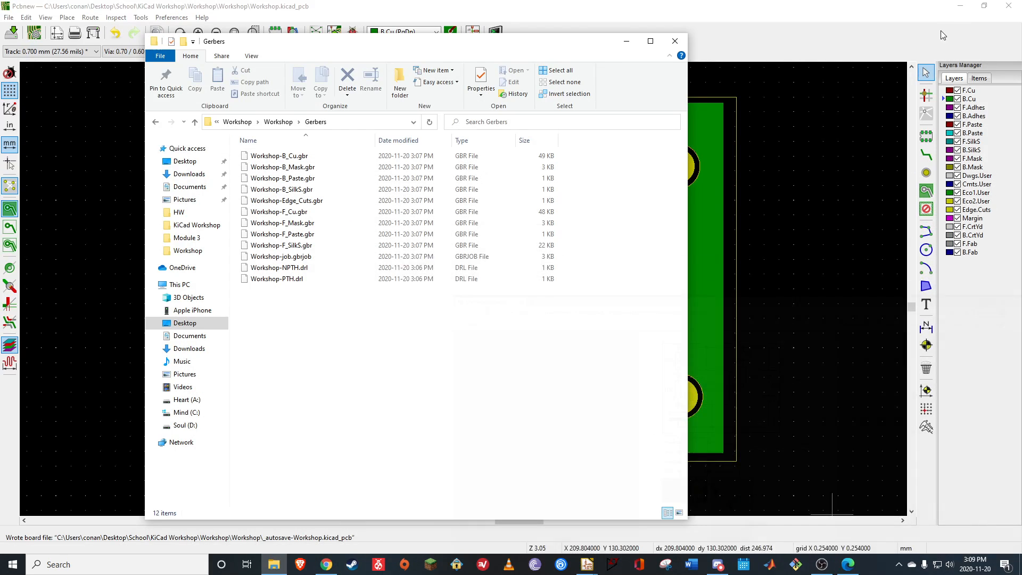
click(629, 42)
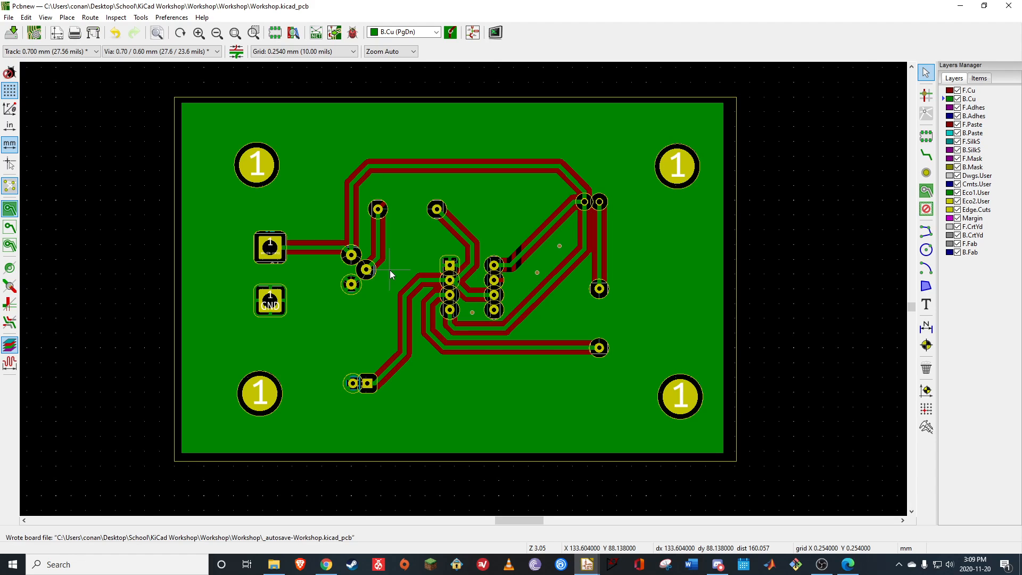
click(848, 564)
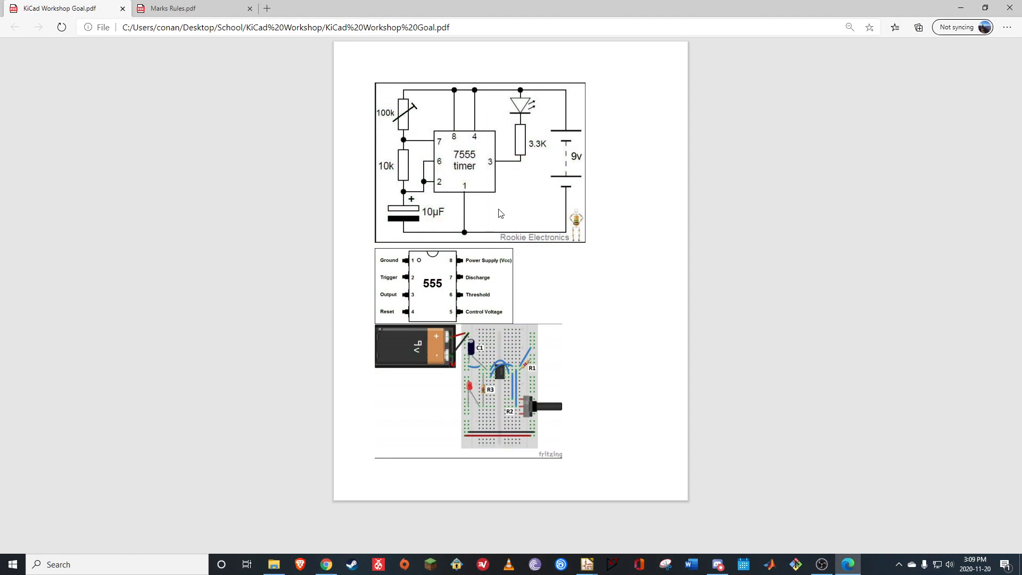
click(961, 8)
Show the finished board in the 3D viewer and examine its component side at an angle
click(45, 17)
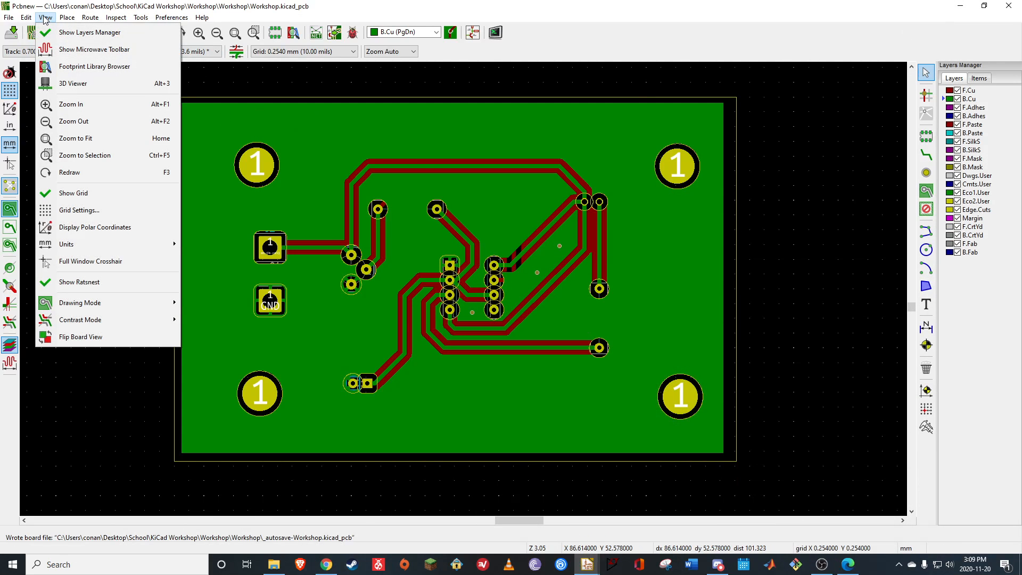
click(77, 85)
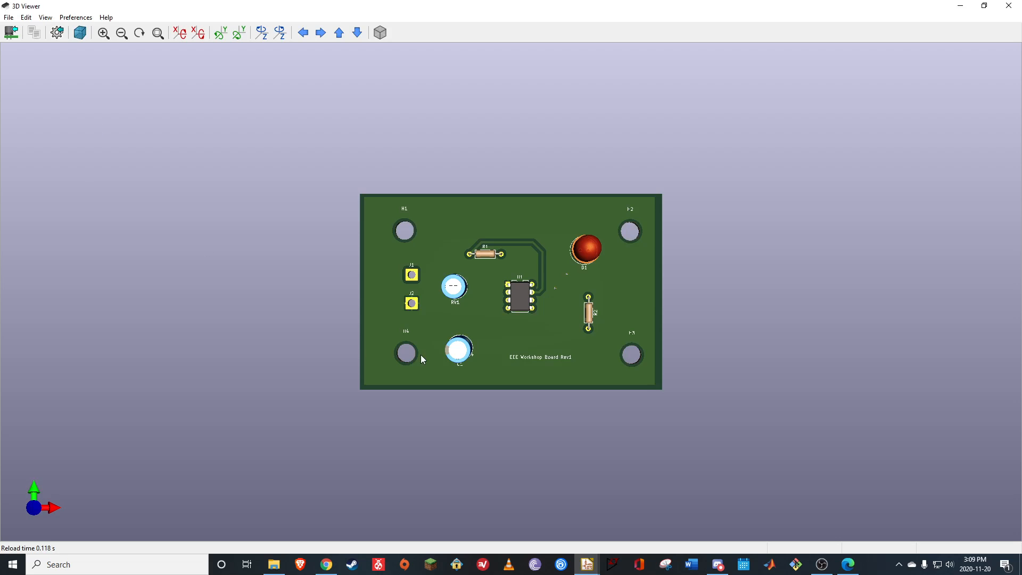
drag(421, 355, 476, 303)
drag(432, 387, 588, 280)
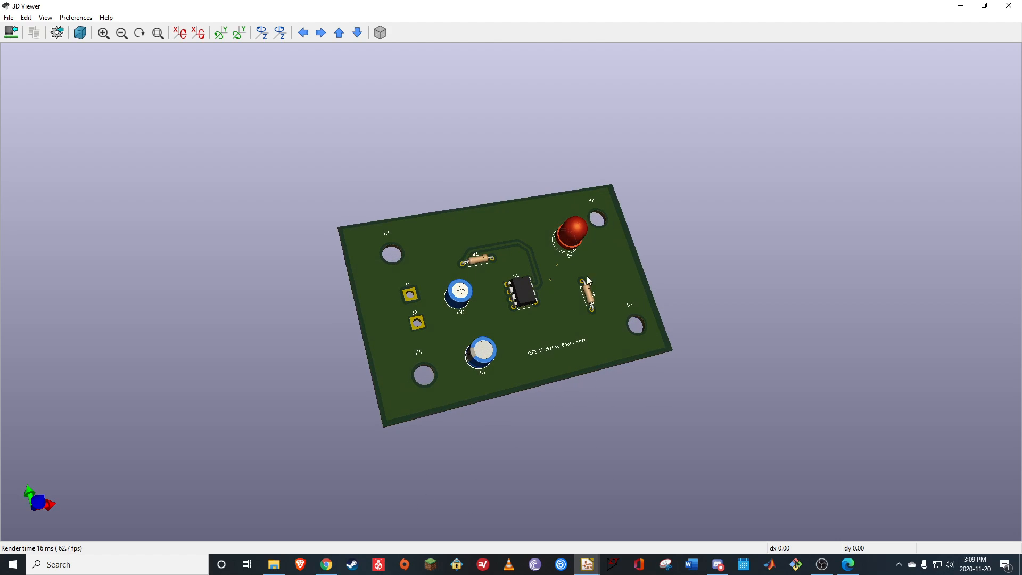